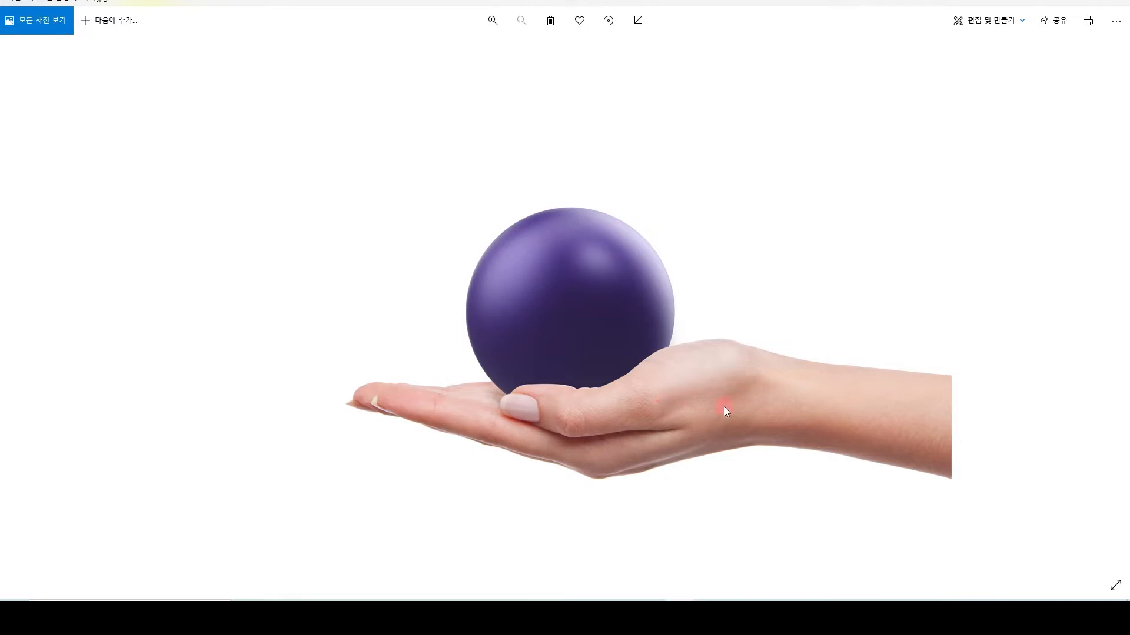
# Leave the photo preview of the finished composite and open the 포토샵 파일 folder in File Explorer
pyautogui.click(1116, 2)
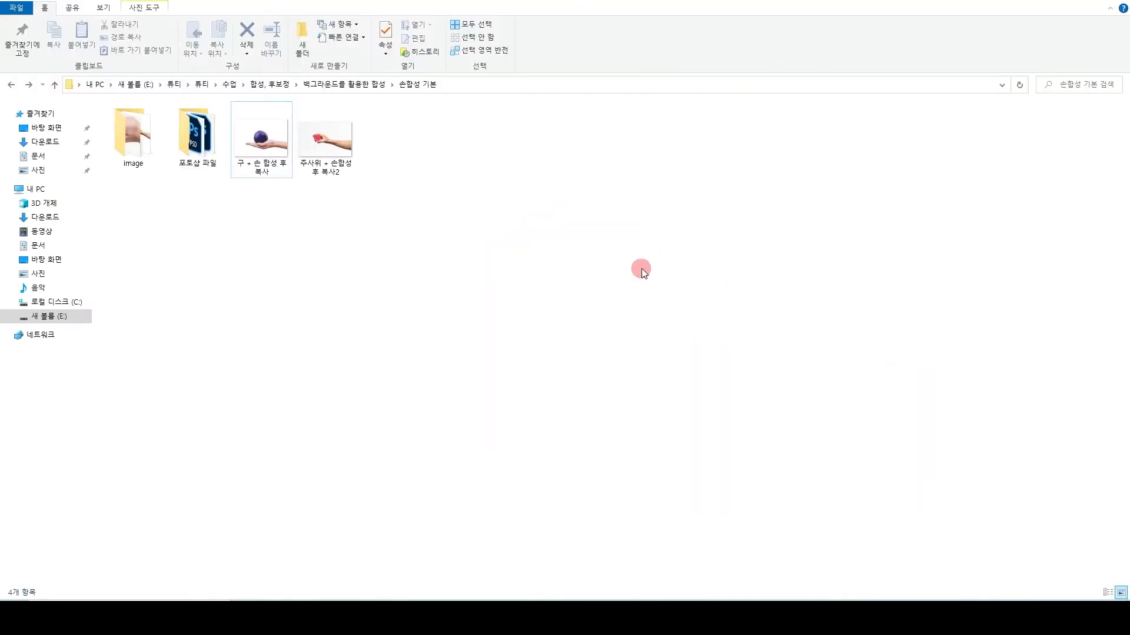
pyautogui.doubleClick(194, 140)
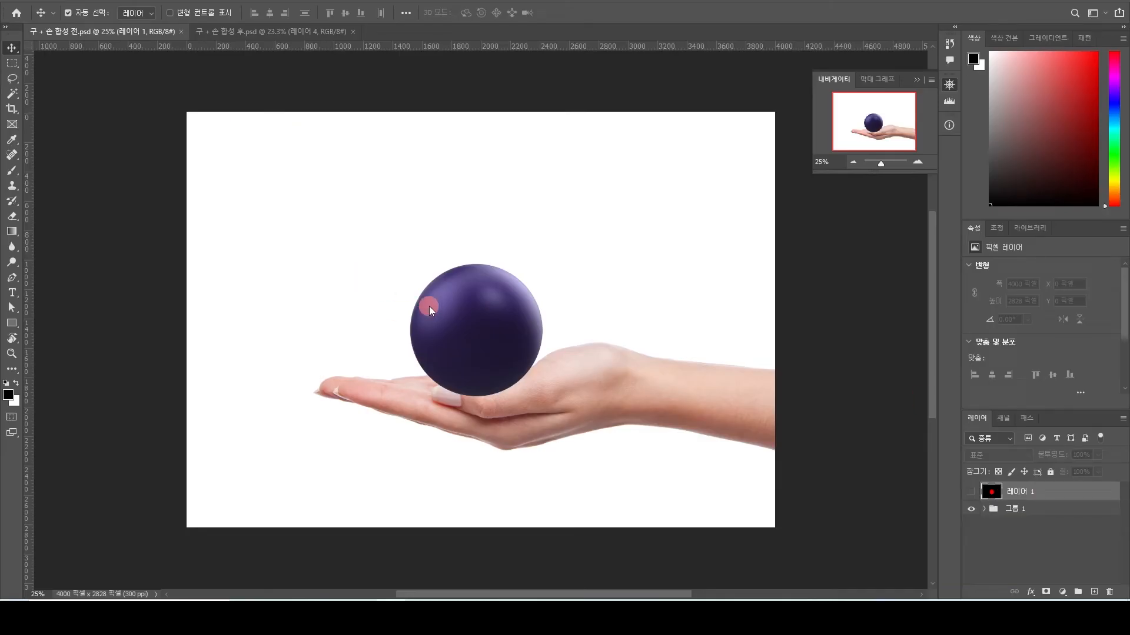
# Try moving the sphere and the hand layers separately on the canvas, undoing each move
pyautogui.moveTo(424, 319)
pyautogui.mouseDown()
pyautogui.moveTo(396, 307)
pyautogui.moveTo(424, 318)
pyautogui.mouseUp()
pyautogui.moveTo(655, 411); pyautogui.dragTo(580, 436)
pyautogui.hotkey('ctrl', 'z')
pyautogui.moveTo(459, 330); pyautogui.dragTo(395, 323)
pyautogui.hotkey('ctrl', 'z')
pyautogui.moveTo(473, 362); pyautogui.dragTo(425, 322)
pyautogui.hotkey('ctrl', 'z')
# Examine the finished composite in 구 + 손 합성 후.psd, looking at the contact between sphere and hand and at its layers
pyautogui.click(225, 35)
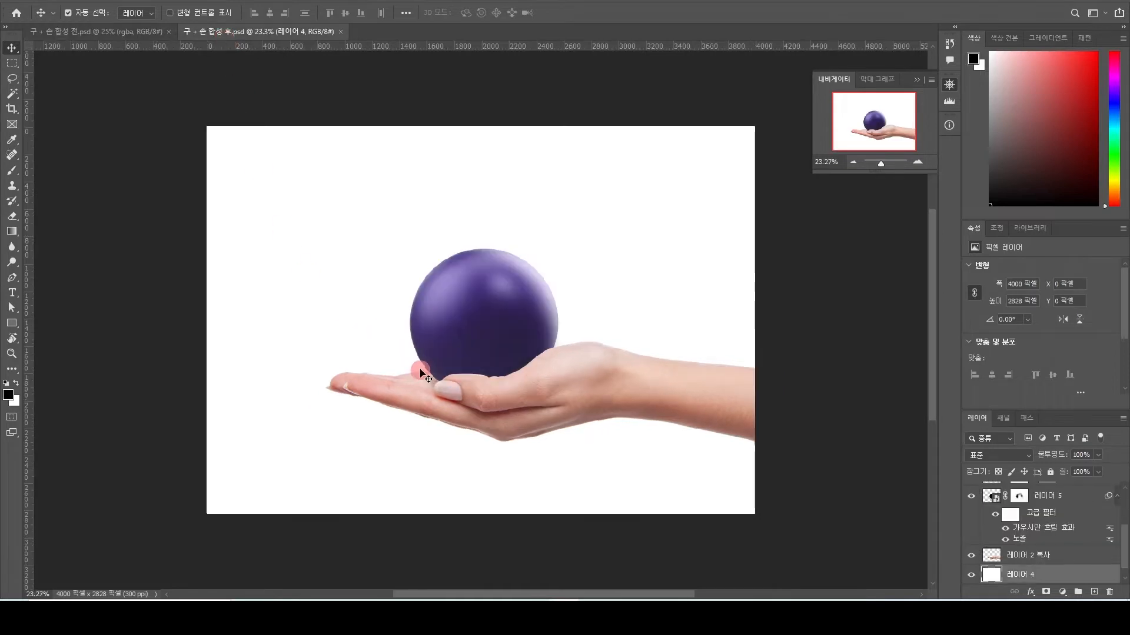
pyautogui.scroll(5, 482, 343)
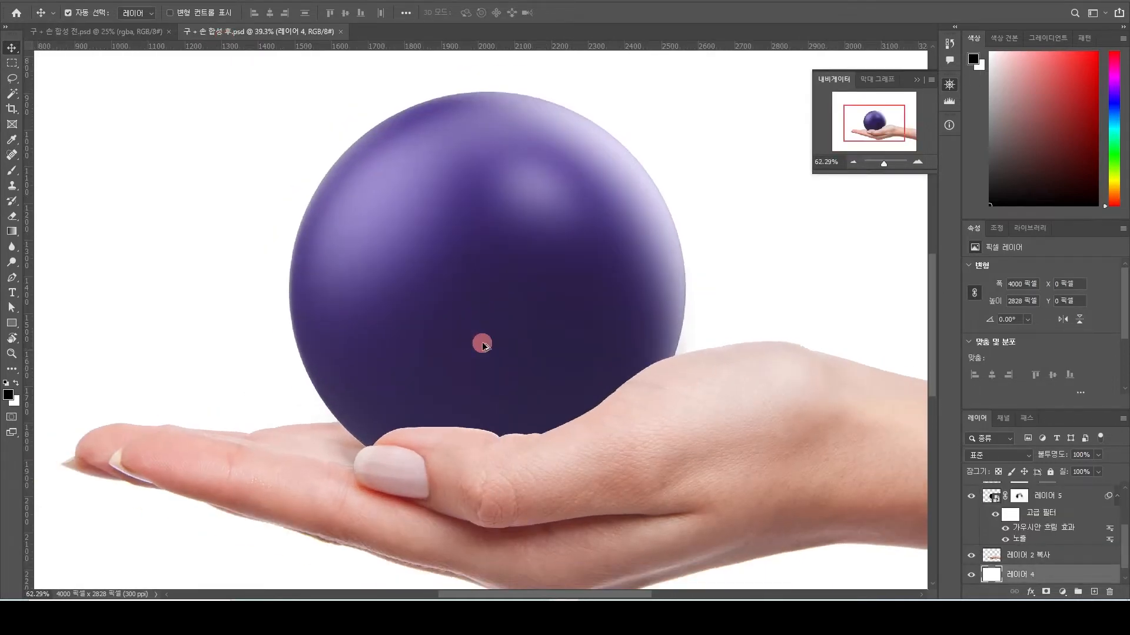
pyautogui.scroll(-5, 483, 345)
pyautogui.scroll(2, 476, 340)
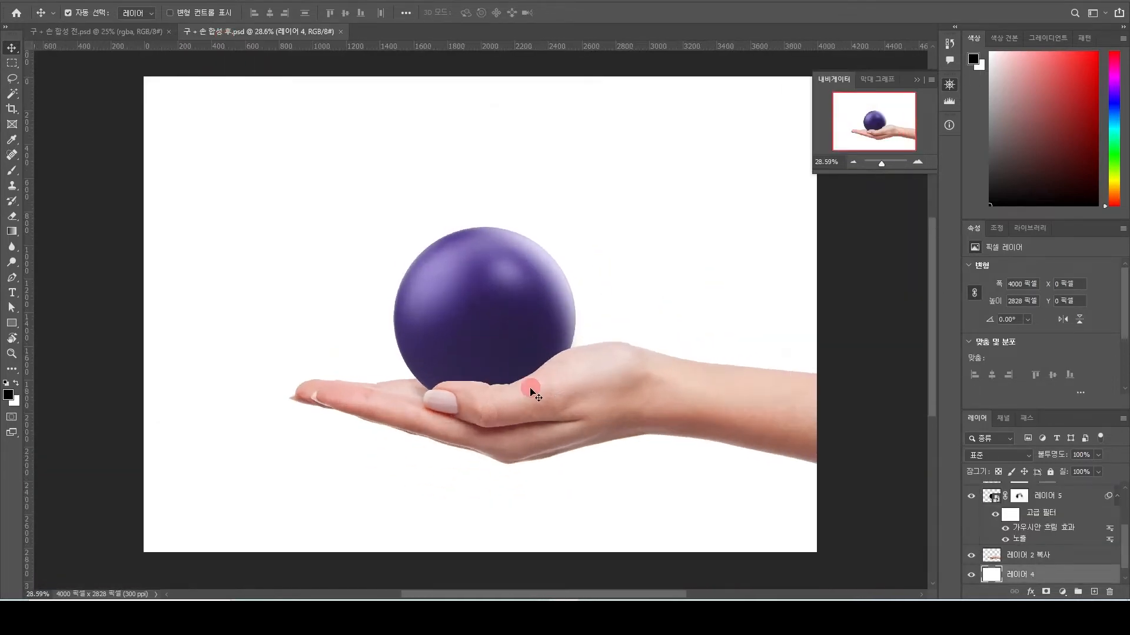
pyautogui.scroll(2, 1085, 538)
pyautogui.scroll(-2, 1083, 536)
pyautogui.scroll(4, 1083, 535)
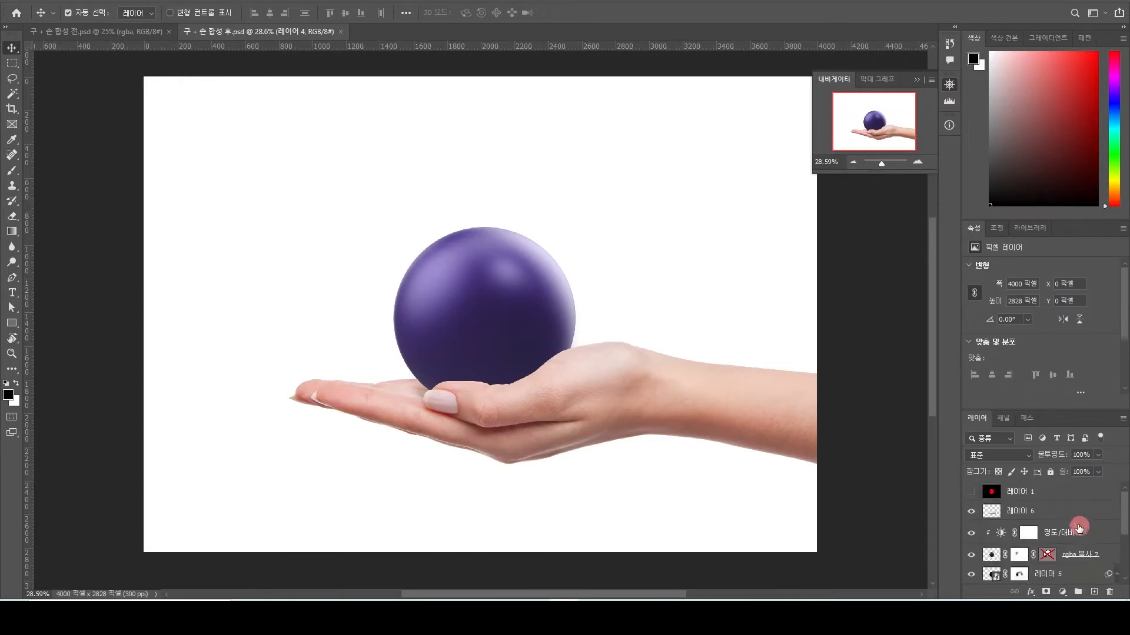
# Compare the before and after documents and separate 구 + 손 합성 후.psd into its own window
pyautogui.click(100, 26)
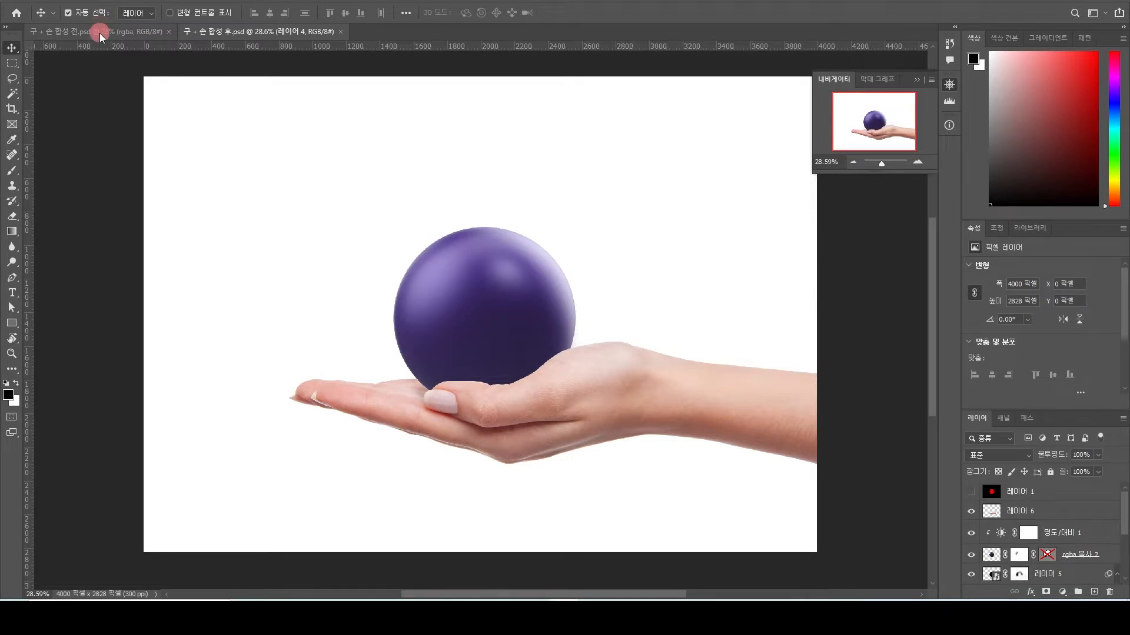
pyautogui.click(201, 30)
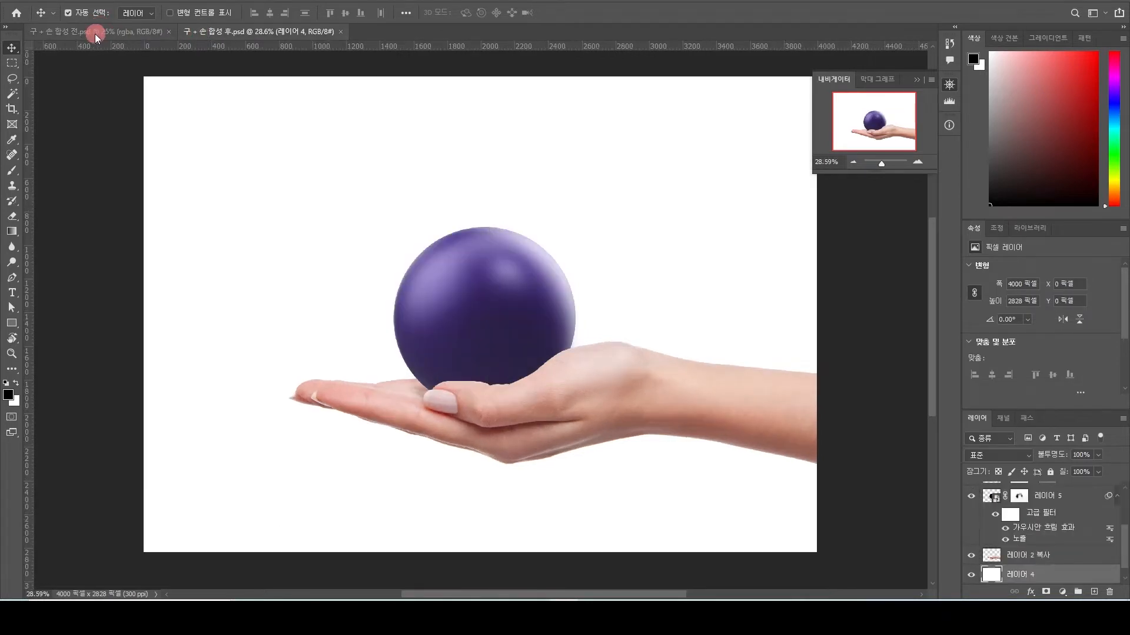
pyautogui.click(94, 32)
pyautogui.click(260, 31)
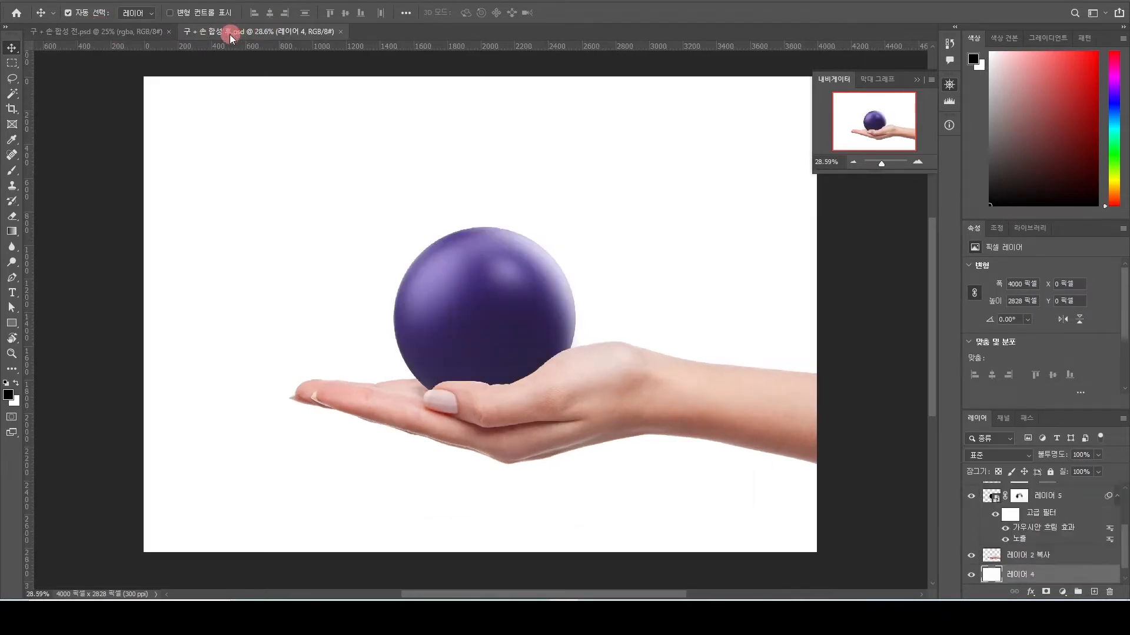
pyautogui.hotkey('ctrl', 'w')
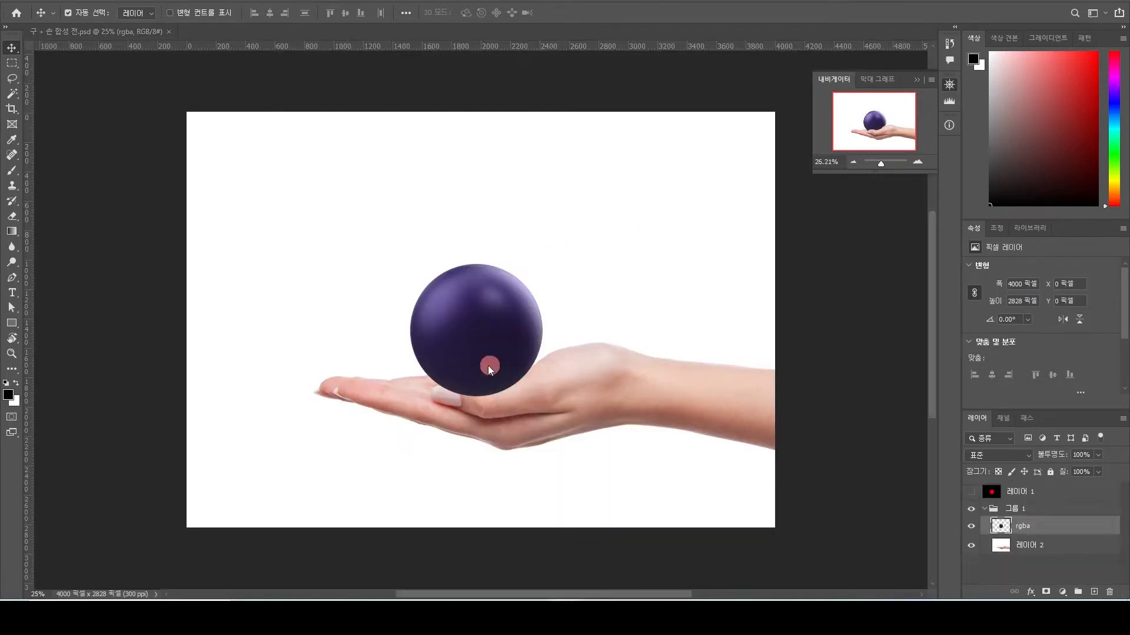
# Inspect the sphere and hand in 구 + 손 합성 전.psd and select the hand layer 레이어 2
pyautogui.scroll(3, 496, 365)
pyautogui.moveTo(582, 386); pyautogui.dragTo(601, 363)
pyautogui.scroll(2, 544, 350)
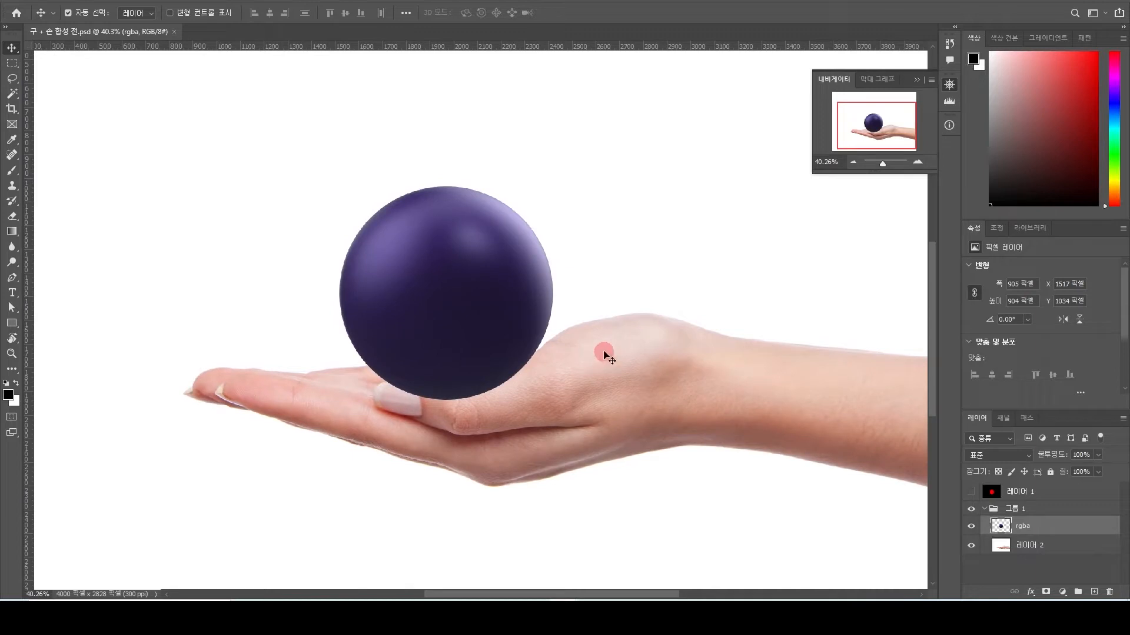
pyautogui.scroll(-1, 465, 301)
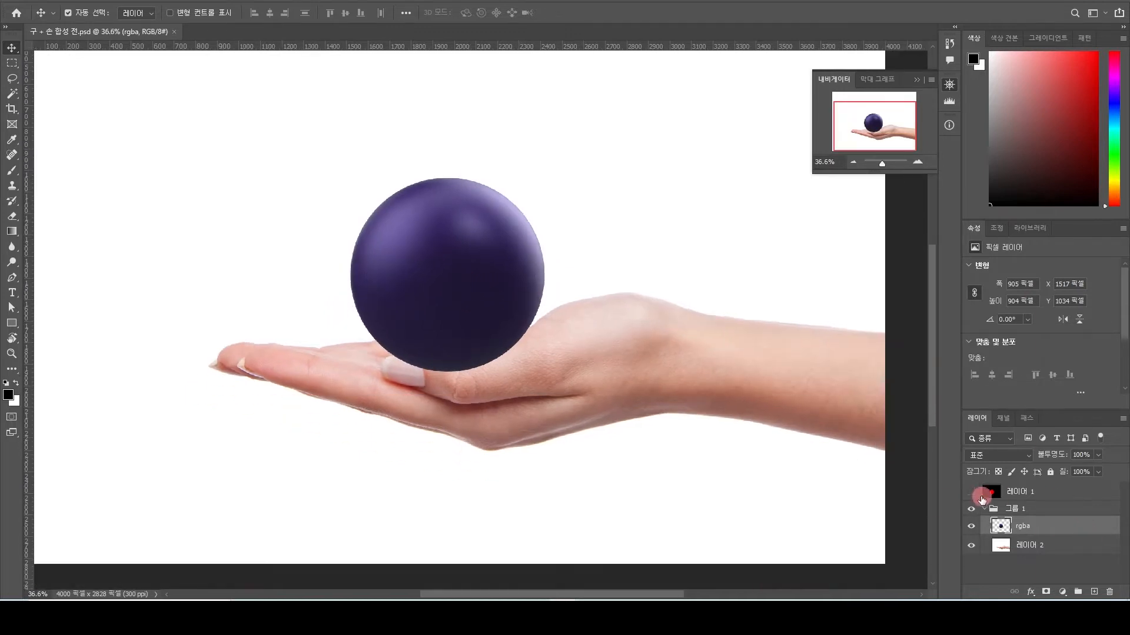
pyautogui.click(576, 415)
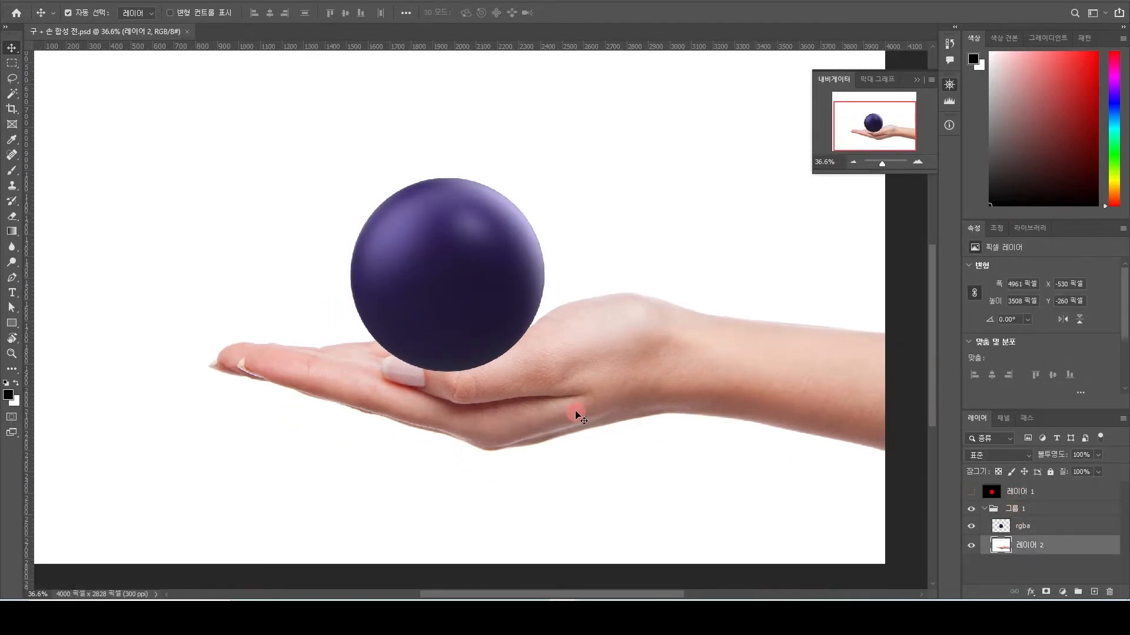
# Open the image folder inside 손합성 기본 in a reduced File Explorer window placed over the canvas
pyautogui.moveTo(328, 609)
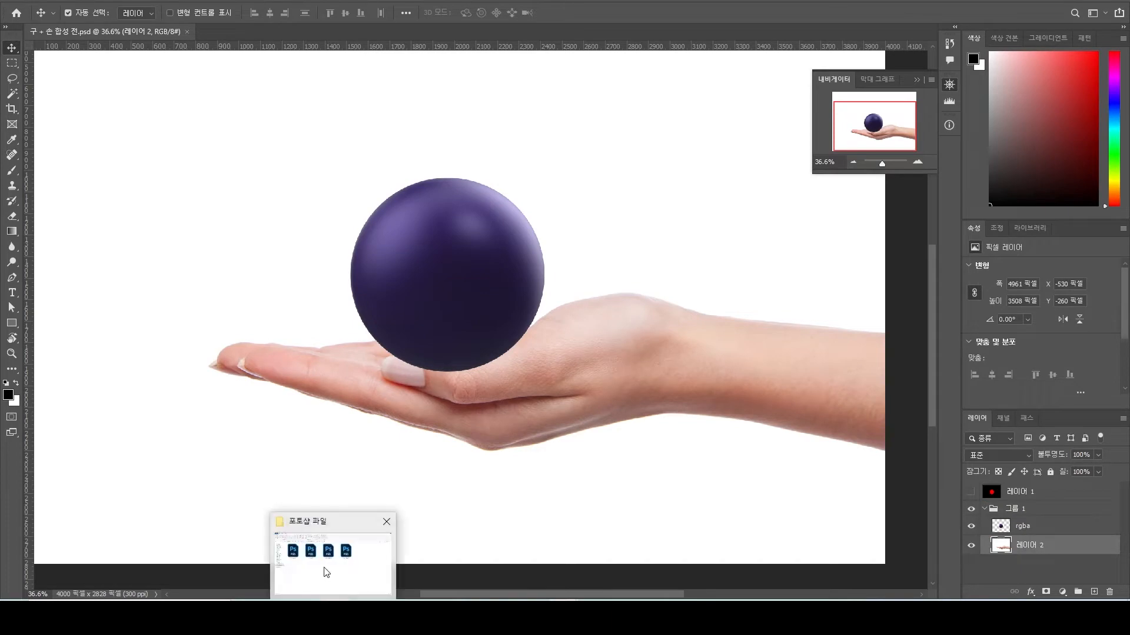
pyautogui.click(326, 567)
pyautogui.hotkey('alt', 'Left')
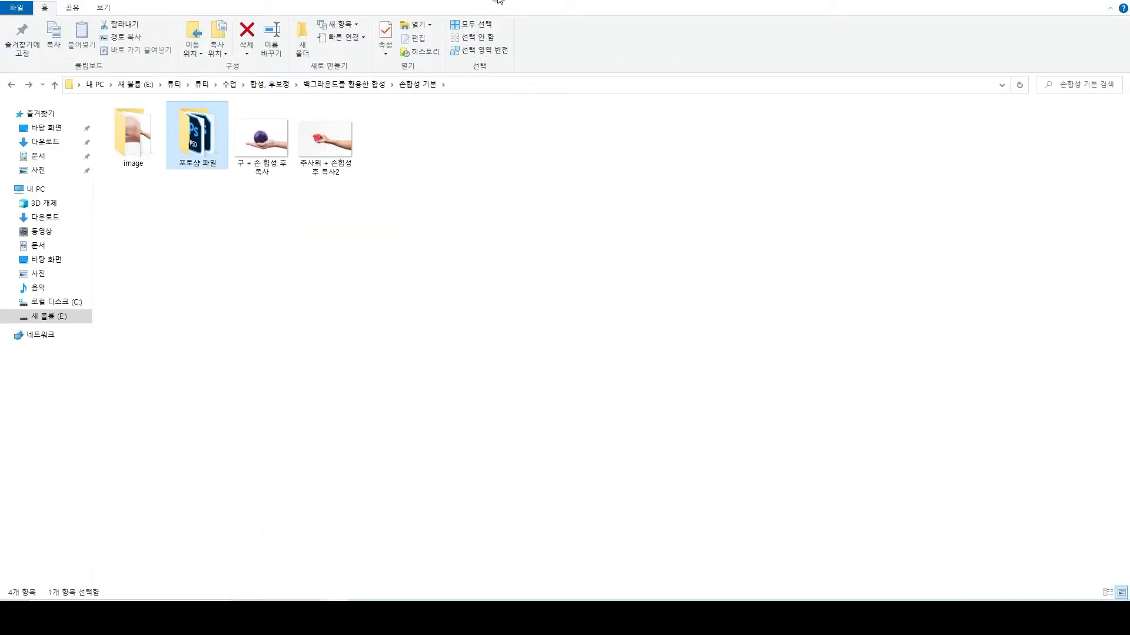
pyautogui.click(1090, 1)
pyautogui.doubleClick(390, 234)
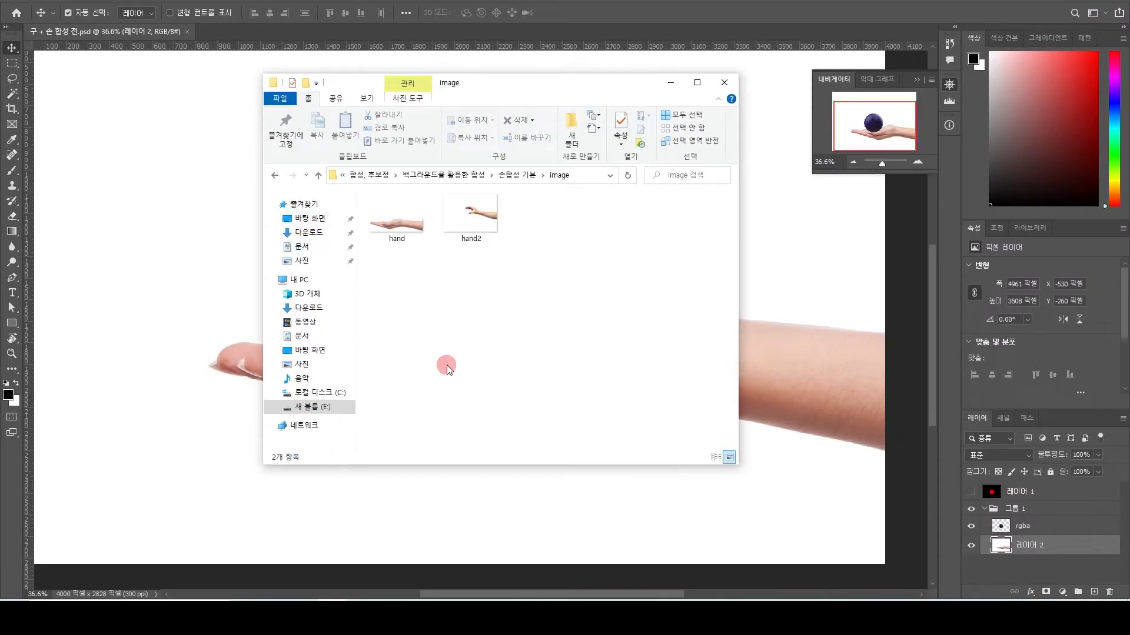
pyautogui.moveTo(476, 91); pyautogui.dragTo(526, 110)
pyautogui.click(294, 306)
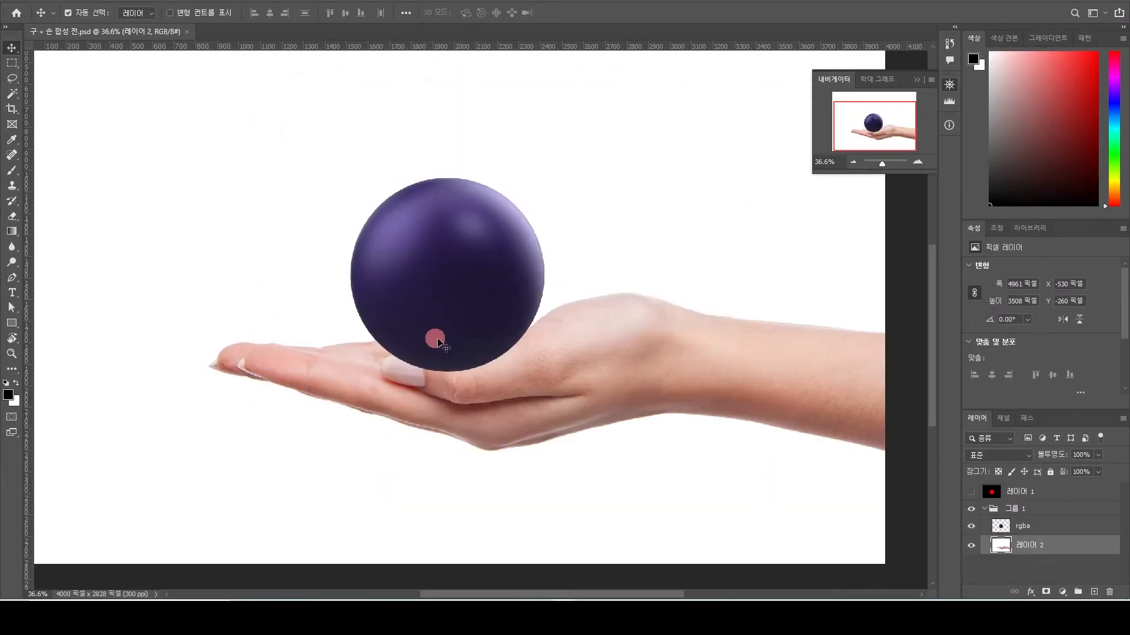
# Select the hand file in the image folder and delete the existing hand layer 레이어 2 from 구 + 손 합성 전.psd
pyautogui.scroll(-2, 437, 339)
pyautogui.hotkey('alt', 'Tab')
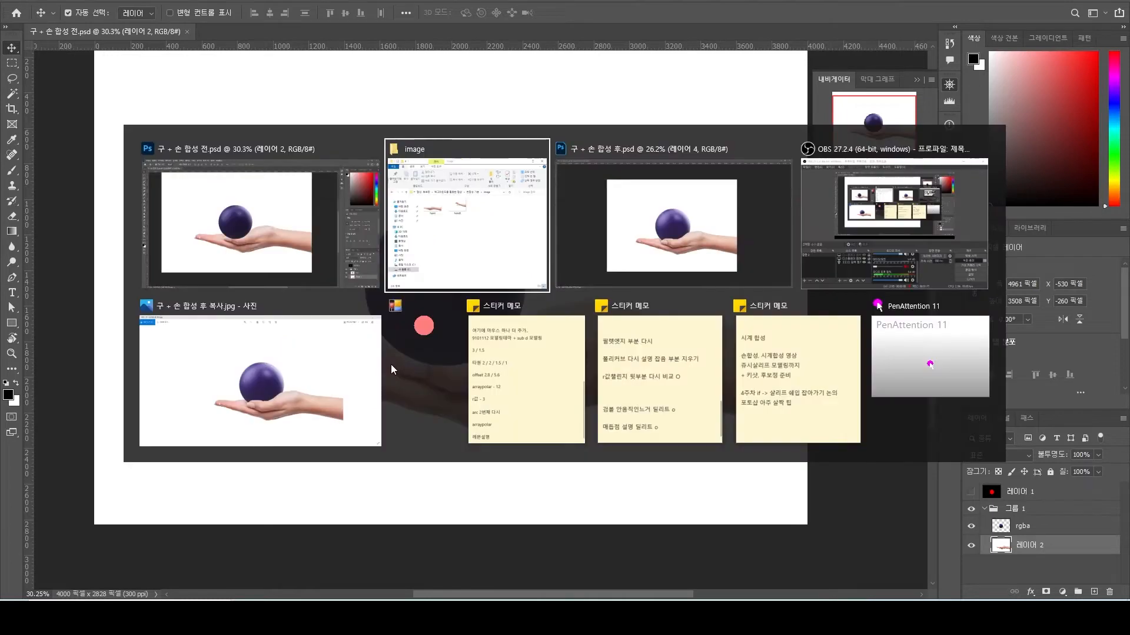
pyautogui.click(438, 254)
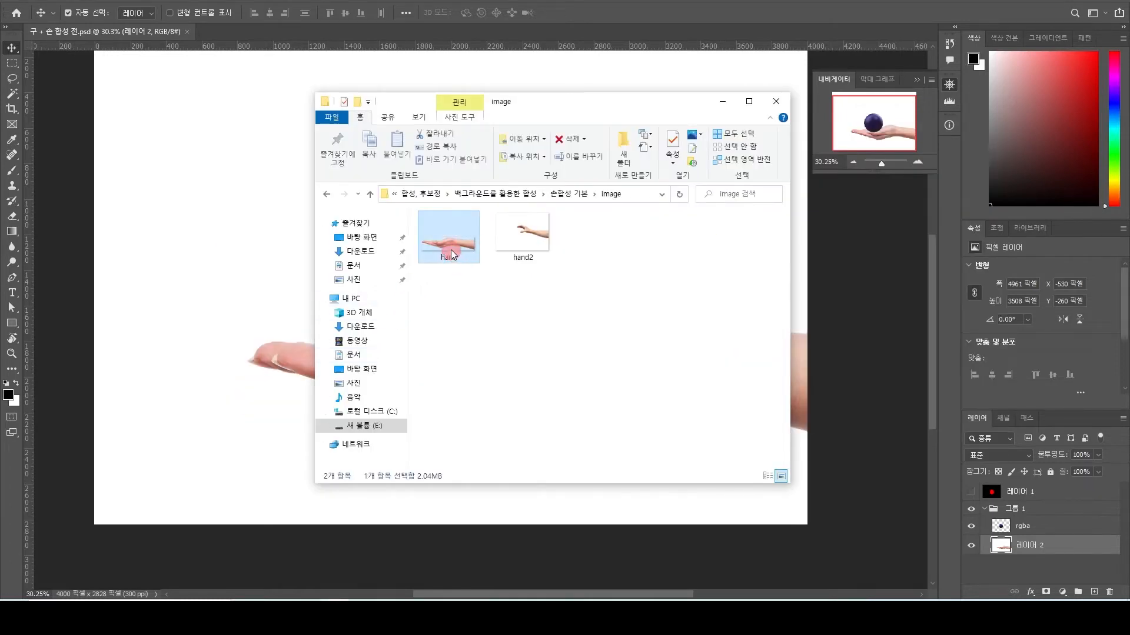
pyautogui.click(285, 302)
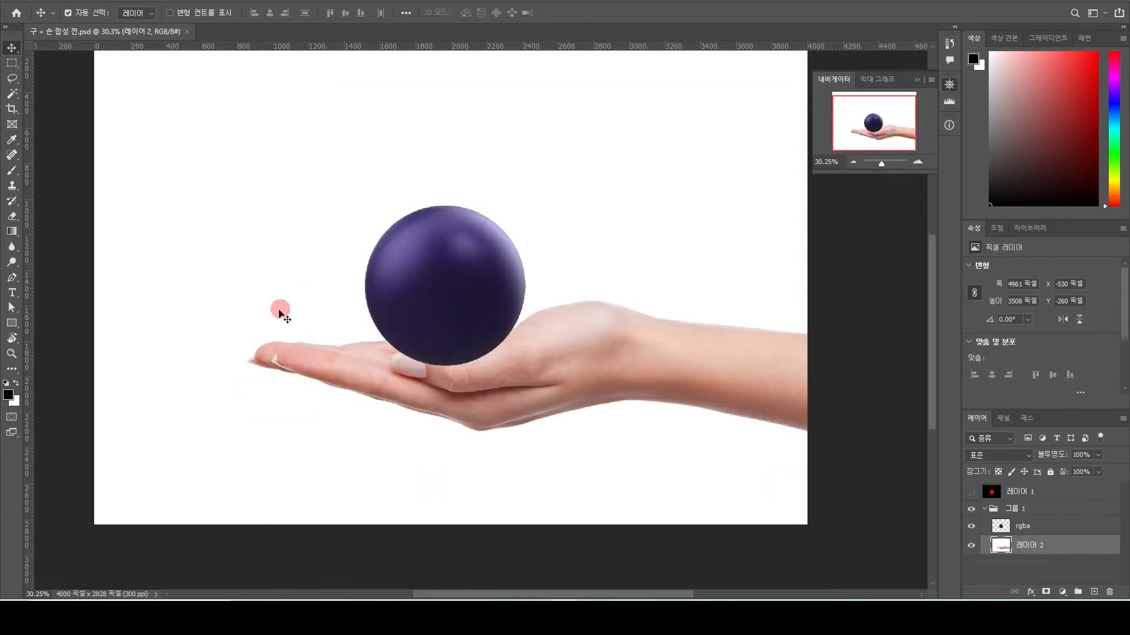
pyautogui.press('Delete')
# Open the hand image from the image folder in Photoshop as a separate document
pyautogui.hotkey('alt', 'Tab')
pyautogui.moveTo(508, 104); pyautogui.dragTo(707, 134)
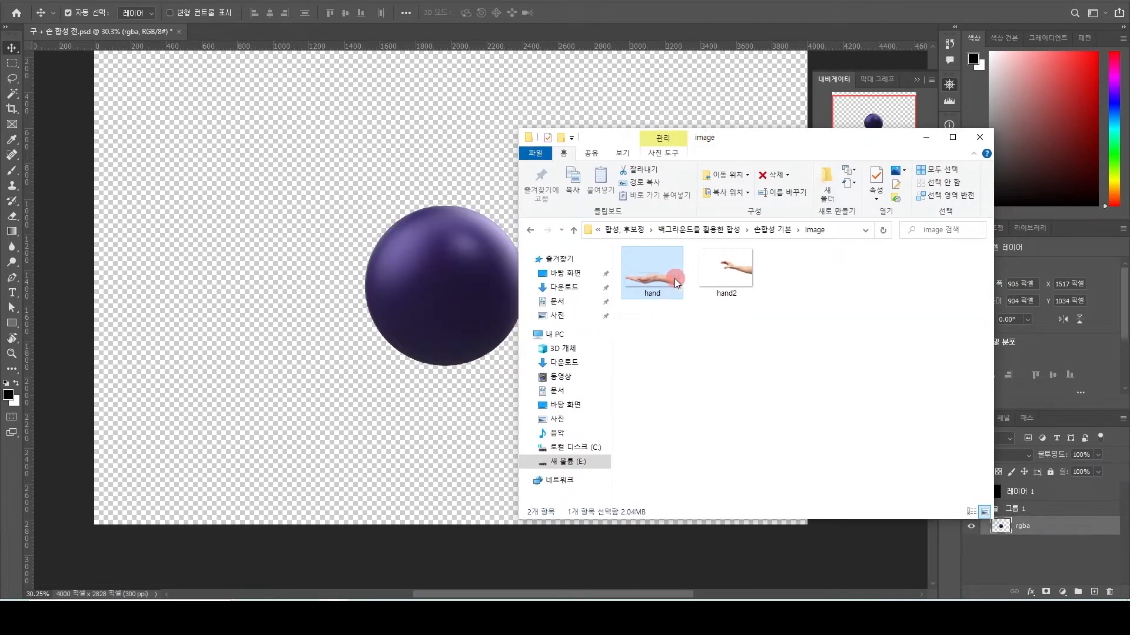
pyautogui.moveTo(658, 284); pyautogui.dragTo(262, 30)
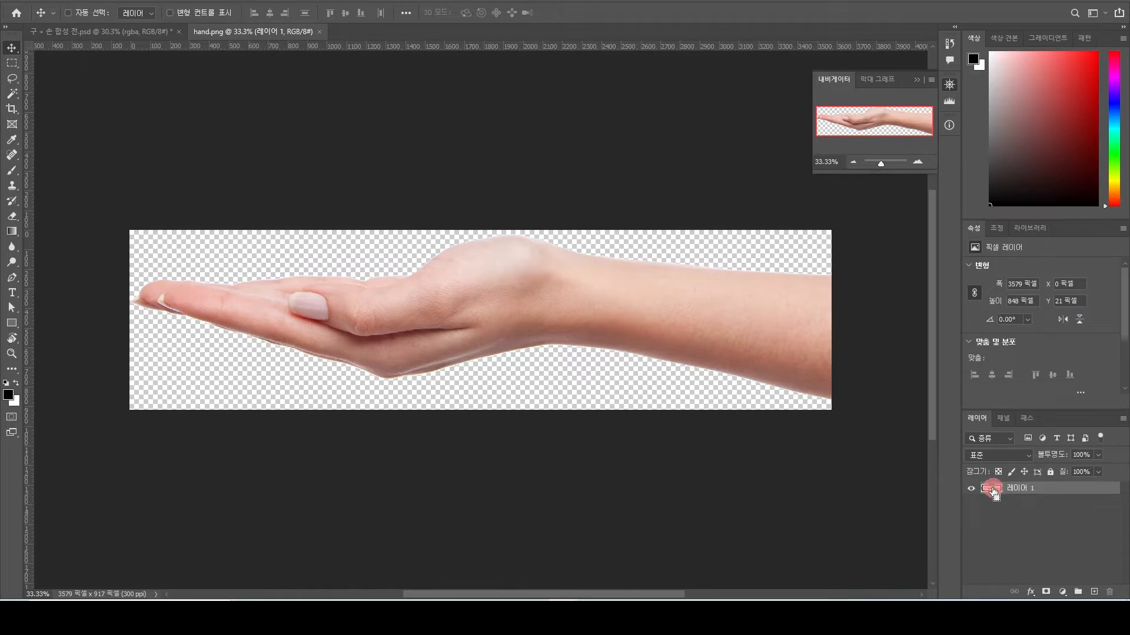
# Load the outline of 레이어 1 in hand.png as a selection, copy the hand and clear the selection
pyautogui.moveTo(989, 490)
pyautogui.mouseDown()
pyautogui.moveTo(1028, 491)
pyautogui.moveTo(985, 492)
pyautogui.mouseUp()
pyautogui.keyDown('ctrl'); pyautogui.click(992, 493); pyautogui.keyUp('ctrl')
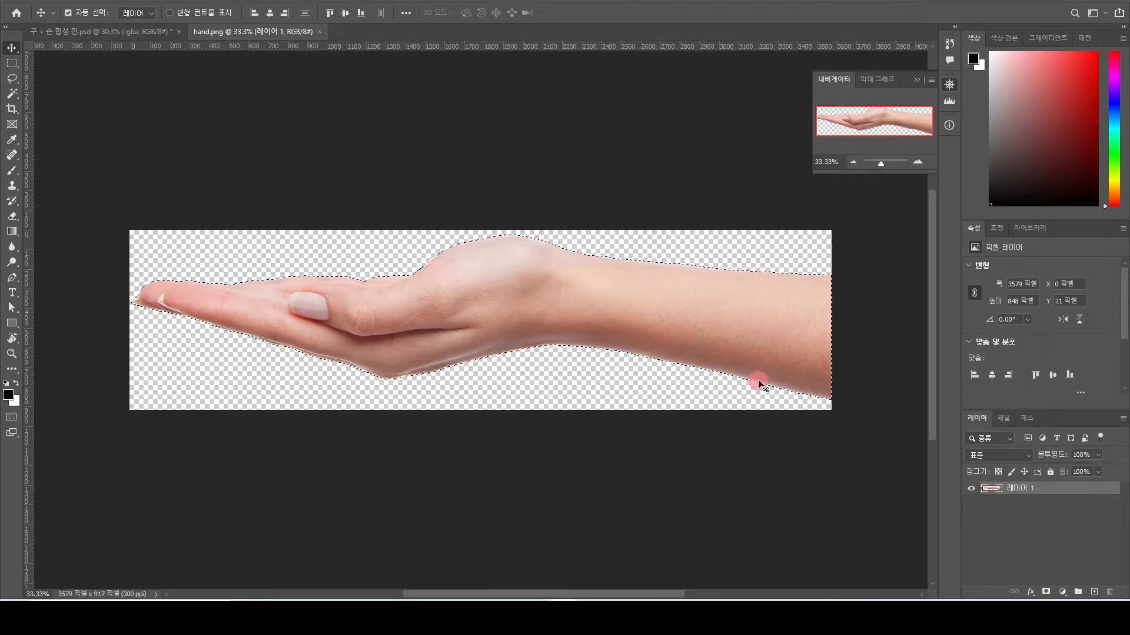
pyautogui.click(1027, 499)
pyautogui.click(1033, 511)
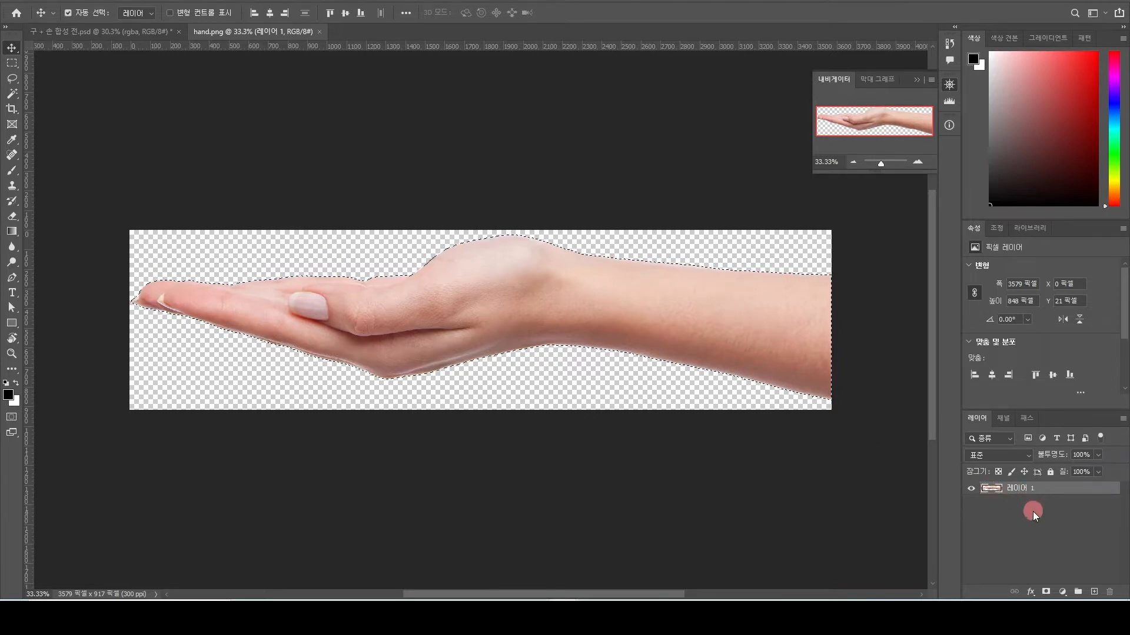
pyautogui.click(1015, 492)
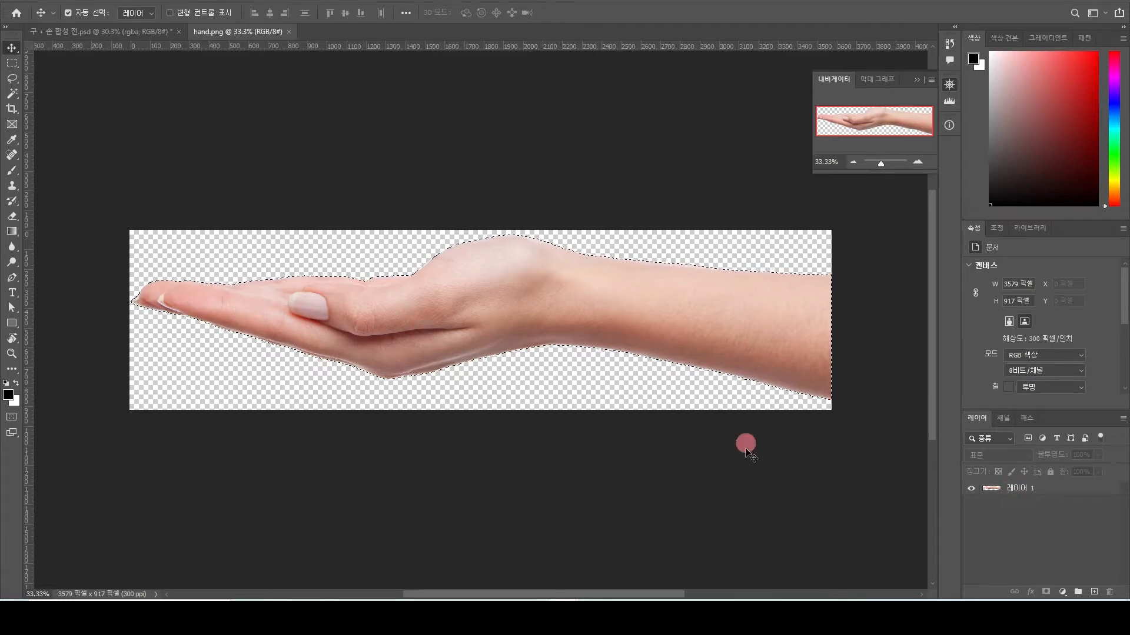
pyautogui.click(1025, 493)
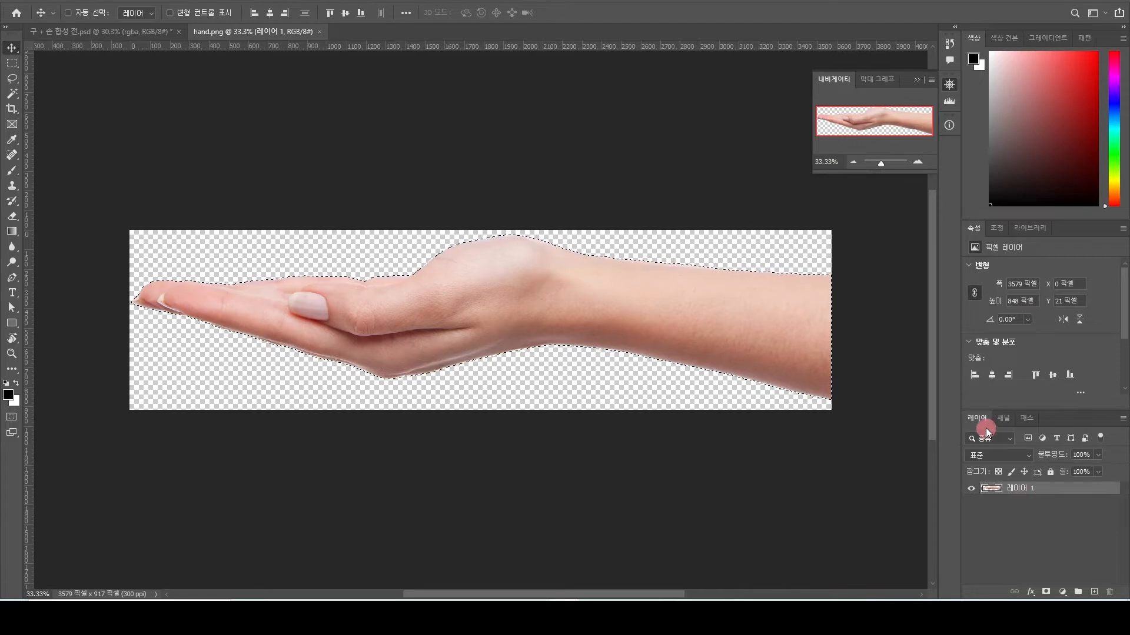
pyautogui.hotkey('ctrl', 'd')
# Paste the copied hand as a new layer above the sphere in 구 + 손 합성 전.psd
pyautogui.click(121, 30)
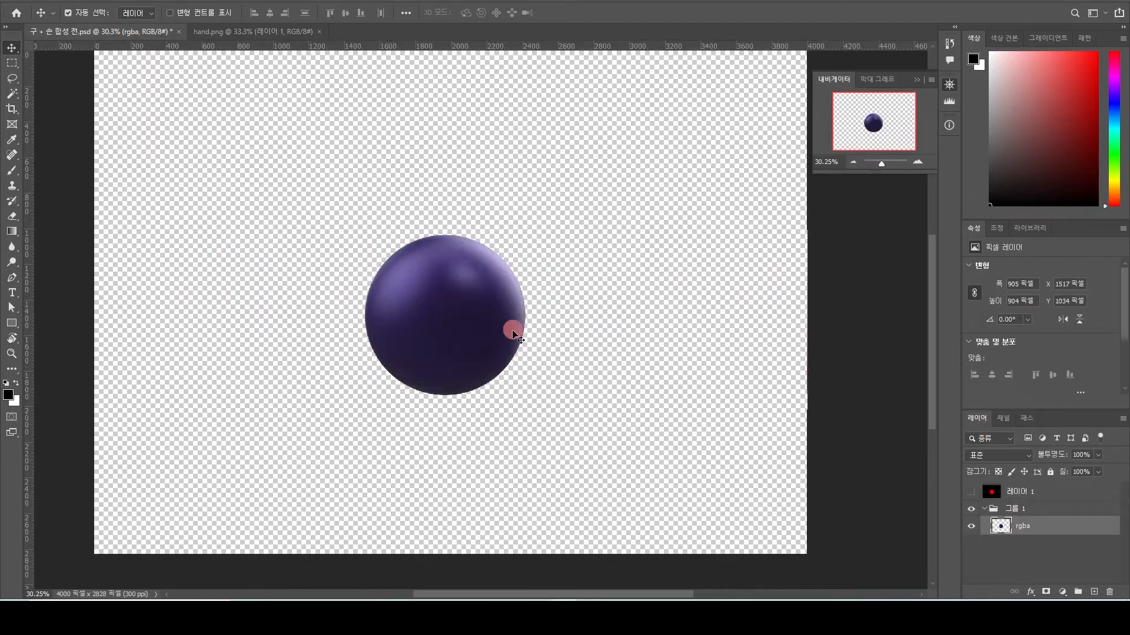
pyautogui.hotkey('ctrl', 'v')
pyautogui.hotkey('ctrl', 'z')
pyautogui.hotkey('ctrl', 'v')
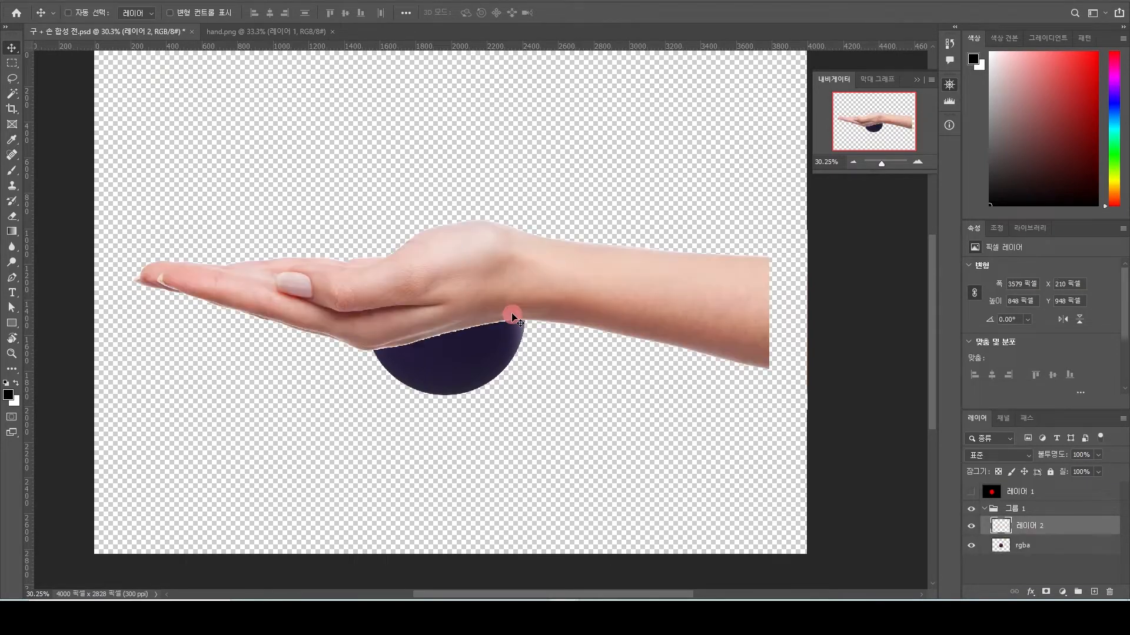
# Move the pasted hand down over the lower part of the sphere, to about X 421 px, Y 1486 px
pyautogui.scroll(-1, 513, 315)
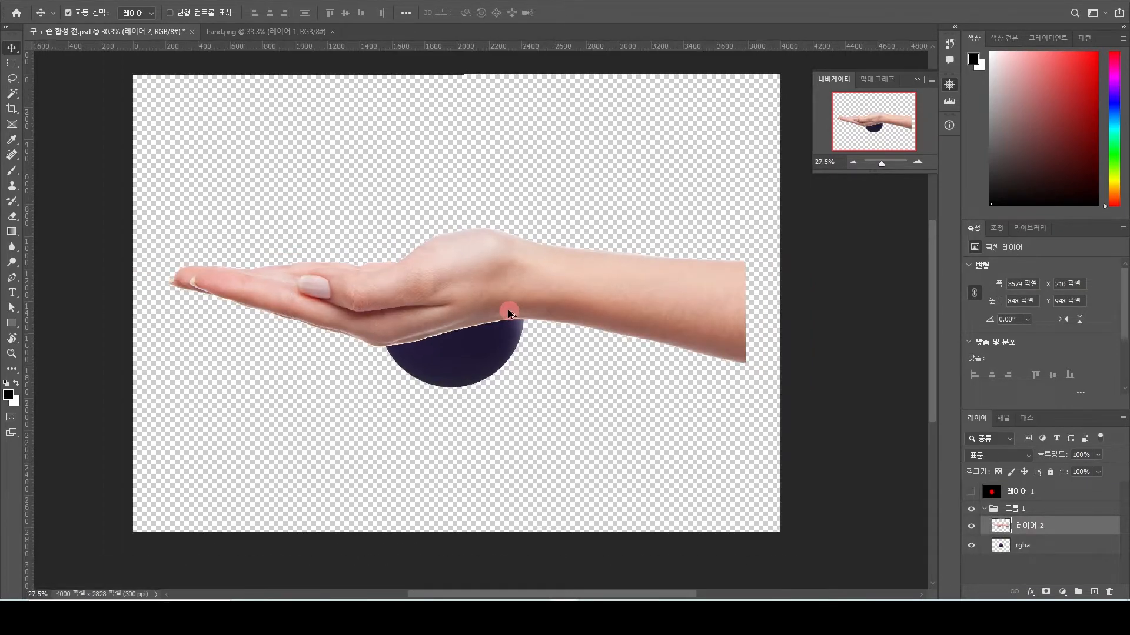
pyautogui.moveTo(504, 306); pyautogui.dragTo(493, 328)
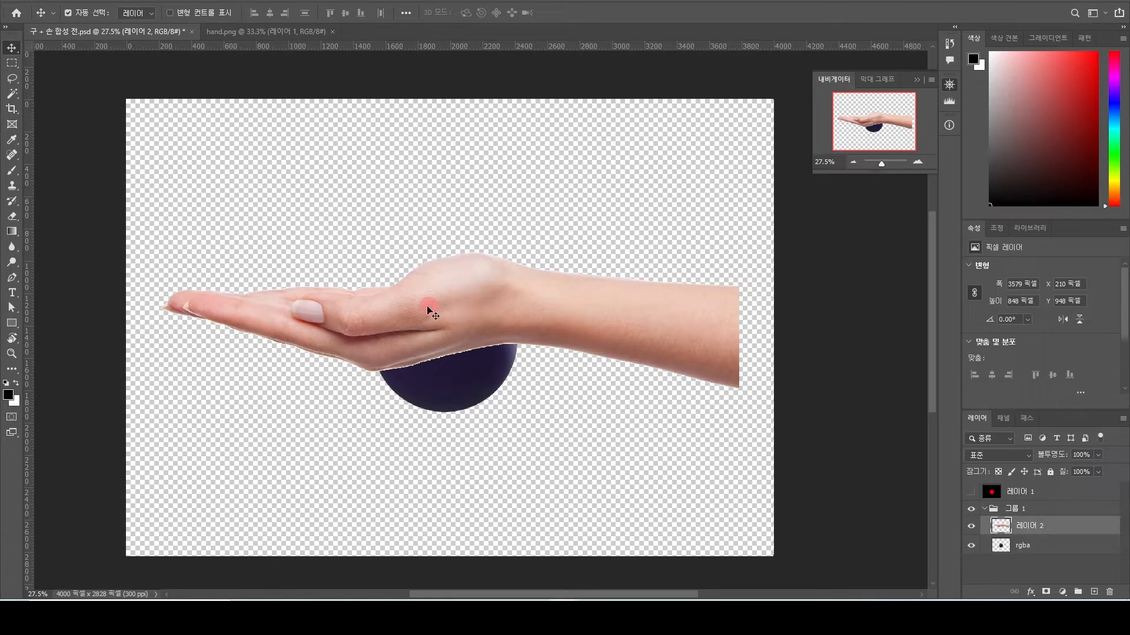
pyautogui.moveTo(412, 310); pyautogui.dragTo(446, 402)
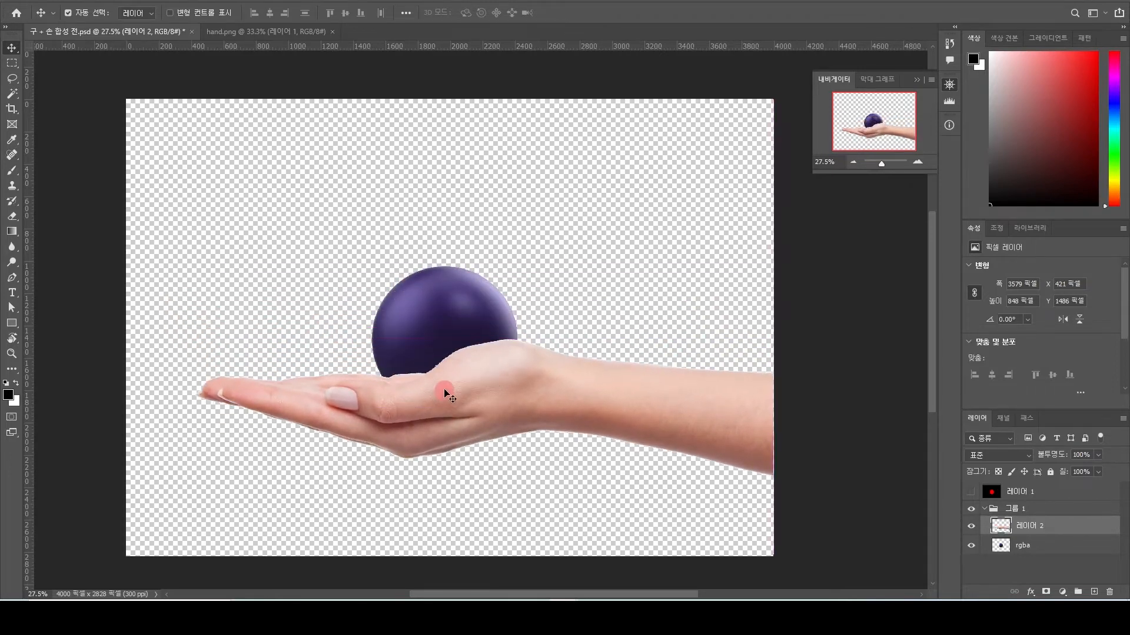
# Scale the pasted hand layer down to about 87.6% and reposition it beneath the sphere at X 864 px, Y 1486 px
pyautogui.hotkey('ctrl', 't')
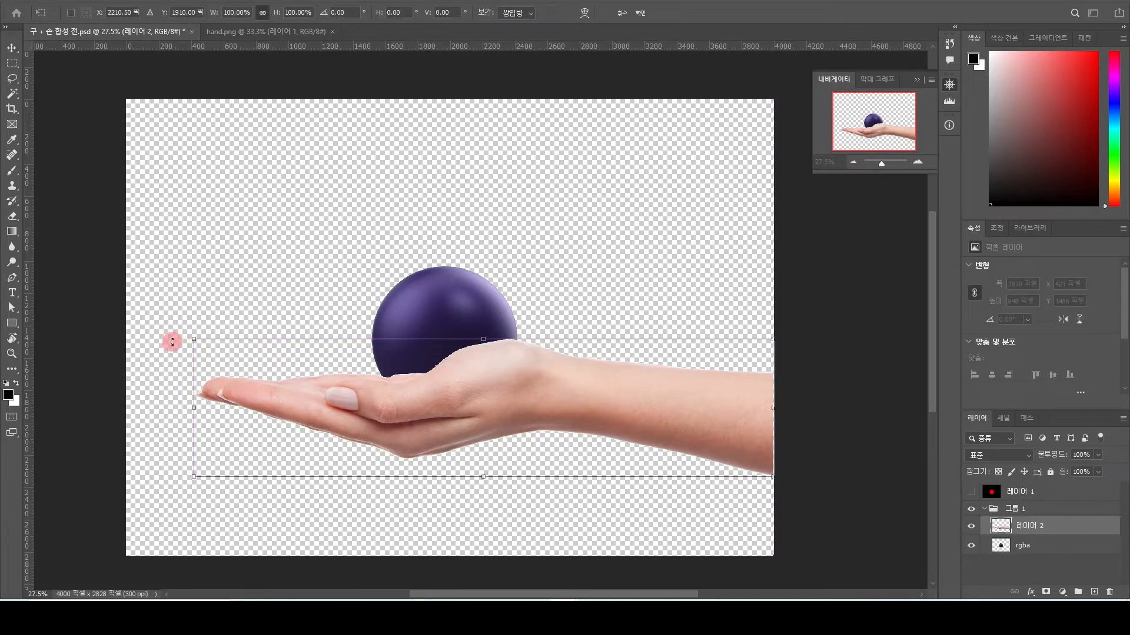
pyautogui.moveTo(194, 340); pyautogui.dragTo(257, 355)
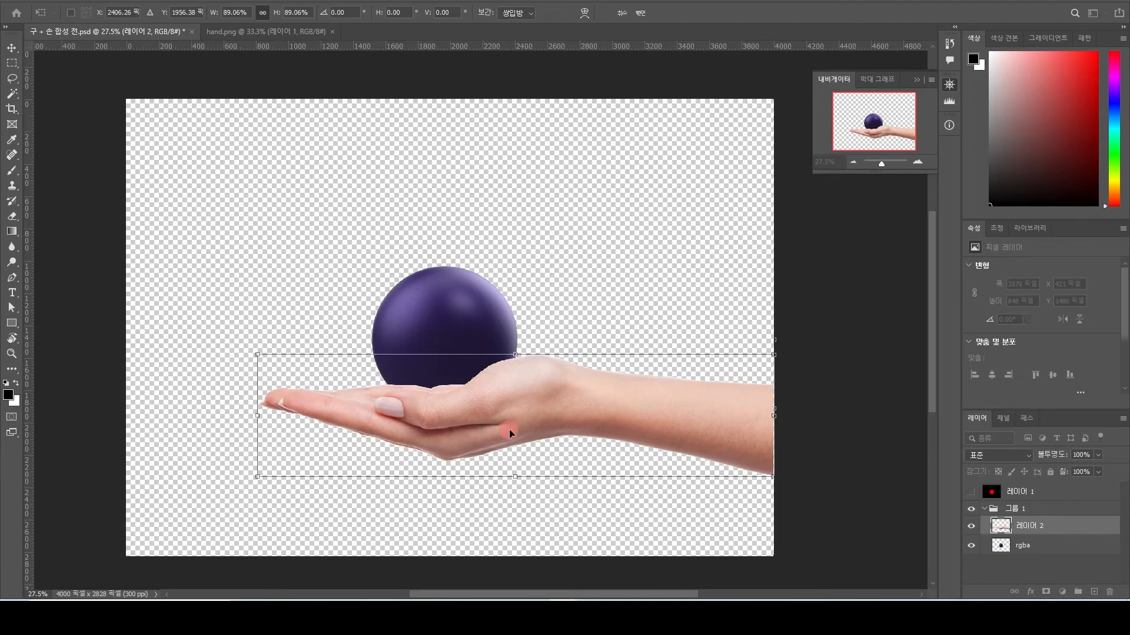
pyautogui.moveTo(516, 424); pyautogui.dragTo(517, 415)
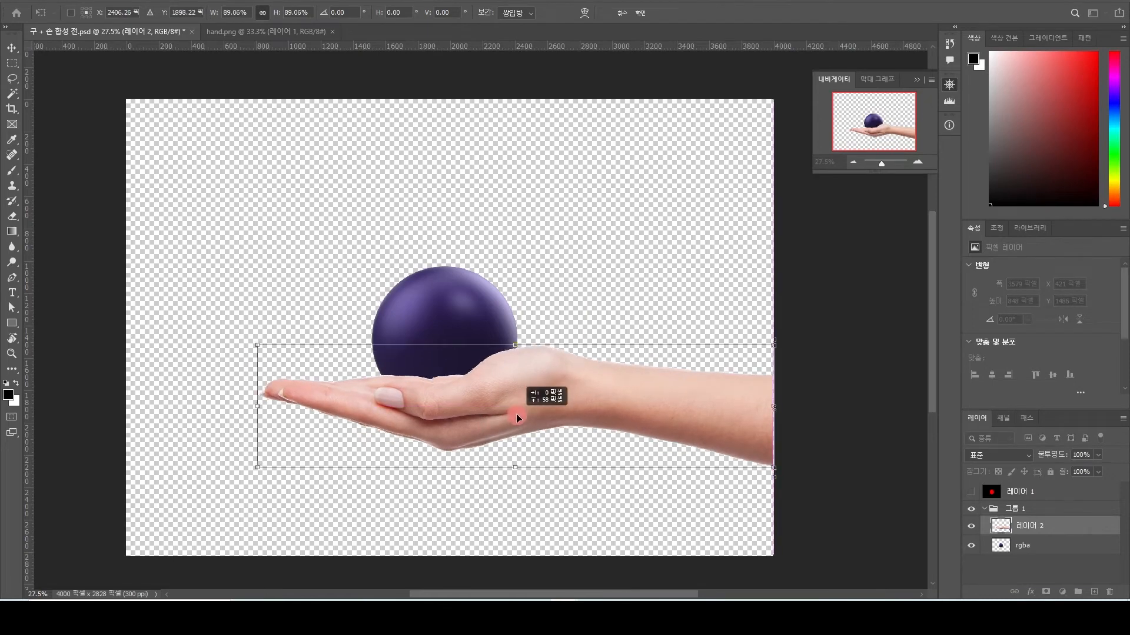
pyautogui.moveTo(257, 345); pyautogui.dragTo(266, 347)
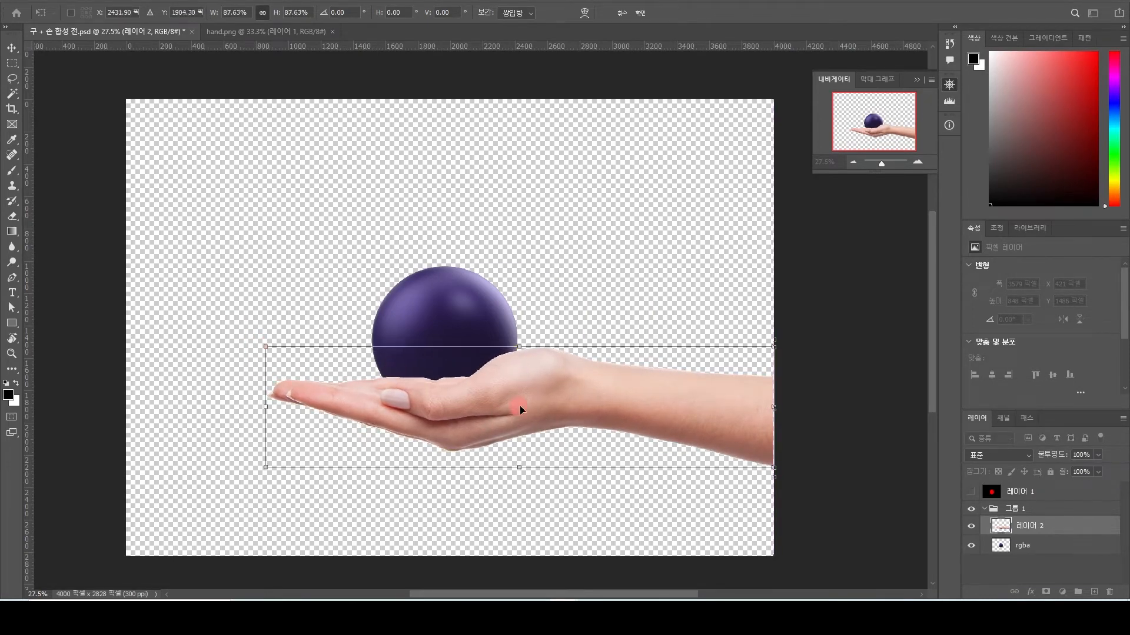
pyautogui.moveTo(512, 408); pyautogui.dragTo(537, 399)
pyautogui.press('Return')
# Move the rgba sphere layer above the hand layer and duplicate it
pyautogui.click(483, 317)
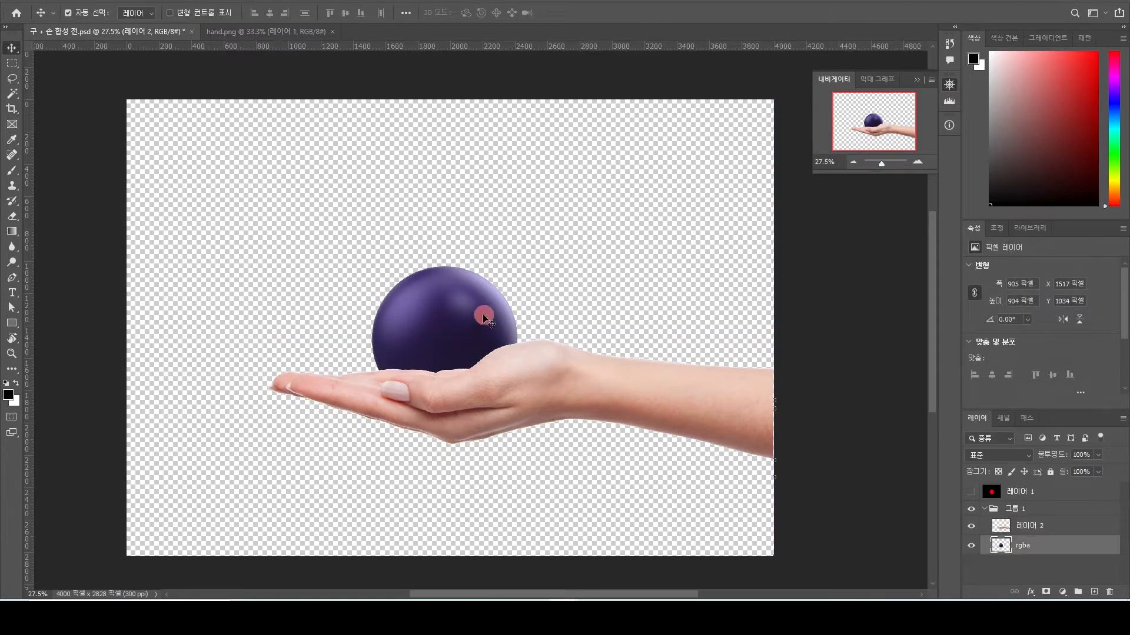
pyautogui.moveTo(1069, 546); pyautogui.dragTo(1057, 523)
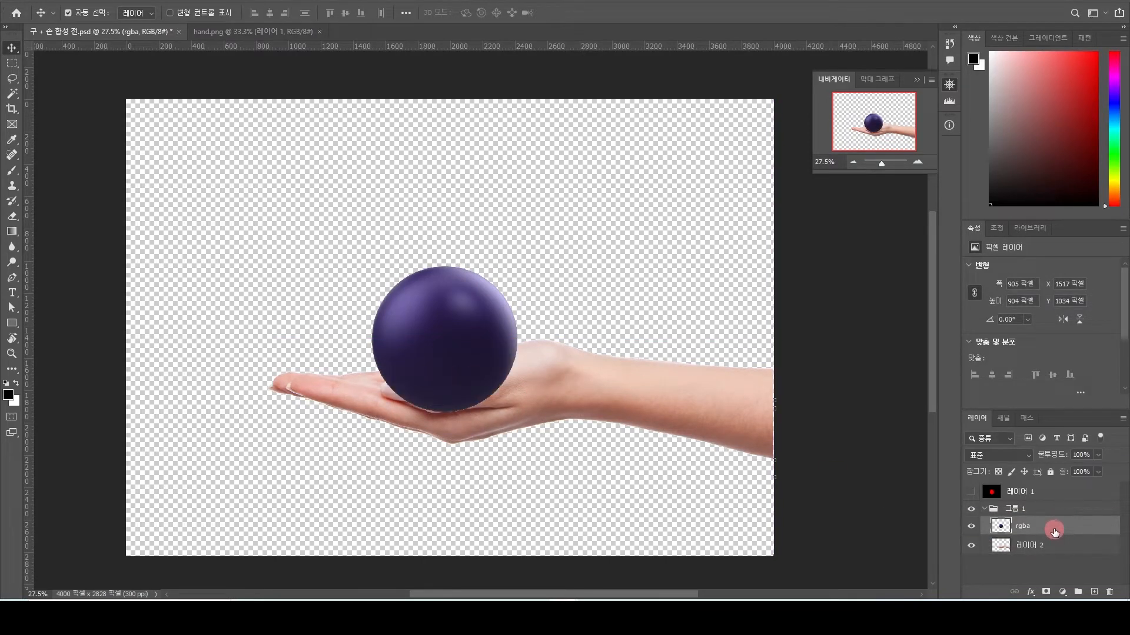
pyautogui.hotkey('ctrl', 'j')
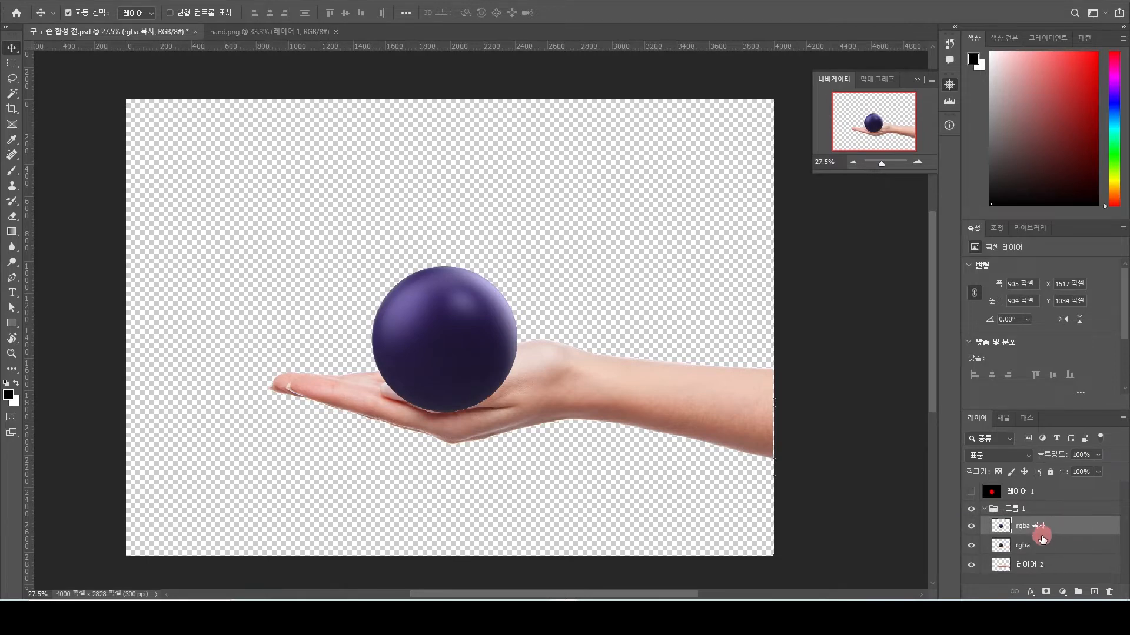
# Rename the lower sphere layer 원본 and the hand layer 손 원본
pyautogui.doubleClick(1026, 546)
pyautogui.write('d')
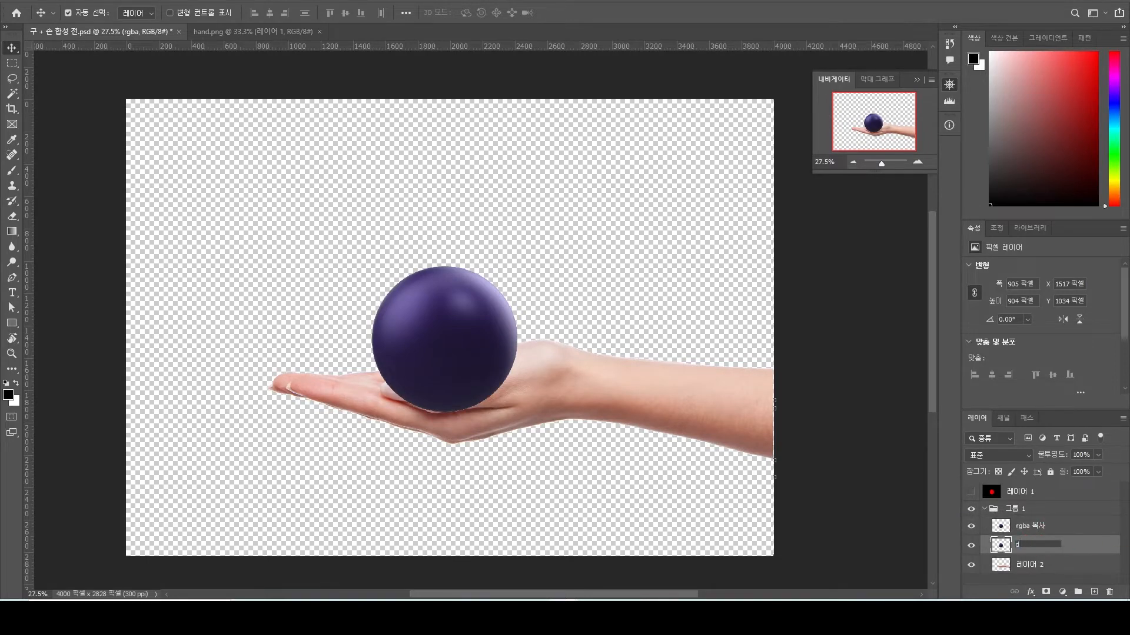
pyautogui.press('Return')
pyautogui.click(1033, 567)
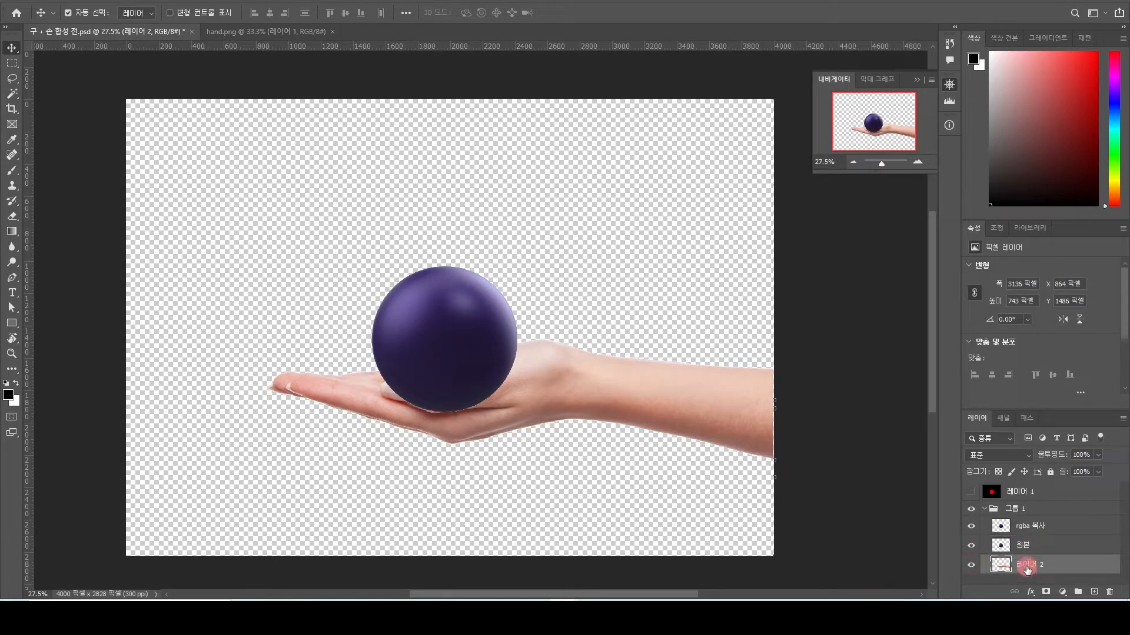
pyautogui.doubleClick(1028, 567)
pyautogui.write('손 원본')
pyautogui.press('Return')
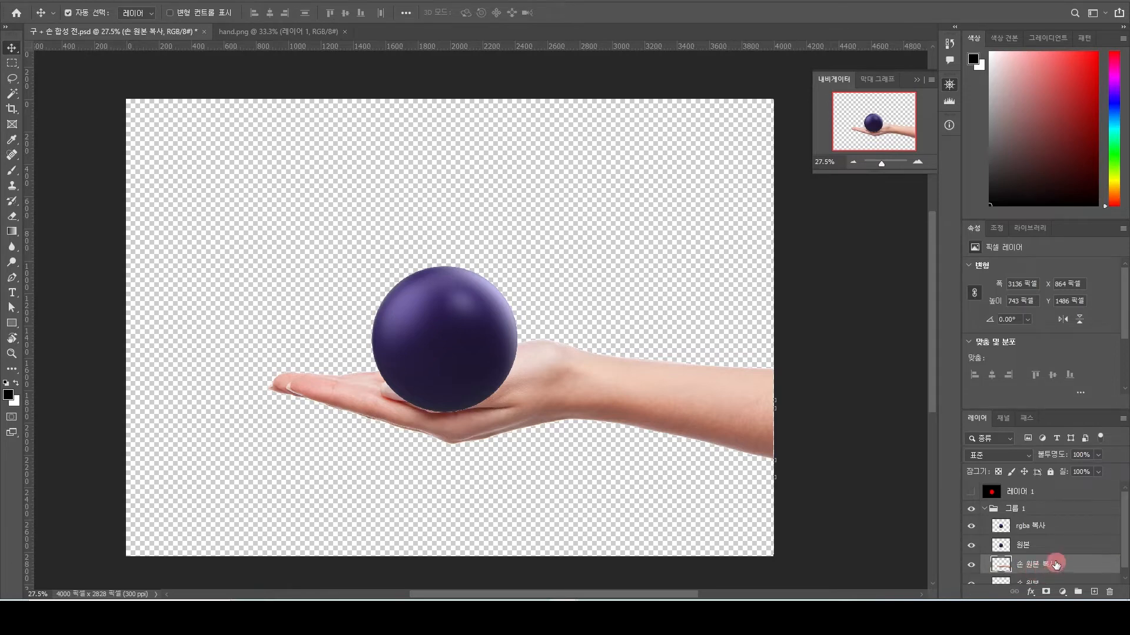
# Duplicate the 손 원본 layer and place the copy directly below rgba 복사
pyautogui.hotkey('ctrl', 'j')
pyautogui.moveTo(1031, 555); pyautogui.dragTo(1037, 532)
# Group the 원본 and 손 원본 layers and hide the group
pyautogui.click(1035, 559)
pyautogui.keyDown('shift'); pyautogui.click(1027, 576); pyautogui.keyUp('shift')
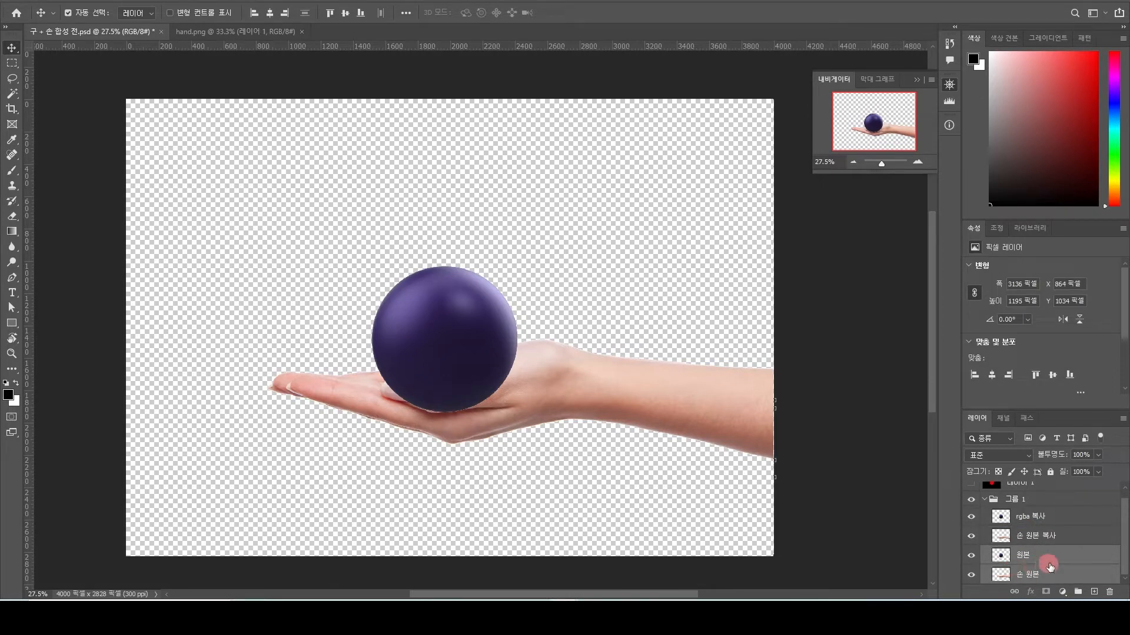
pyautogui.hotkey('ctrl', 'g')
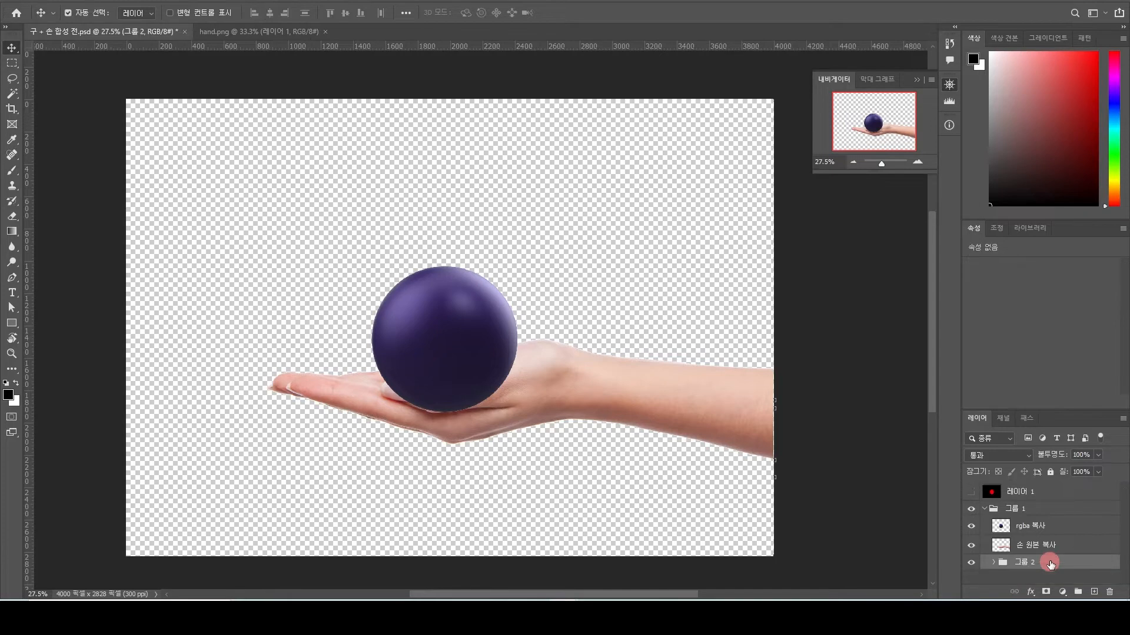
pyautogui.click(976, 561)
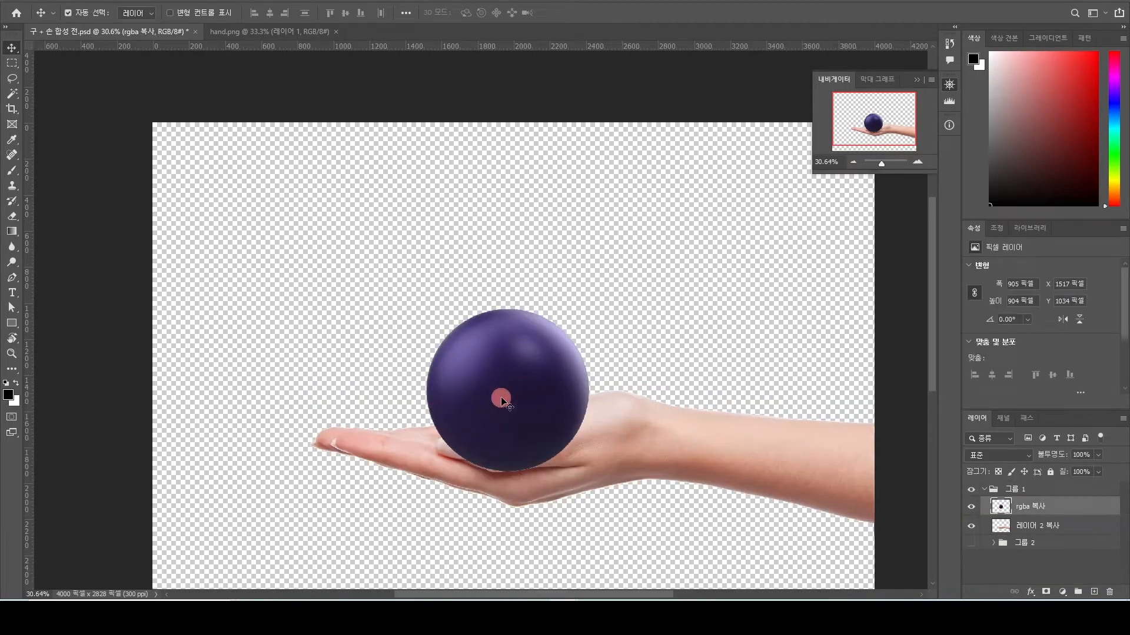
# Enlarge the rgba 복사 sphere proportionally to about 1048 px wide and shift it to X 1476 px, Y 890 px
pyautogui.moveTo(510, 406); pyautogui.dragTo(514, 401)
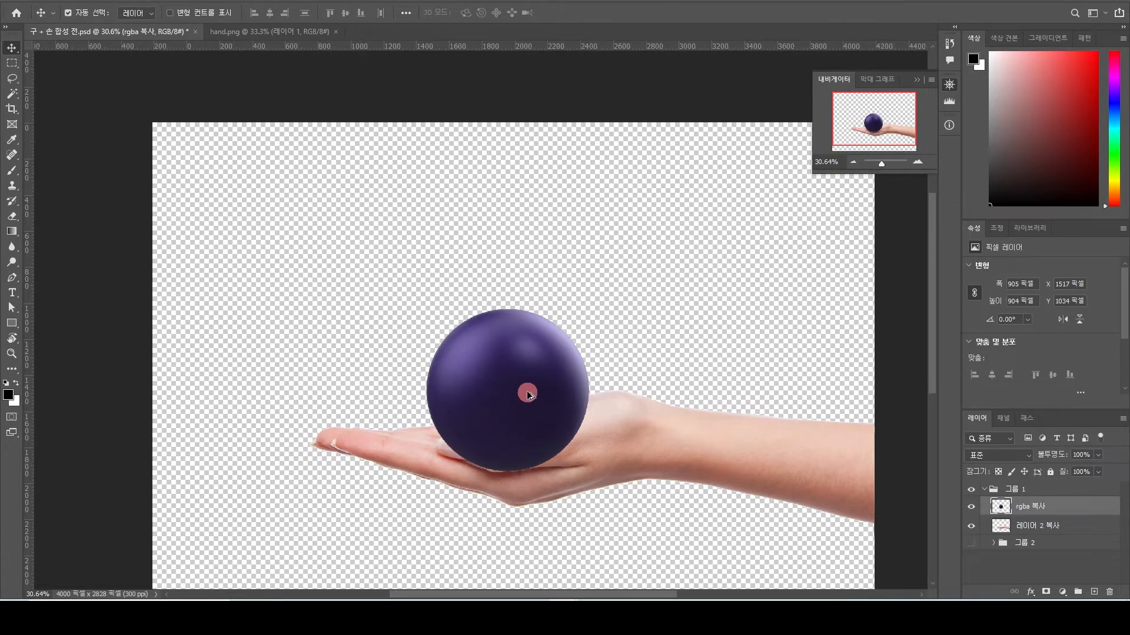
pyautogui.scroll(-4, 526, 396)
pyautogui.scroll(3, 527, 396)
pyautogui.hotkey('ctrl', 't')
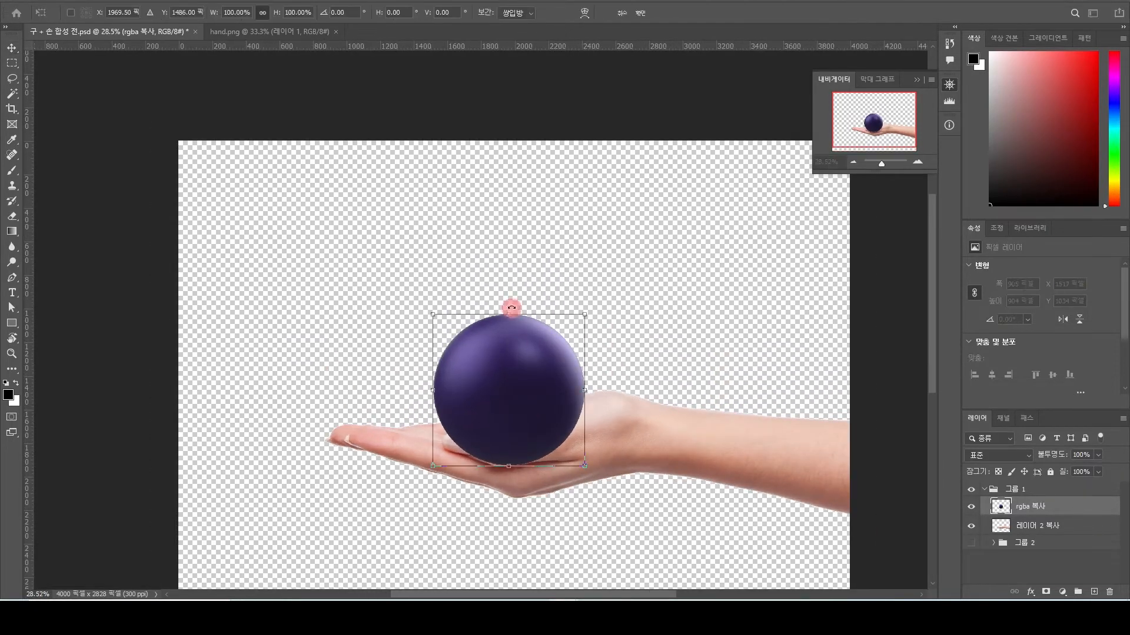
pyautogui.moveTo(510, 310); pyautogui.dragTo(513, 287)
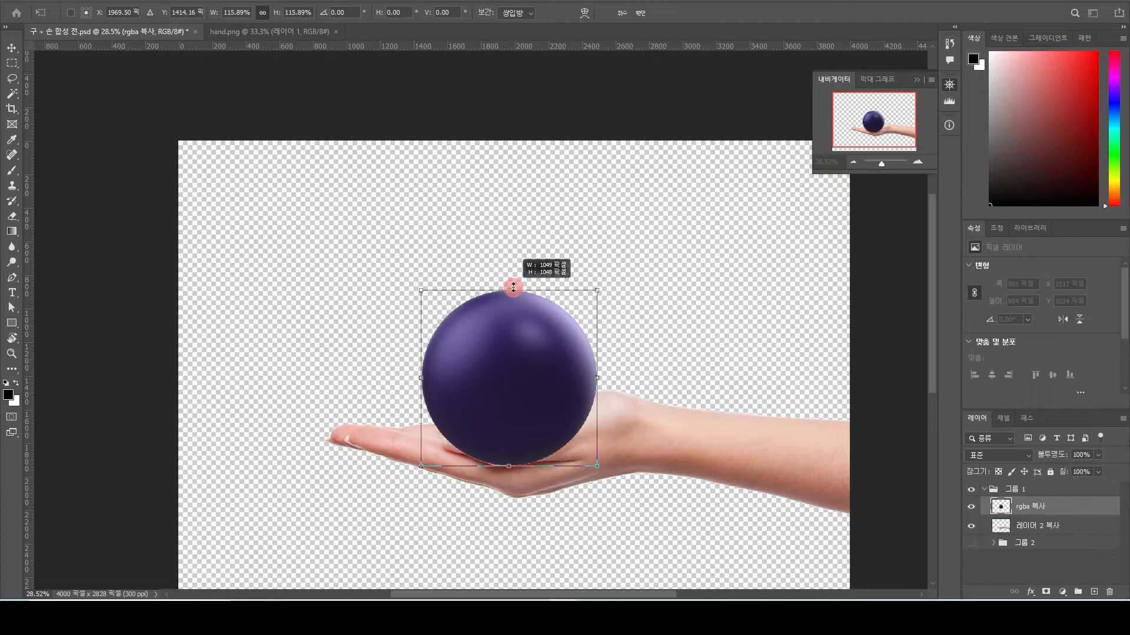
pyautogui.moveTo(504, 353); pyautogui.dragTo(509, 354)
pyautogui.press('Return')
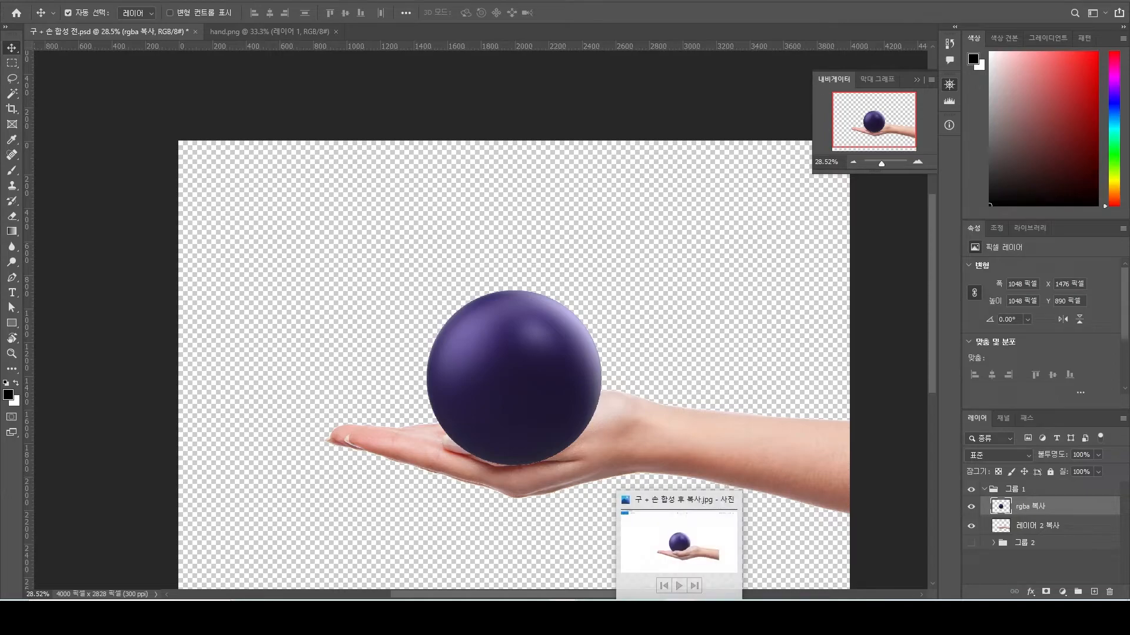
# Check the finished reference image 구 + 손 합성 후 복사.jpg, return to Photoshop and move the sphere up to Y 851 px
pyautogui.click(677, 545)
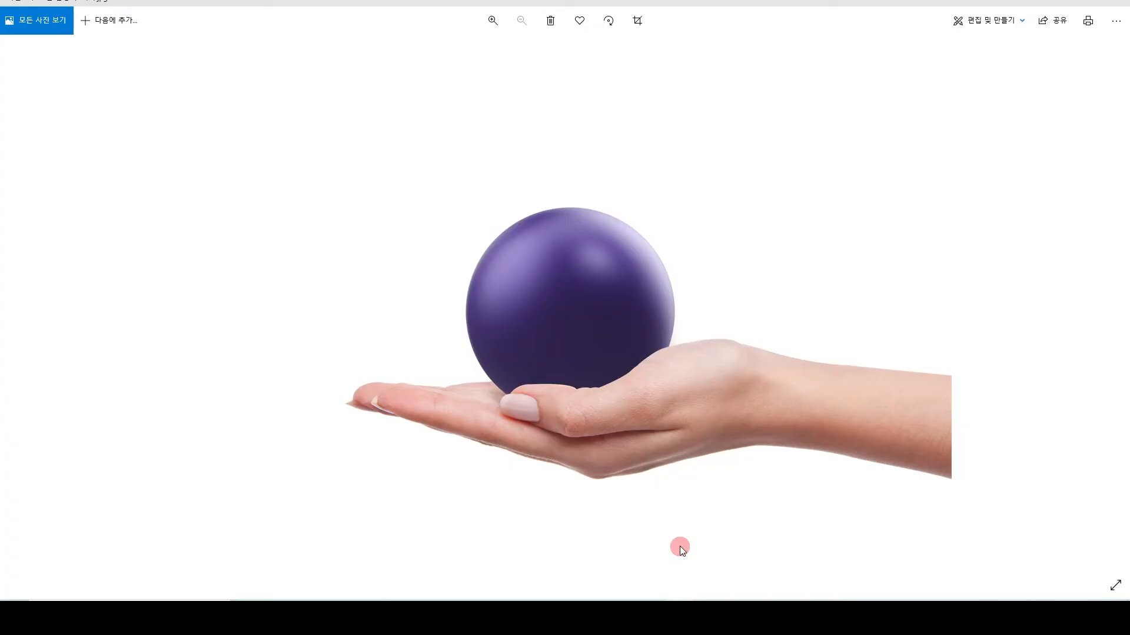
pyautogui.click(1059, 5)
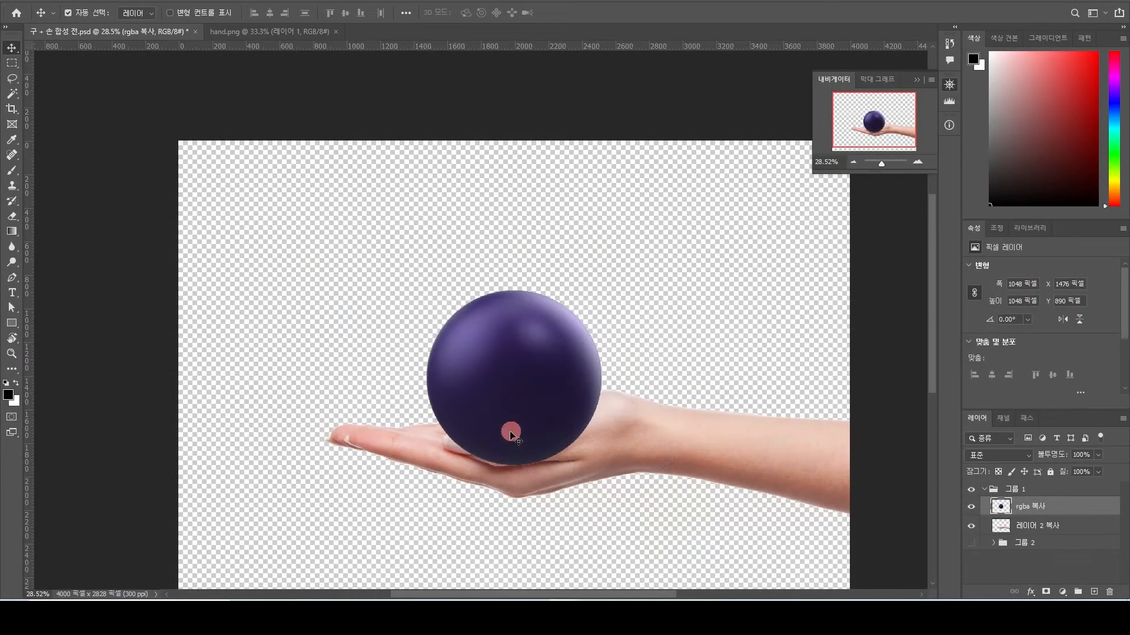
pyautogui.moveTo(519, 406); pyautogui.dragTo(519, 399)
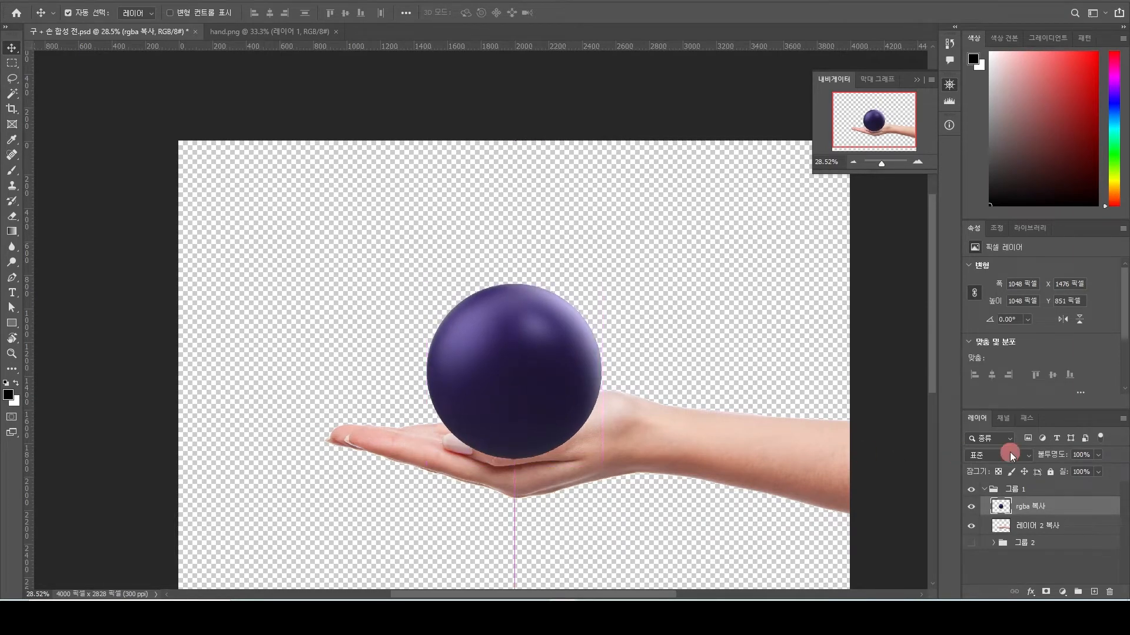
# Lower the sphere layer's opacity to 78% and enlarge the sphere slightly to 1052 px at X 1474 px, Y 847 px
pyautogui.moveTo(1083, 460); pyautogui.dragTo(1078, 468)
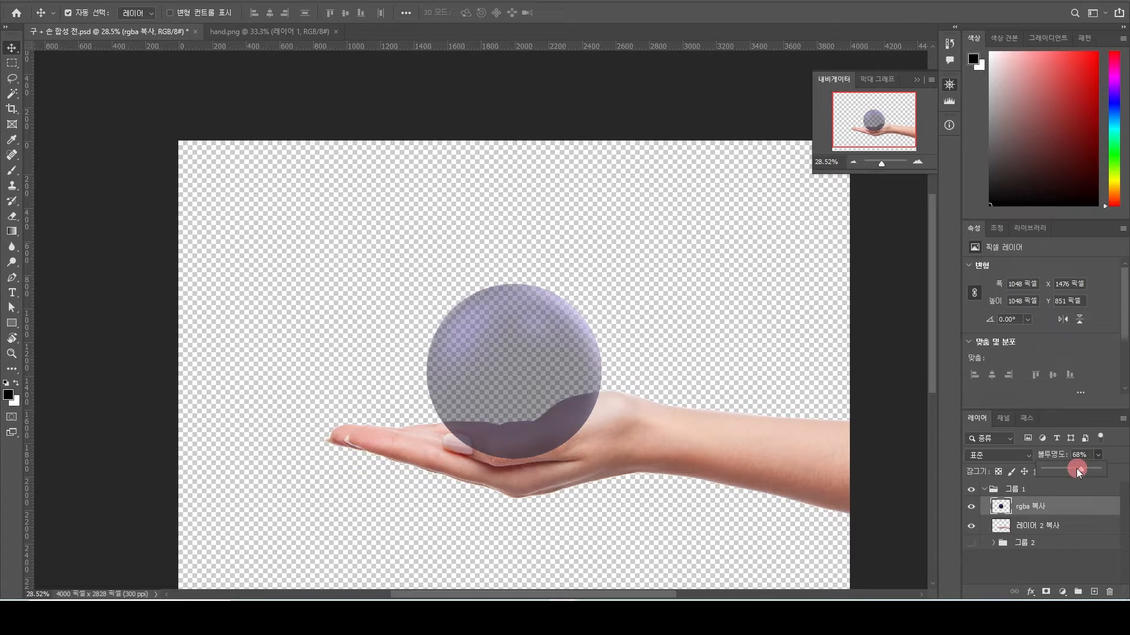
pyautogui.moveTo(1075, 469); pyautogui.dragTo(1082, 468)
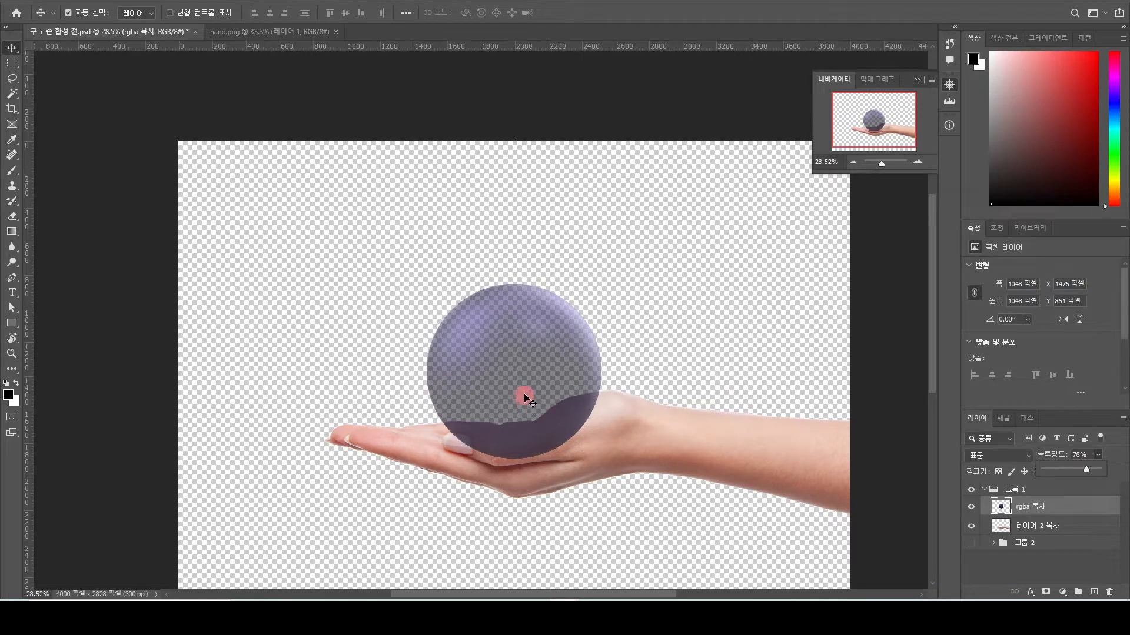
pyautogui.hotkey('ctrl', 't')
pyautogui.moveTo(515, 283); pyautogui.dragTo(515, 282)
pyautogui.press('Return')
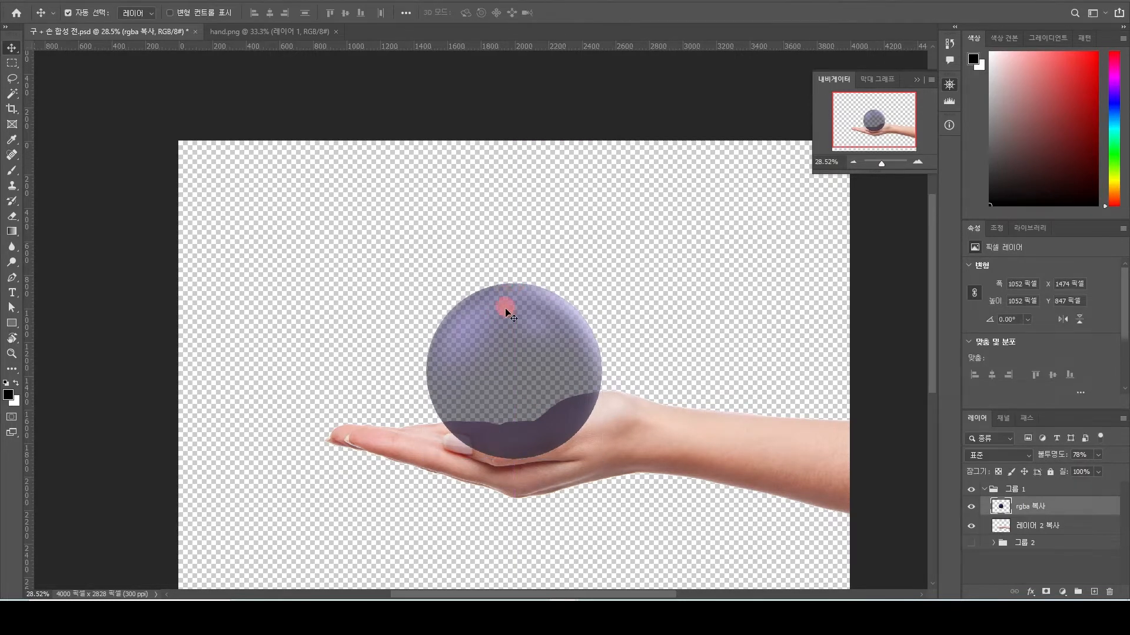
# Set the rgba 복사 sphere layer's opacity to 100%
pyautogui.click(1099, 453)
pyautogui.moveTo(1094, 468); pyautogui.dragTo(1116, 468)
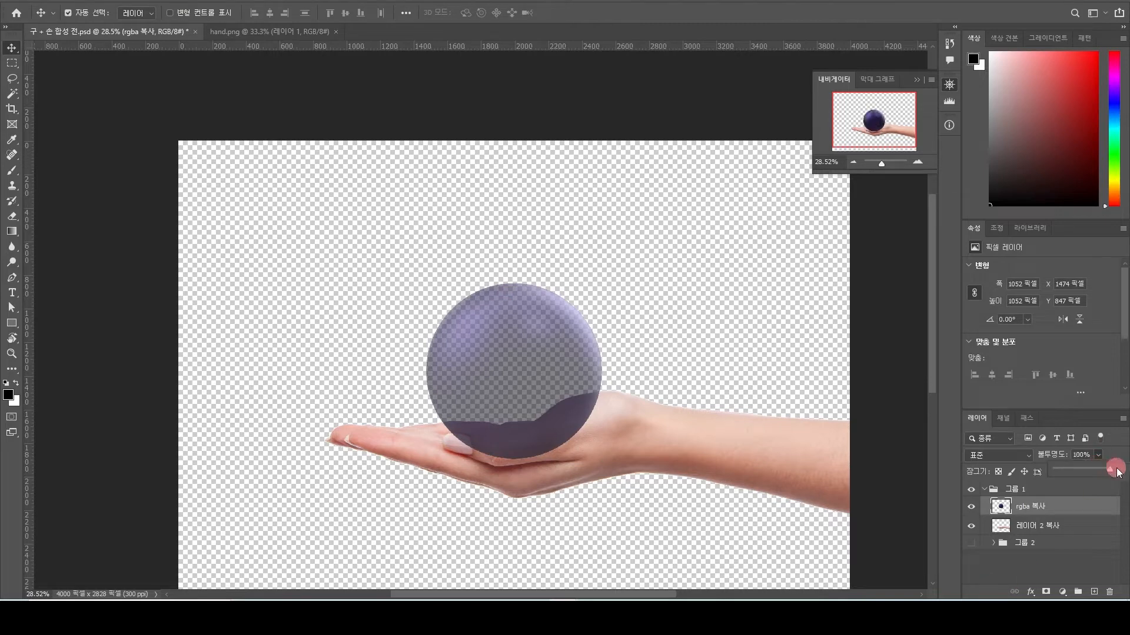
pyautogui.click(390, 612)
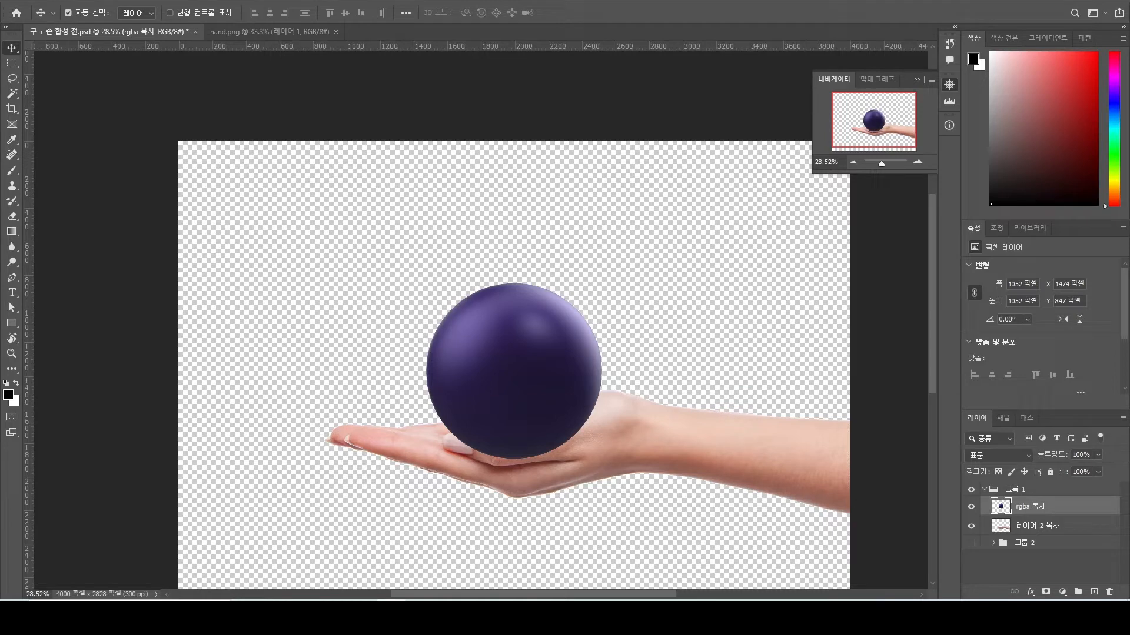
# Hide the rgba 복사 sphere layer and examine the thumb and palm of the hand where the sphere rests
pyautogui.scroll(3, 552, 415)
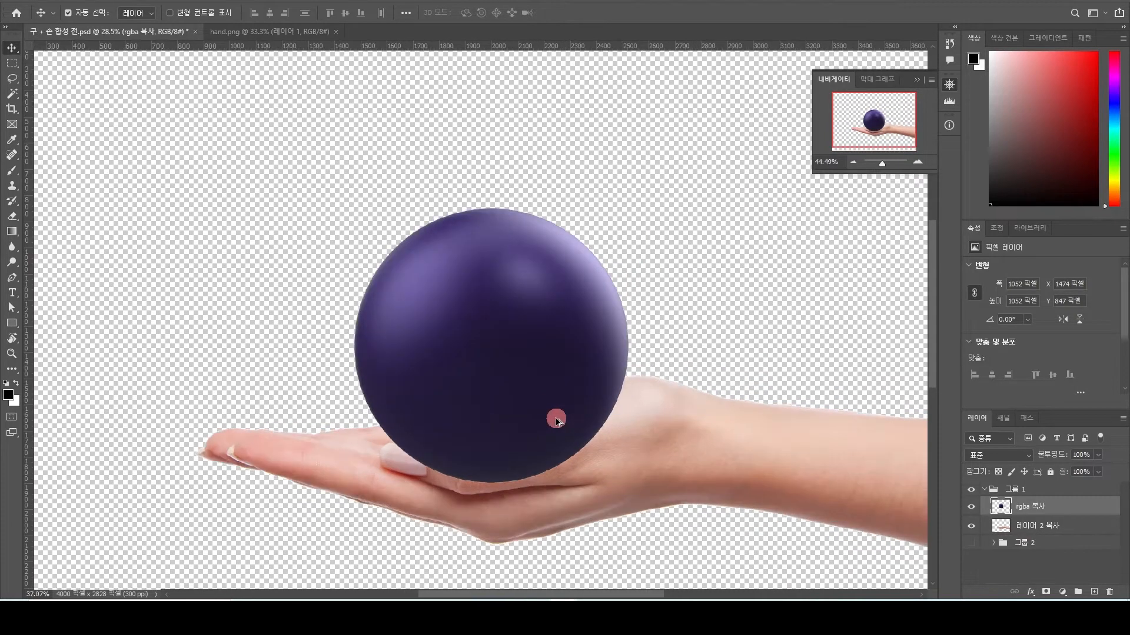
pyautogui.moveTo(575, 452); pyautogui.dragTo(561, 439)
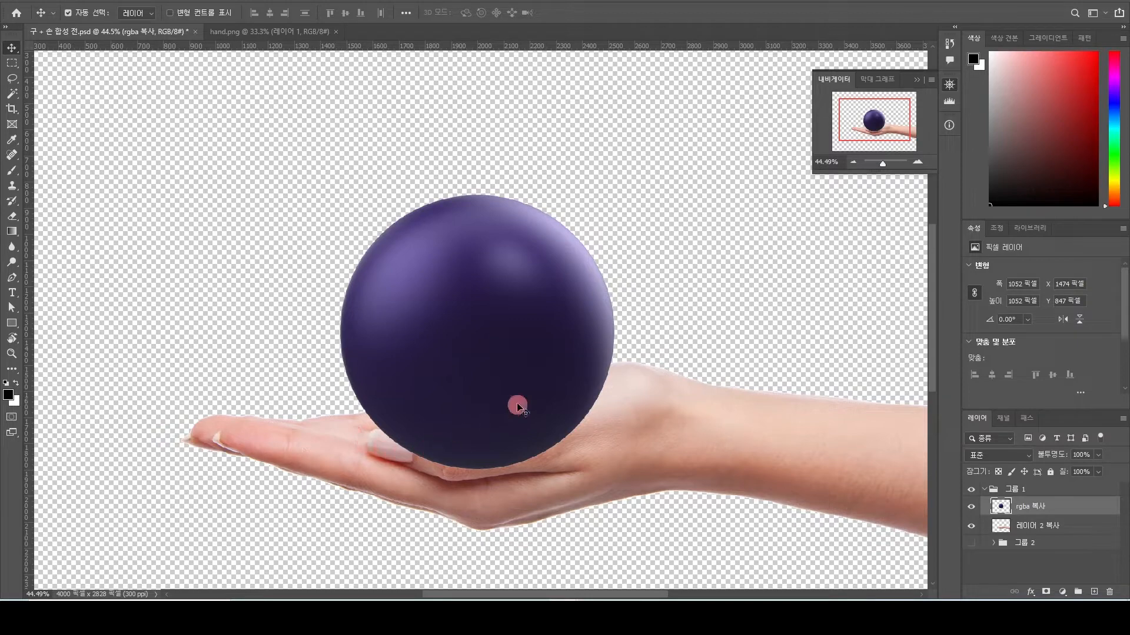
pyautogui.click(971, 506)
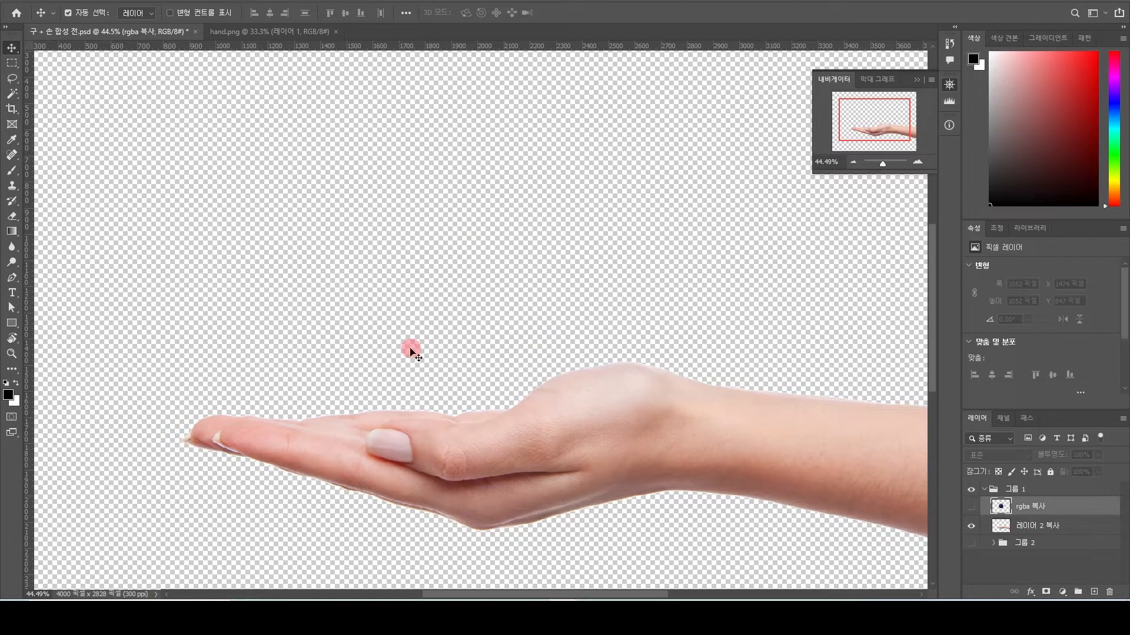
pyautogui.moveTo(399, 412); pyautogui.dragTo(394, 368)
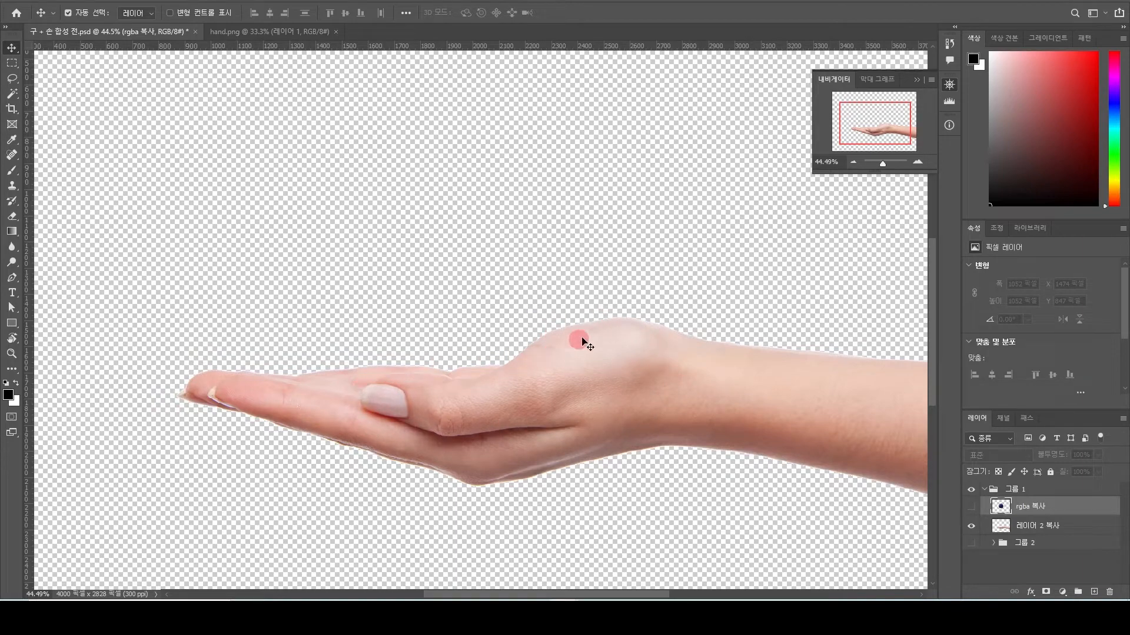
pyautogui.moveTo(444, 445)
pyautogui.mouseDown()
pyautogui.moveTo(475, 416)
pyautogui.moveTo(462, 434)
pyautogui.mouseUp()
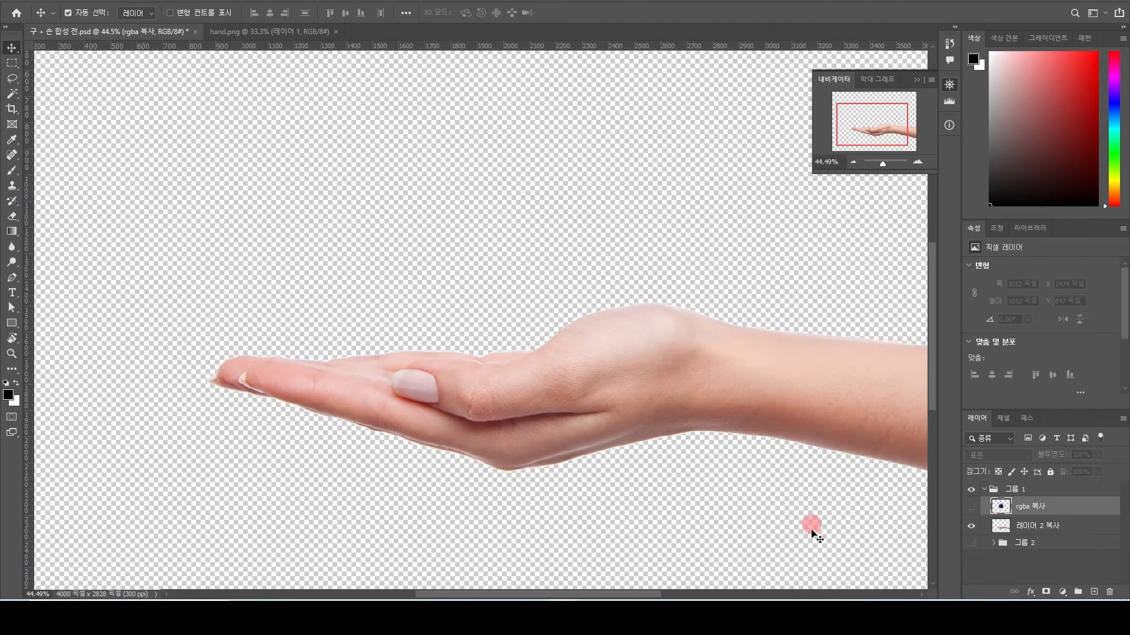
pyautogui.click(970, 506)
pyautogui.click(970, 505)
# Duplicate the 레이어 2 복사 hand layer and rename the lower of the two 손
pyautogui.click(1079, 529)
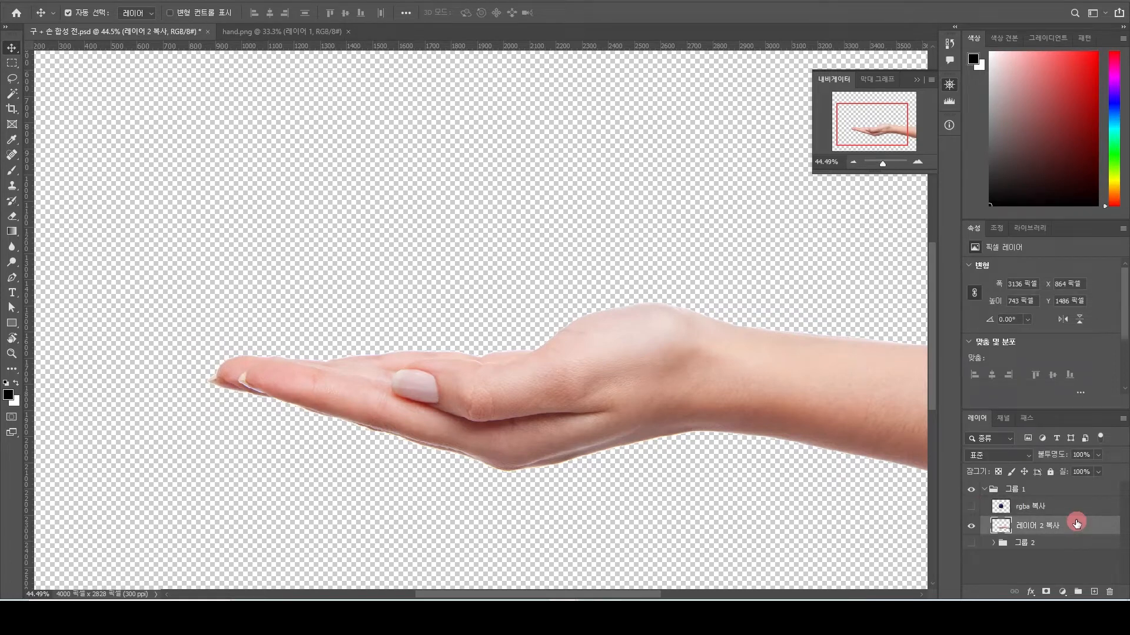
pyautogui.moveTo(1077, 524); pyautogui.dragTo(1039, 540)
pyautogui.doubleClick(1037, 548)
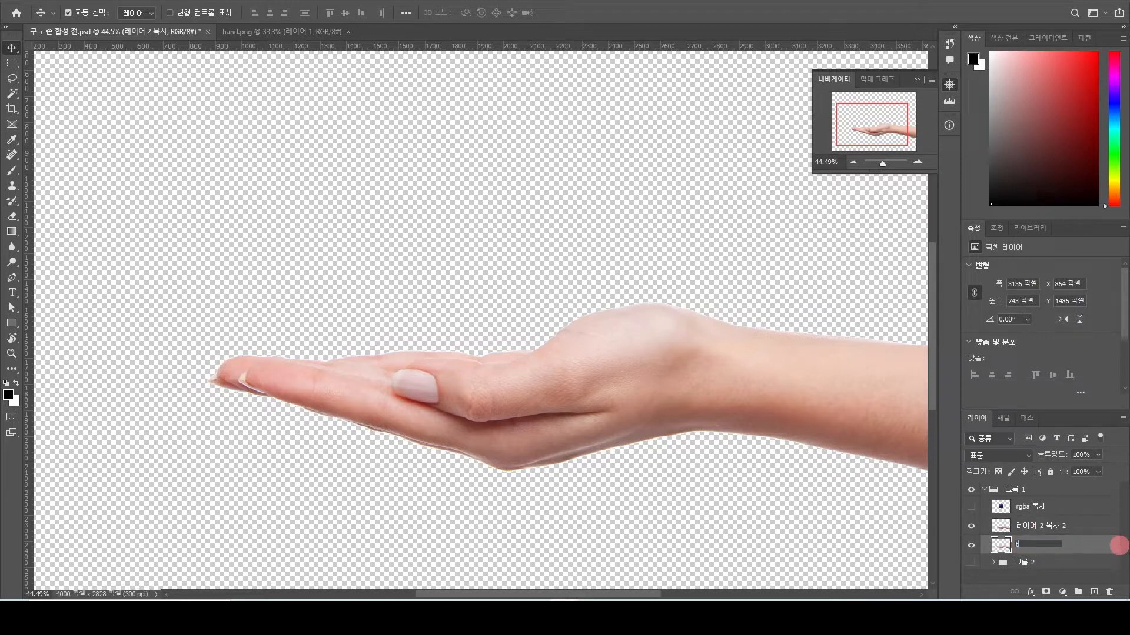
pyautogui.write('손')
pyautogui.click(1119, 547)
# Rename the rgba 복사 sphere layer 구
pyautogui.click(1034, 507)
pyautogui.doubleClick(1034, 508)
pyautogui.write('구')
pyautogui.click(1099, 530)
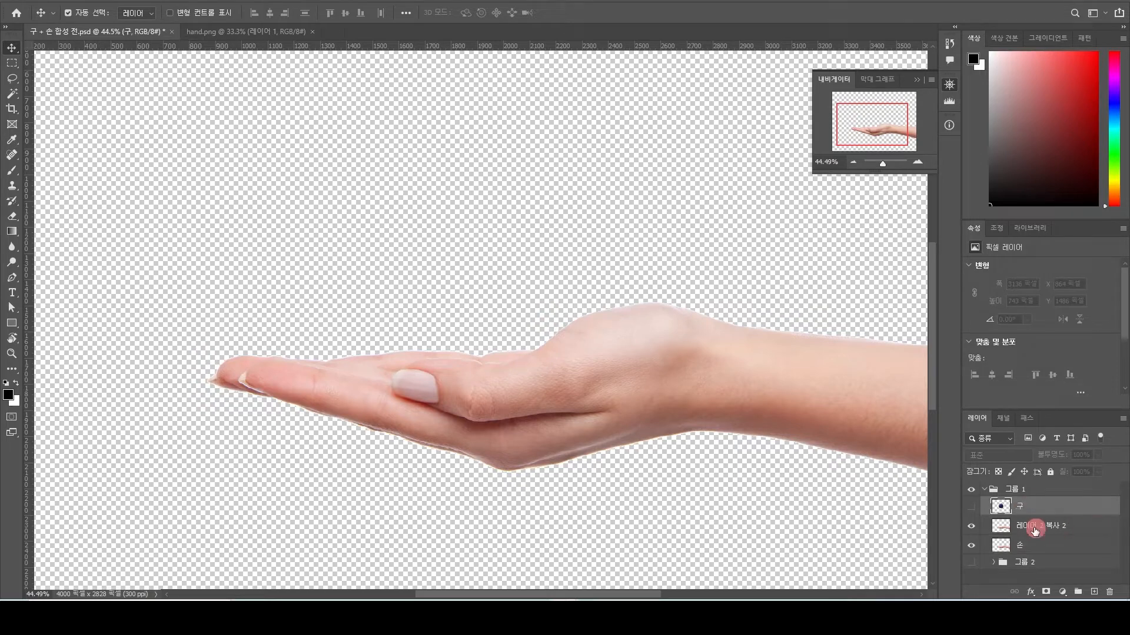
# Move the 레이어 2 복사 2 hand layer above 구 and rename it 엄지손가락 합성
pyautogui.click(1036, 527)
pyautogui.moveTo(1036, 527); pyautogui.dragTo(1033, 504)
pyautogui.doubleClick(1038, 506)
pyautogui.write('ㅅ')
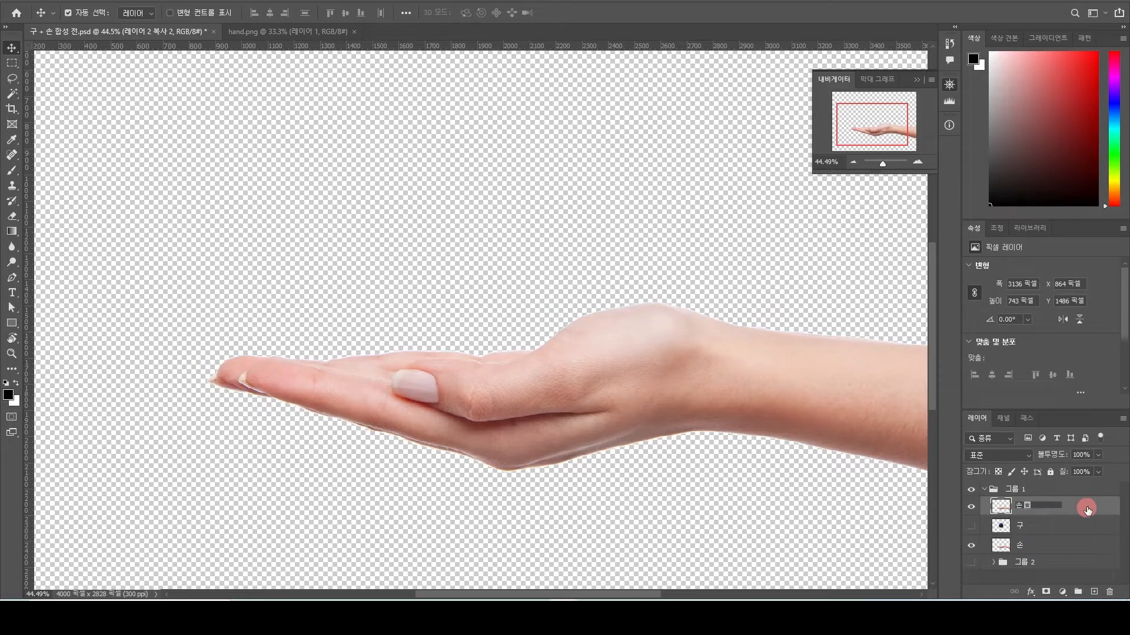
pyautogui.hotkey('ctrl', 'a')
pyautogui.write('엄지손가락 합성')
pyautogui.press('Return')
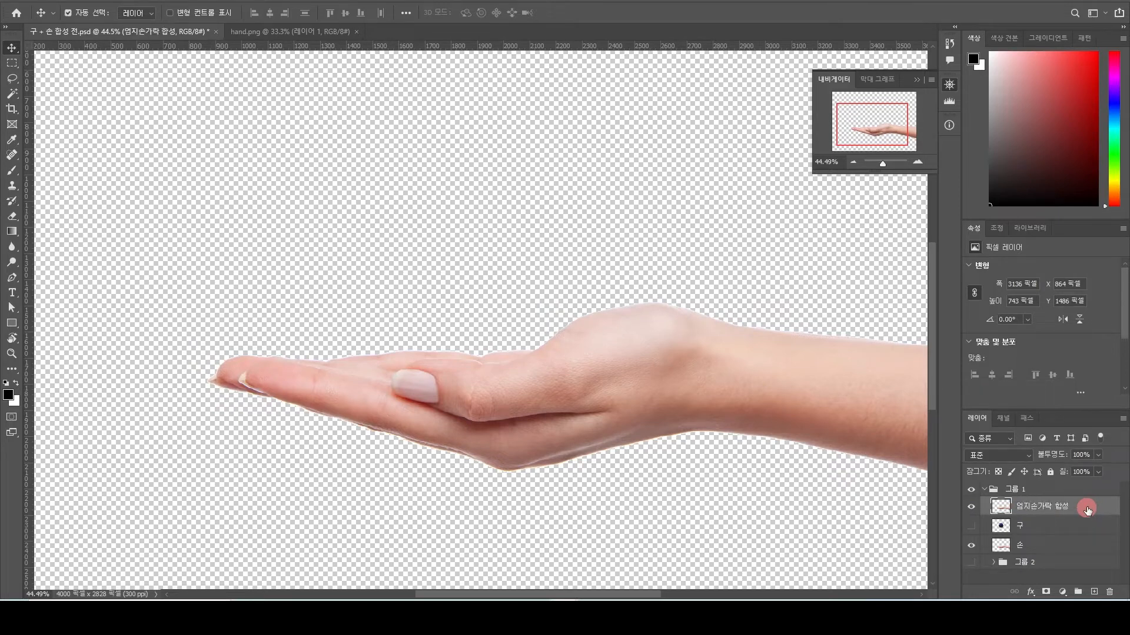
# Show the 구 layer and add a new layer named 백그라운드 컬러 directly below the 손 layer
pyautogui.click(971, 524)
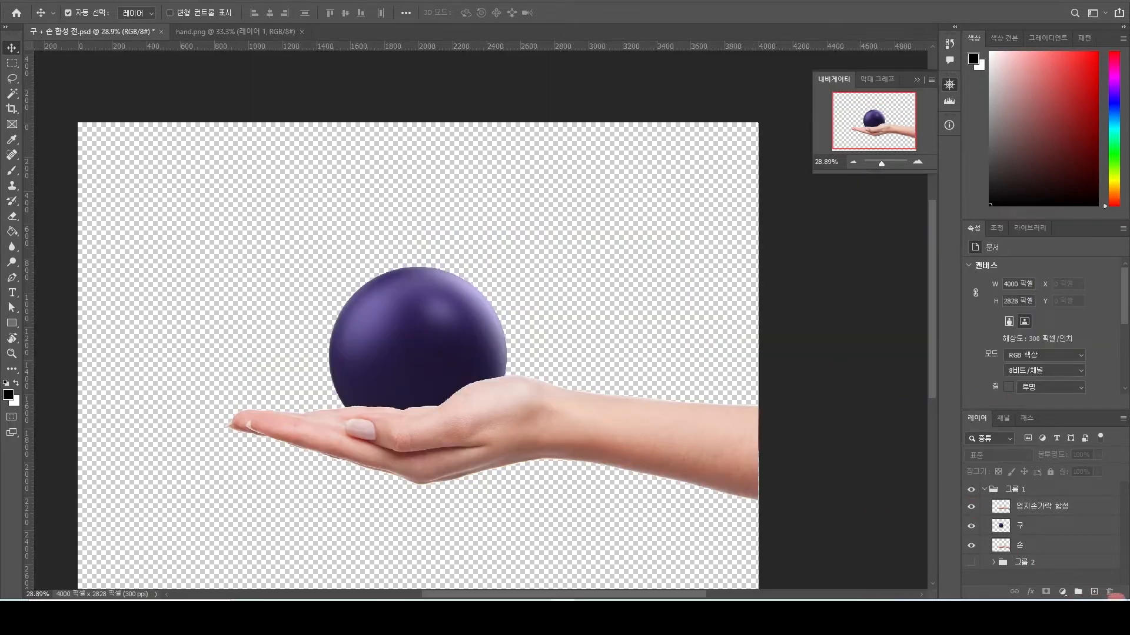
pyautogui.click(1093, 591)
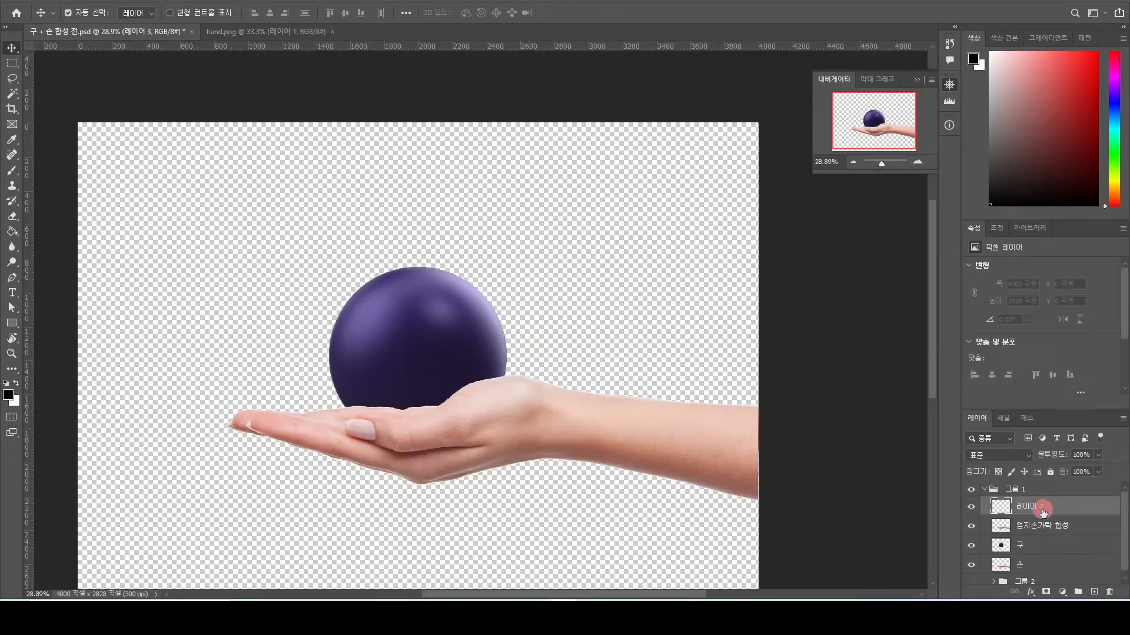
pyautogui.doubleClick(1036, 512)
pyautogui.write('백그라운드 컬러')
pyautogui.press('Return')
pyautogui.scroll(-1, 1049, 519)
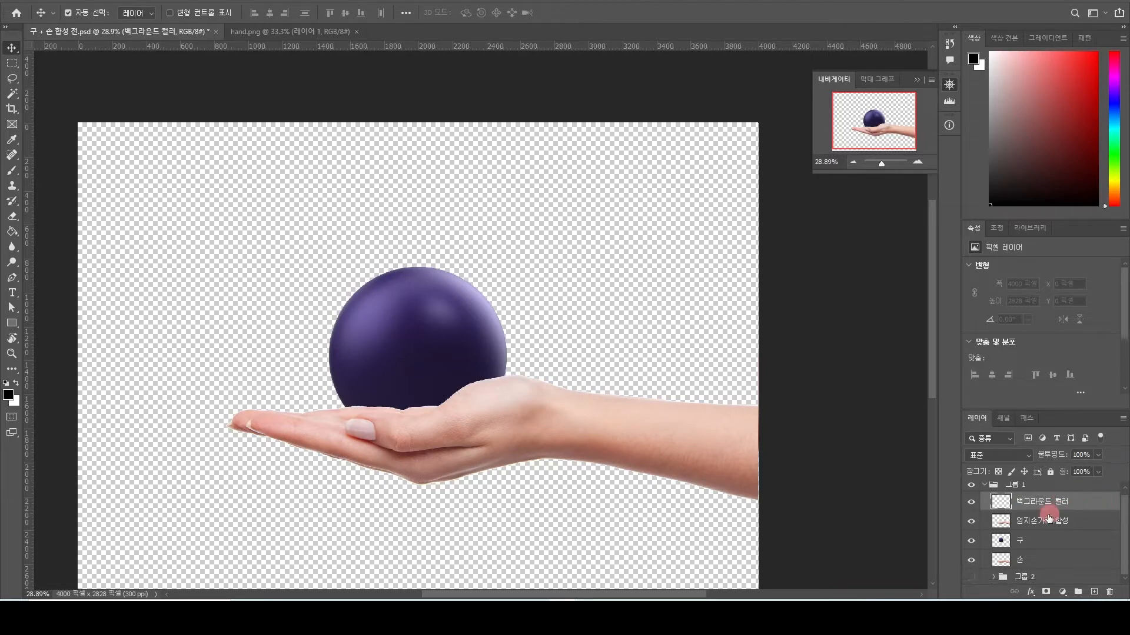
pyautogui.moveTo(1054, 512); pyautogui.dragTo(1053, 570)
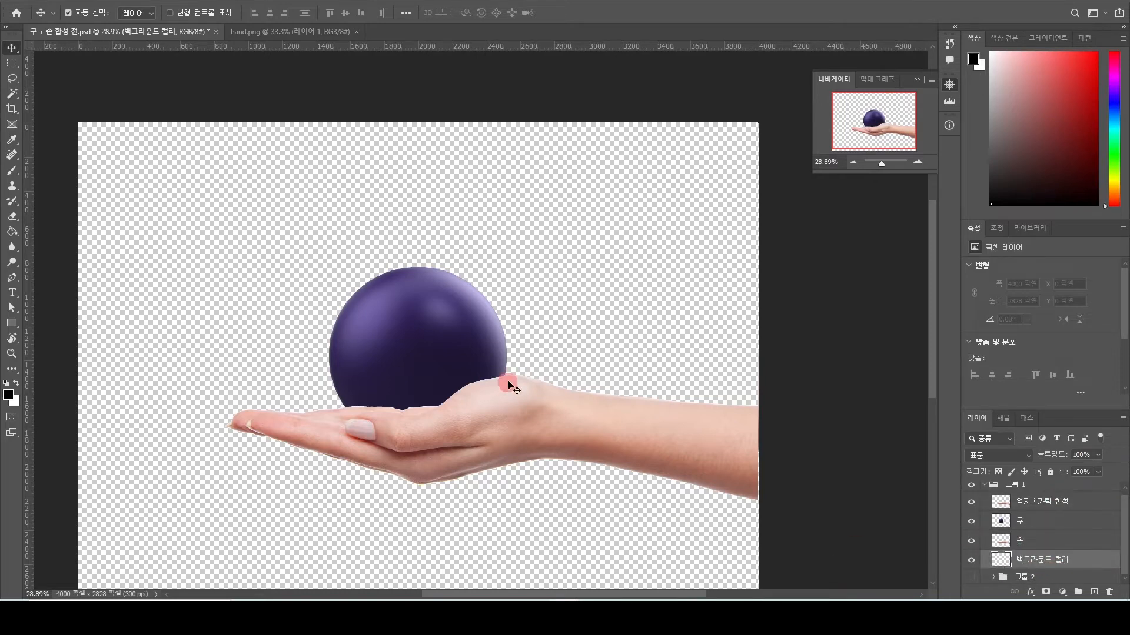
# Fill the 백그라운드 컬러 layer with black, replace the fill with white, and keep black as the foreground color
pyautogui.click(578, 334)
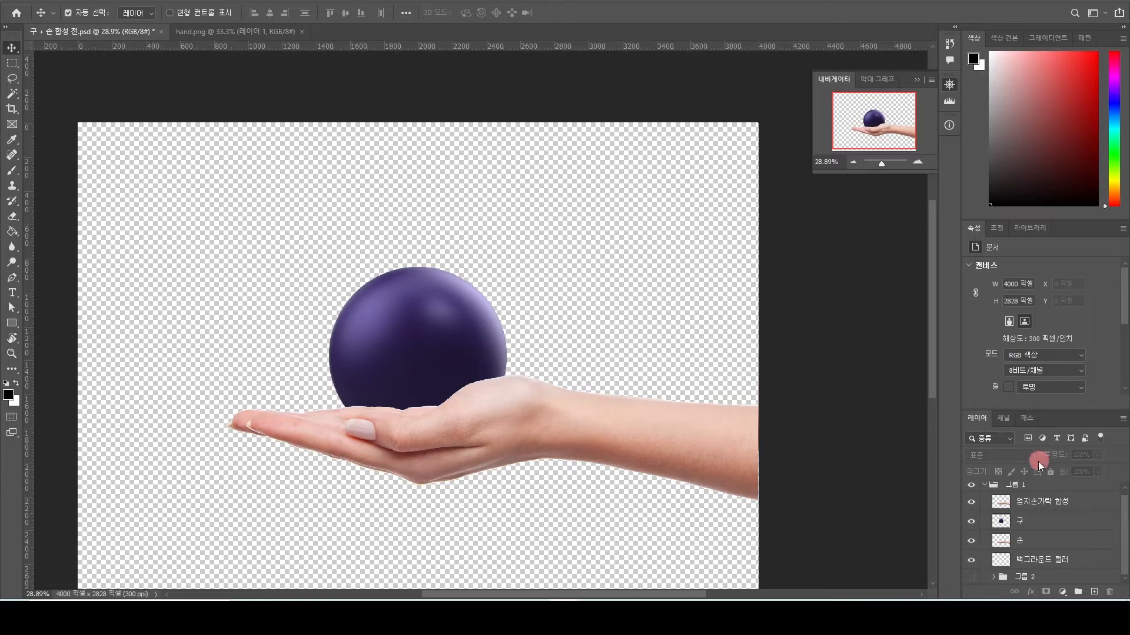
pyautogui.click(1023, 561)
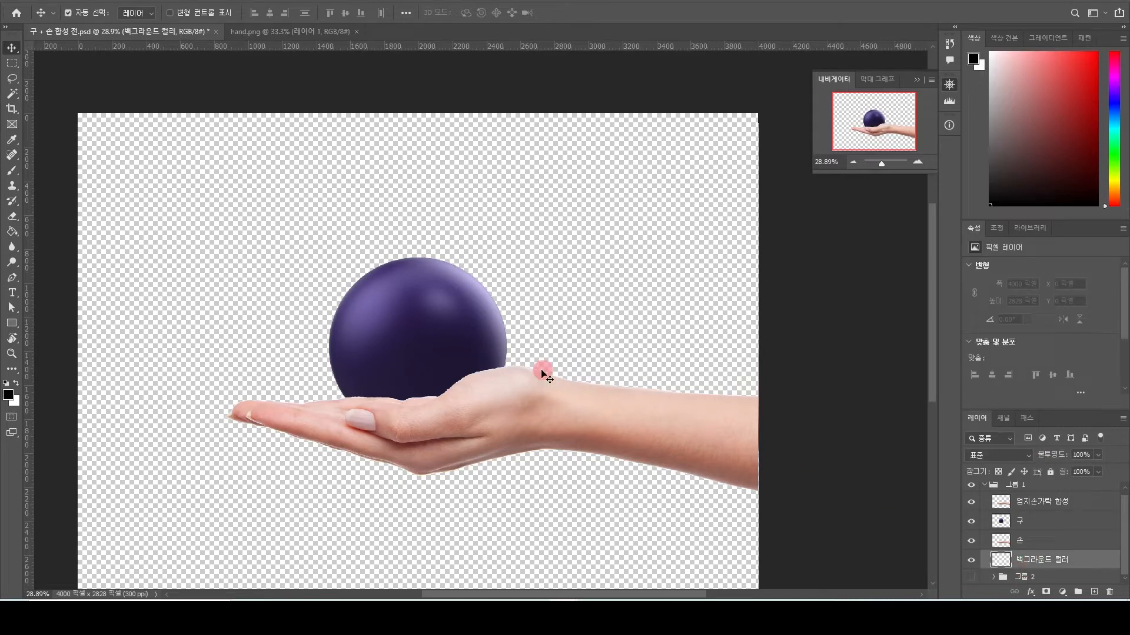
pyautogui.hotkey('alt', 'BackSpace')
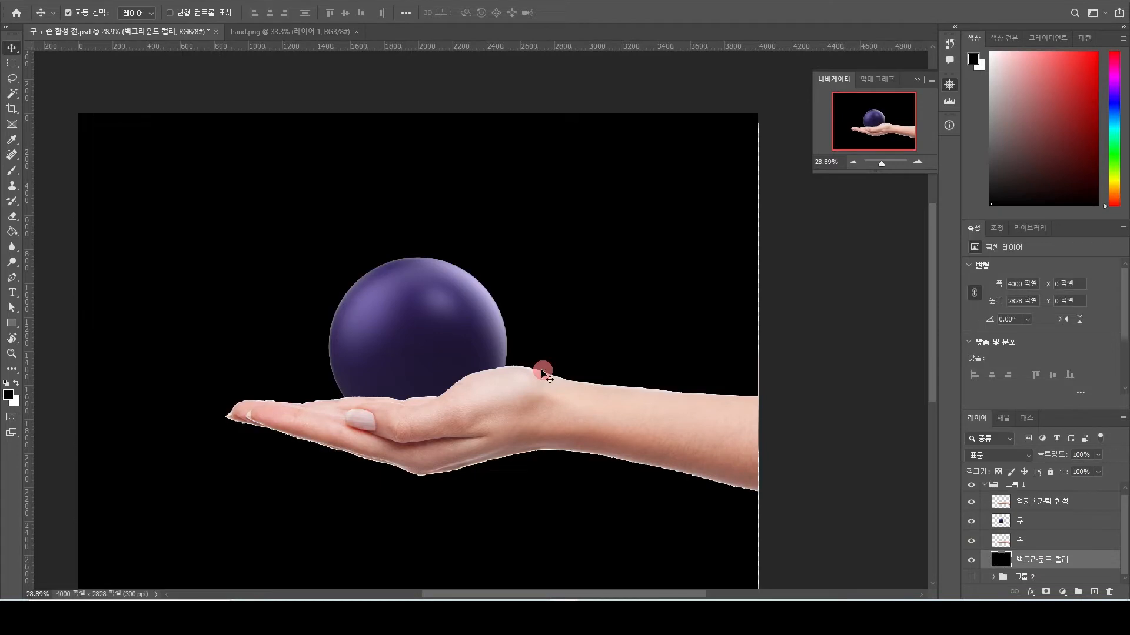
pyautogui.hotkey('ctrl', 'BackSpace')
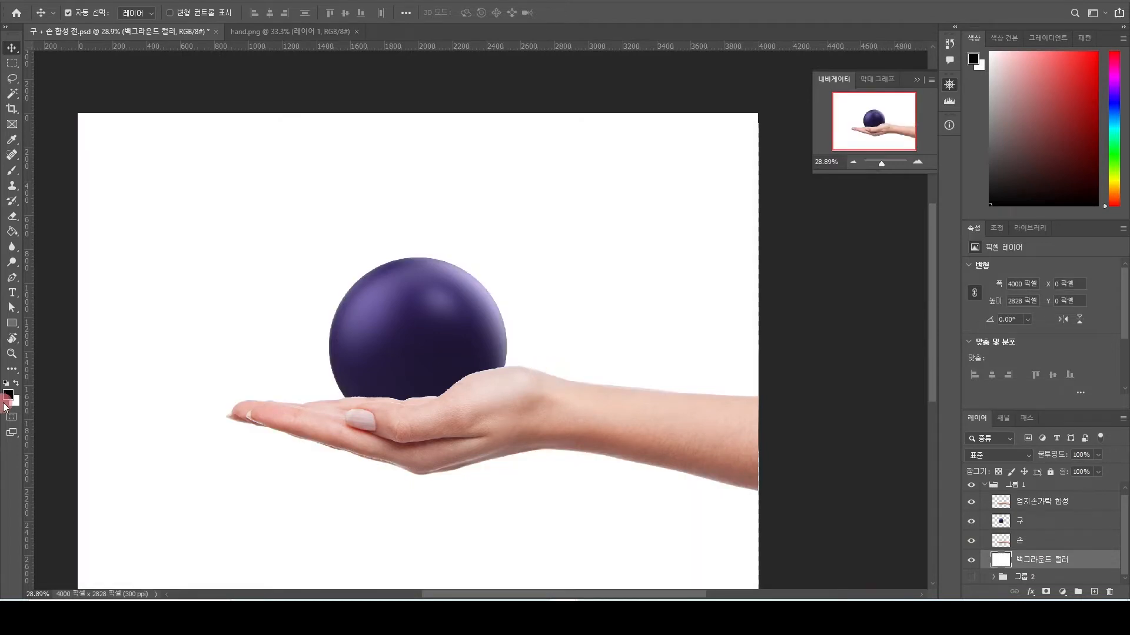
pyautogui.press('ctrl')
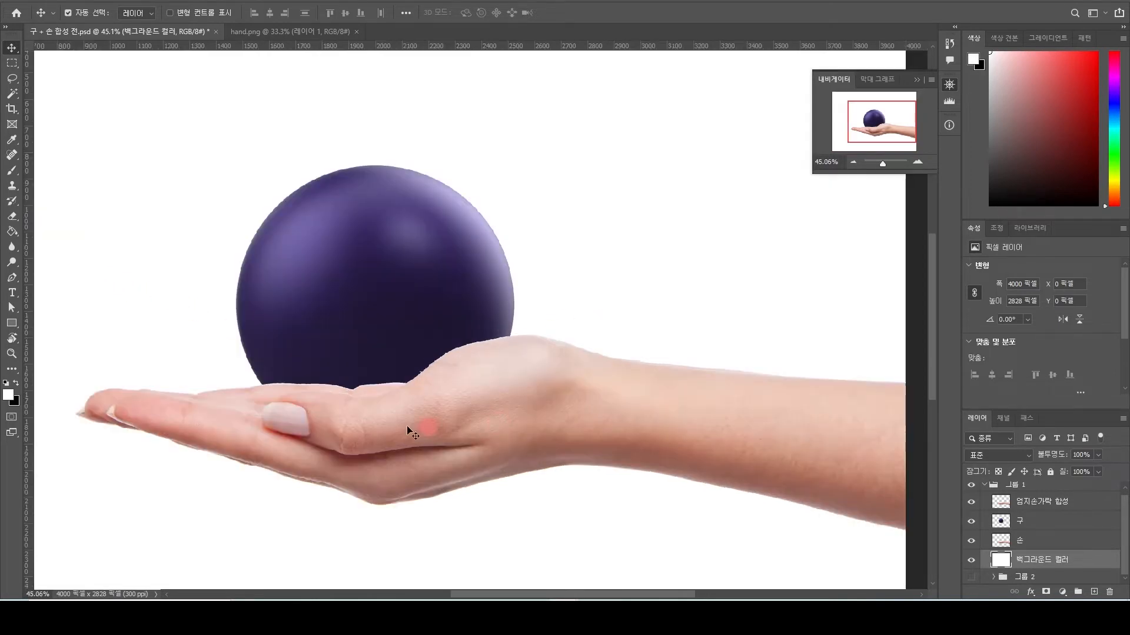
pyautogui.click(16, 383)
# Select the 엄지손가락 합성 layer without shifting its position and hide the 손 layer
pyautogui.moveTo(262, 373); pyautogui.dragTo(331, 391)
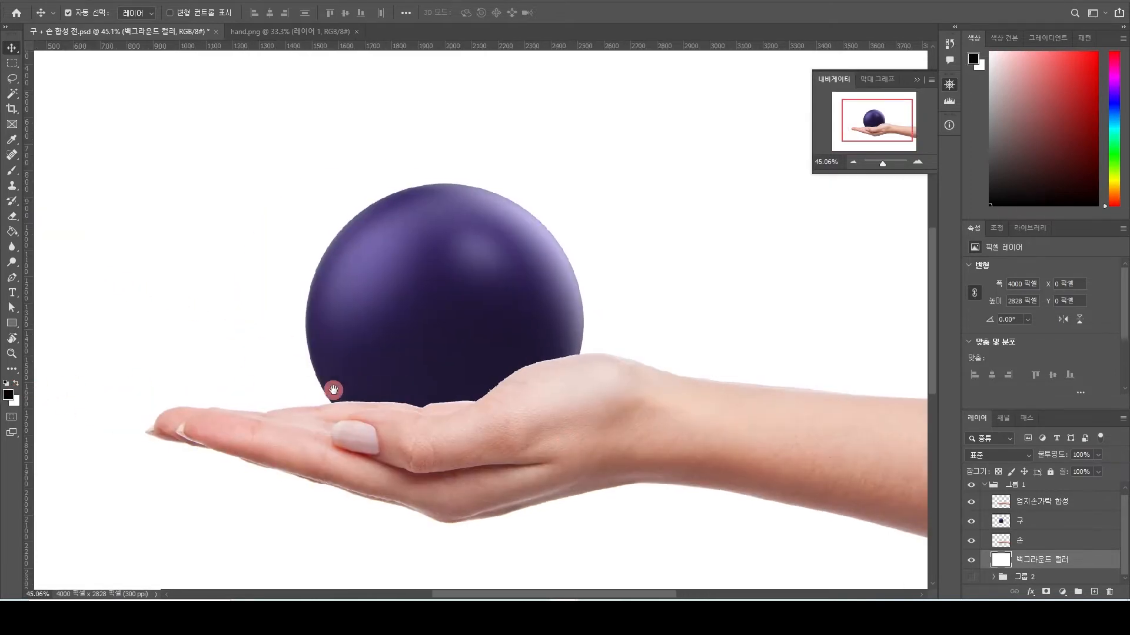
pyautogui.moveTo(549, 433); pyautogui.dragTo(531, 376)
pyautogui.hotkey('ctrl', 'z')
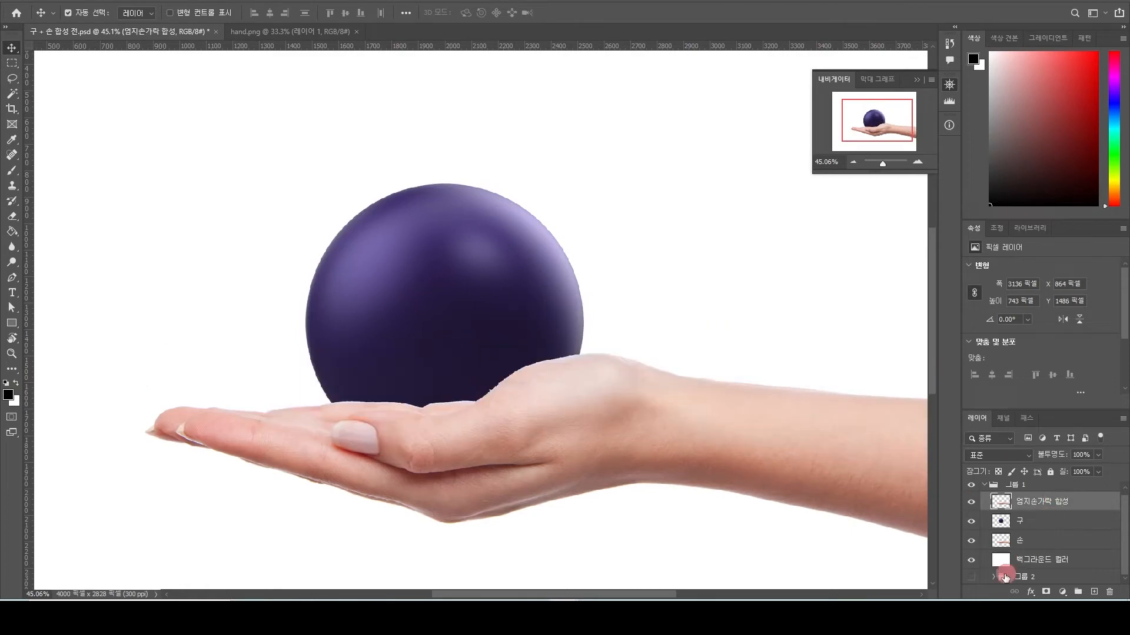
pyautogui.click(971, 539)
pyautogui.scroll(1, 1033, 539)
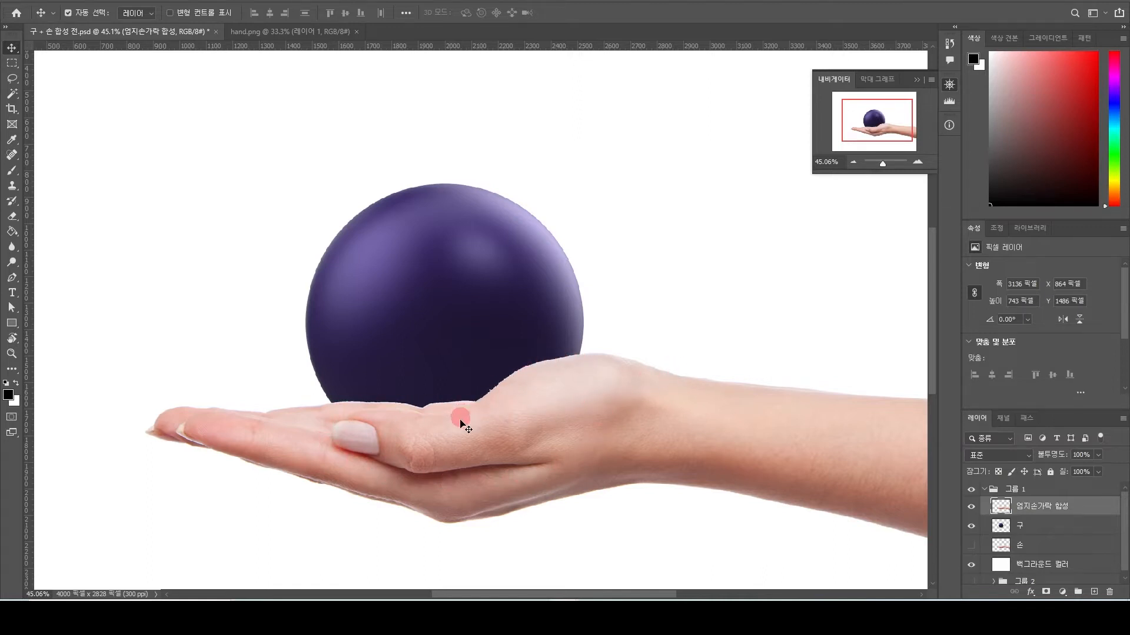
# Delete the existing paths 패스 1, 패스 2 and 작업 패스, with the Pen tool active
pyautogui.scroll(4, 454, 438)
pyautogui.scroll(2, 461, 436)
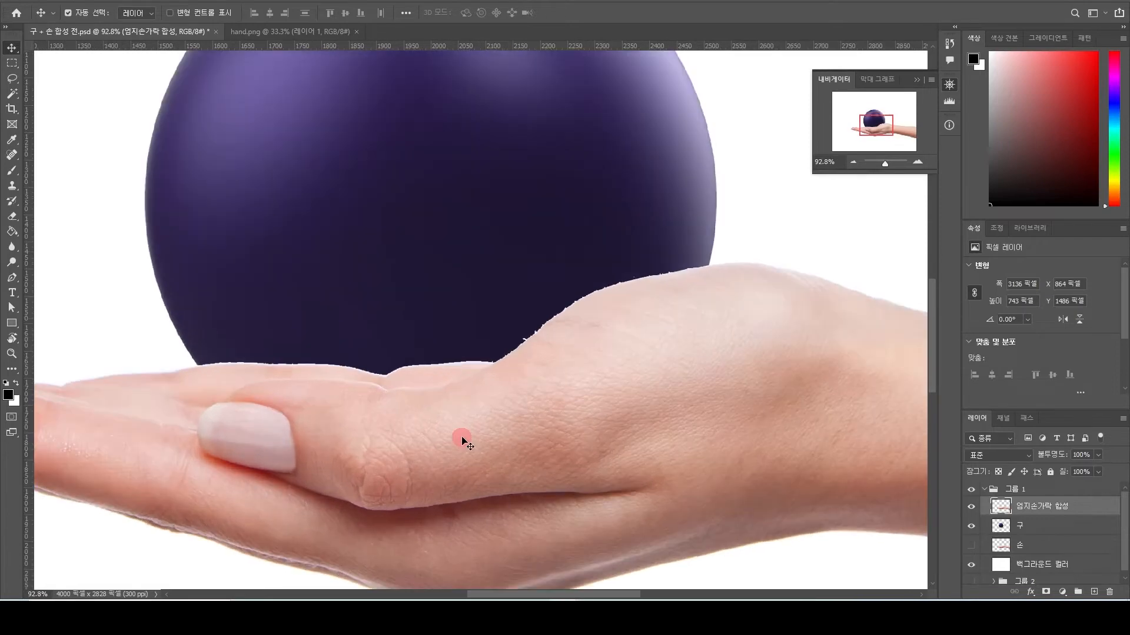
pyautogui.scroll(1, 482, 449)
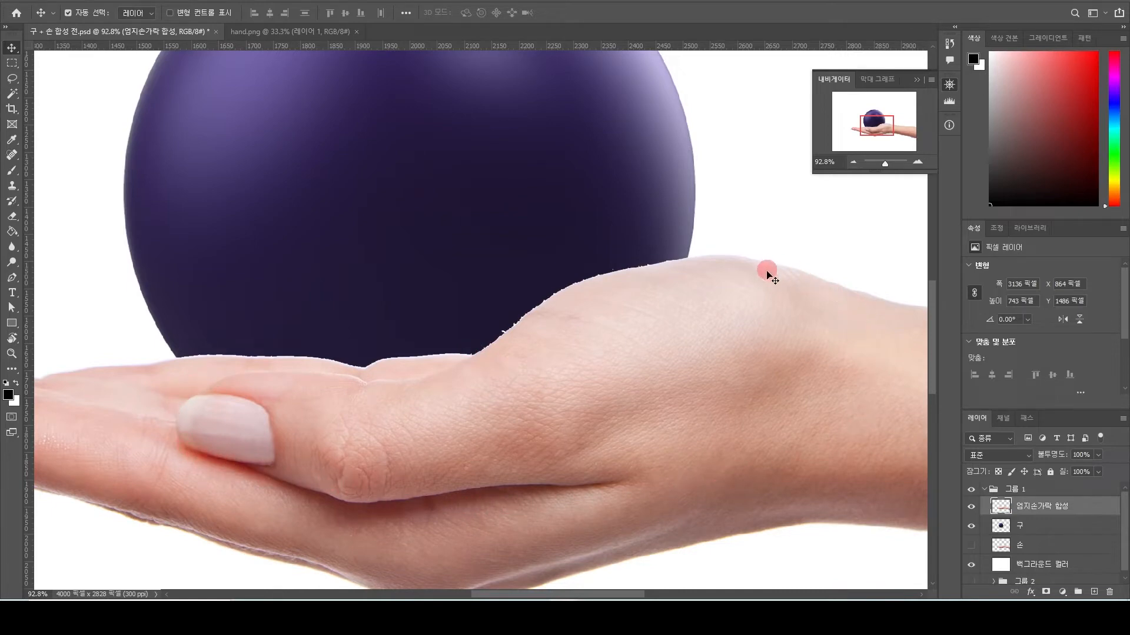
pyautogui.press('p')
pyautogui.click(1026, 418)
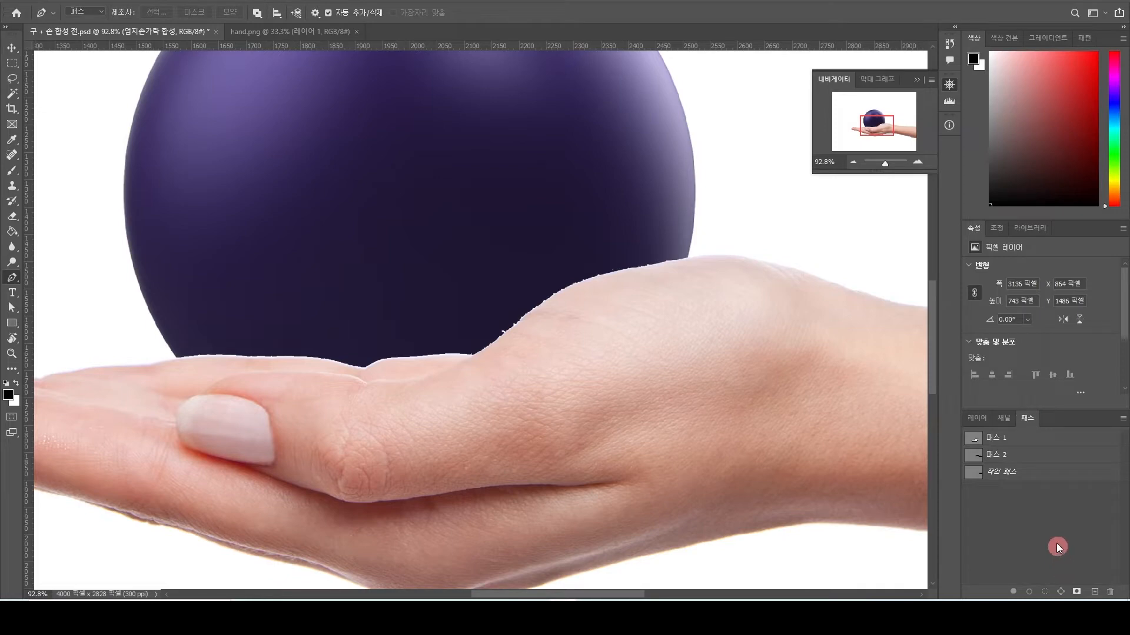
pyautogui.click(1002, 438)
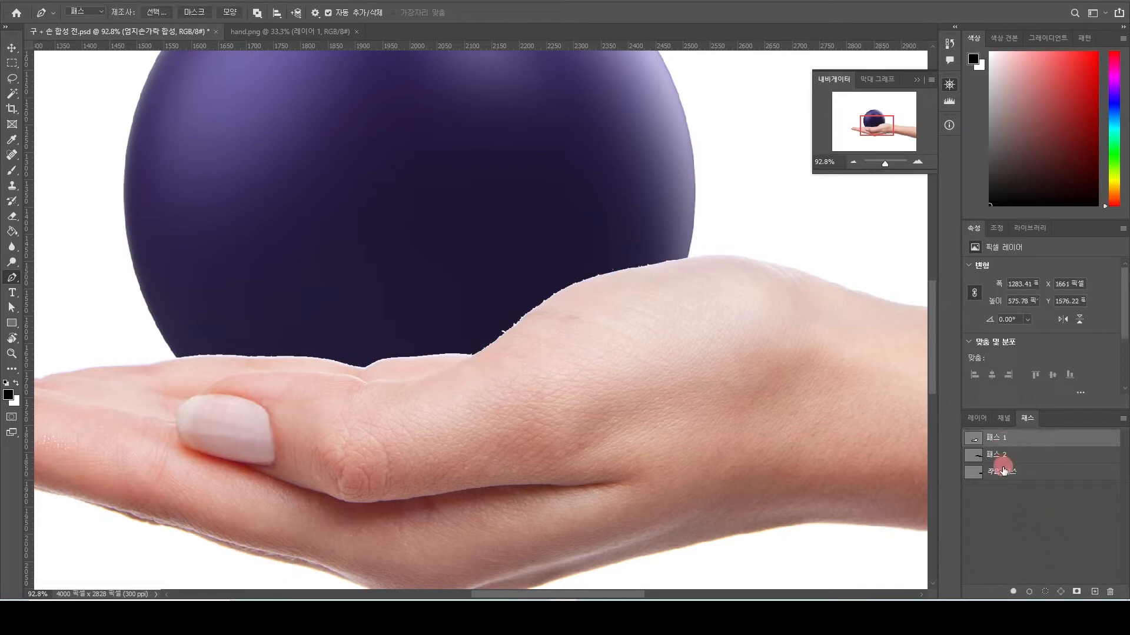
pyautogui.keyDown('shift'); pyautogui.click(1002, 473); pyautogui.keyUp('shift')
pyautogui.click(1110, 593)
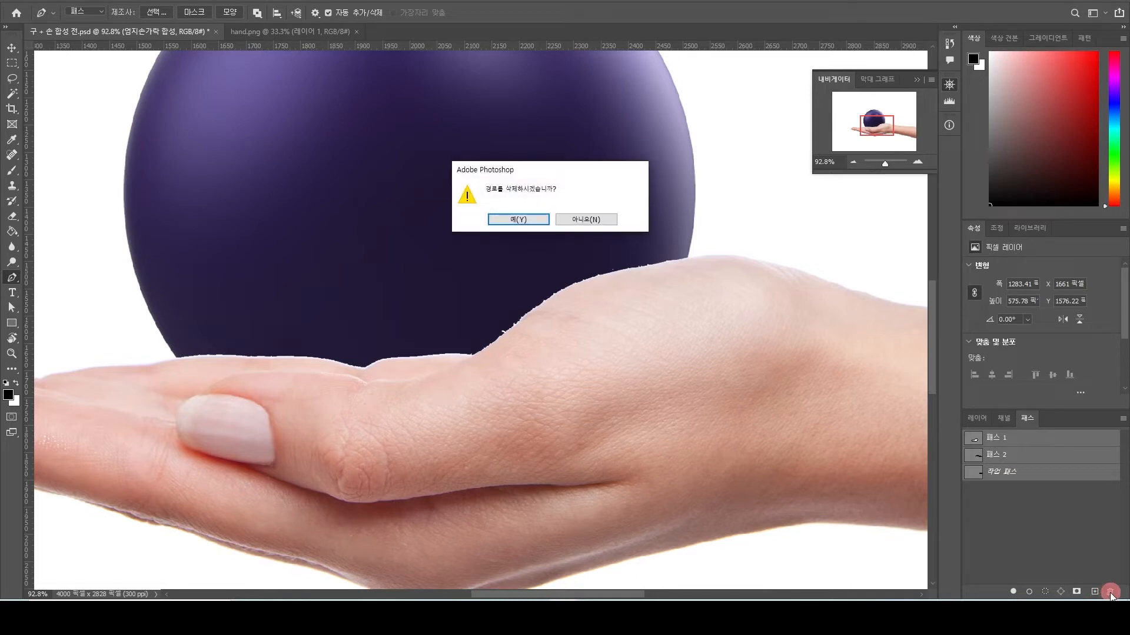
pyautogui.press('Return')
# Create a new empty path named 엄지손가락 패스 and return to the layer list
pyautogui.click(1089, 582)
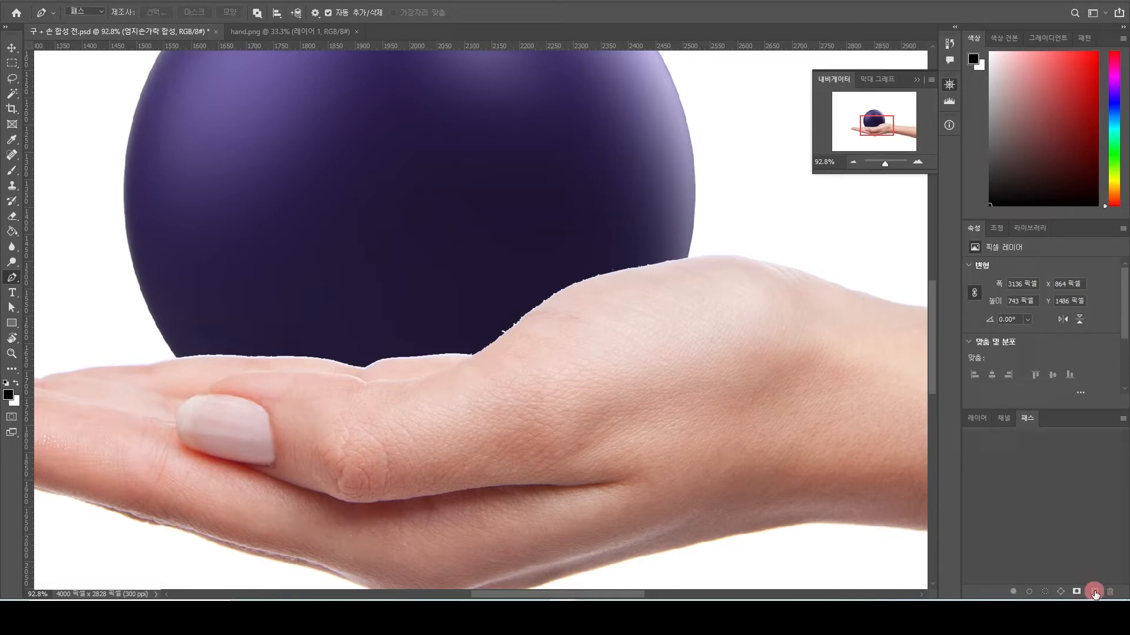
pyautogui.click(1095, 592)
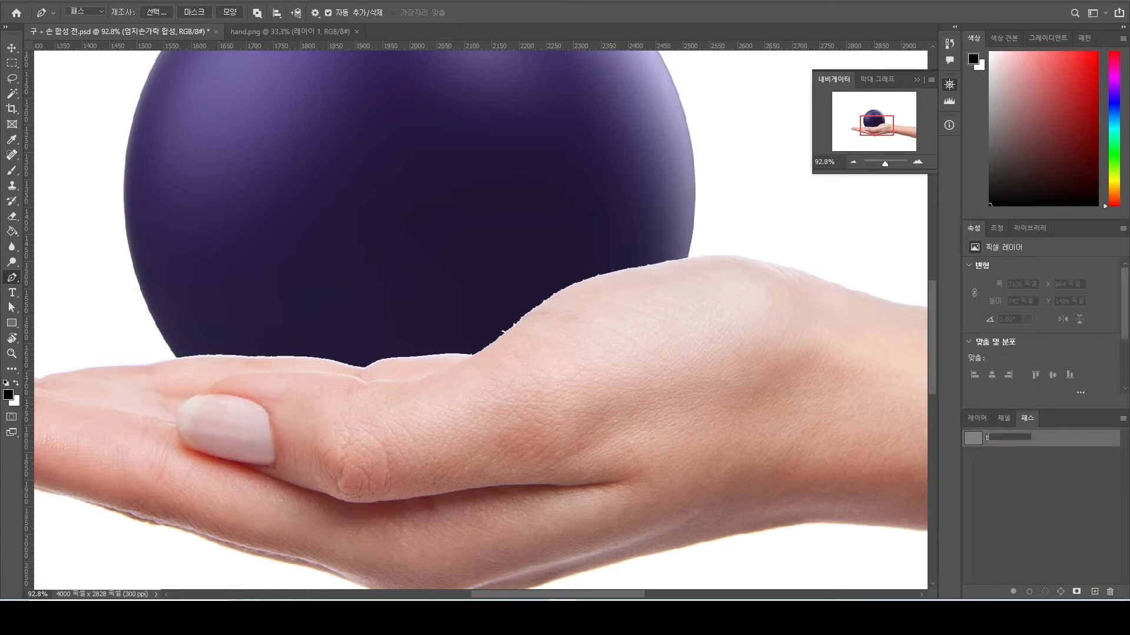
pyautogui.write('엄지손가락 패스')
pyautogui.press('Return')
pyautogui.click(963, 421)
# Start the thumb path on the hand's hump beside the sphere and curve it along the upper edge with the Pen tool
pyautogui.click(489, 404)
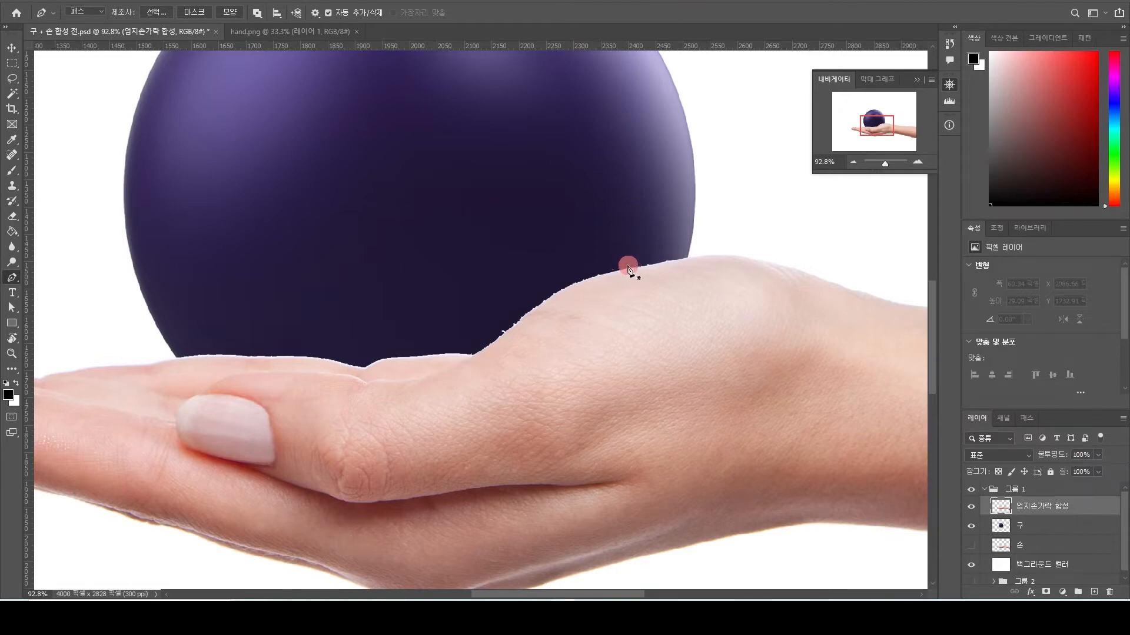
pyautogui.scroll(4, 625, 290)
pyautogui.scroll(1, 624, 290)
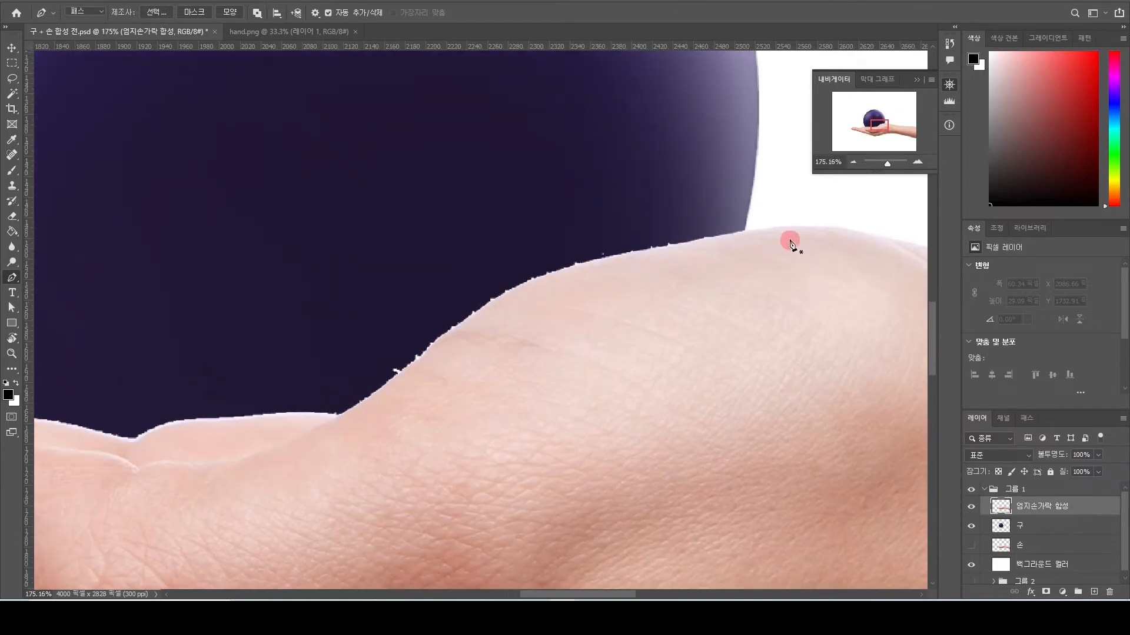
pyautogui.moveTo(632, 254); pyautogui.dragTo(547, 277)
pyautogui.click(638, 253)
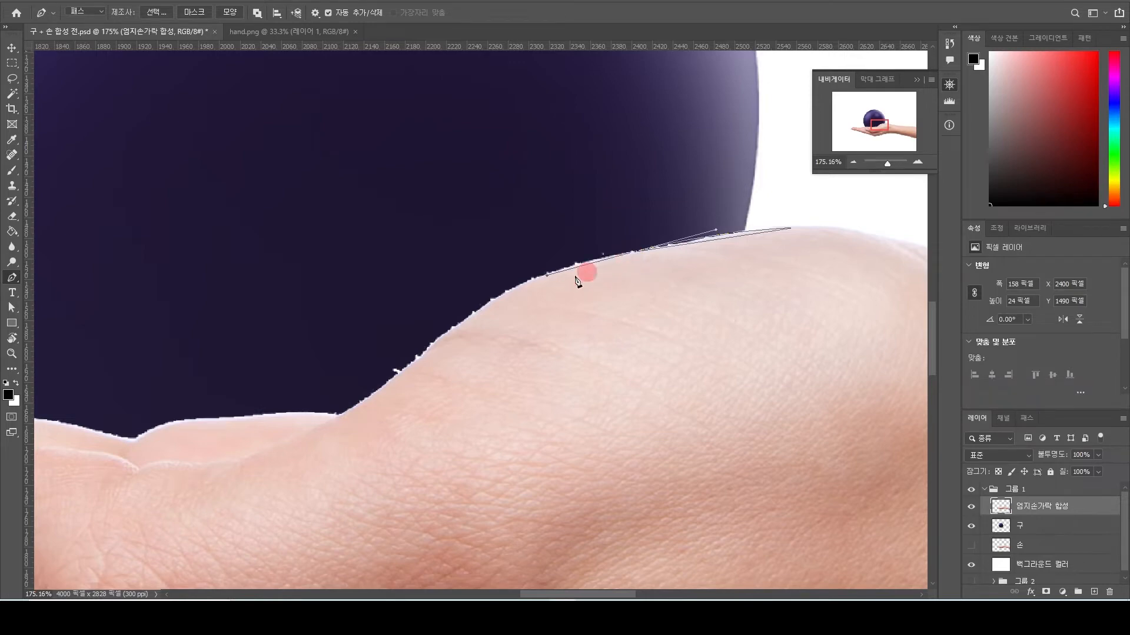
# Continue the path down the slope of the hand to the corner where the thumb meets the palm behind it
pyautogui.moveTo(414, 385); pyautogui.dragTo(441, 336)
pyautogui.scroll(-2, 391, 362)
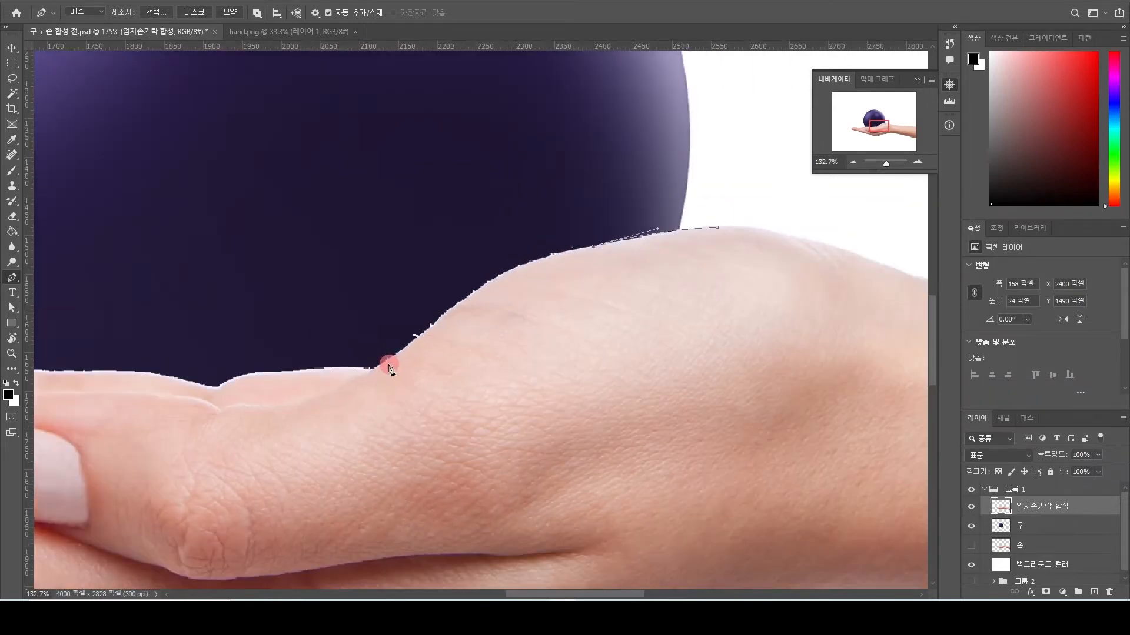
pyautogui.moveTo(447, 312); pyautogui.dragTo(380, 372)
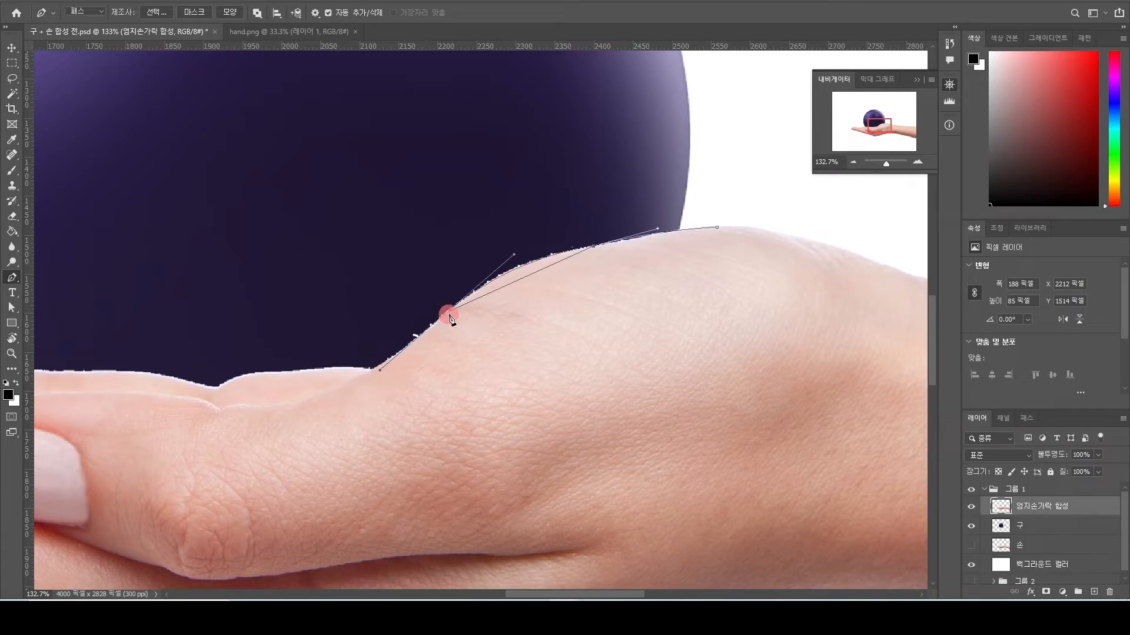
pyautogui.moveTo(450, 347); pyautogui.dragTo(417, 360)
pyautogui.hotkey('ctrl', 'z')
pyautogui.scroll(2, 380, 369)
pyautogui.moveTo(379, 371); pyautogui.dragTo(359, 375)
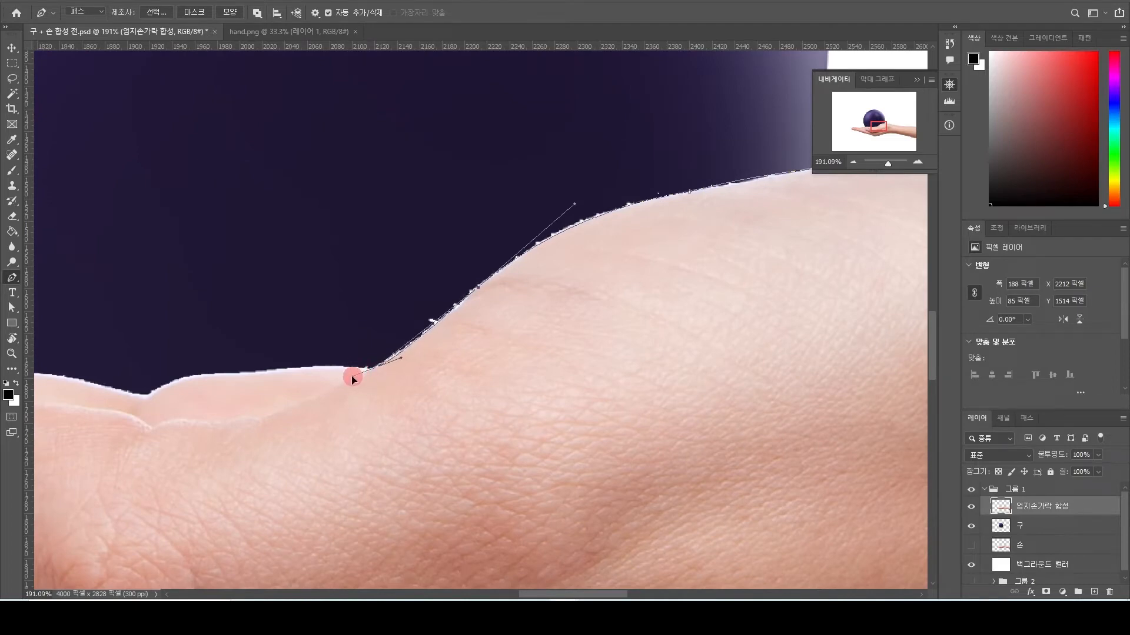
# Trace the thumb's upper outline with curved anchor points, across the crease and around to the tip of the thumbnail
pyautogui.moveTo(263, 411); pyautogui.dragTo(479, 335)
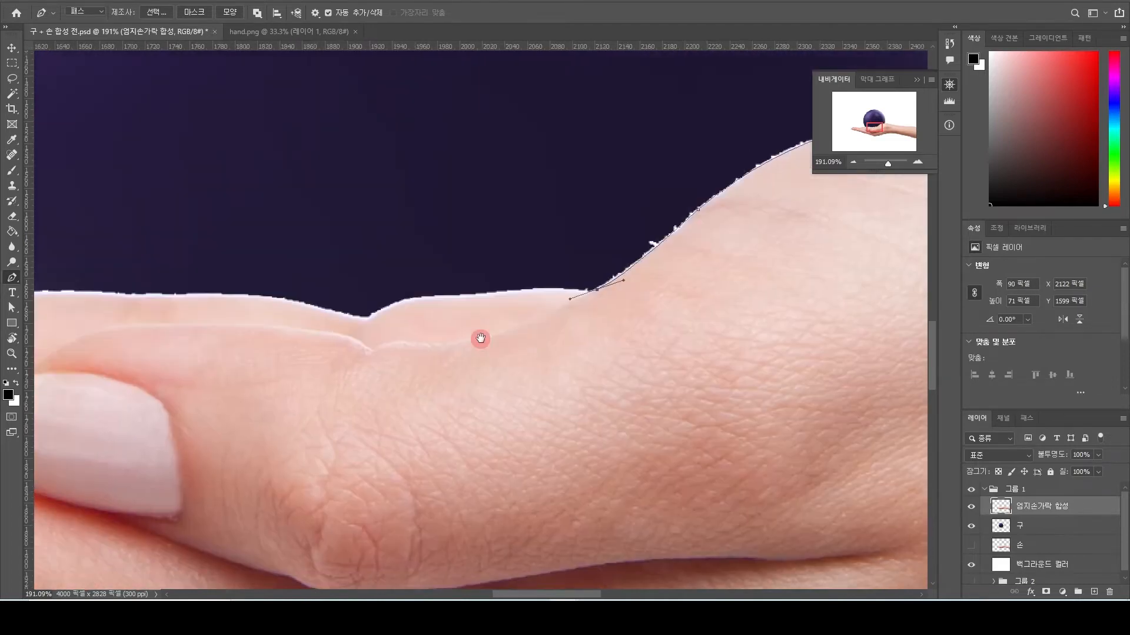
pyautogui.moveTo(477, 343); pyautogui.dragTo(339, 366)
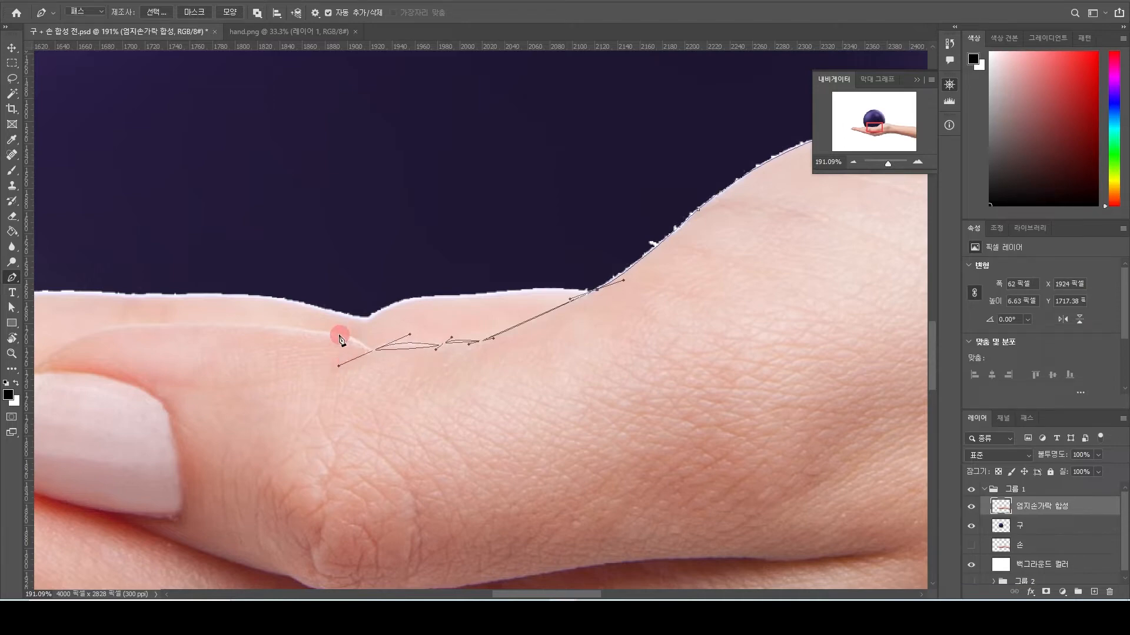
pyautogui.moveTo(345, 333); pyautogui.dragTo(320, 336)
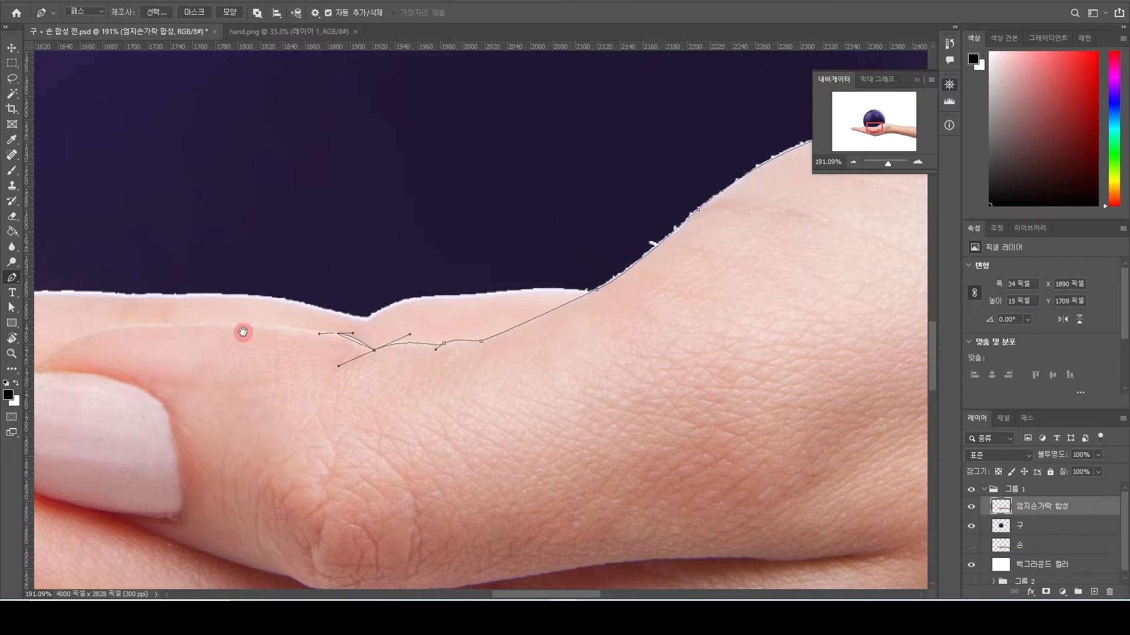
pyautogui.hscroll(-4, 242, 330)
pyautogui.moveTo(256, 351); pyautogui.dragTo(213, 429)
pyautogui.moveTo(292, 344); pyautogui.dragTo(393, 300)
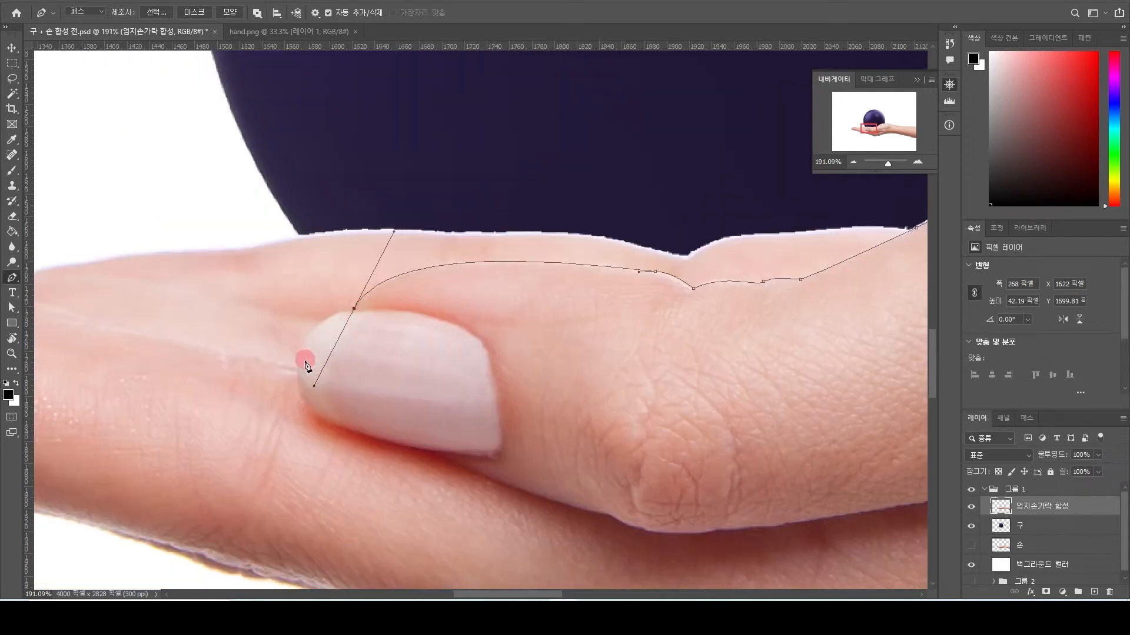
pyautogui.moveTo(301, 405); pyautogui.dragTo(301, 413)
# Continue the path around the thumbnail's tip and along the upper side of the index finger with curved anchor points
pyautogui.scroll(-3, 391, 365)
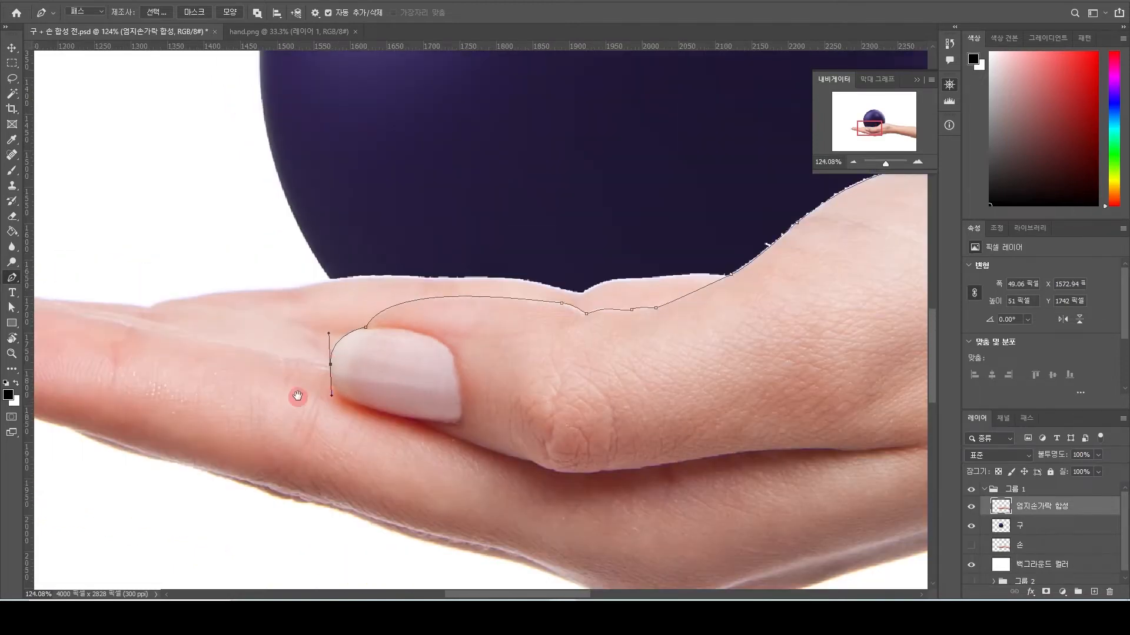
pyautogui.moveTo(300, 396); pyautogui.dragTo(396, 351)
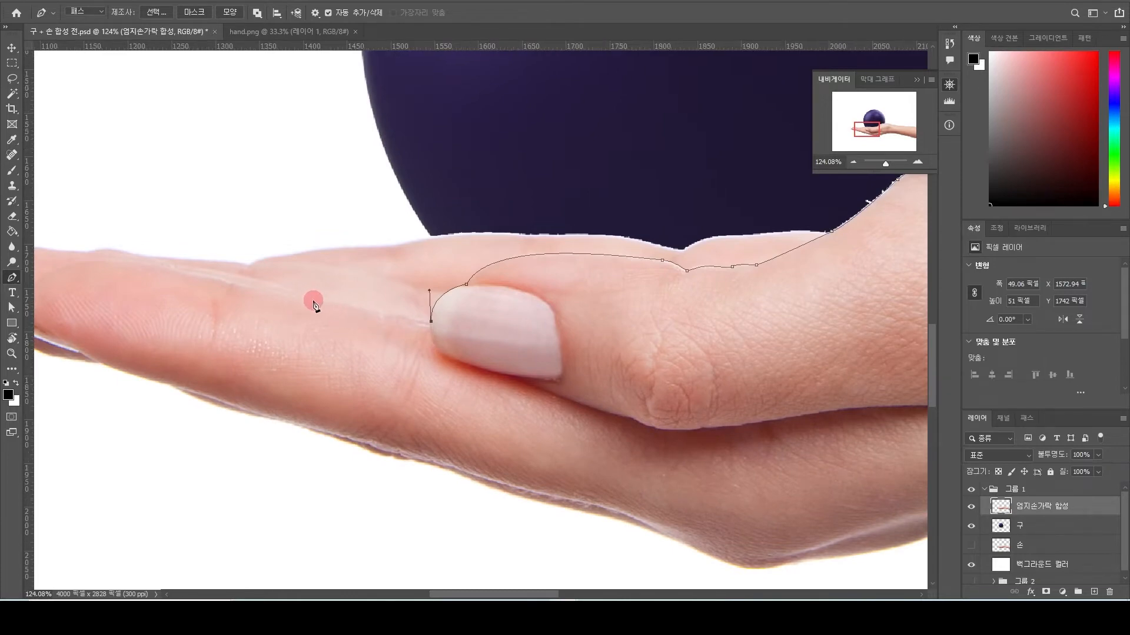
pyautogui.scroll(2, 310, 297)
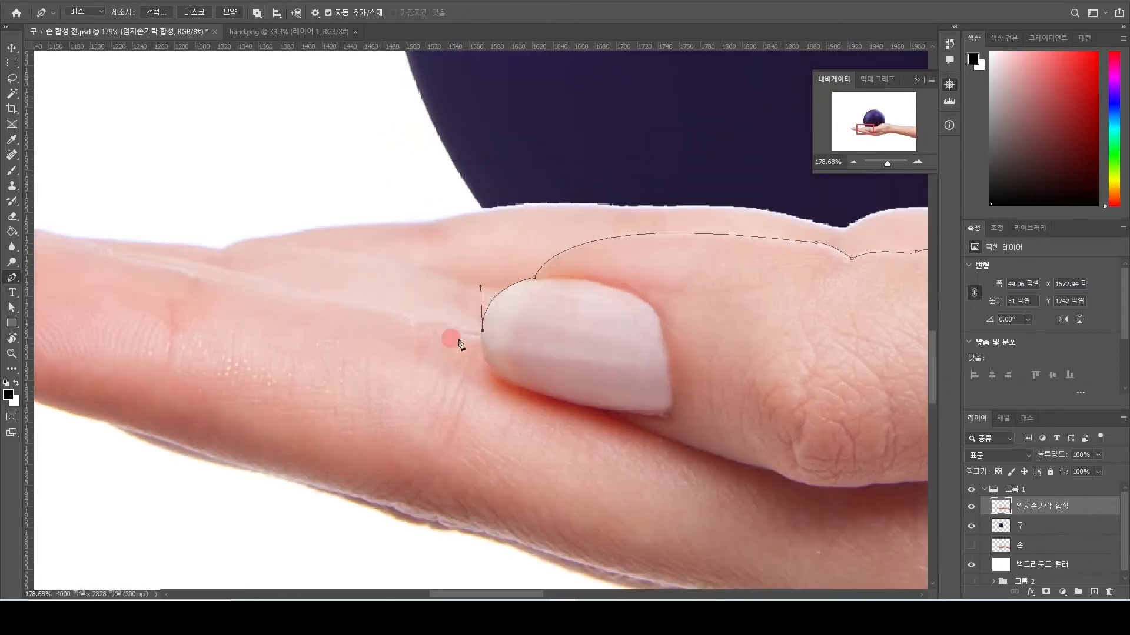
pyautogui.moveTo(325, 300); pyautogui.dragTo(292, 298)
pyautogui.keyDown('alt'); pyautogui.click(326, 300); pyautogui.keyUp('alt')
pyautogui.moveTo(221, 296); pyautogui.dragTo(262, 299)
pyautogui.keyDown('alt'); pyautogui.click(276, 299); pyautogui.keyUp('alt')
# Extend the path to a curved anchor near the index fingertip and remove its outgoing direction handle
pyautogui.scroll(-2, 307, 318)
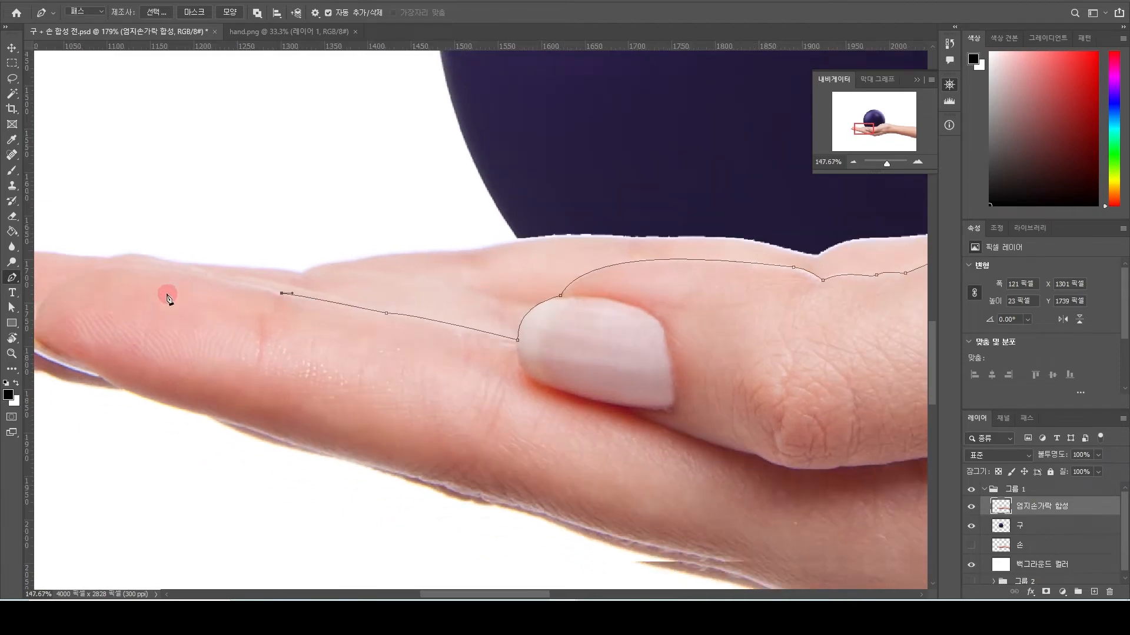
pyautogui.scroll(-1, 167, 298)
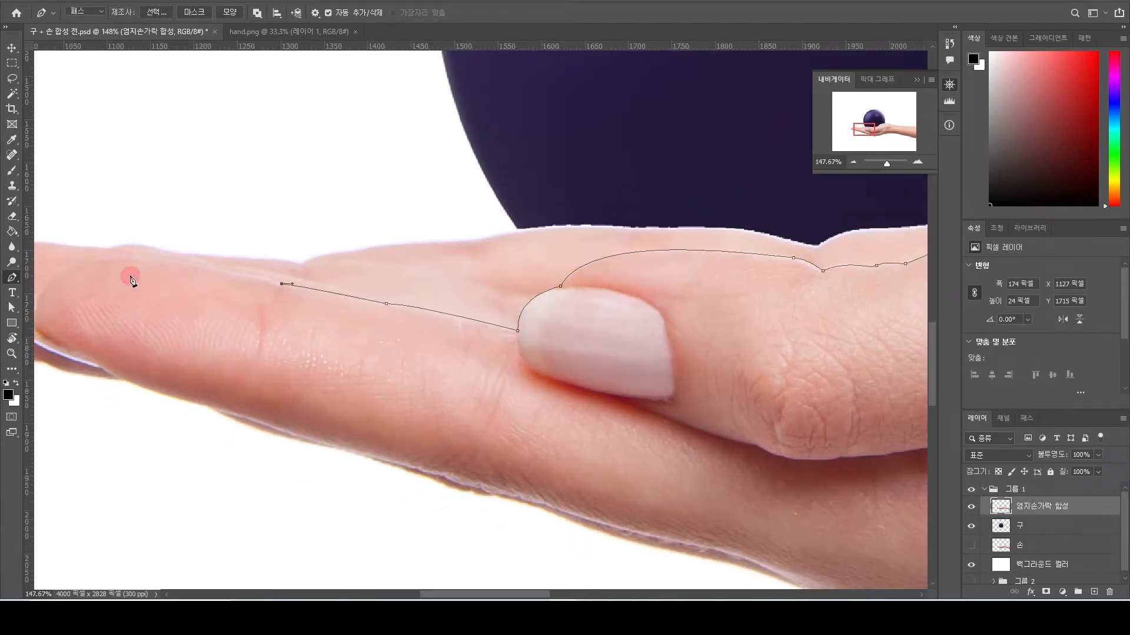
pyautogui.moveTo(84, 264); pyautogui.dragTo(62, 286)
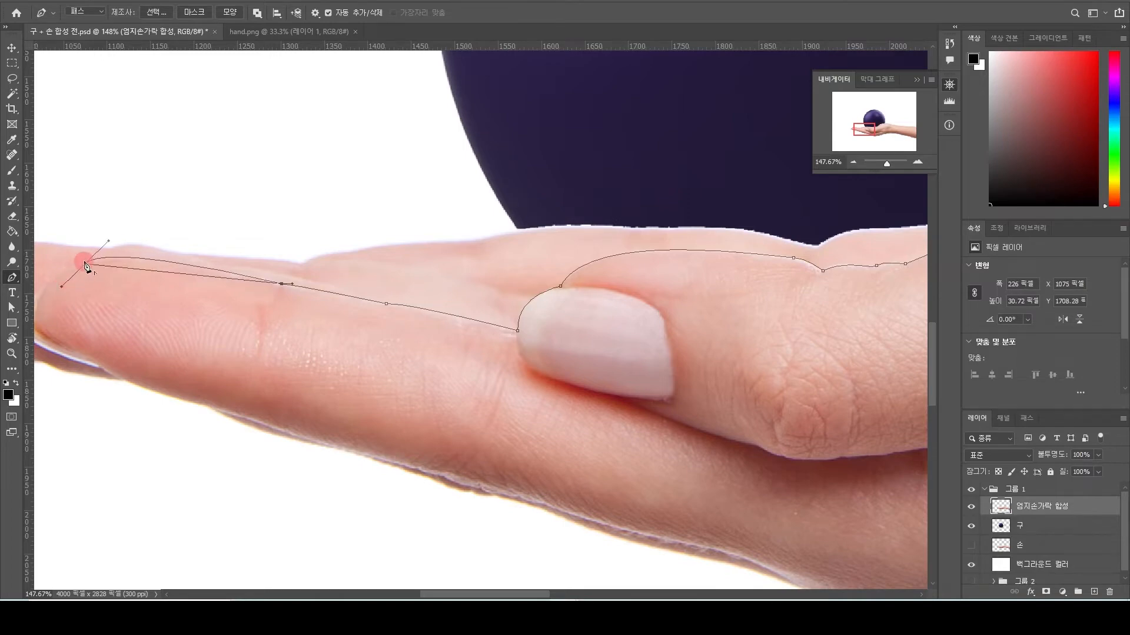
pyautogui.click(85, 265)
# Close the path with loose straight segments inside the hand's lower edge, up across the wrist and back to the starting anchor
pyautogui.scroll(-4, 234, 348)
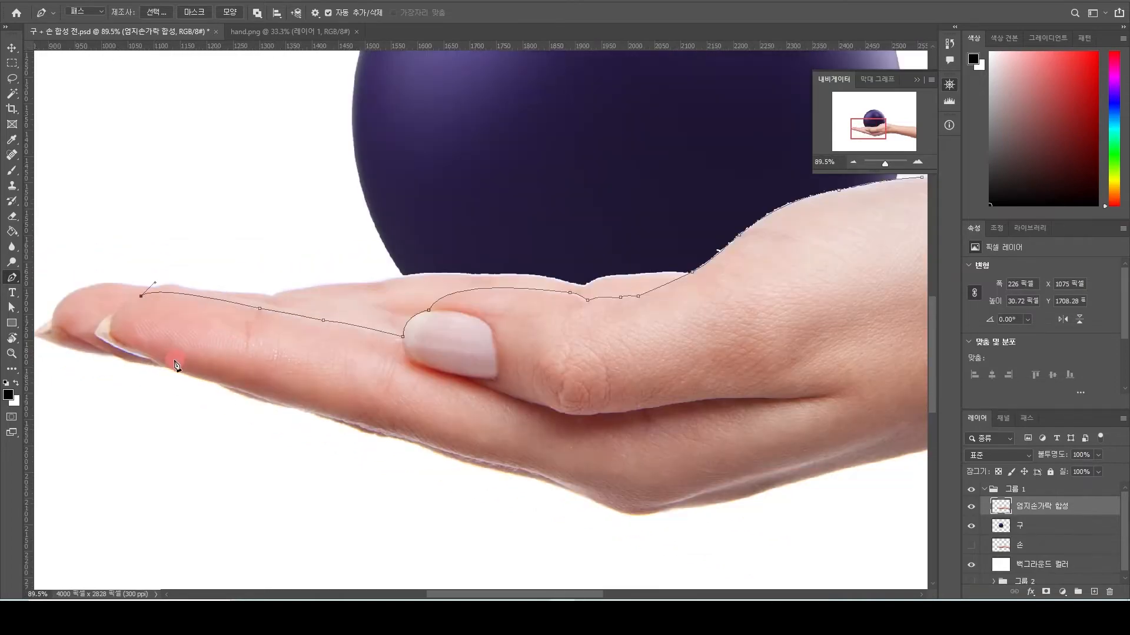
pyautogui.click(604, 481)
pyautogui.moveTo(812, 396); pyautogui.dragTo(549, 421)
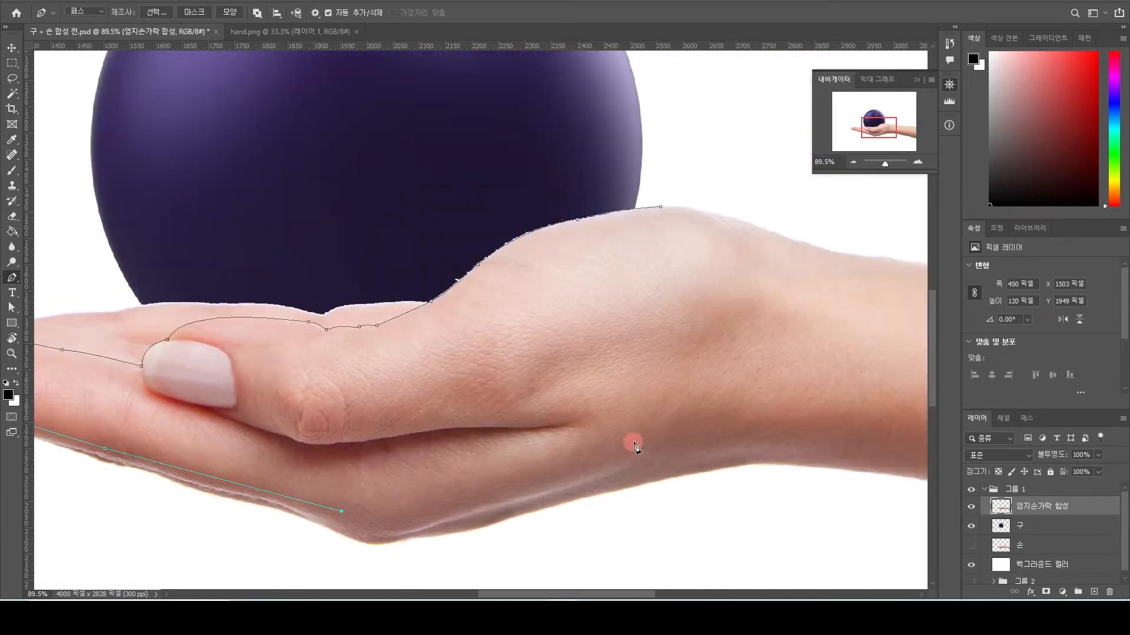
pyautogui.moveTo(706, 438); pyautogui.dragTo(739, 236)
pyautogui.click(662, 210)
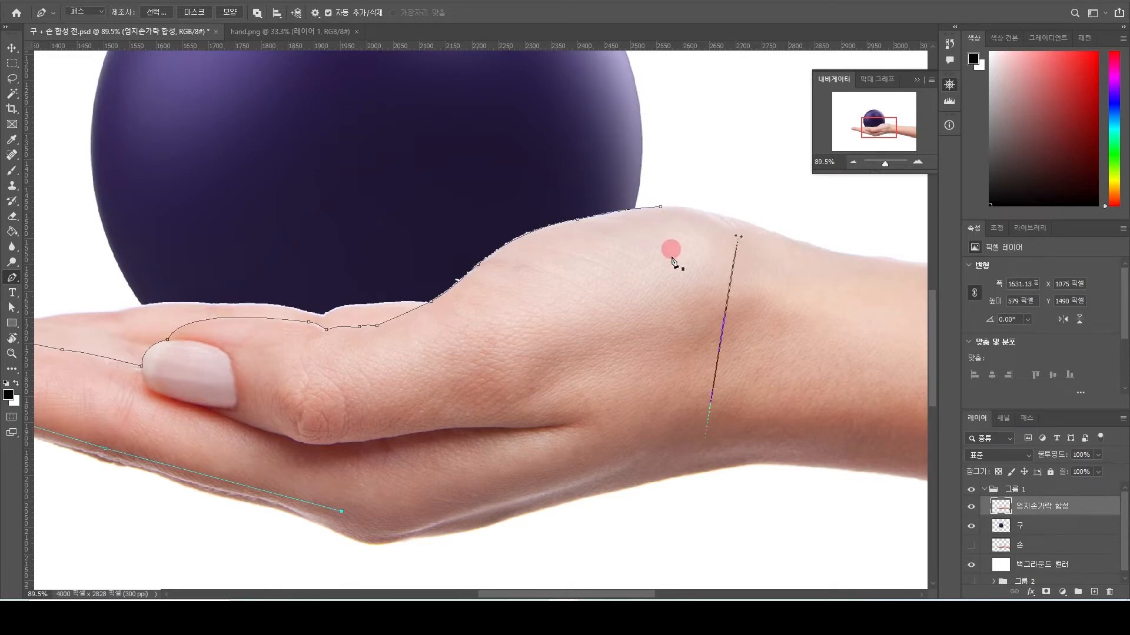
pyautogui.scroll(-3, 674, 341)
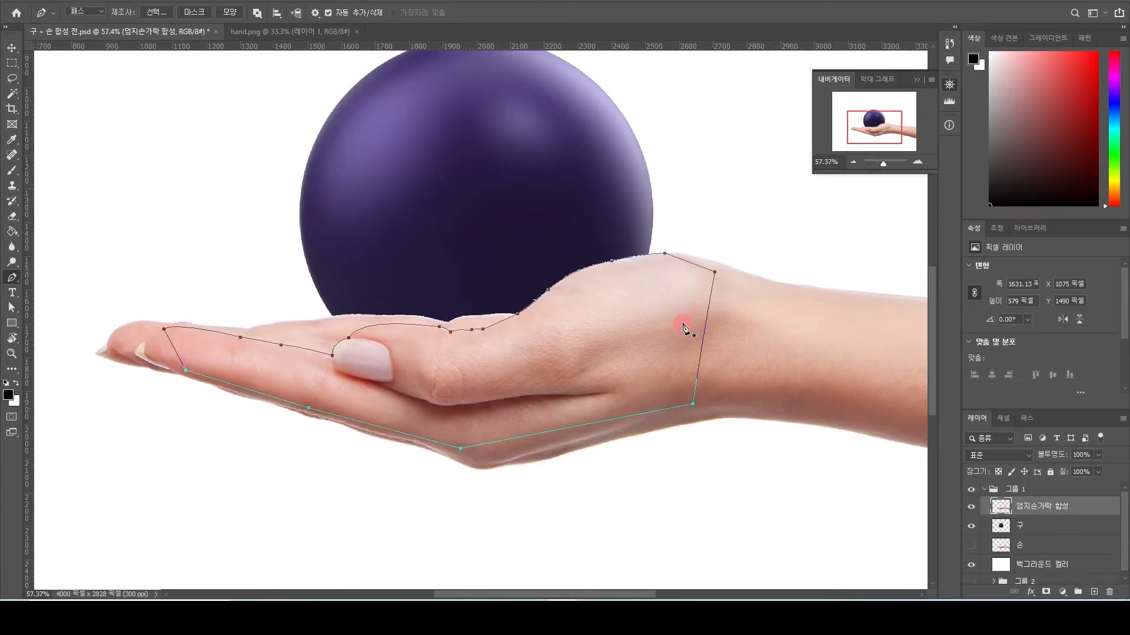
pyautogui.scroll(3, 624, 350)
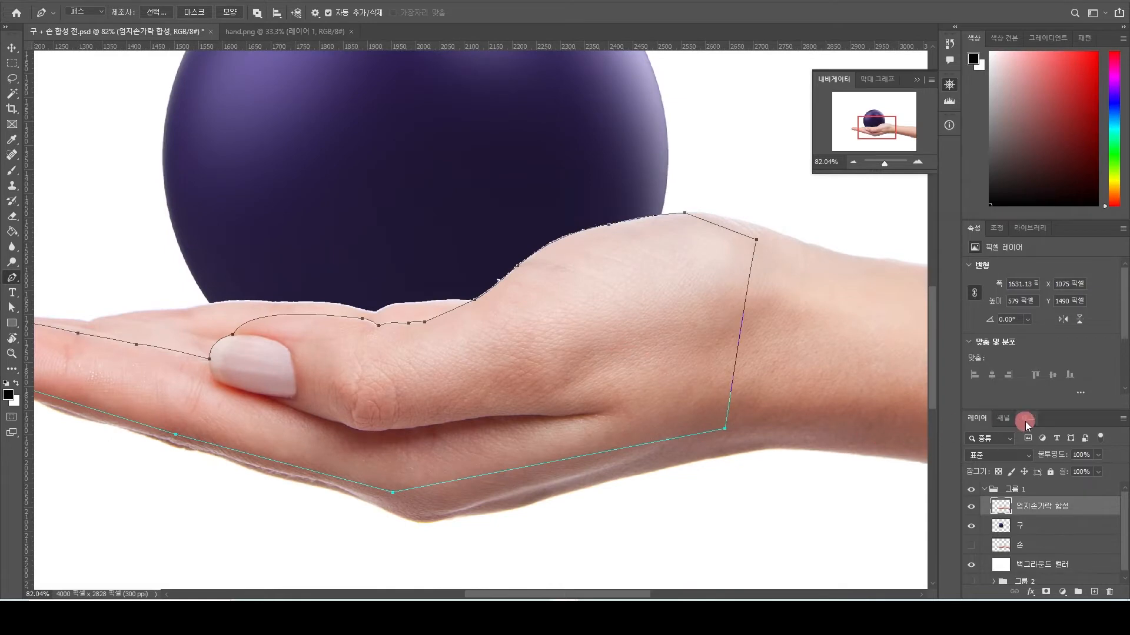
# Load the 엄지손가락 패스 path as a selection and copy that area of the 엄지손가락 합성 layer to a new layer
pyautogui.click(1026, 419)
pyautogui.click(978, 446)
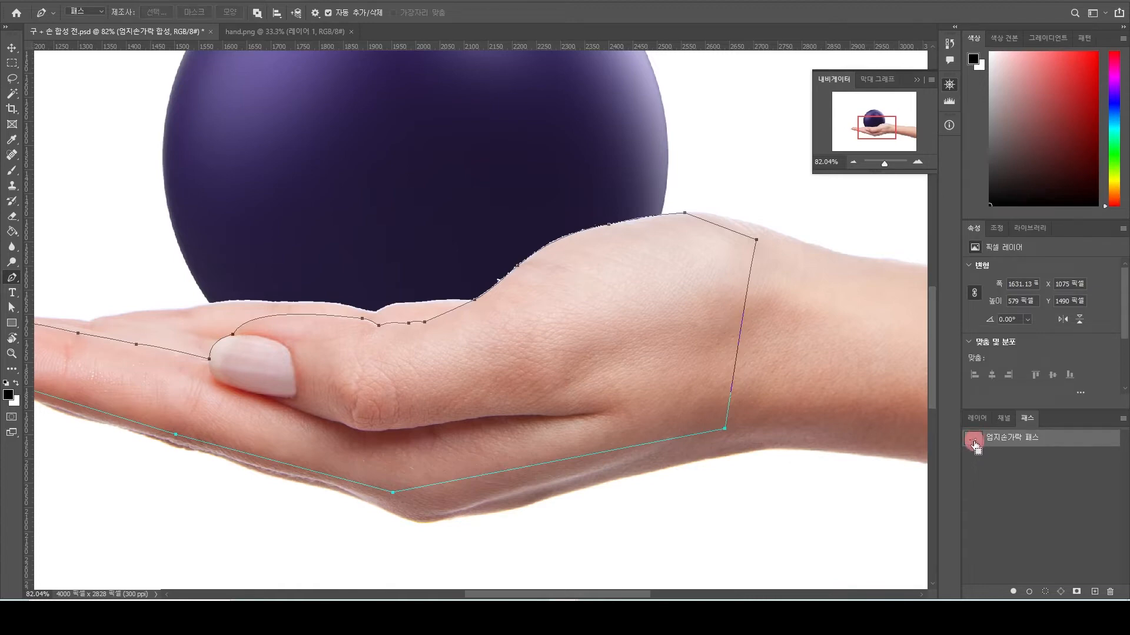
pyautogui.keyDown('ctrl'); pyautogui.click(973, 445); pyautogui.keyUp('ctrl')
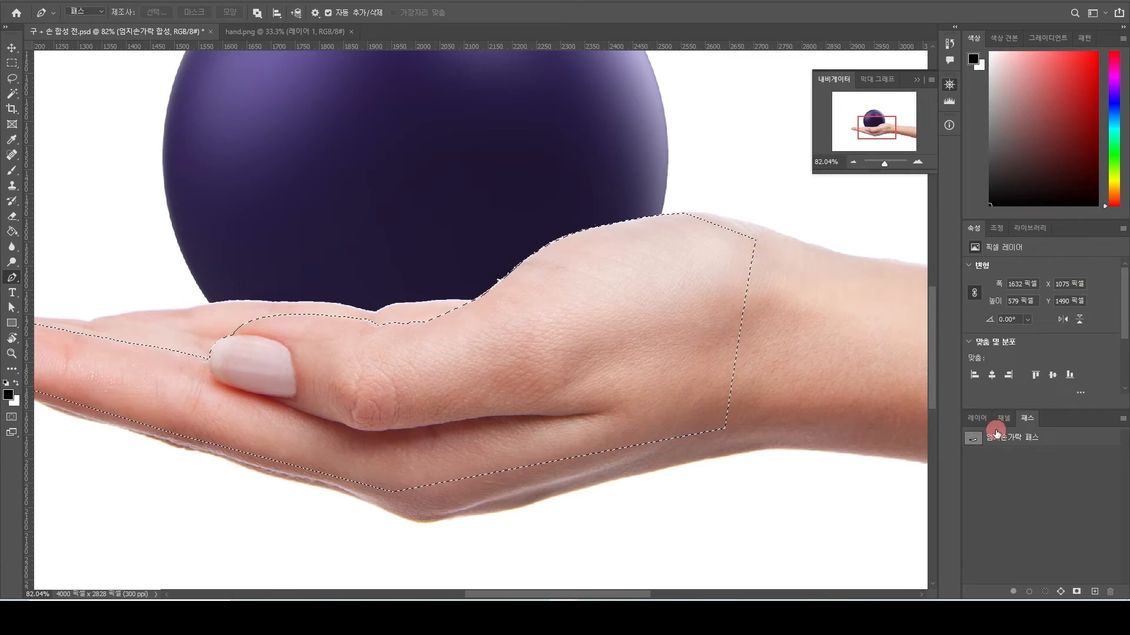
pyautogui.click(977, 418)
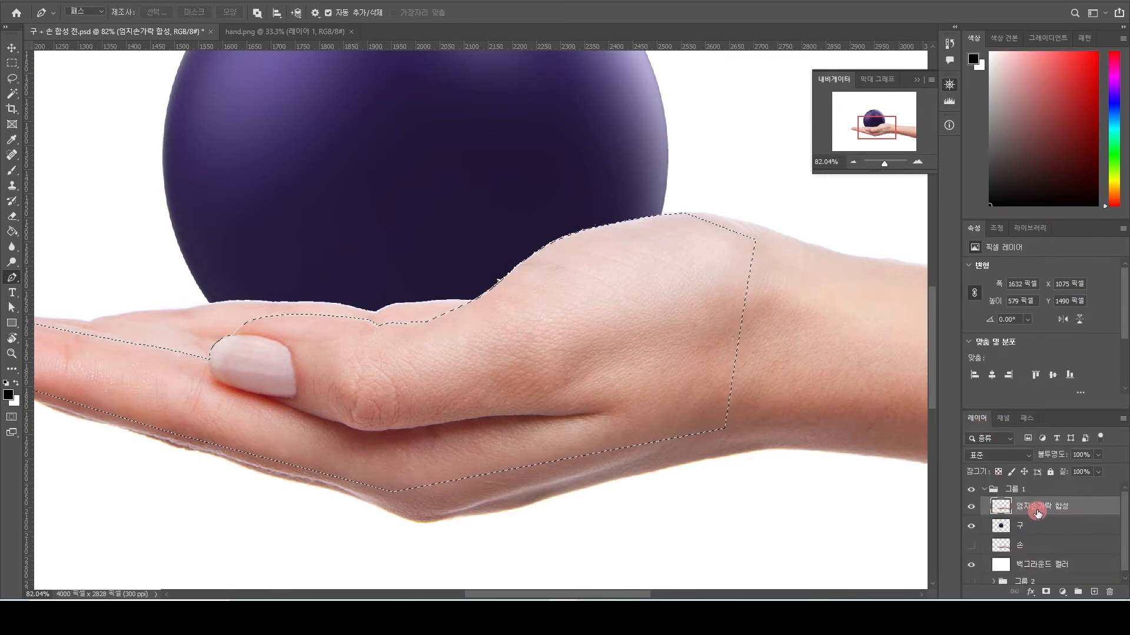
pyautogui.hotkey('ctrl', 'j')
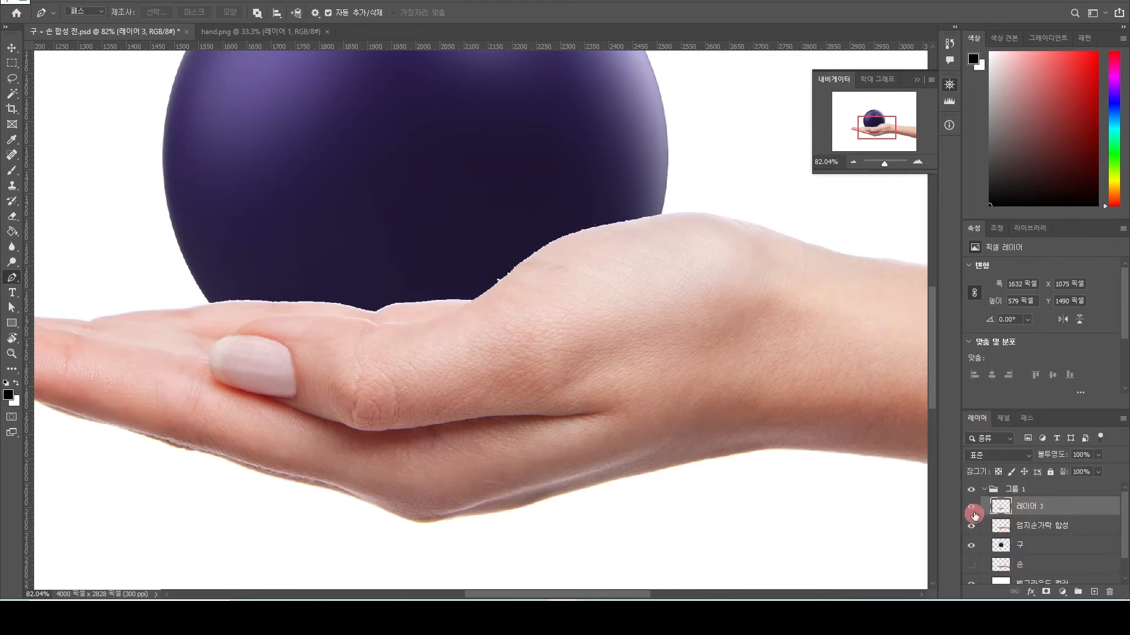
# Delete the original 엄지손가락 합성 layer and rename the cut-out copy 엄지손가락 합성
pyautogui.click(1059, 527)
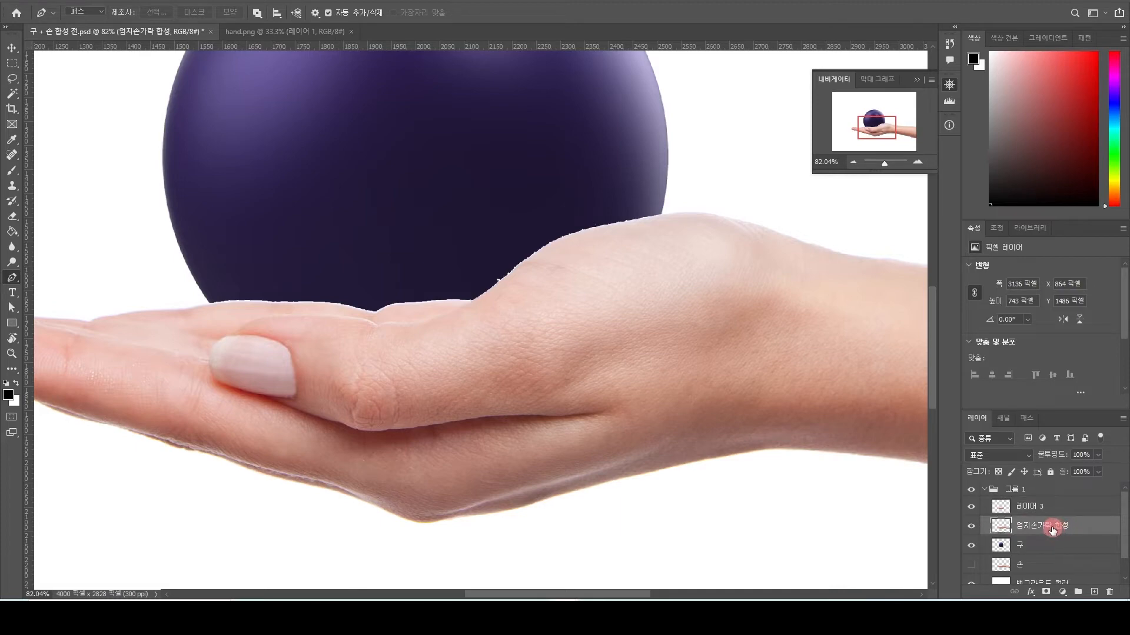
pyautogui.click(971, 526)
pyautogui.click(970, 526)
pyautogui.press('Delete')
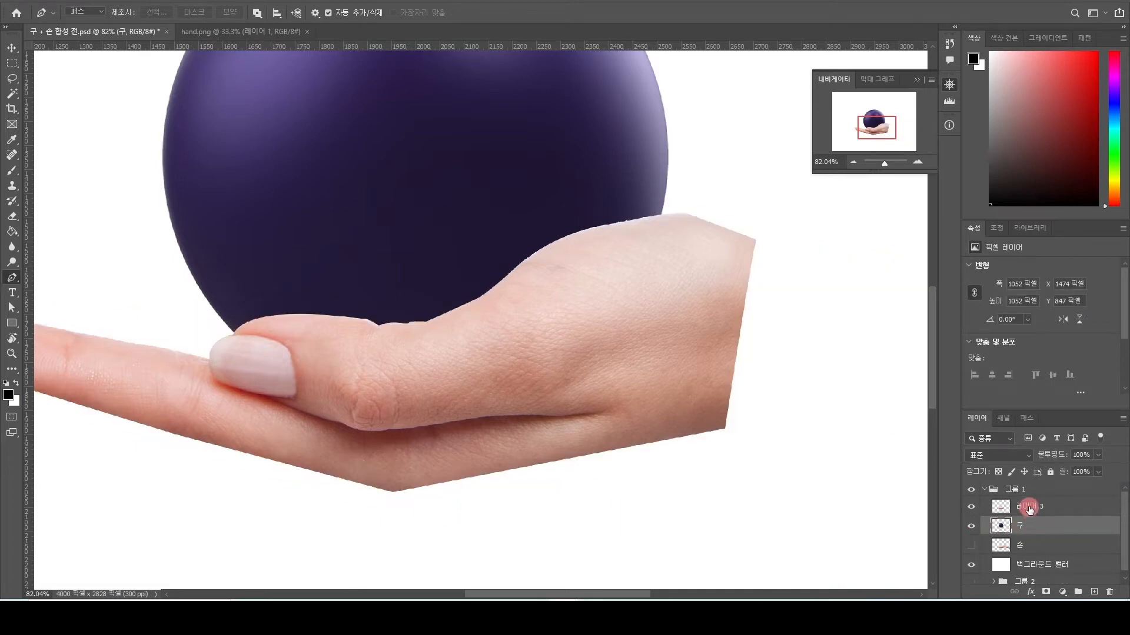
pyautogui.doubleClick(1025, 510)
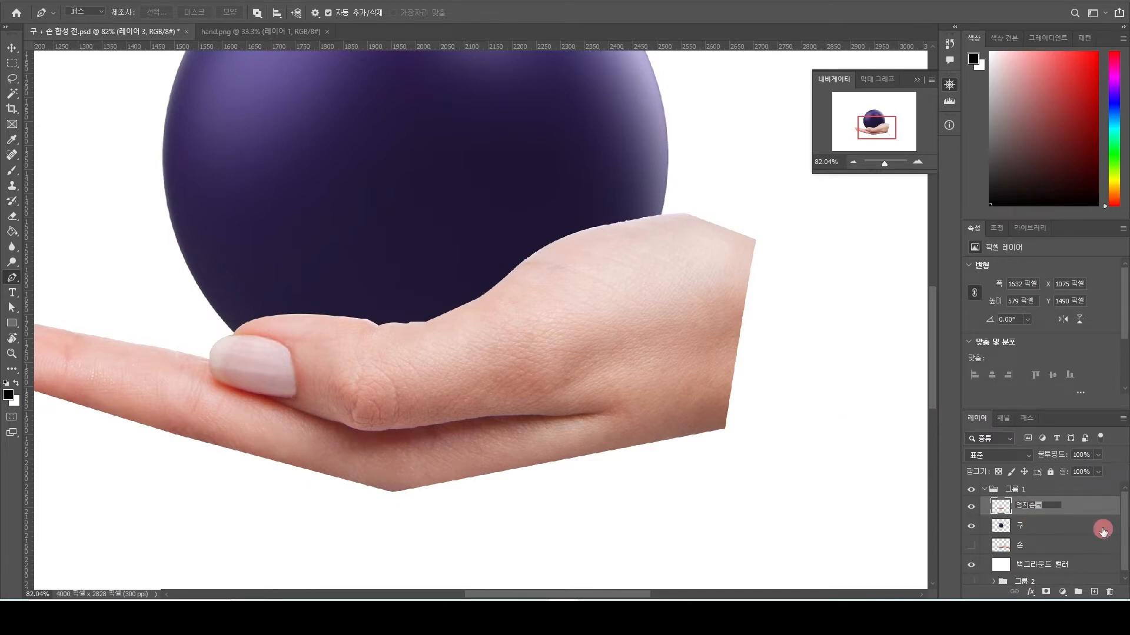
pyautogui.press('Return')
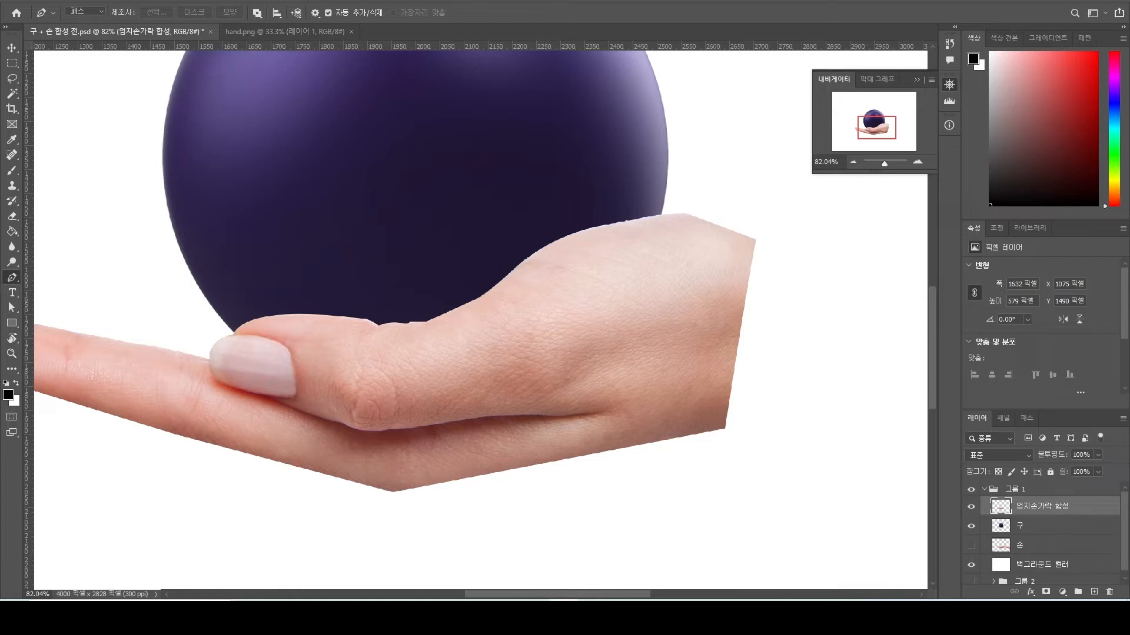
# Make the 손 layer visible beneath the sphere to restore the full hand behind the cut-out
pyautogui.scroll(-1, 1030, 539)
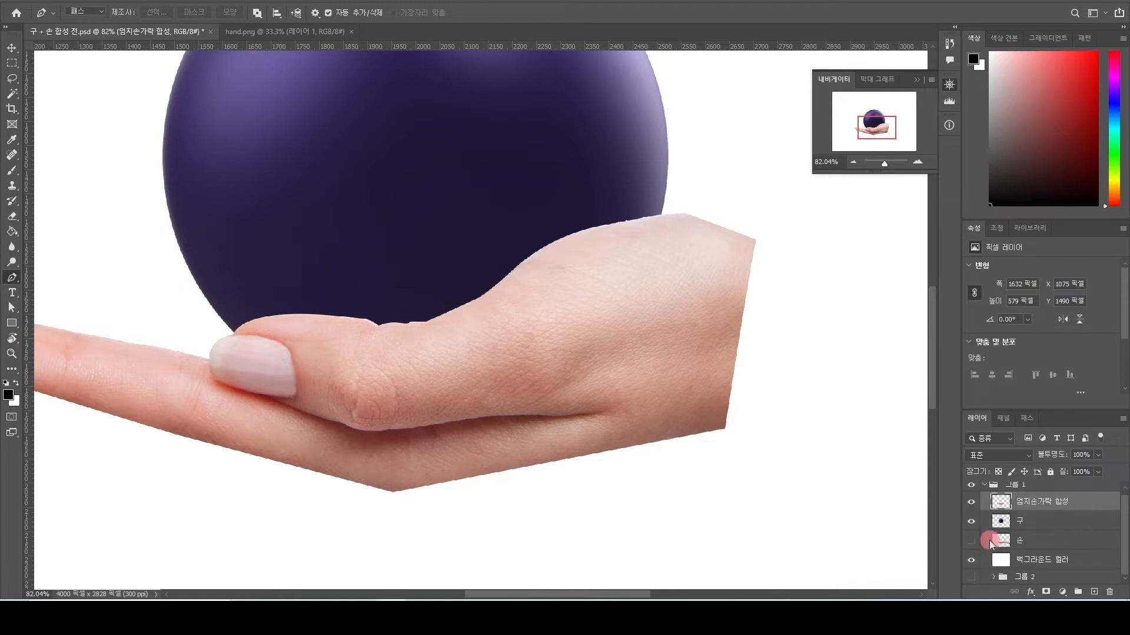
pyautogui.click(971, 540)
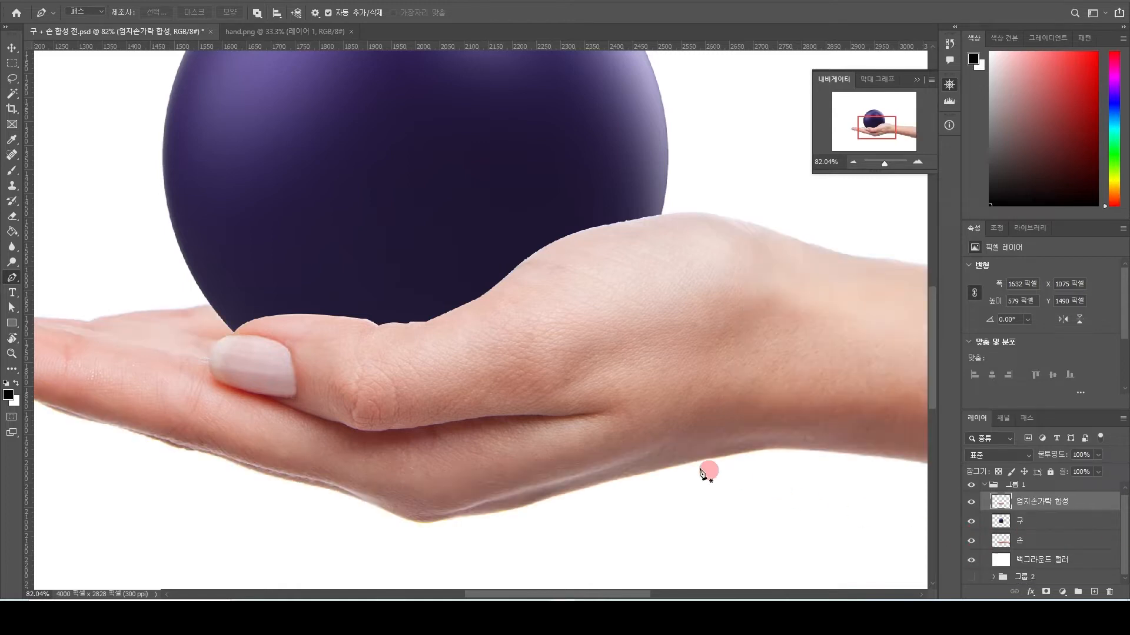
pyautogui.scroll(-1, 606, 447)
pyautogui.scroll(-3, 606, 447)
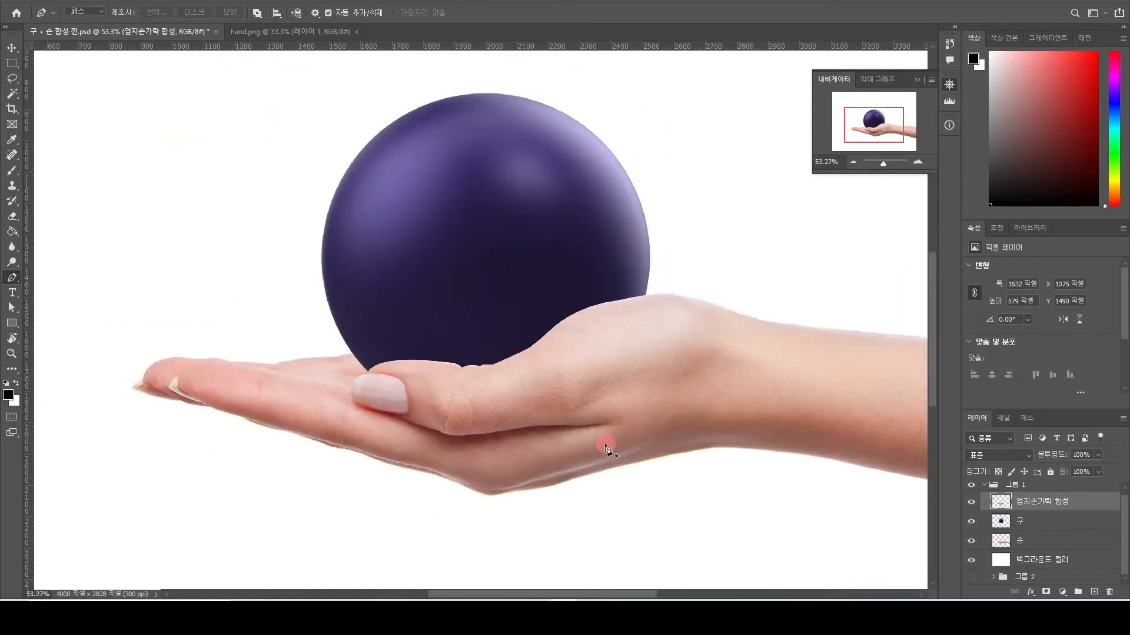
# Hide the 엄지손가락 합성 and 구 layers to inspect the base hand, and show both again
pyautogui.click(977, 502)
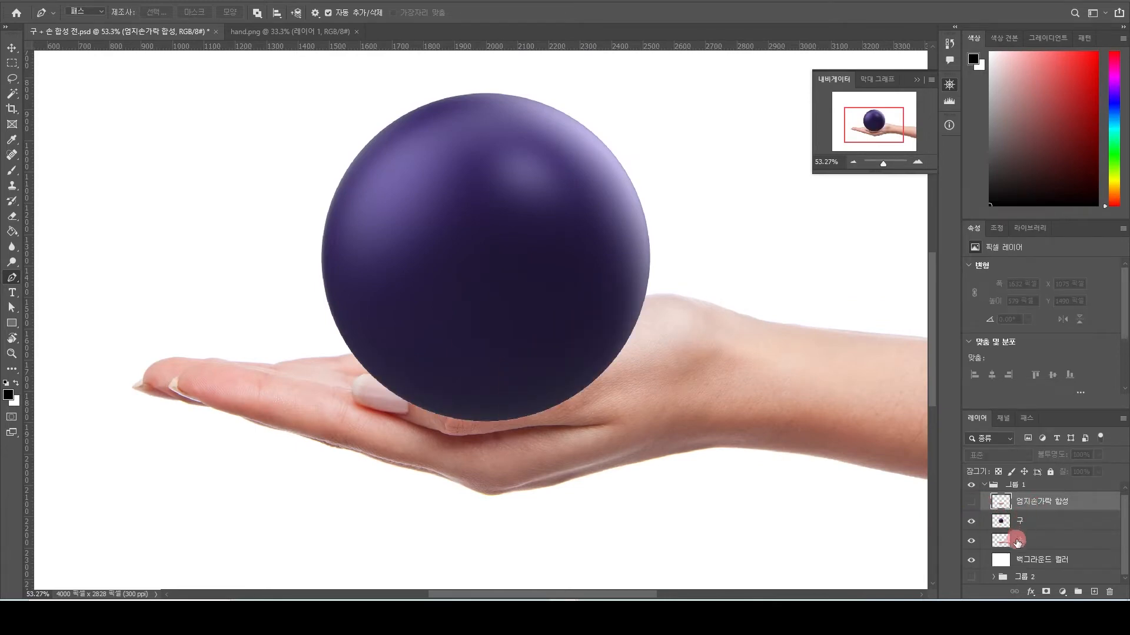
pyautogui.click(971, 521)
pyautogui.click(1030, 545)
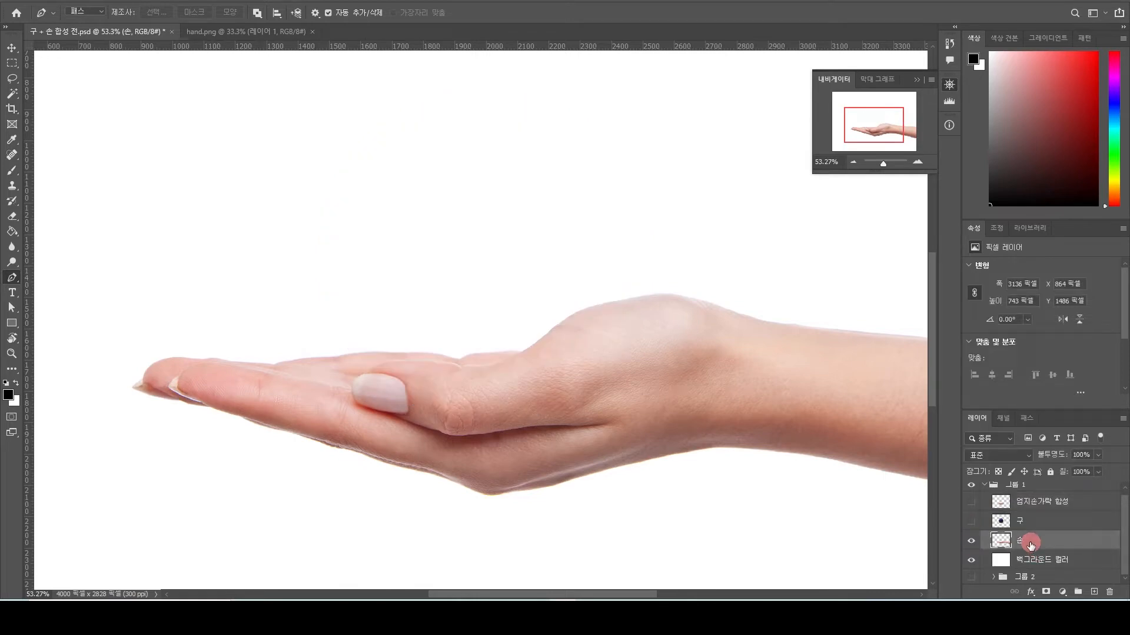
pyautogui.click(971, 521)
pyautogui.click(971, 502)
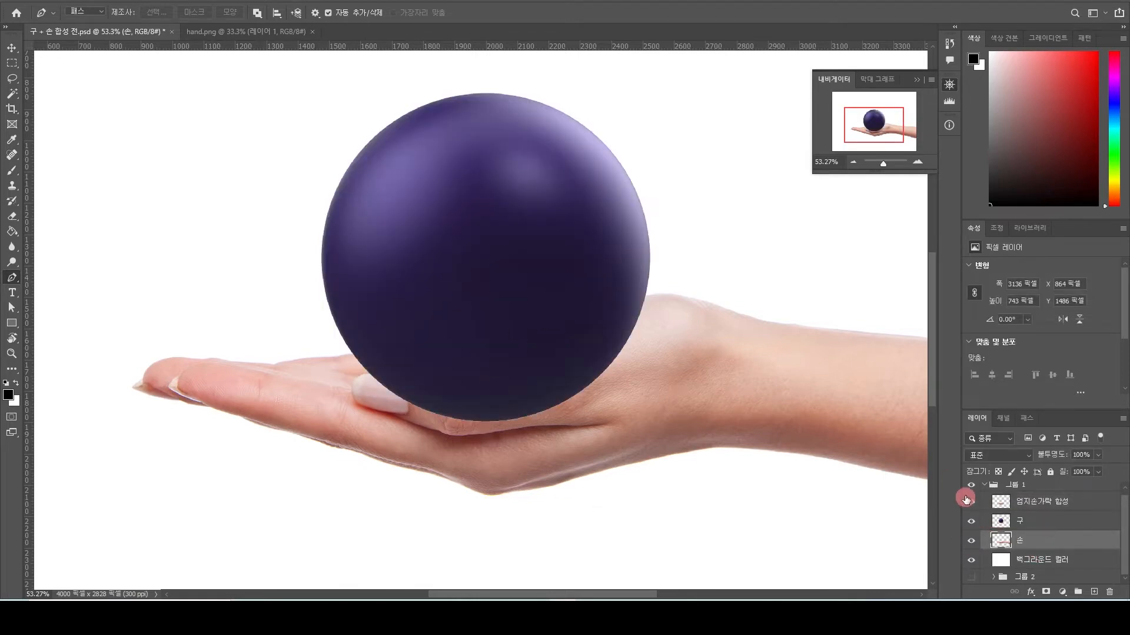
# Try moving the thumb cut-out up and away from the hand with the Move tool, and undo the move
pyautogui.click(628, 268)
pyautogui.press('Escape')
pyautogui.press('v')
pyautogui.moveTo(573, 377); pyautogui.dragTo(545, 339)
pyautogui.hotkey('ctrl', 'z')
# Try shifting the sphere slightly up behind the thumb several times, undoing each move
pyautogui.scroll(-3, 538, 347)
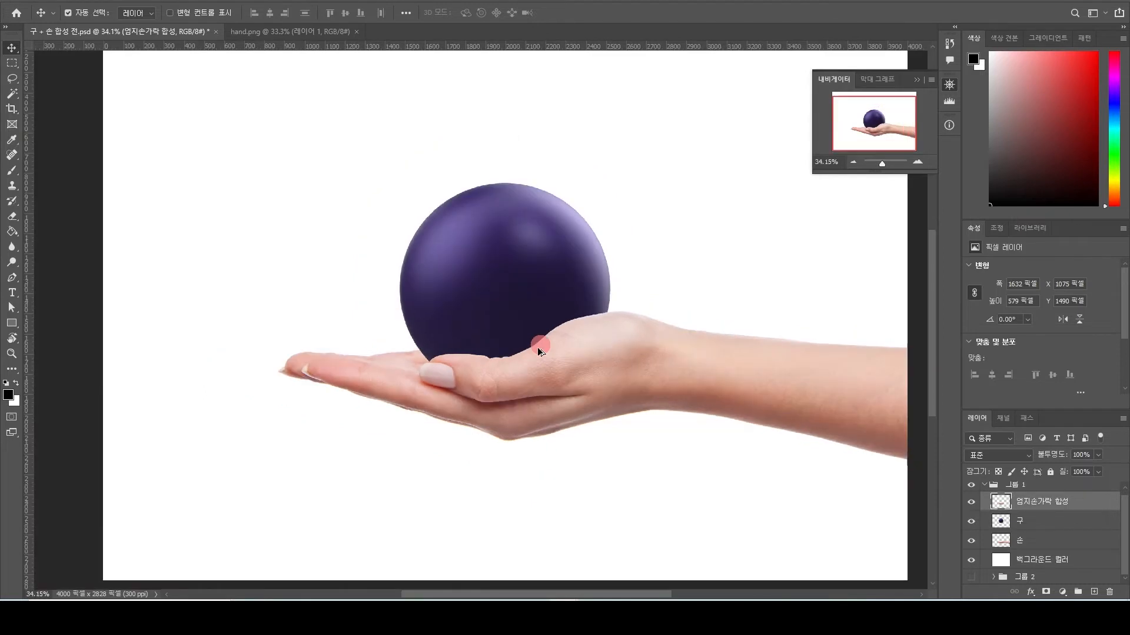
pyautogui.scroll(-2, 539, 351)
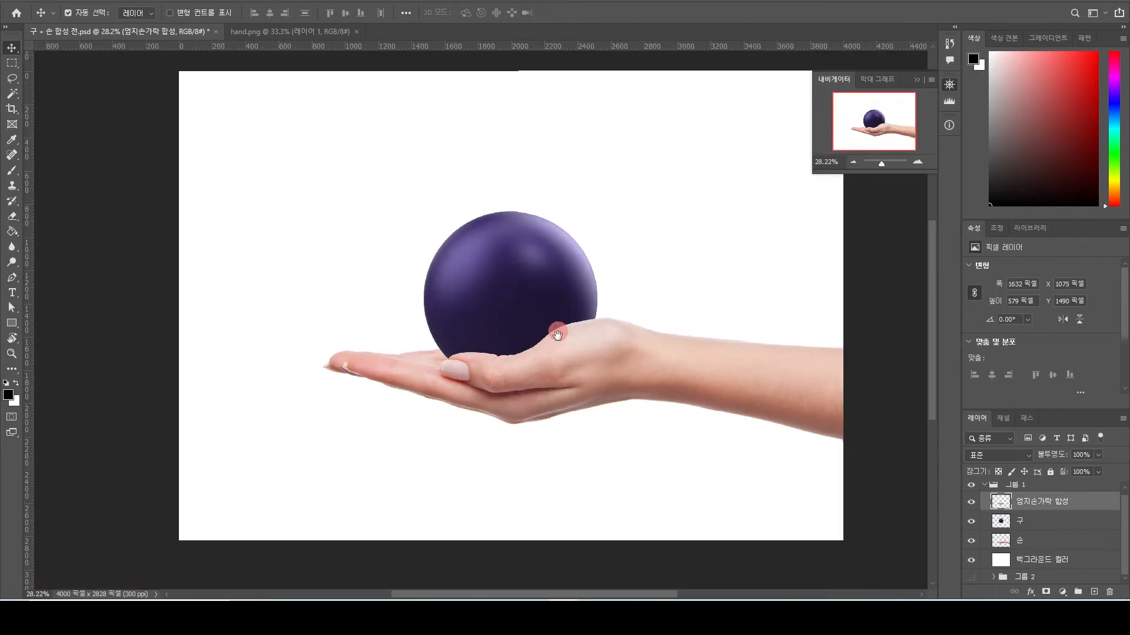
pyautogui.moveTo(559, 319); pyautogui.dragTo(551, 367)
pyautogui.scroll(2, 551, 368)
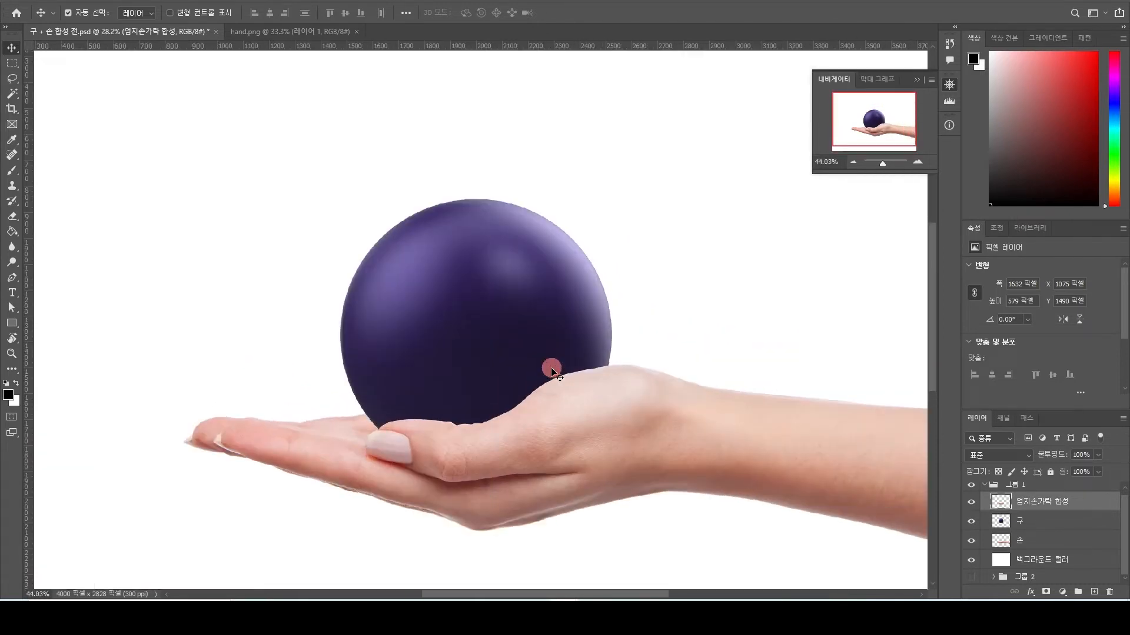
pyautogui.moveTo(502, 338); pyautogui.dragTo(493, 318)
pyautogui.hotkey('ctrl', 'z')
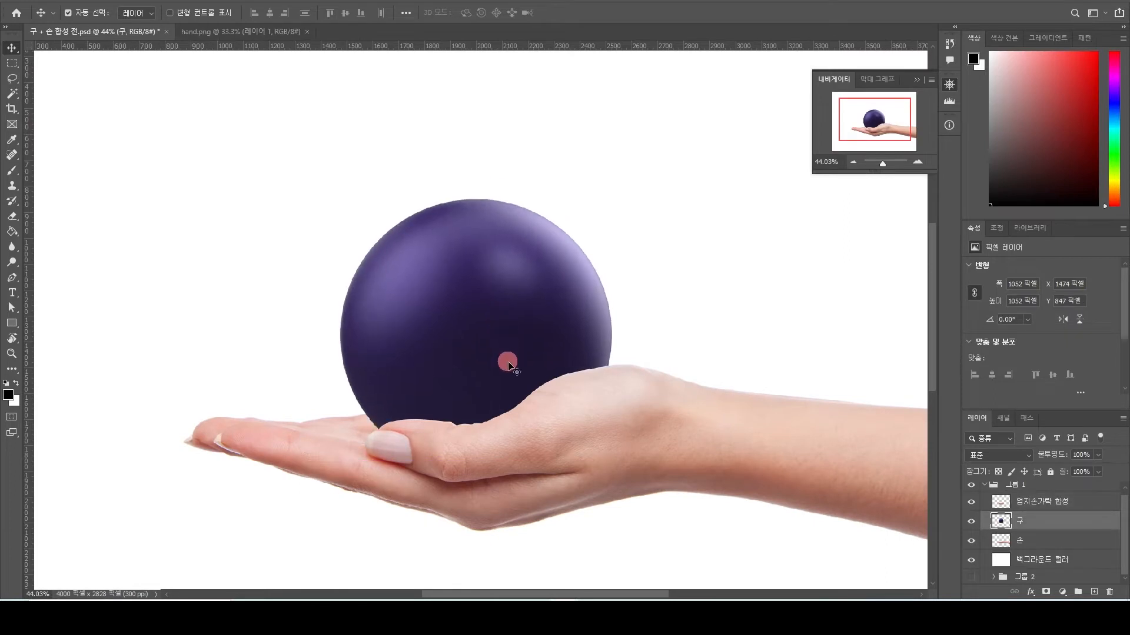
pyautogui.moveTo(584, 356); pyautogui.dragTo(570, 319)
pyautogui.hotkey('ctrl', 'z')
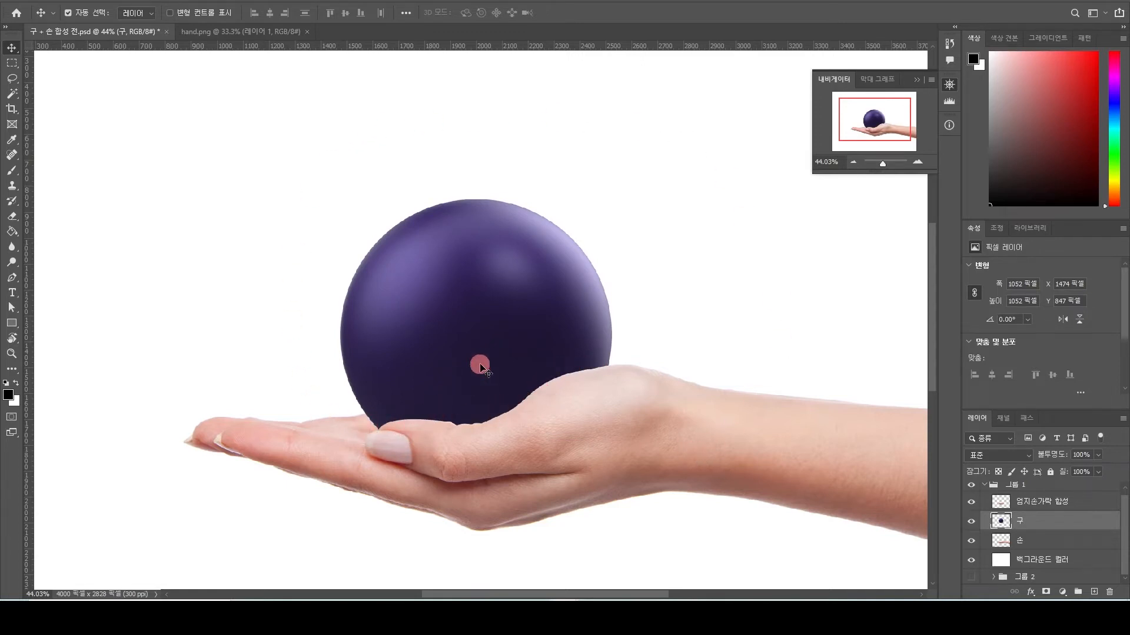
pyautogui.moveTo(476, 369); pyautogui.dragTo(465, 355)
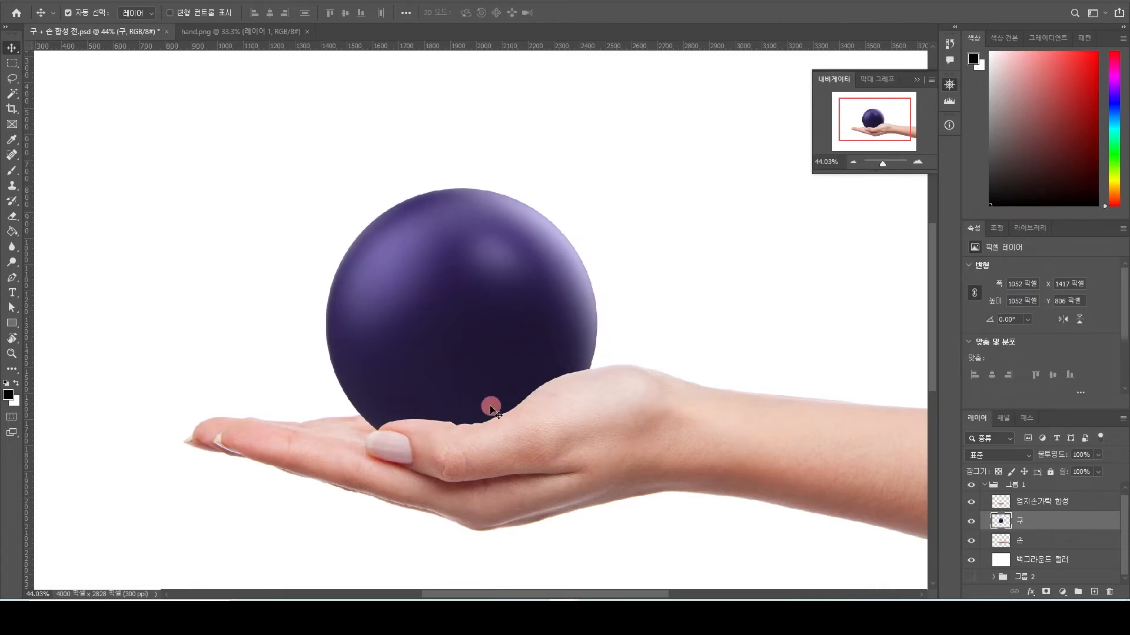
pyautogui.hotkey('ctrl', 'z')
# Enlarge the sphere proportionally to 1087 px wide and place it behind the thumb at X 1457 px, Y 808 px
pyautogui.scroll(-4, 505, 379)
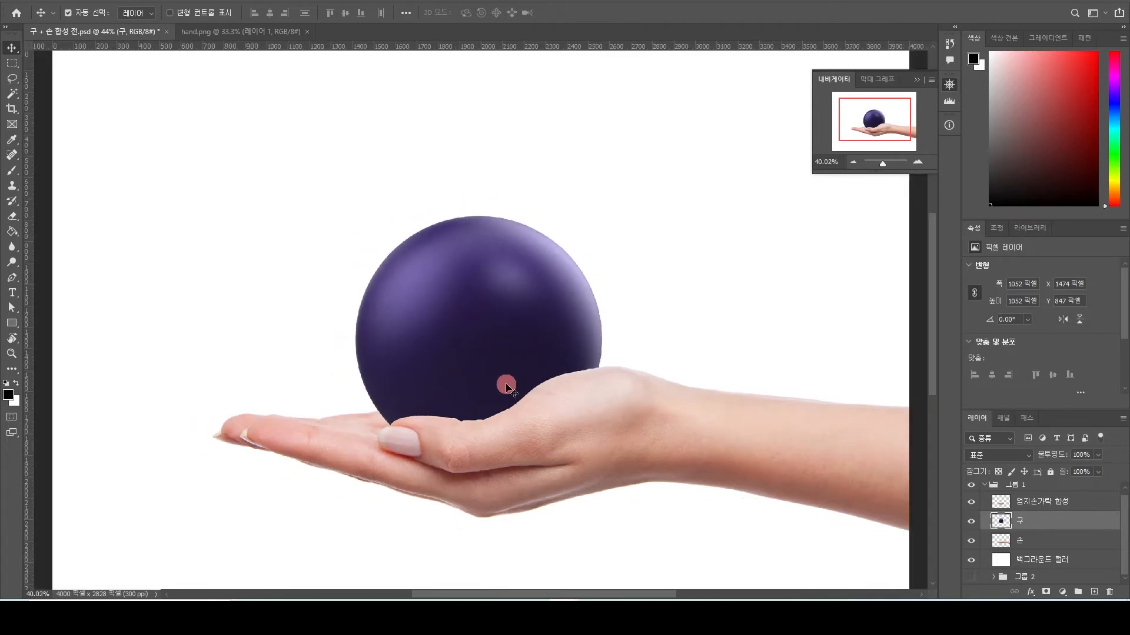
pyautogui.moveTo(492, 370); pyautogui.dragTo(487, 376)
pyautogui.hotkey('ctrl', 't')
pyautogui.moveTo(572, 252); pyautogui.dragTo(577, 248)
pyautogui.press('Return')
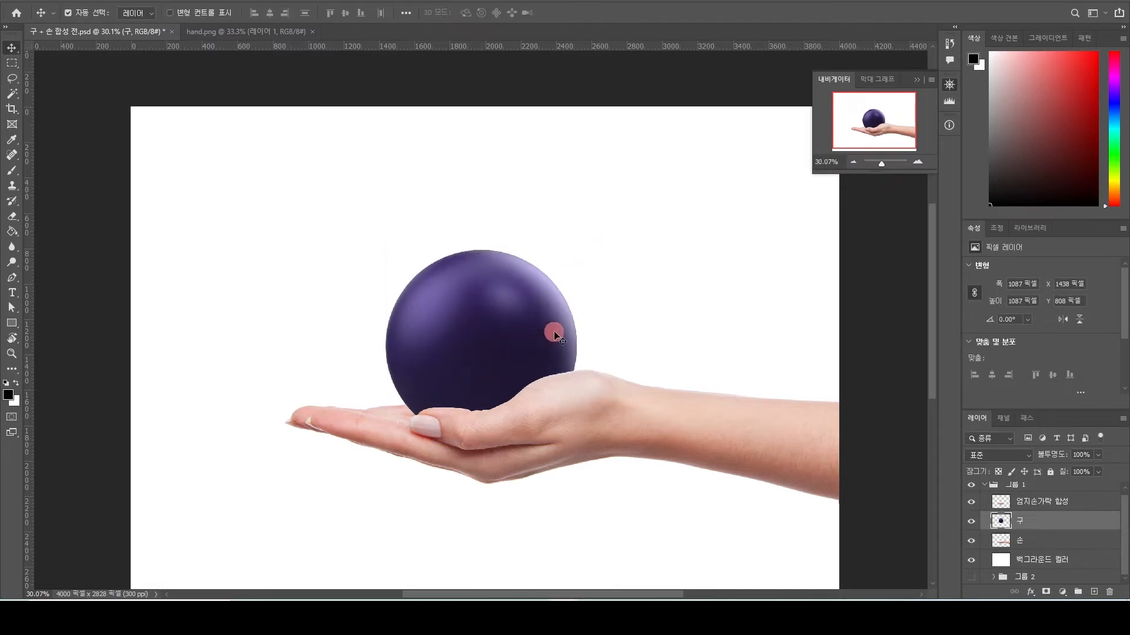
pyautogui.moveTo(478, 371); pyautogui.dragTo(482, 372)
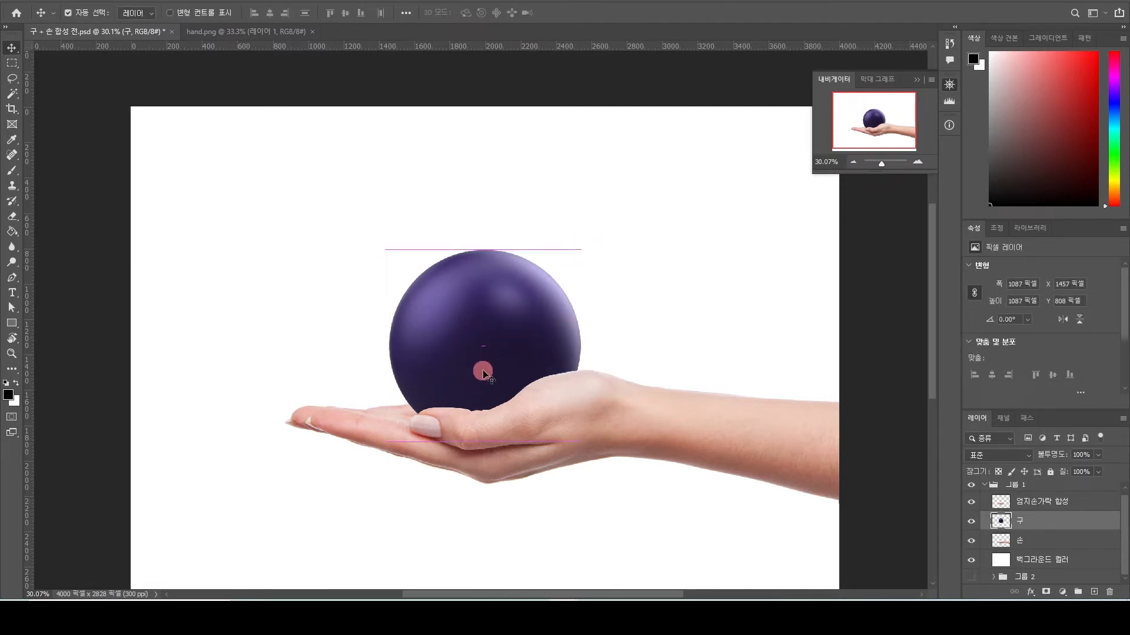
# Try moving the thumb cut-out down from the hand, and undo the move
pyautogui.click(502, 431)
pyautogui.moveTo(501, 430); pyautogui.dragTo(521, 470)
pyautogui.hotkey('ctrl', 'z')
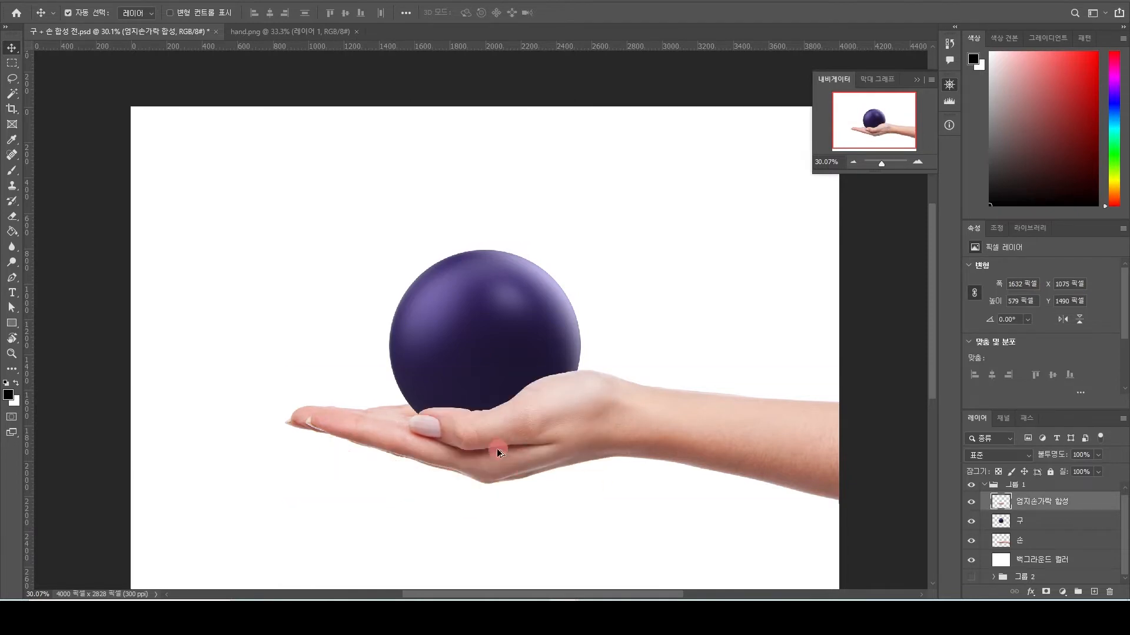
pyautogui.scroll(2, 498, 449)
pyautogui.scroll(-2, 498, 450)
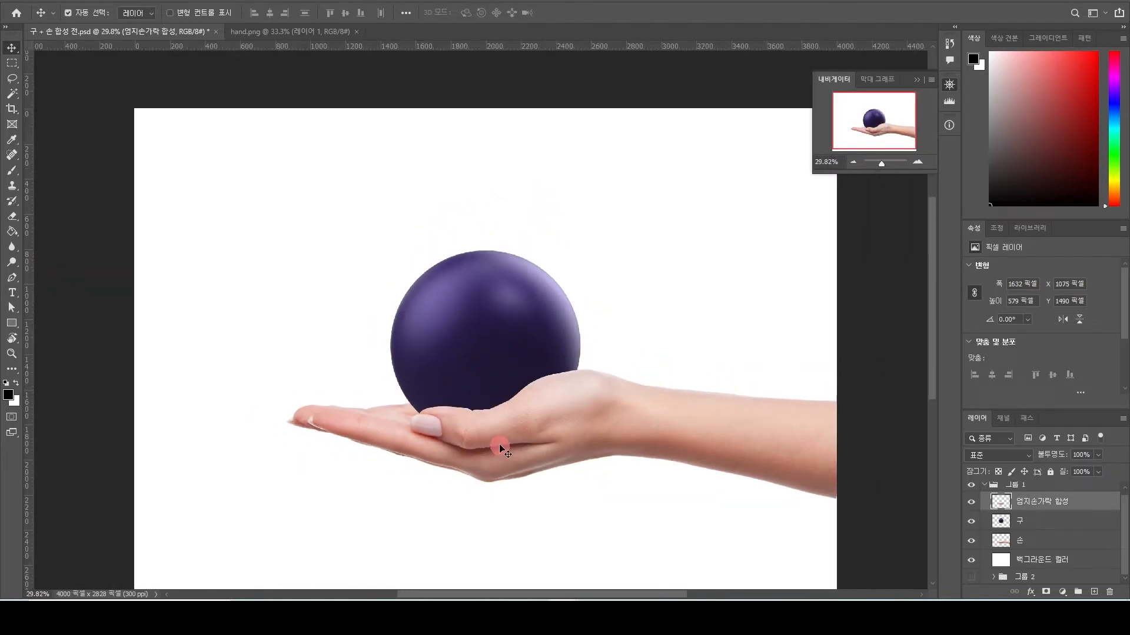
pyautogui.scroll(-1, 501, 449)
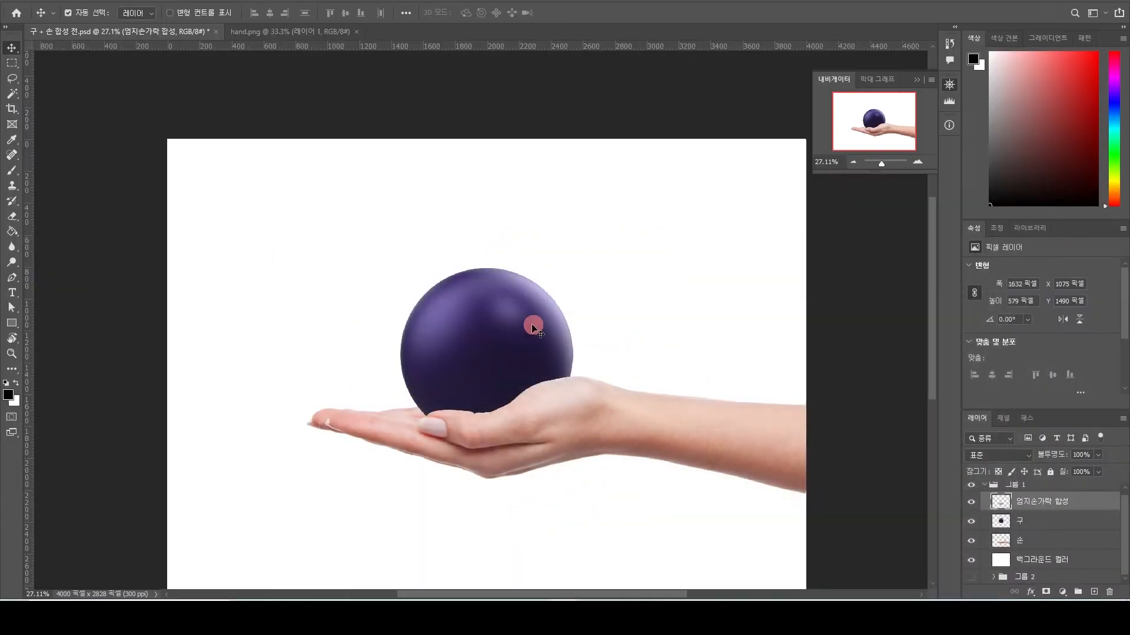
pyautogui.scroll(5, 487, 371)
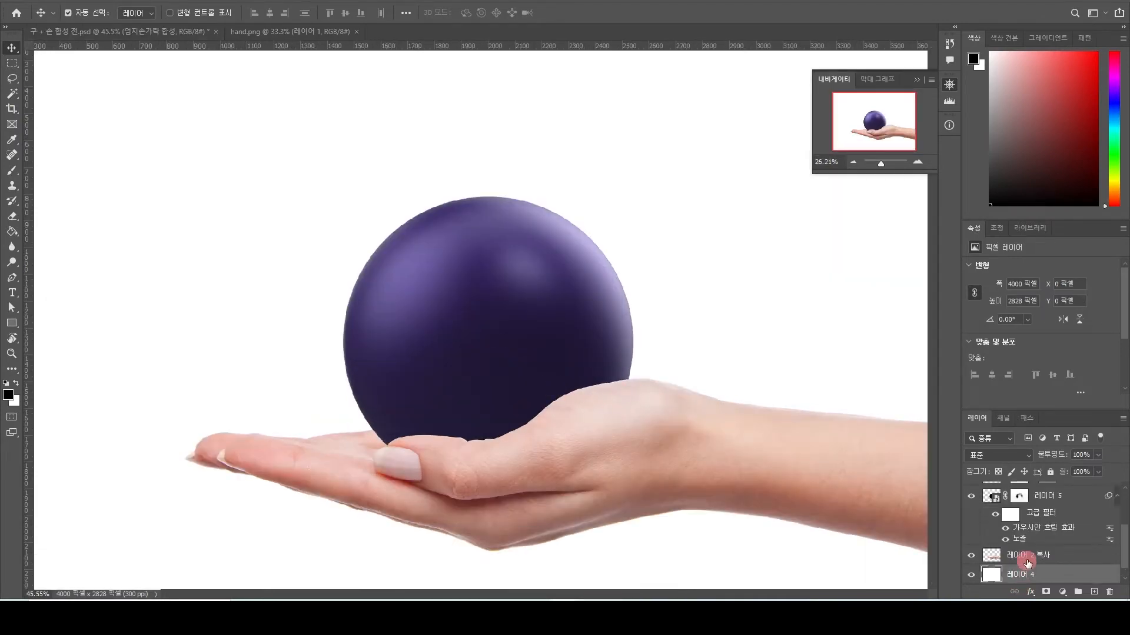
# Review the layer stack of the other composite group, from 레이어 4 up to 레이어 6, and check its sphere and shadow layers
pyautogui.scroll(-1, 1026, 560)
pyautogui.scroll(4, 1026, 556)
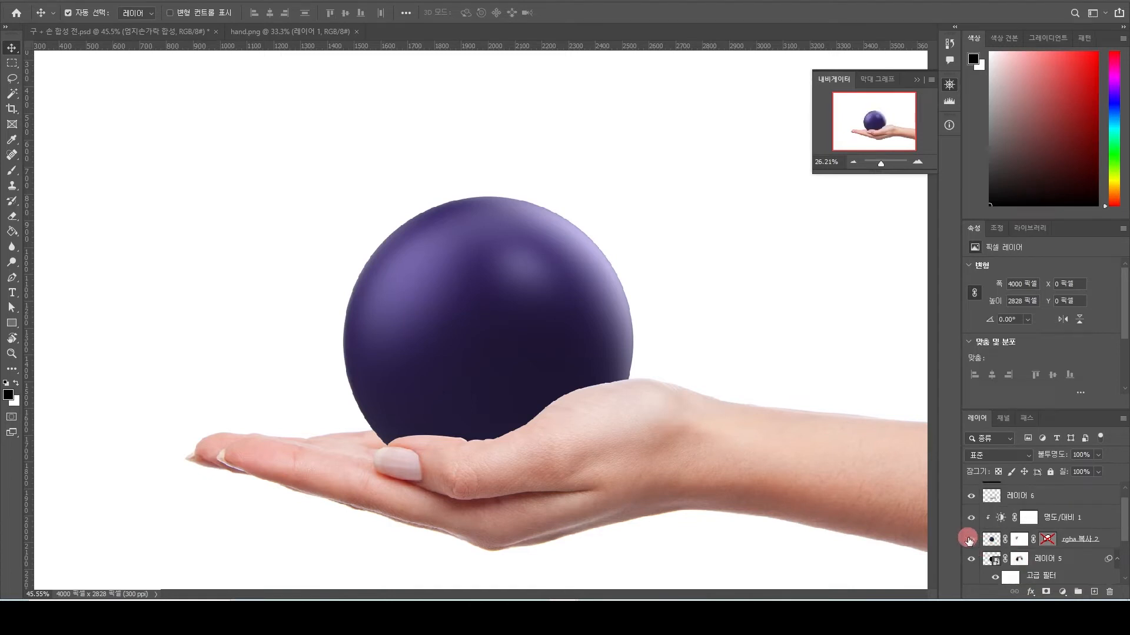
pyautogui.scroll(1, 970, 539)
pyautogui.moveTo(973, 512); pyautogui.dragTo(970, 536)
pyautogui.scroll(-2, 972, 537)
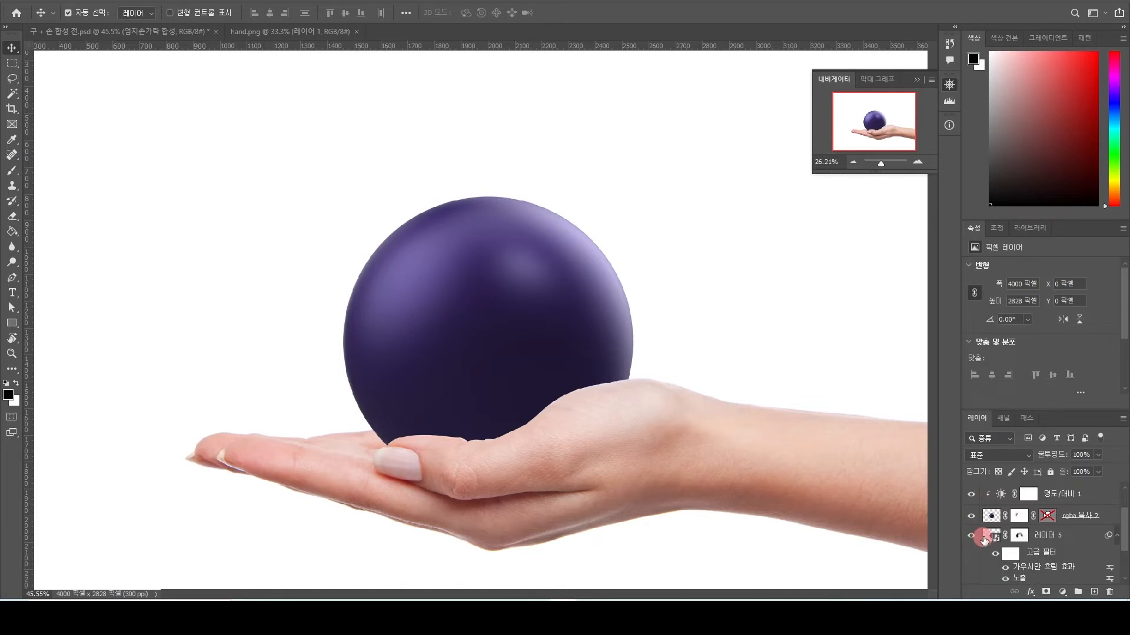
pyautogui.click(973, 540)
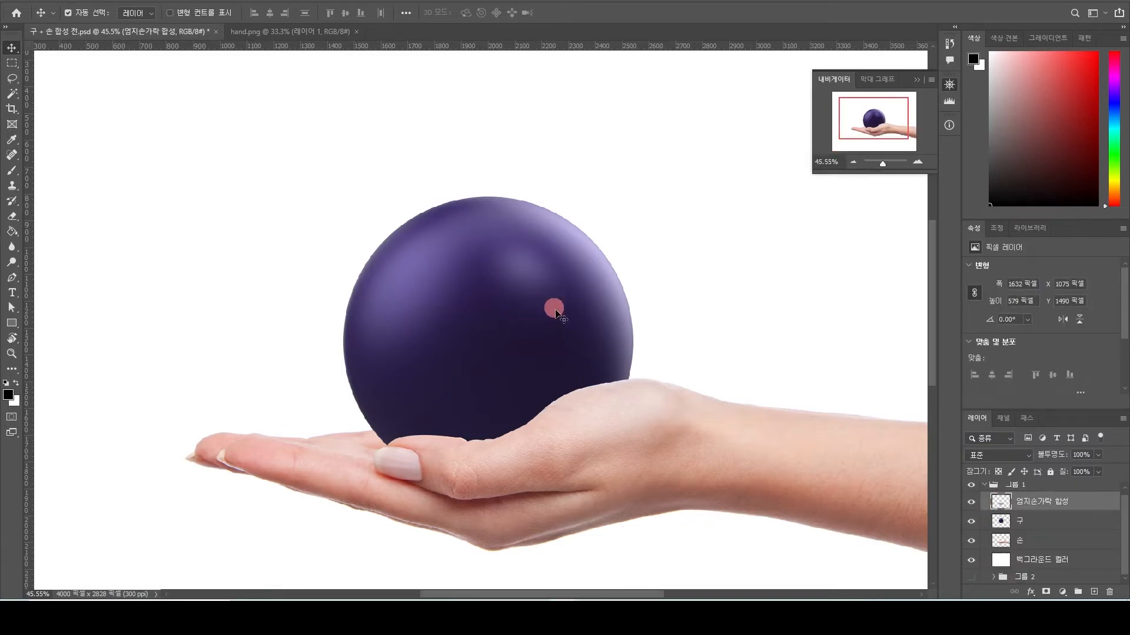
# Add a Curves adjustment layer above the sphere layer 구 and raise a point in the curve's highlights to brighten it
pyautogui.click(1004, 521)
pyautogui.click(1026, 522)
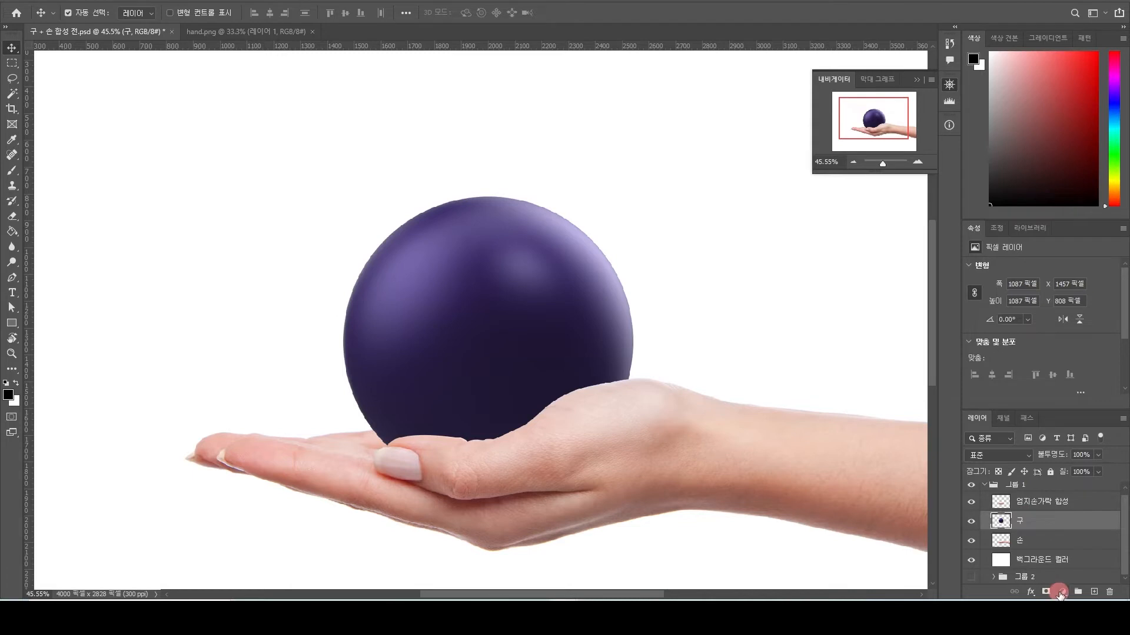
pyautogui.click(1060, 594)
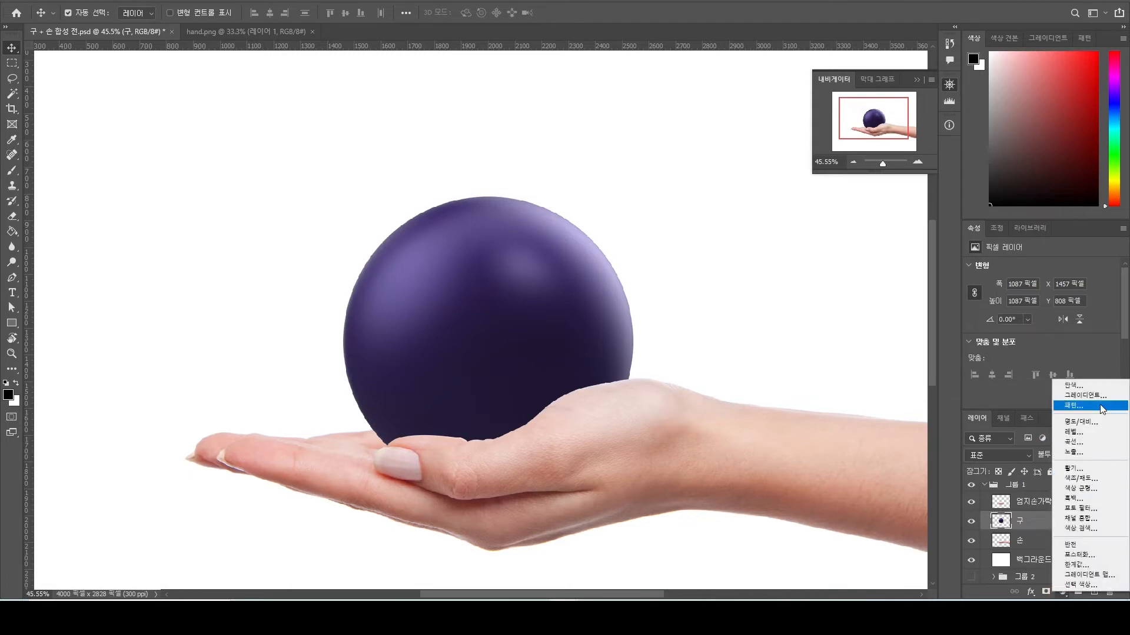
pyautogui.click(1104, 442)
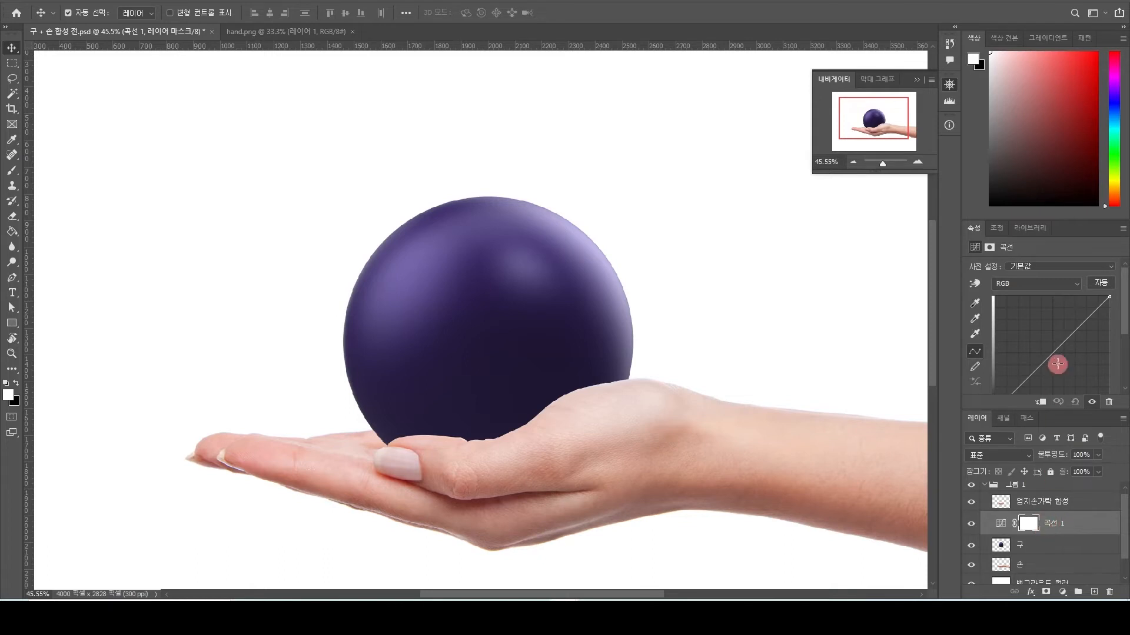
pyautogui.click(1074, 331)
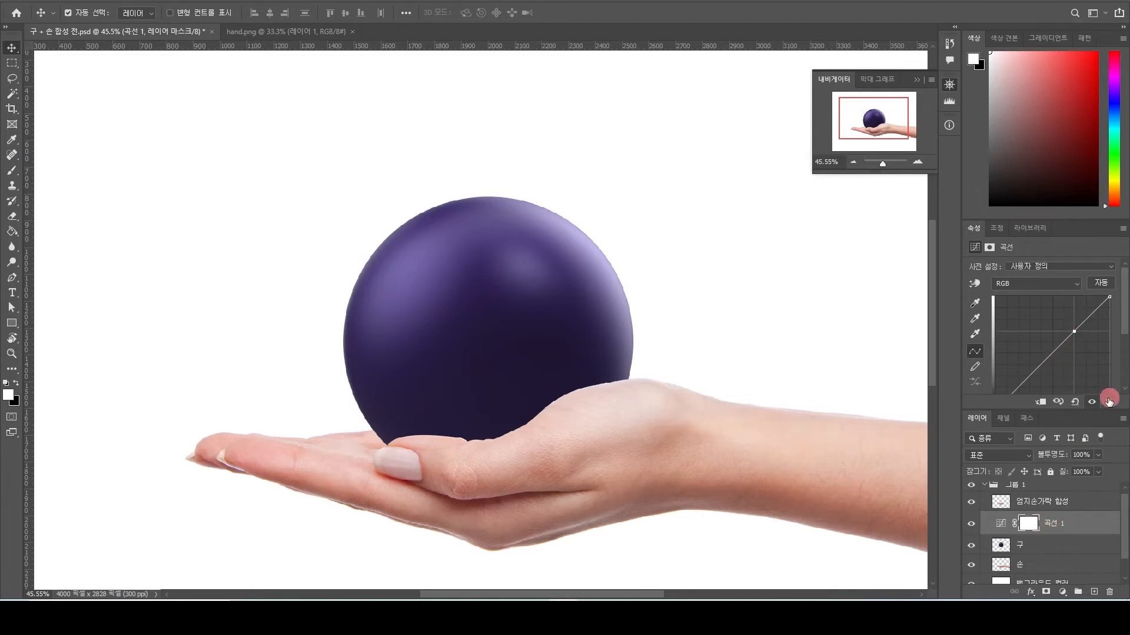
pyautogui.scroll(-2, 1089, 353)
pyautogui.moveTo(1072, 303)
pyautogui.mouseDown()
pyautogui.moveTo(1068, 318)
pyautogui.moveTo(1079, 287)
pyautogui.mouseUp()
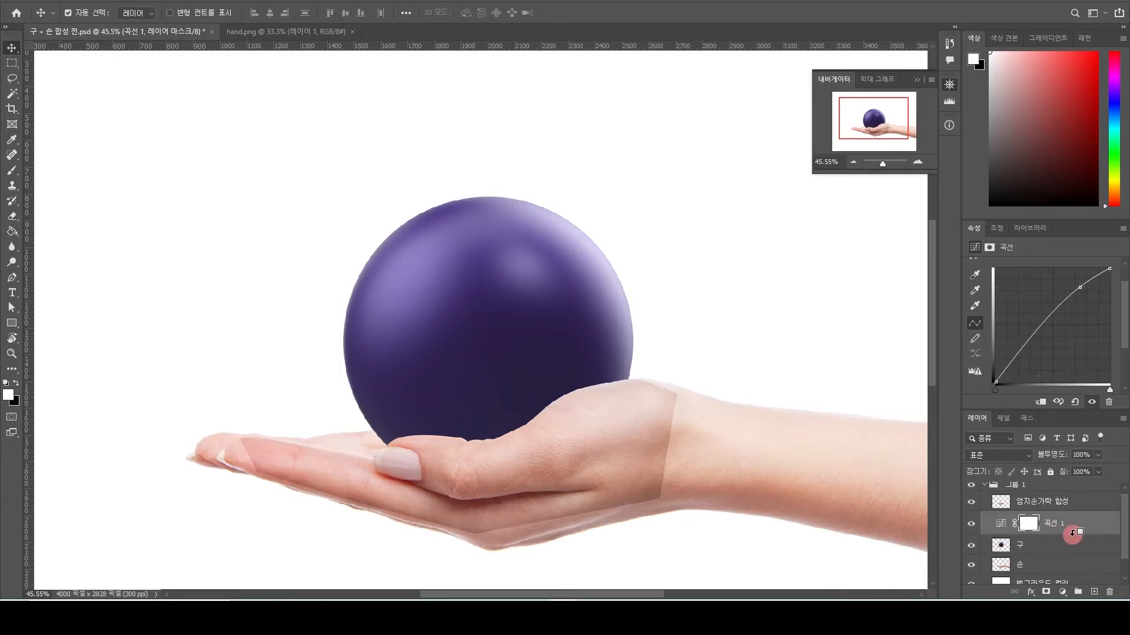
# Clip the Curves adjustment to the sphere layer 구 and compare the result with the adjustment hidden and shown
pyautogui.keyDown('alt'); pyautogui.click(1071, 533); pyautogui.keyUp('alt')
pyautogui.click(974, 524)
pyautogui.click(974, 524)
pyautogui.click(974, 524)
pyautogui.click(974, 524)
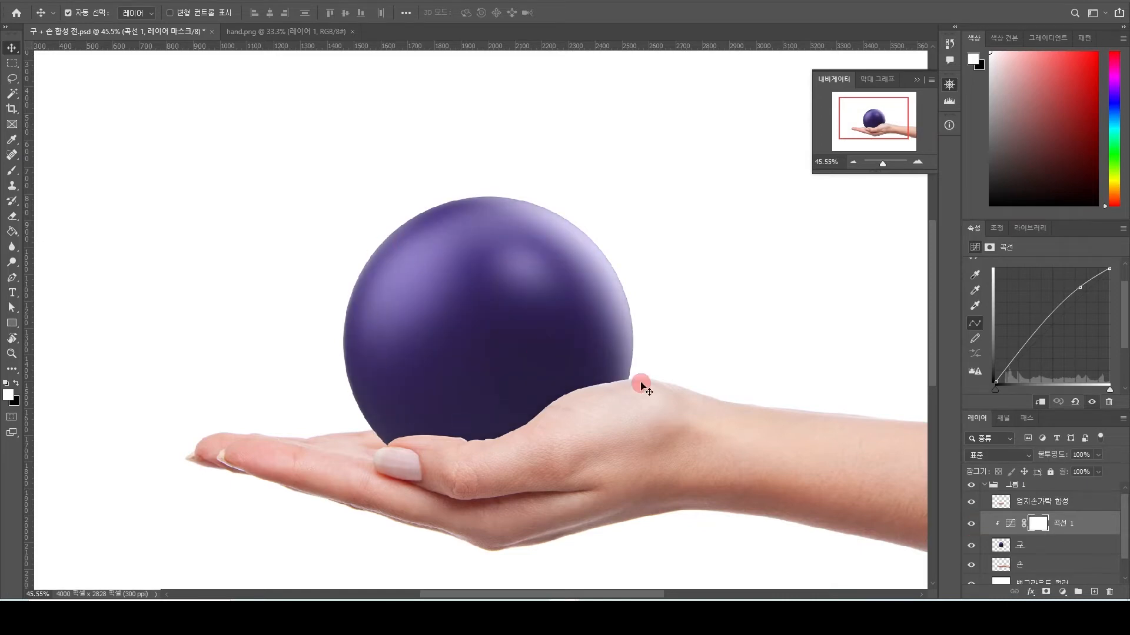
# Raise the curve's highlight point nearly to the maximum to brighten the sphere further, and compare it with the adjustment hidden and shown
pyautogui.scroll(-2, 615, 399)
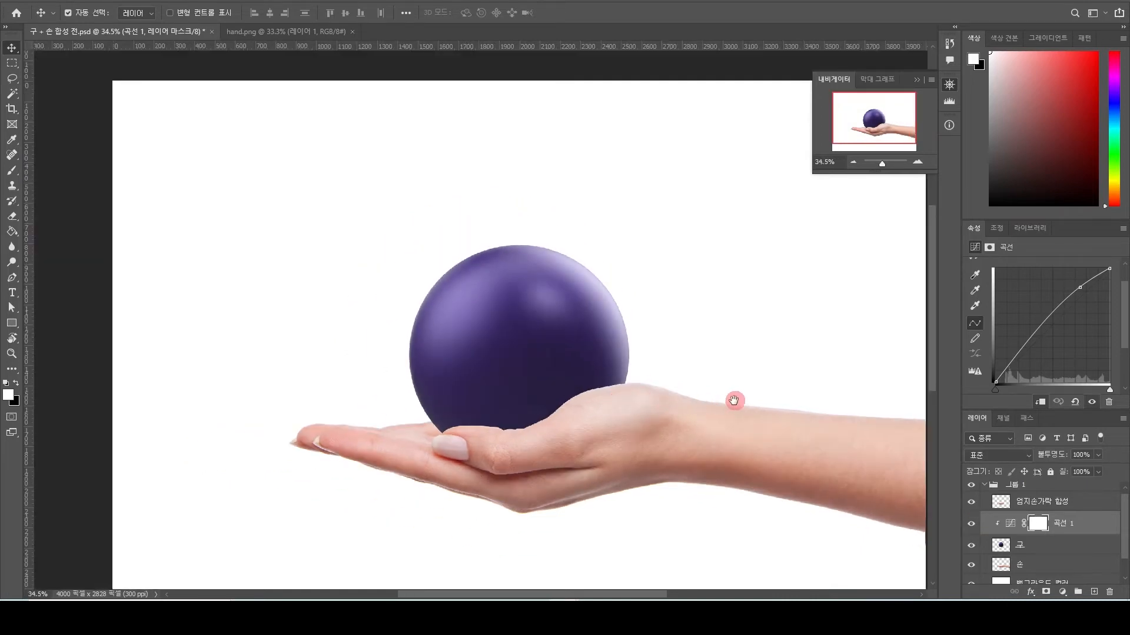
pyautogui.moveTo(731, 396); pyautogui.dragTo(721, 404)
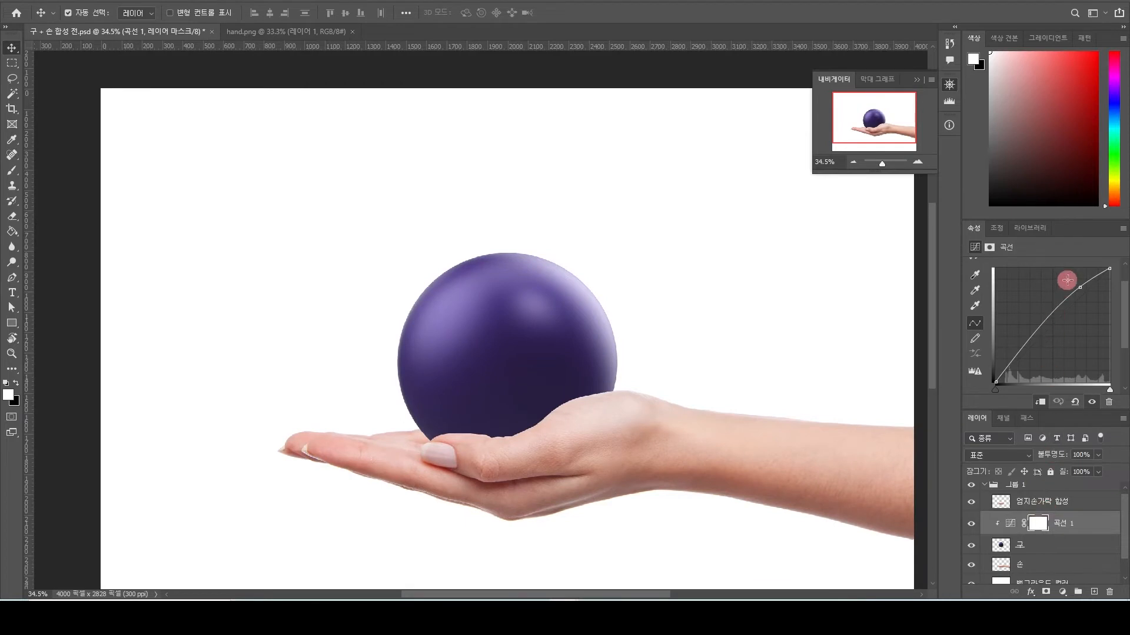
pyautogui.moveTo(1080, 287); pyautogui.dragTo(1082, 287)
pyautogui.moveTo(1086, 280); pyautogui.dragTo(1091, 271)
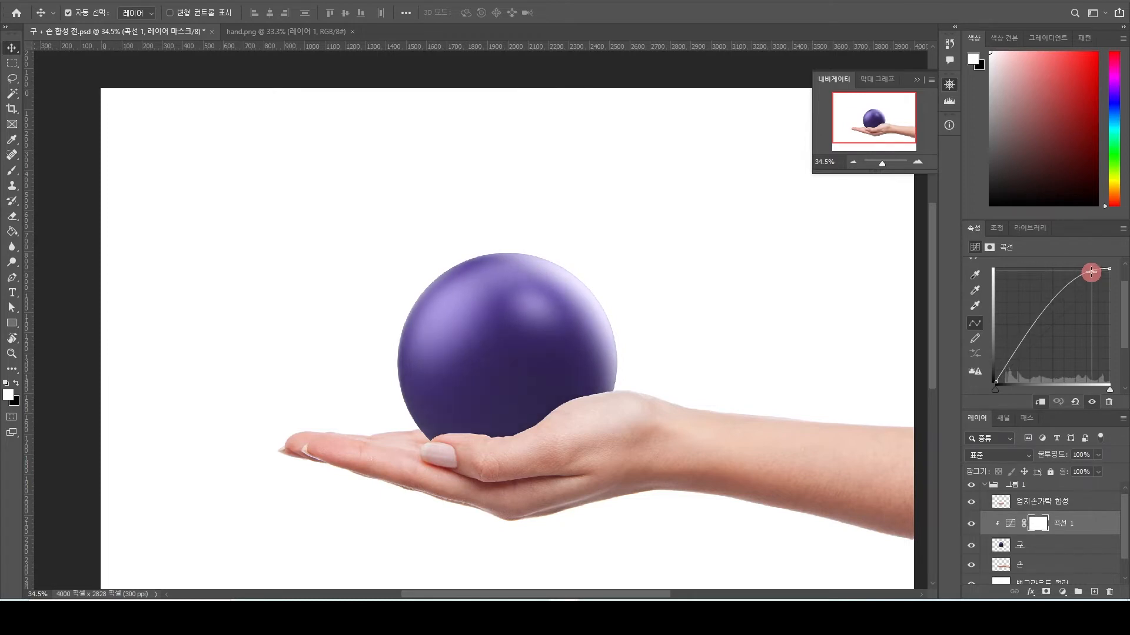
pyautogui.click(970, 524)
pyautogui.click(970, 523)
pyautogui.click(971, 524)
pyautogui.click(970, 523)
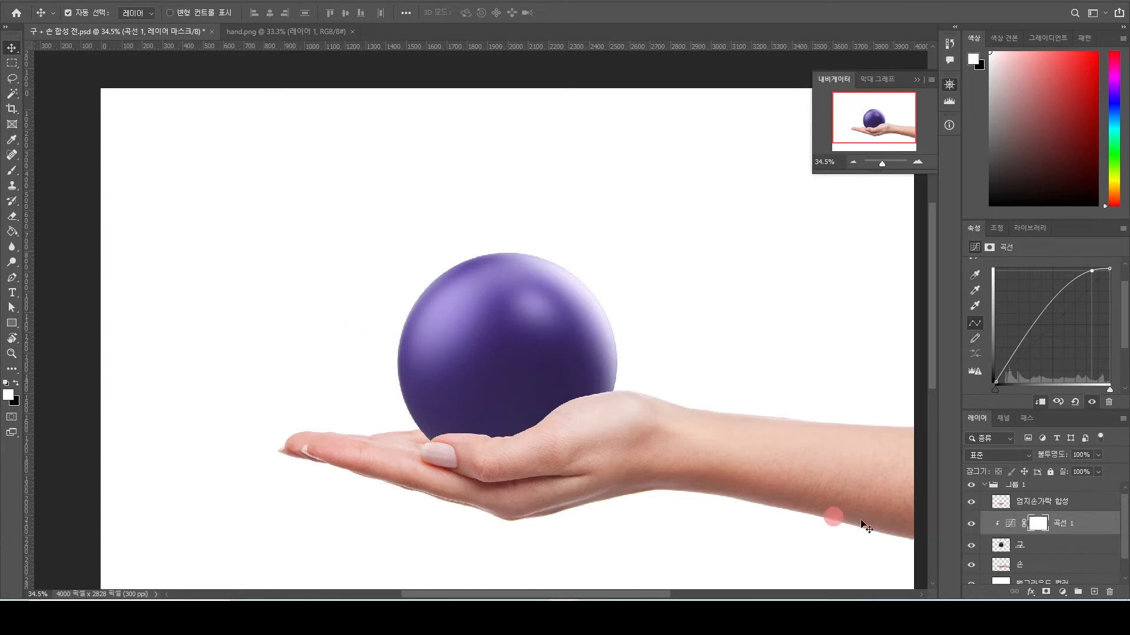
# Readjust the curve's highlight point and add a second point in the darker midtones to shape the sphere's brightness
pyautogui.scroll(1, 1092, 284)
pyautogui.moveTo(1091, 290); pyautogui.dragTo(1078, 312)
pyautogui.moveTo(1029, 349); pyautogui.dragTo(1036, 340)
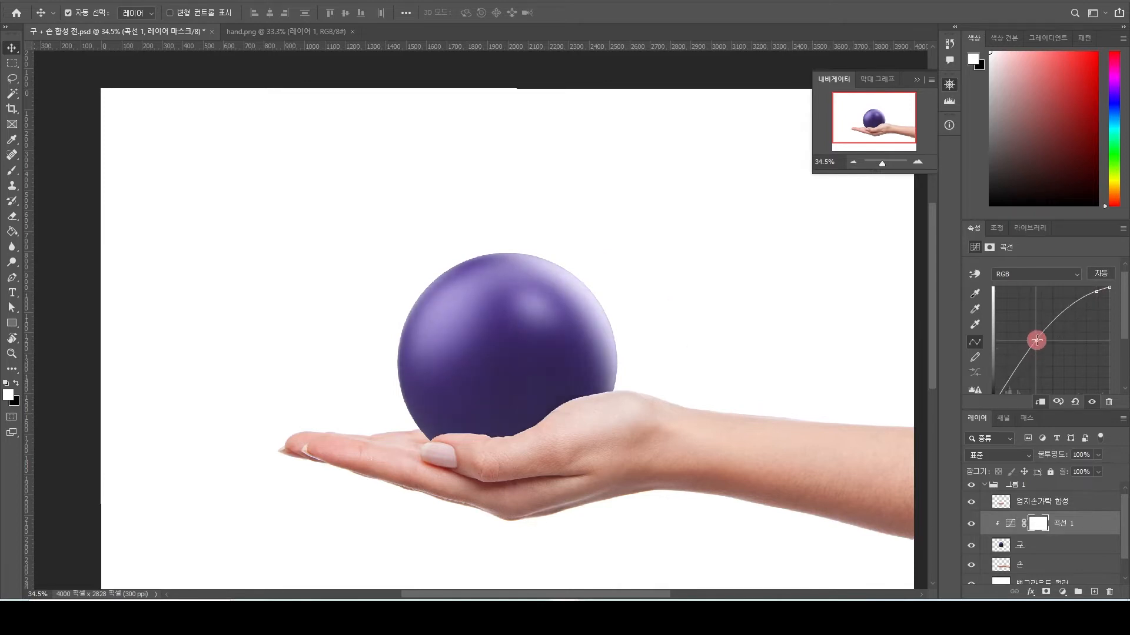
pyautogui.scroll(-2, 1089, 354)
# Target the Curves layer's mask and set up the Brush with the soft round preset (부드러운 원) at 800 px and 0% hardness
pyautogui.click(1024, 524)
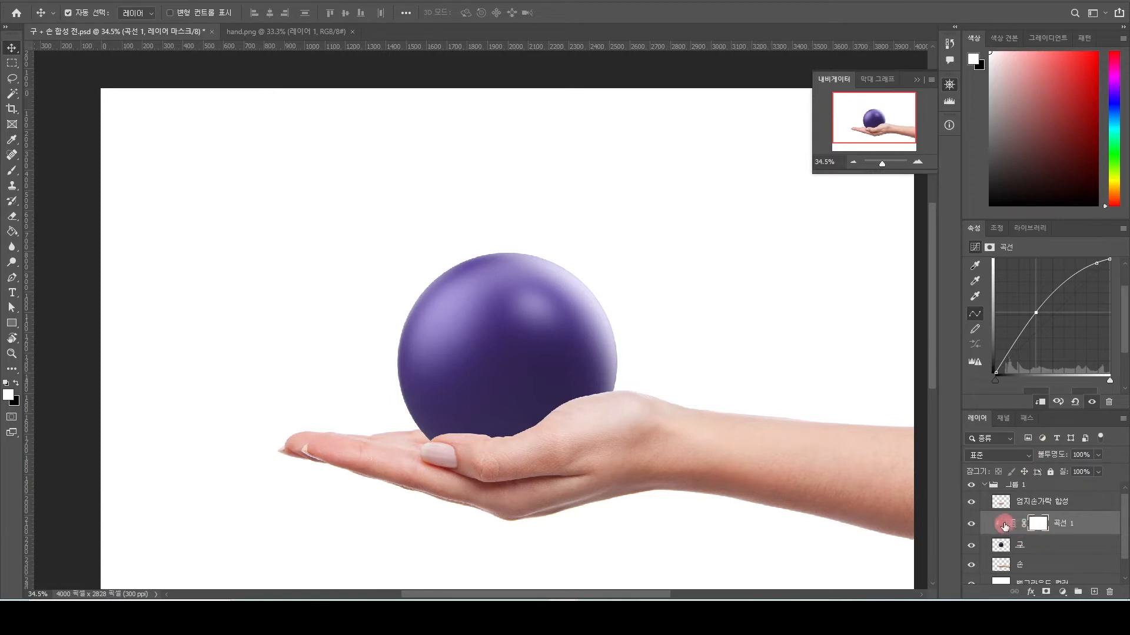
pyautogui.click(1037, 525)
pyautogui.click(1011, 524)
pyautogui.click(1037, 525)
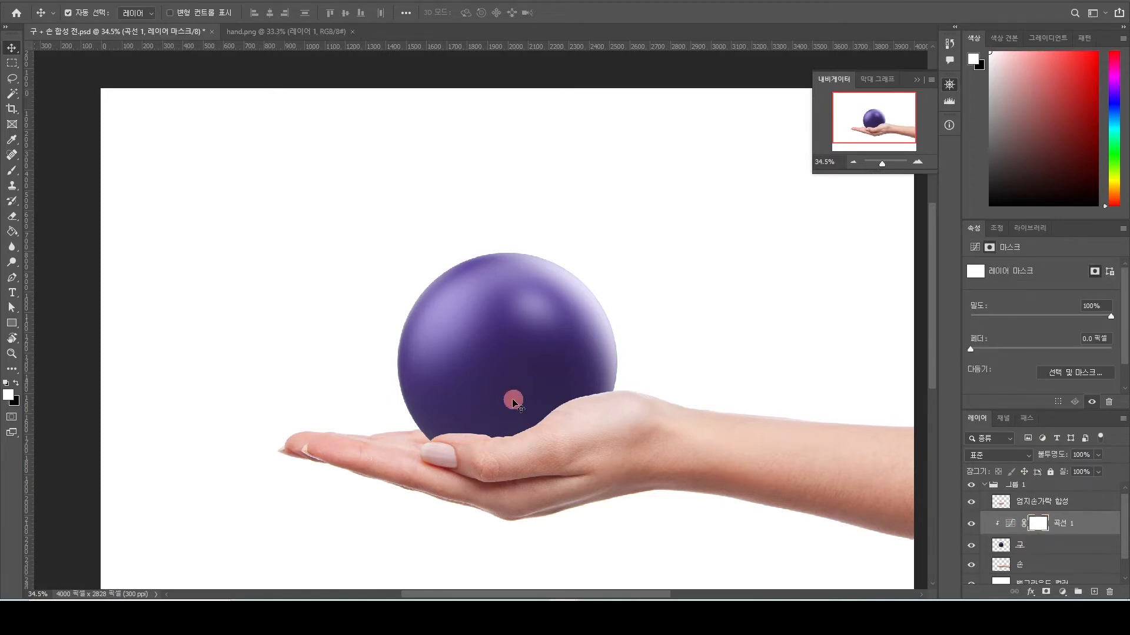
pyautogui.press('b')
pyautogui.press(']')
pyautogui.press(']')
pyautogui.press(']')
pyautogui.press(']')
pyautogui.press(']')
pyautogui.press(']')
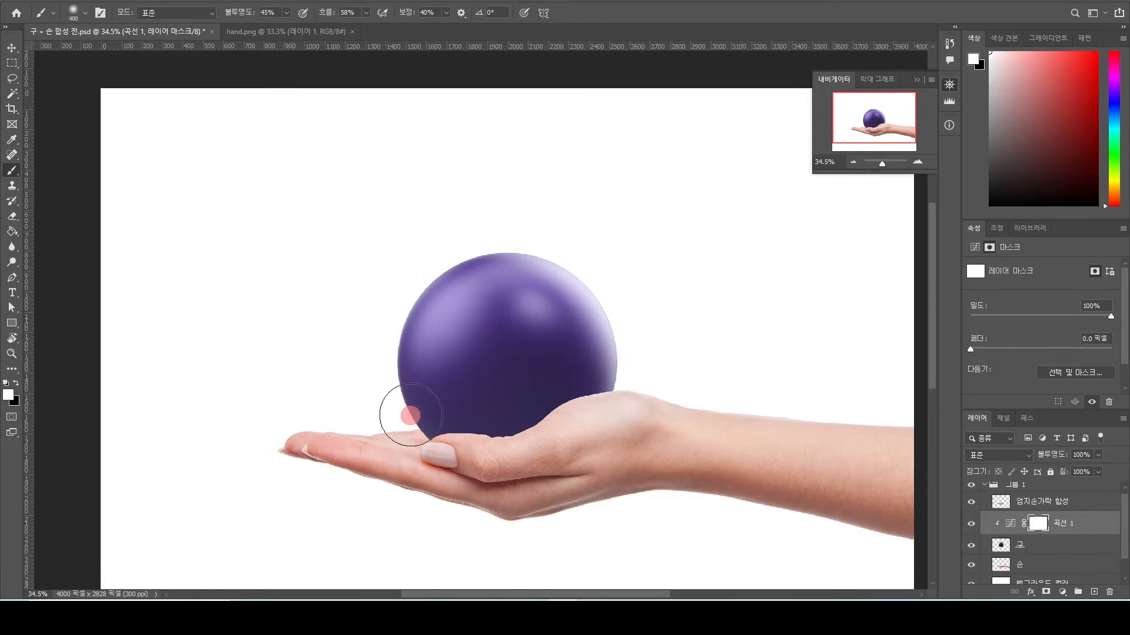
pyautogui.click(85, 17)
pyautogui.click(62, 184)
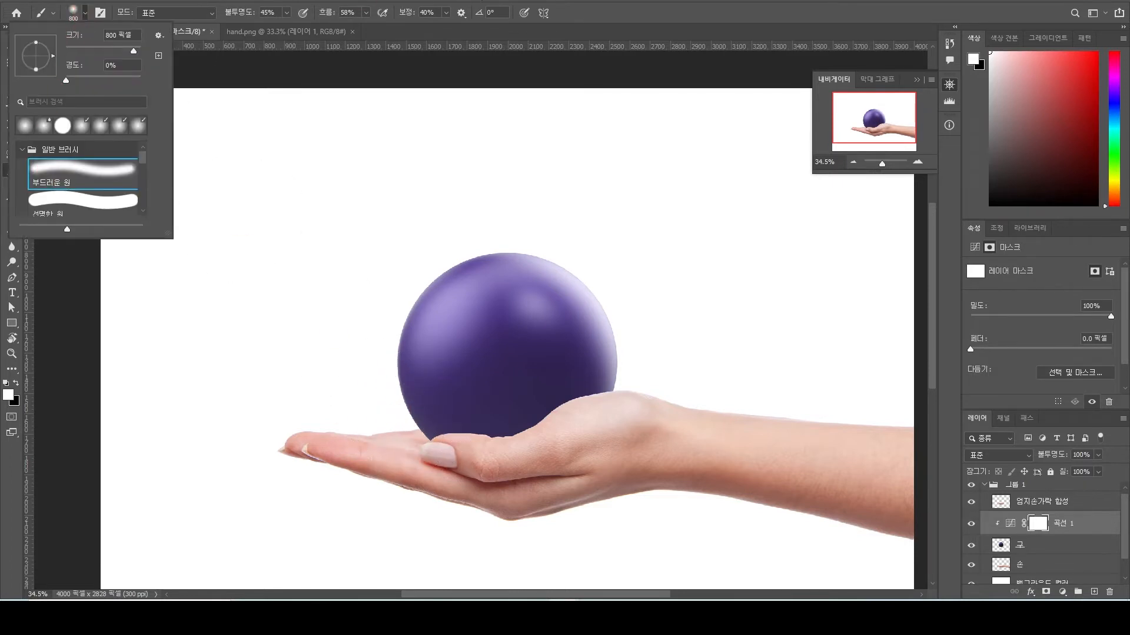
pyautogui.click(74, 11)
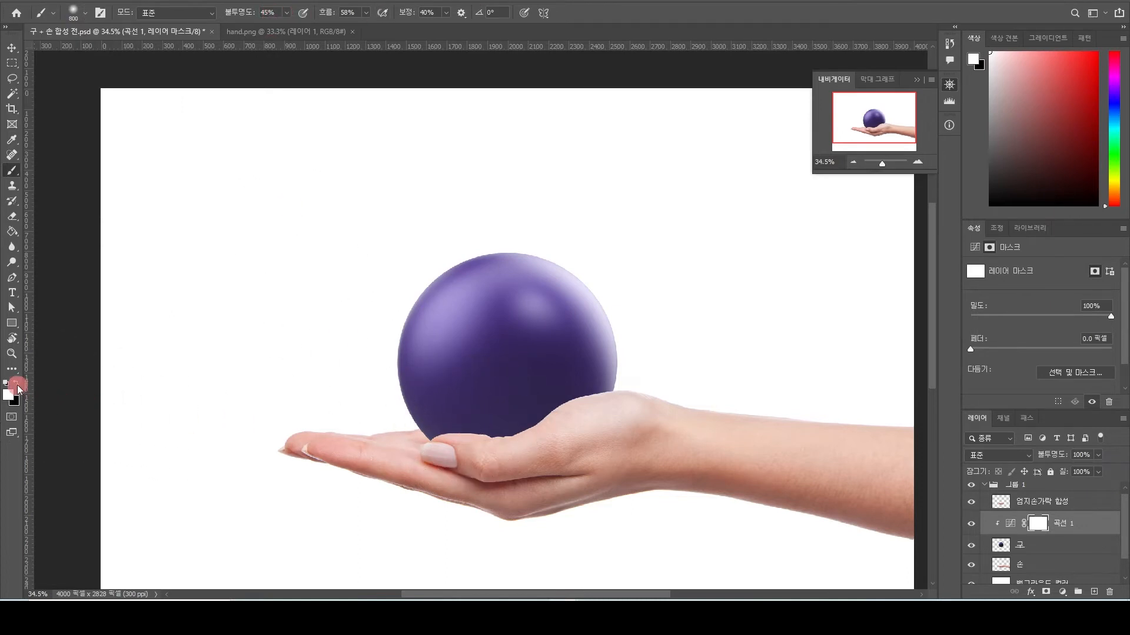
# Inspect the Curves layer mask on its own and make black the foreground colour for painting
pyautogui.keyDown('alt'); pyautogui.click(1039, 524); pyautogui.keyUp('alt')
pyautogui.keyDown('alt'); pyautogui.click(1039, 524); pyautogui.keyUp('alt')
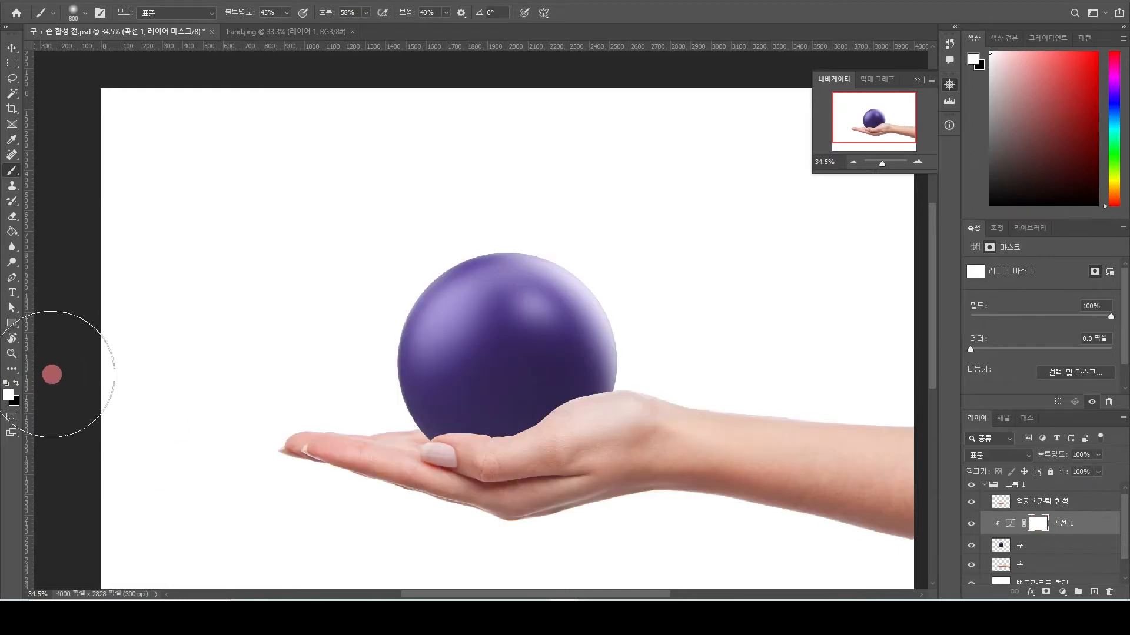
pyautogui.click(17, 386)
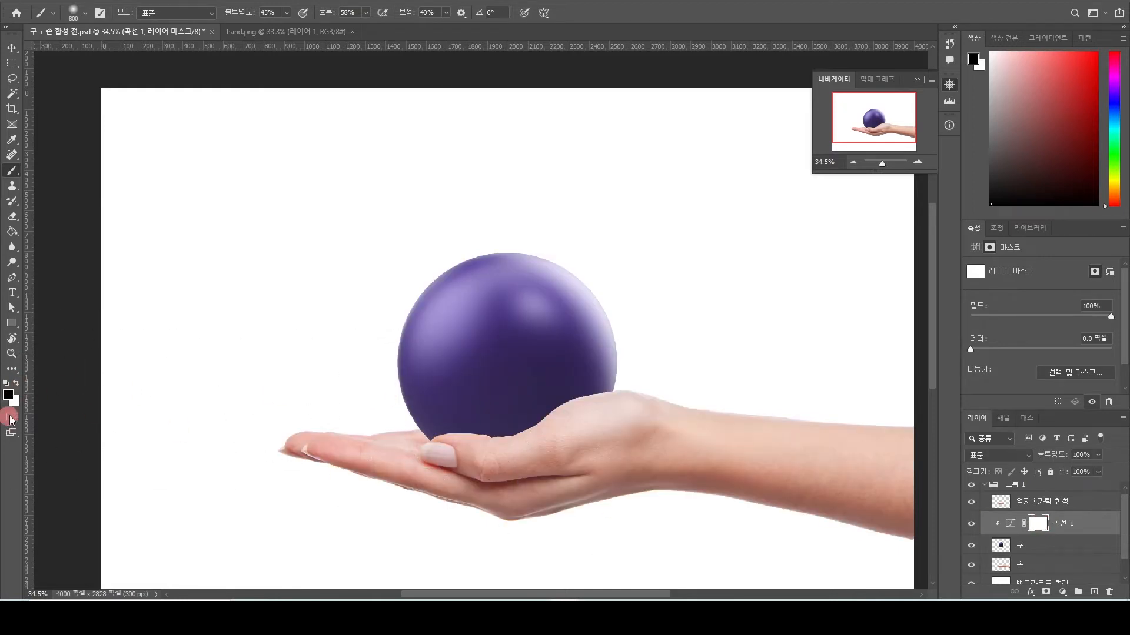
# Try painting black over the sphere in the Curves mask, inspect and invert the mask, and undo the mask edits
pyautogui.moveTo(504, 404)
pyautogui.mouseDown()
pyautogui.moveTo(387, 383)
pyautogui.moveTo(430, 381)
pyautogui.moveTo(510, 413)
pyautogui.moveTo(381, 335)
pyautogui.moveTo(389, 377)
pyautogui.moveTo(405, 364)
pyautogui.moveTo(436, 377)
pyautogui.mouseUp()
pyautogui.keyDown('alt'); pyautogui.click(1043, 528); pyautogui.keyUp('alt')
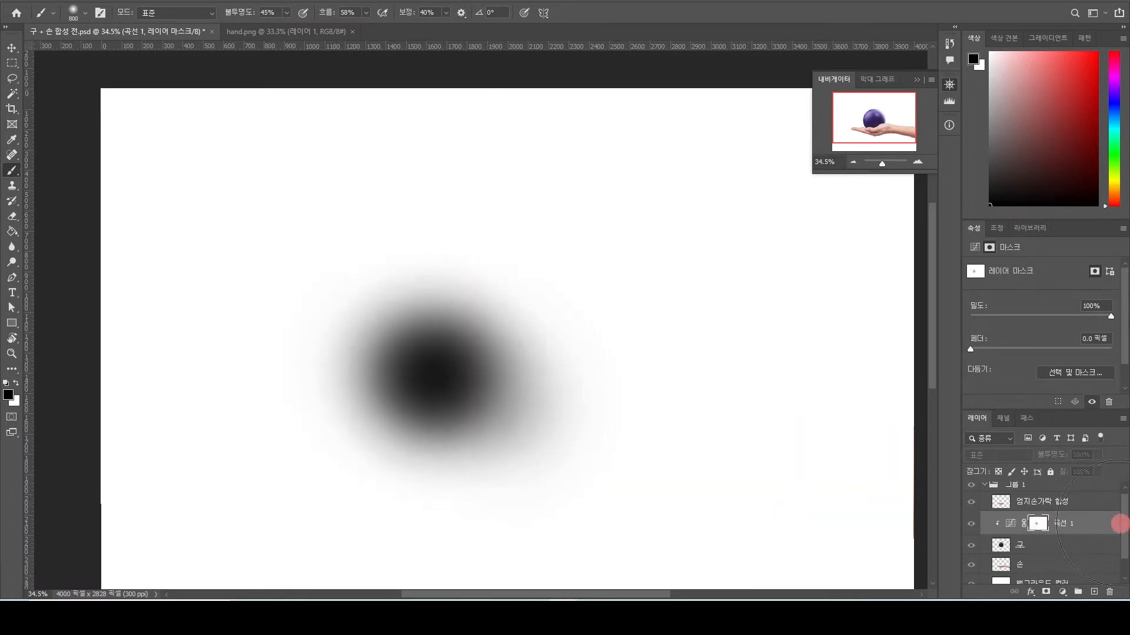
pyautogui.keyDown('alt'); pyautogui.click(1041, 530); pyautogui.keyUp('alt')
pyautogui.click(970, 525)
pyautogui.click(971, 526)
pyautogui.hotkey('ctrl', 'i')
pyautogui.hotkey('ctrl', 'z')
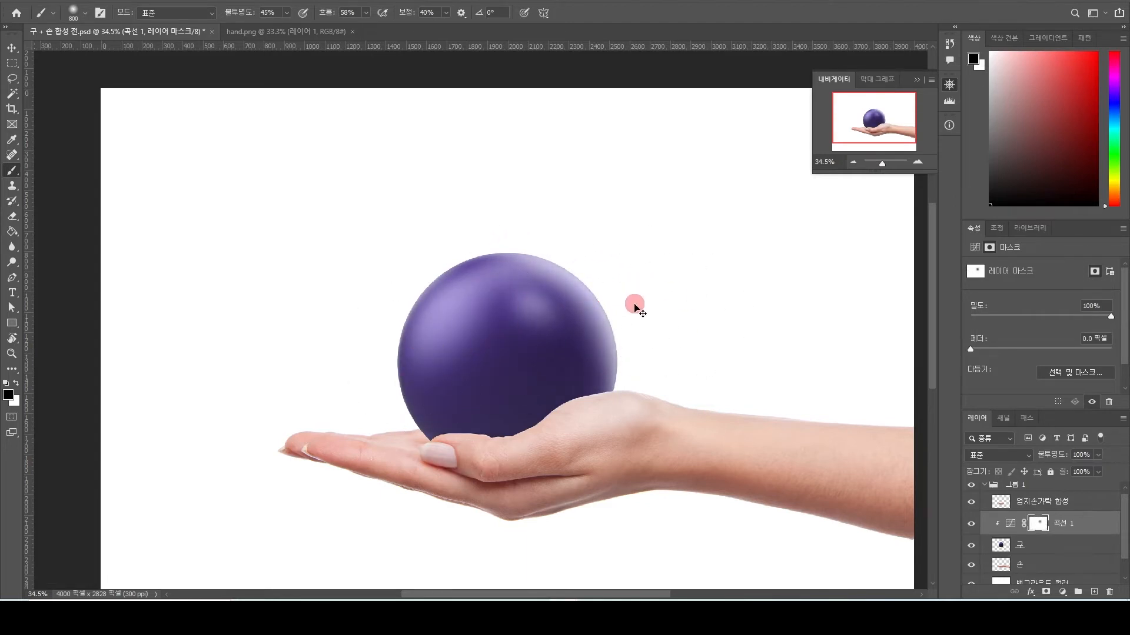
pyautogui.hotkey('ctrl', 'z')
pyautogui.hotkey('ctrl', 'shift', 'z')
pyautogui.click(971, 524)
pyautogui.click(970, 524)
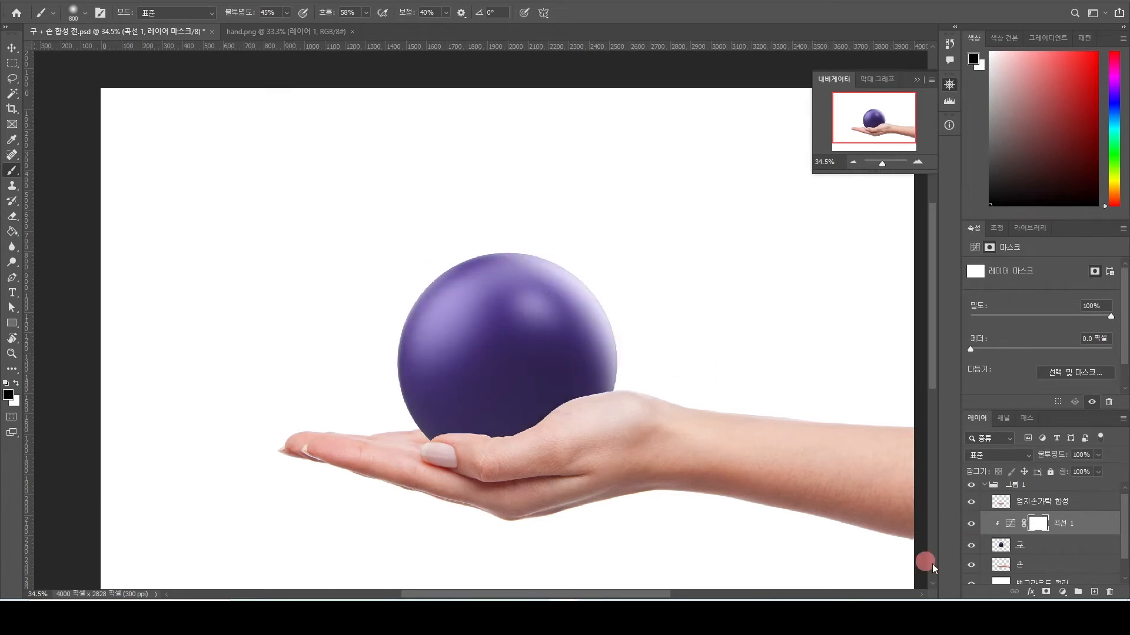
# Paint black over the sphere's lower part in the Curves mask to keep its shadow dark, and compare with the adjustment hidden and shown
pyautogui.click(971, 523)
pyautogui.click(970, 524)
pyautogui.moveTo(459, 408)
pyautogui.mouseDown()
pyautogui.moveTo(615, 398)
pyautogui.moveTo(539, 424)
pyautogui.moveTo(468, 428)
pyautogui.moveTo(411, 390)
pyautogui.moveTo(406, 362)
pyautogui.moveTo(438, 396)
pyautogui.moveTo(521, 389)
pyautogui.moveTo(429, 382)
pyautogui.moveTo(425, 349)
pyautogui.moveTo(436, 431)
pyautogui.moveTo(493, 432)
pyautogui.moveTo(610, 406)
pyautogui.moveTo(430, 374)
pyautogui.moveTo(422, 318)
pyautogui.moveTo(452, 396)
pyautogui.moveTo(490, 411)
pyautogui.moveTo(430, 420)
pyautogui.mouseUp()
pyautogui.press('v')
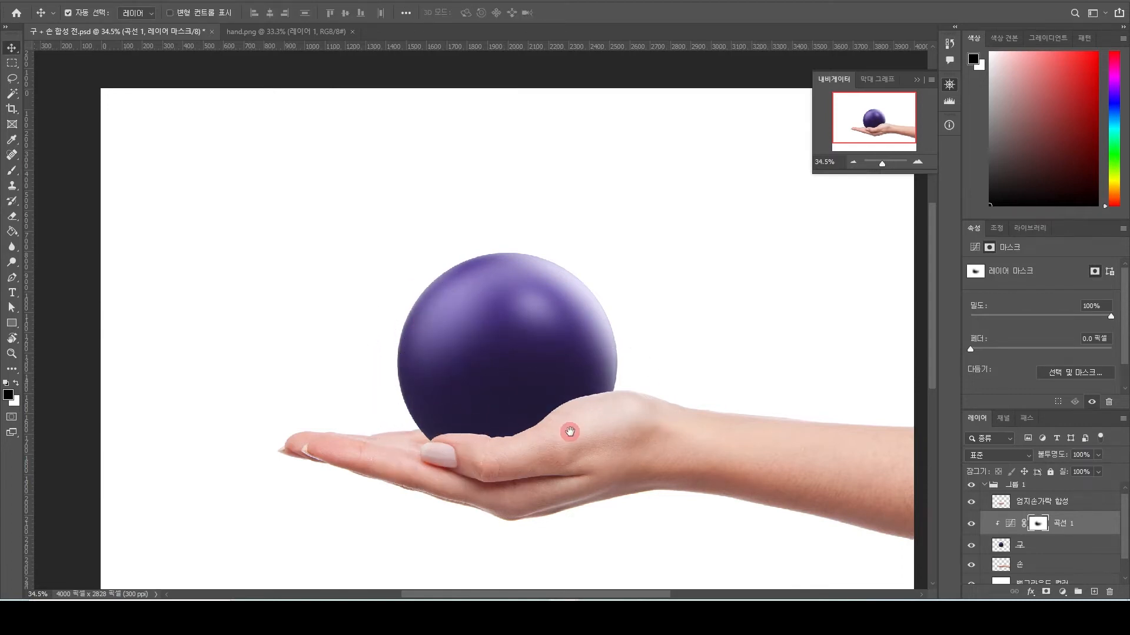
pyautogui.moveTo(567, 433); pyautogui.dragTo(567, 454)
pyautogui.click(971, 524)
pyautogui.click(971, 523)
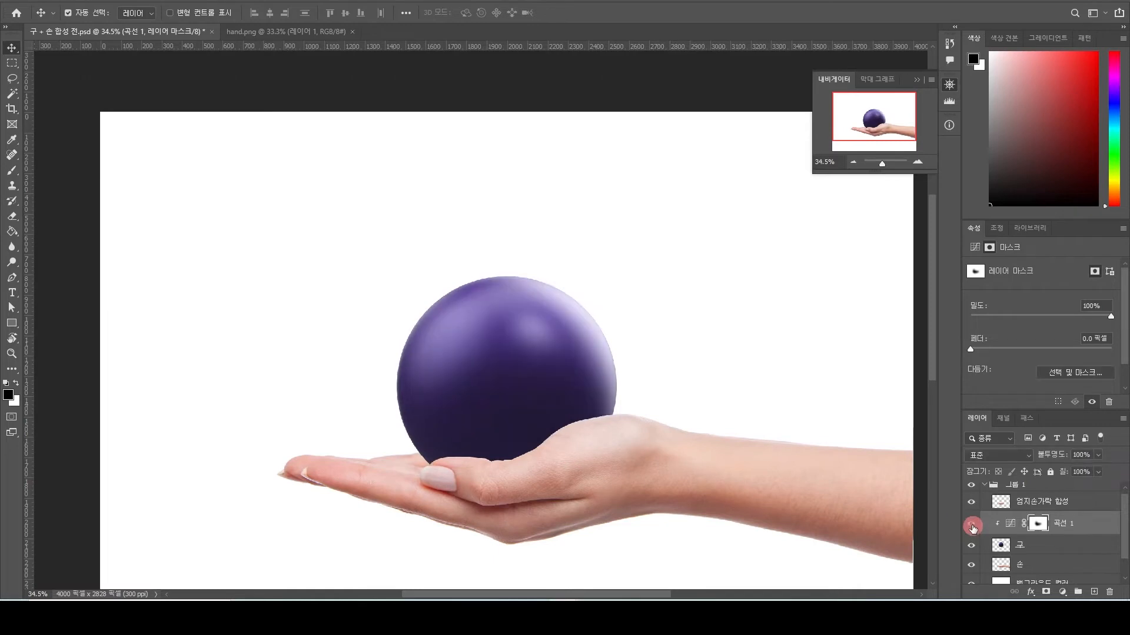
pyautogui.moveTo(616, 429); pyautogui.dragTo(630, 412)
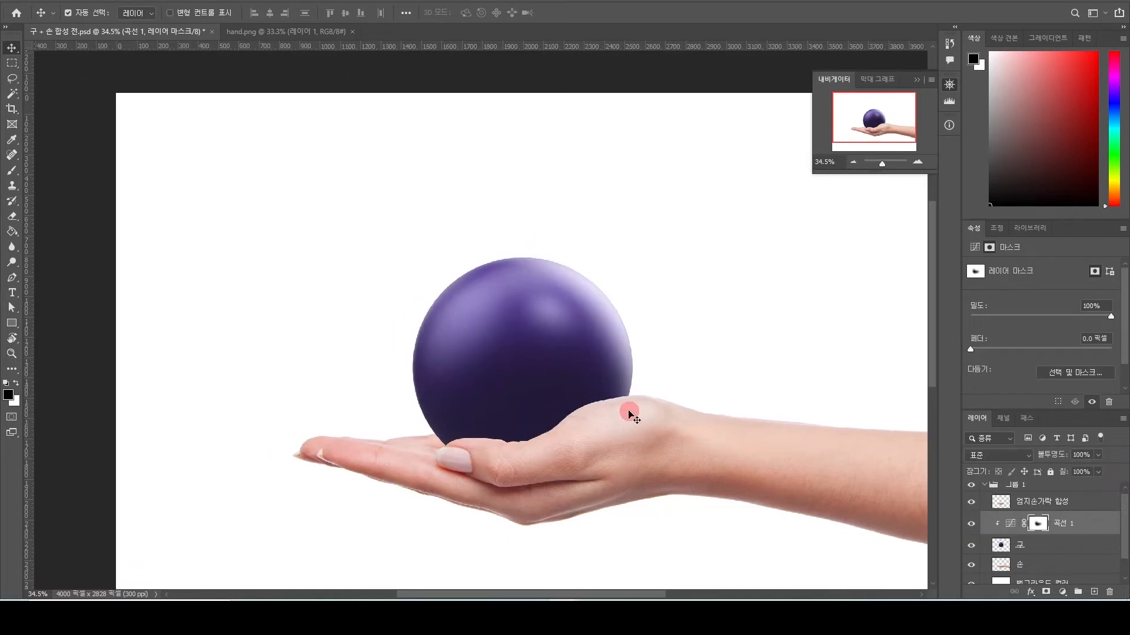
pyautogui.scroll(2, 547, 391)
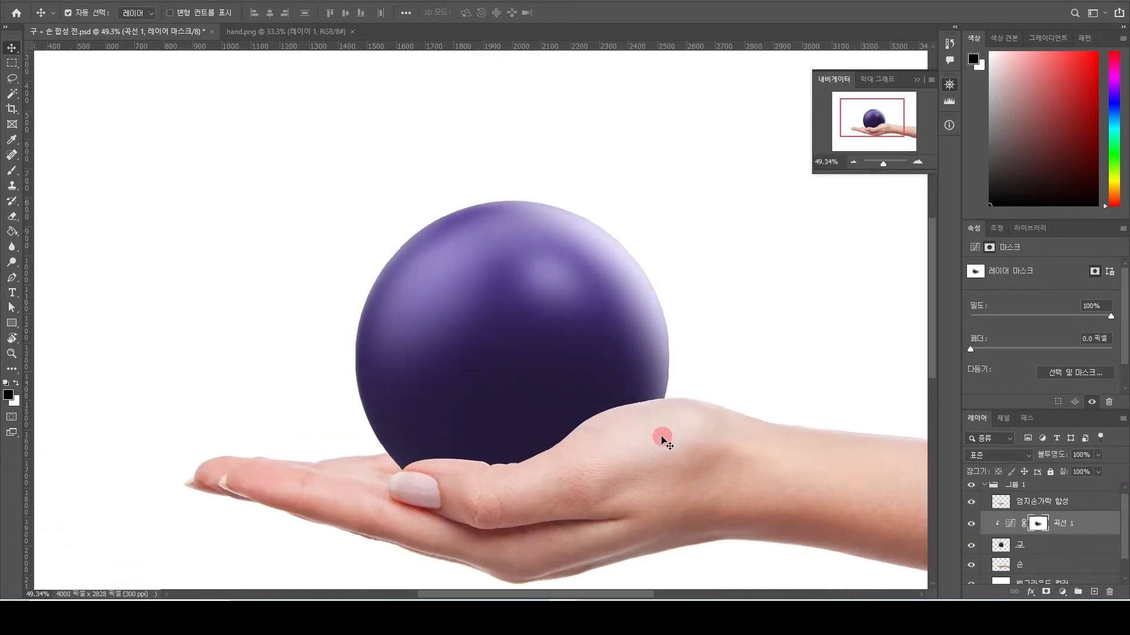
pyautogui.moveTo(663, 451); pyautogui.dragTo(665, 425)
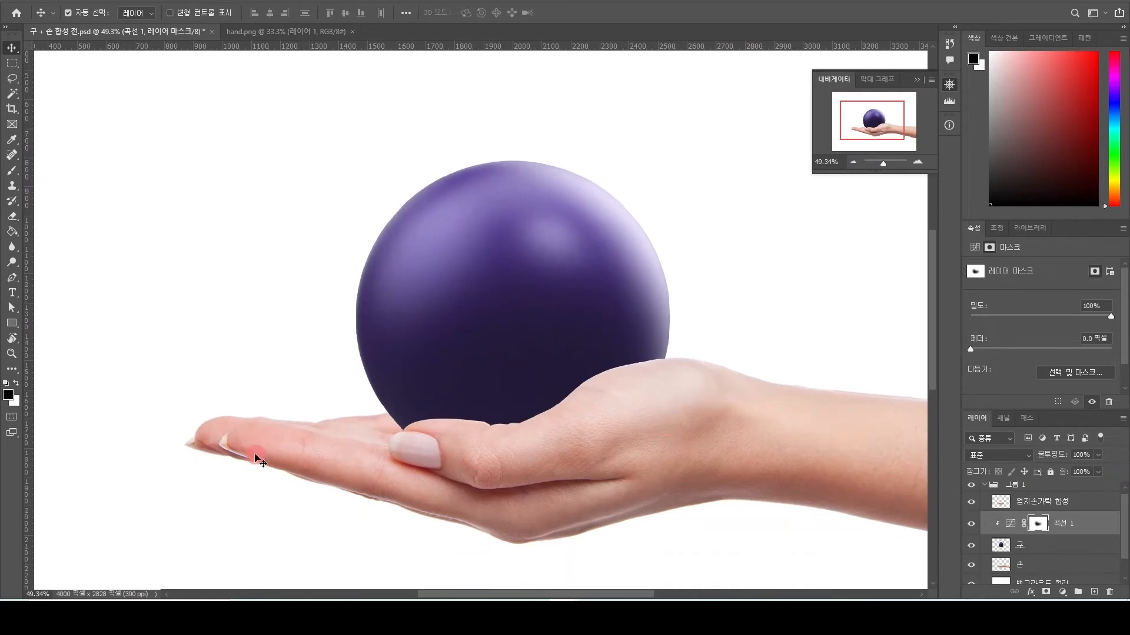
pyautogui.scroll(-1, 525, 420)
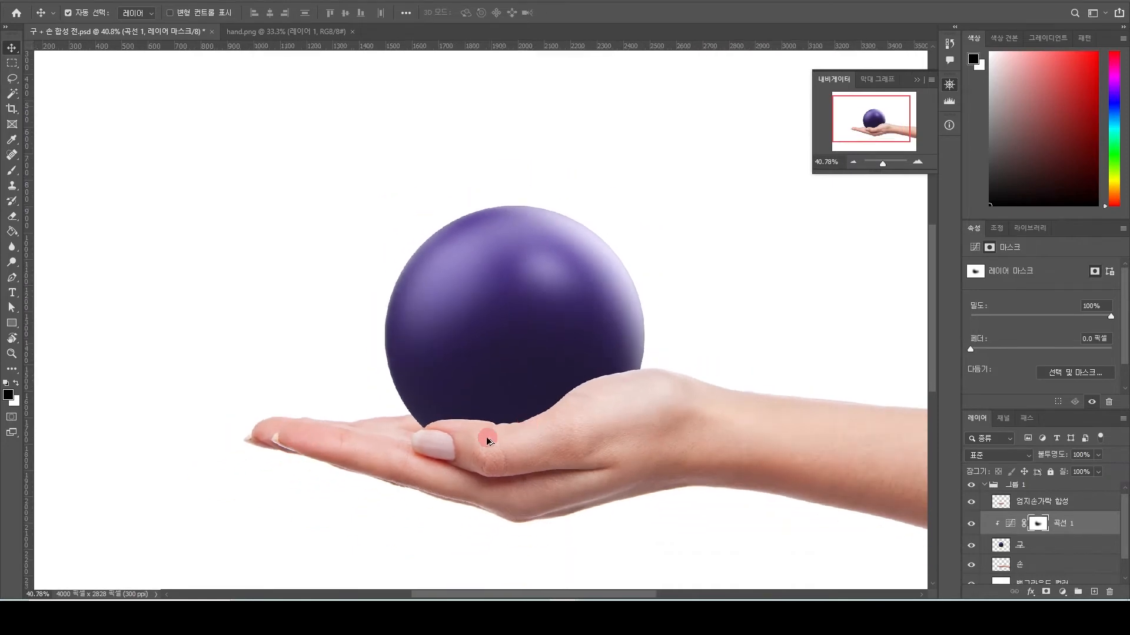
pyautogui.scroll(1, 486, 436)
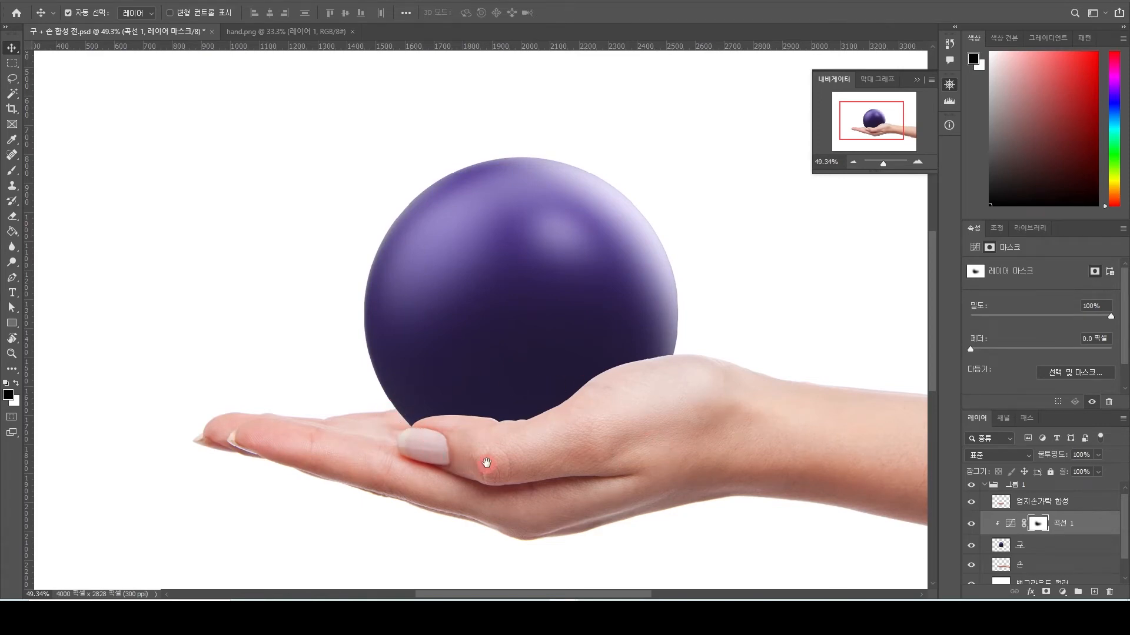
pyautogui.moveTo(486, 463); pyautogui.dragTo(473, 449)
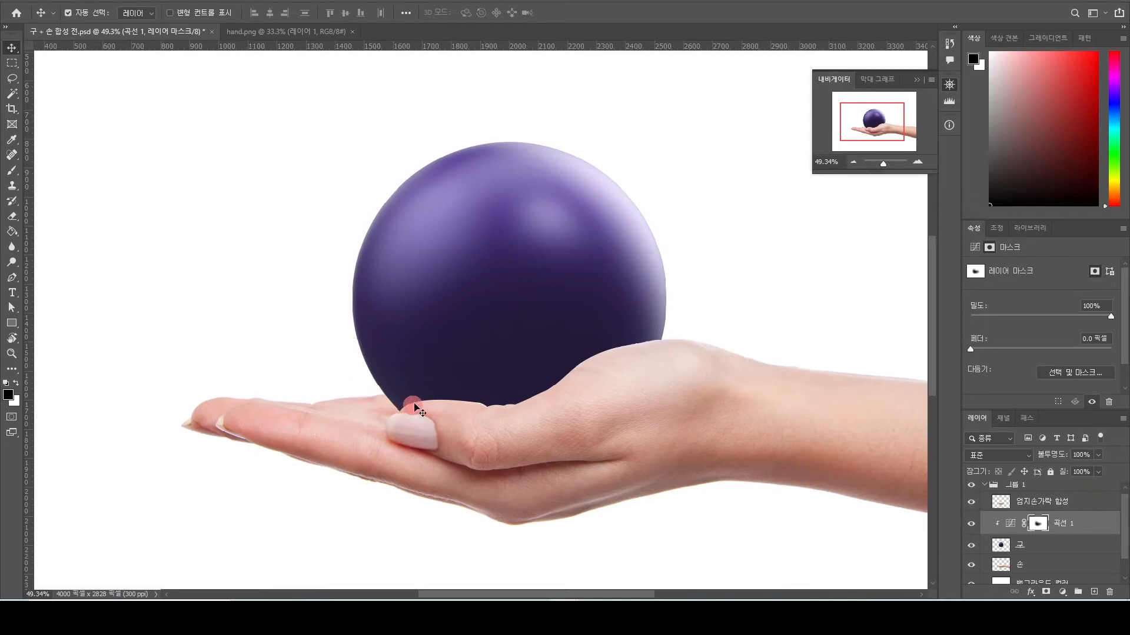
# Duplicate the sphere layer 구 and rename the copy 그림자
pyautogui.click(404, 351)
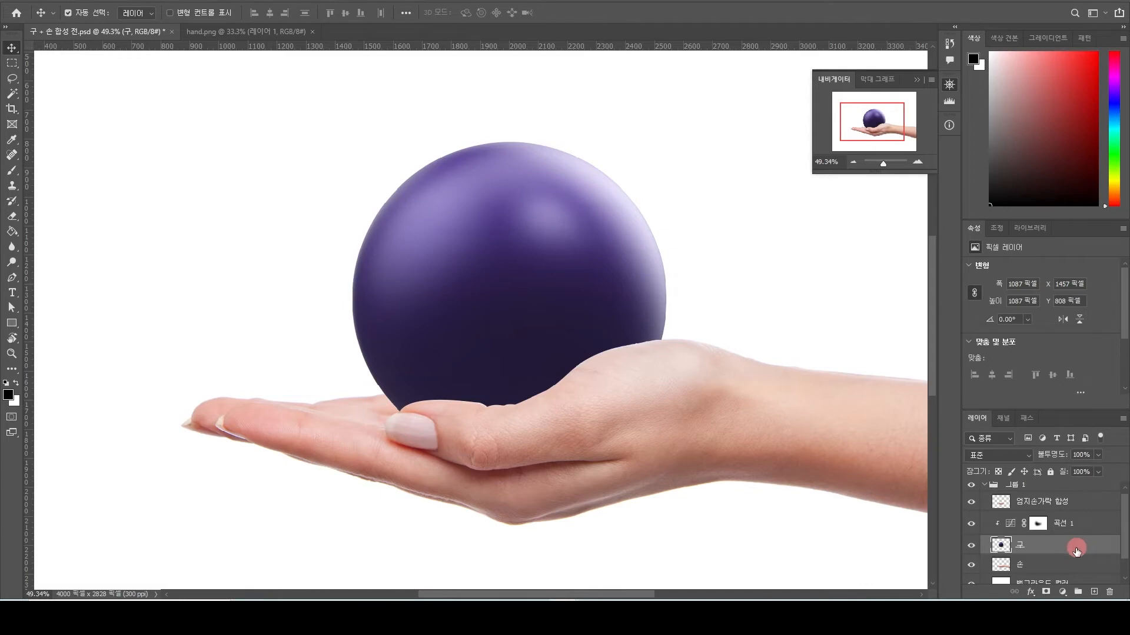
pyautogui.hotkey('ctrl', 'j')
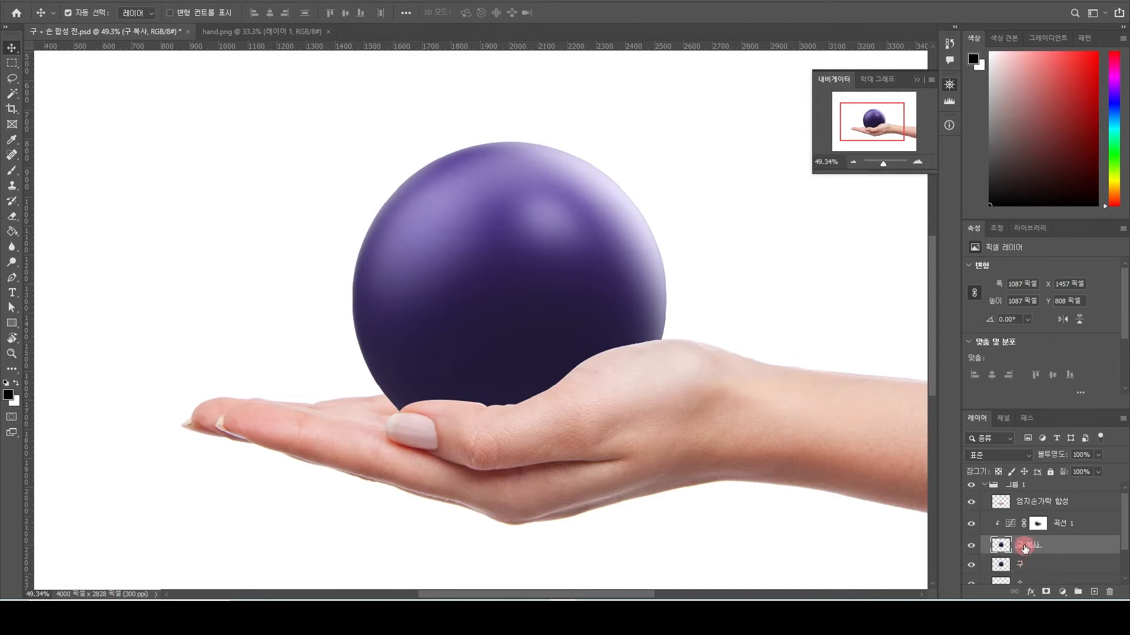
pyautogui.write('ㄱ')
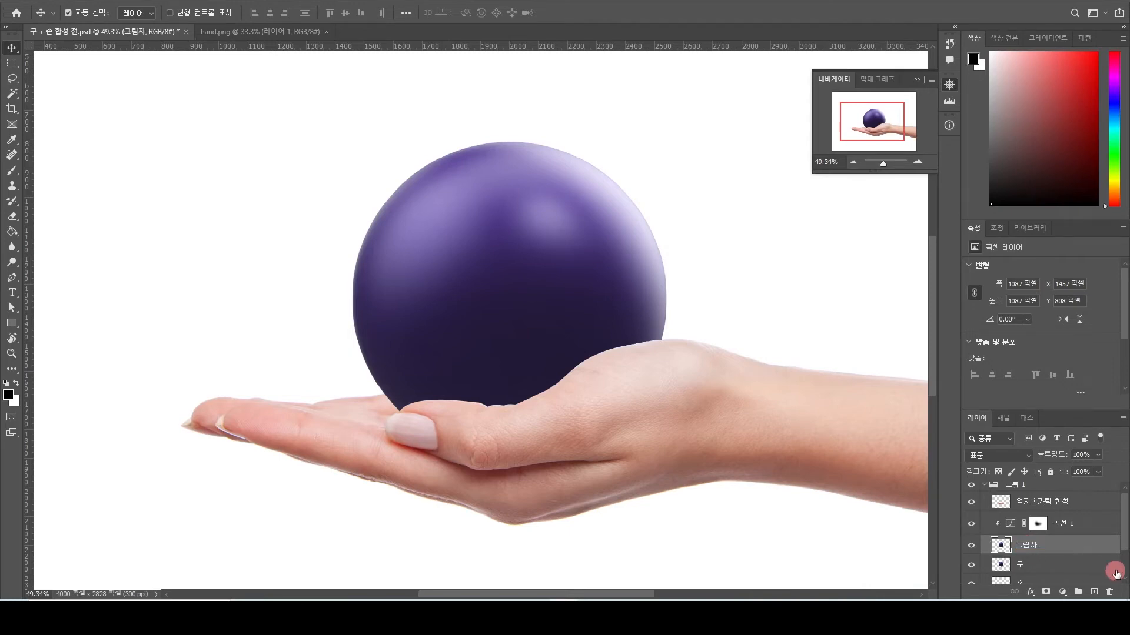
# Place the 그림자 layer directly below 구 and clip the Curves adjustment 곡선 1 to the sphere layer again
pyautogui.scroll(-2, 1072, 512)
pyautogui.moveTo(1049, 517); pyautogui.dragTo(1047, 540)
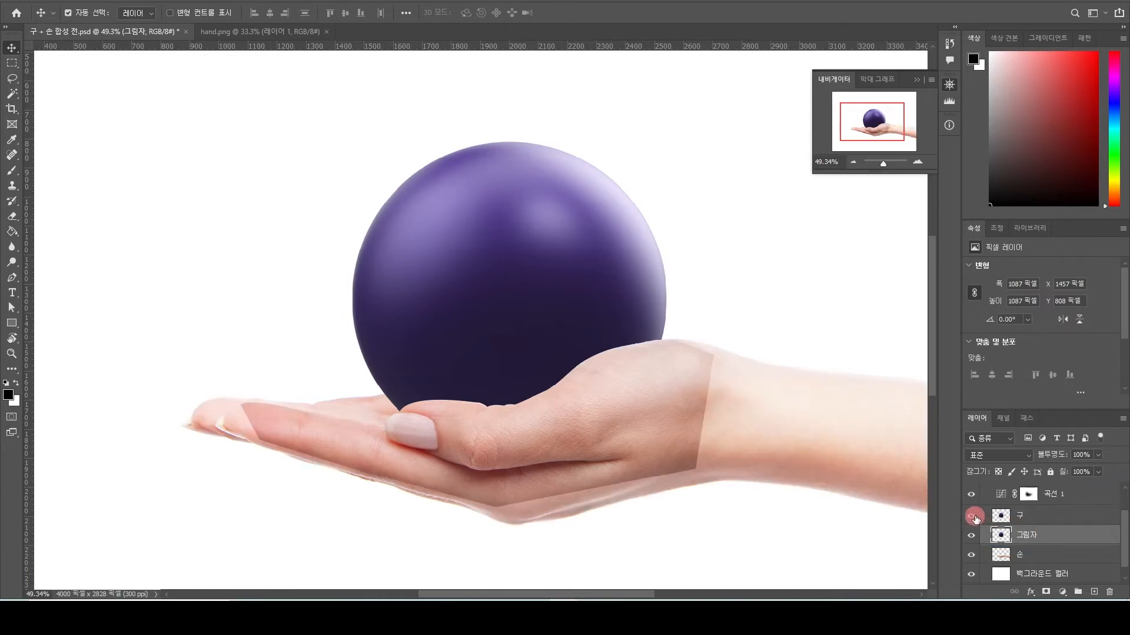
pyautogui.click(1037, 512)
pyautogui.scroll(1, 1053, 526)
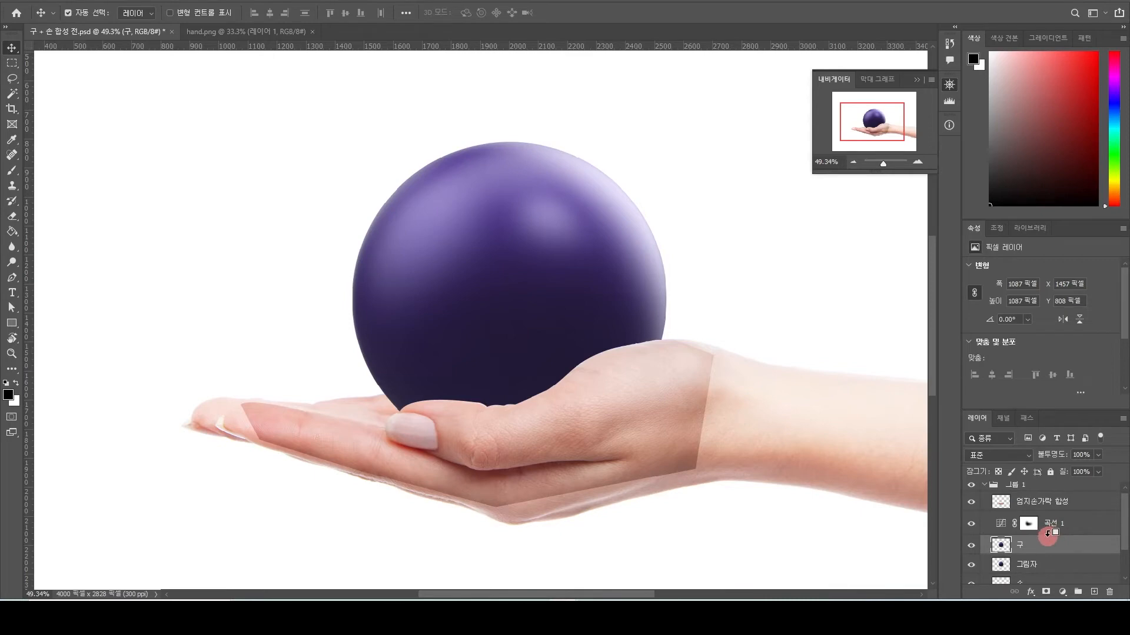
pyautogui.keyDown('alt'); pyautogui.click(1048, 534); pyautogui.keyUp('alt')
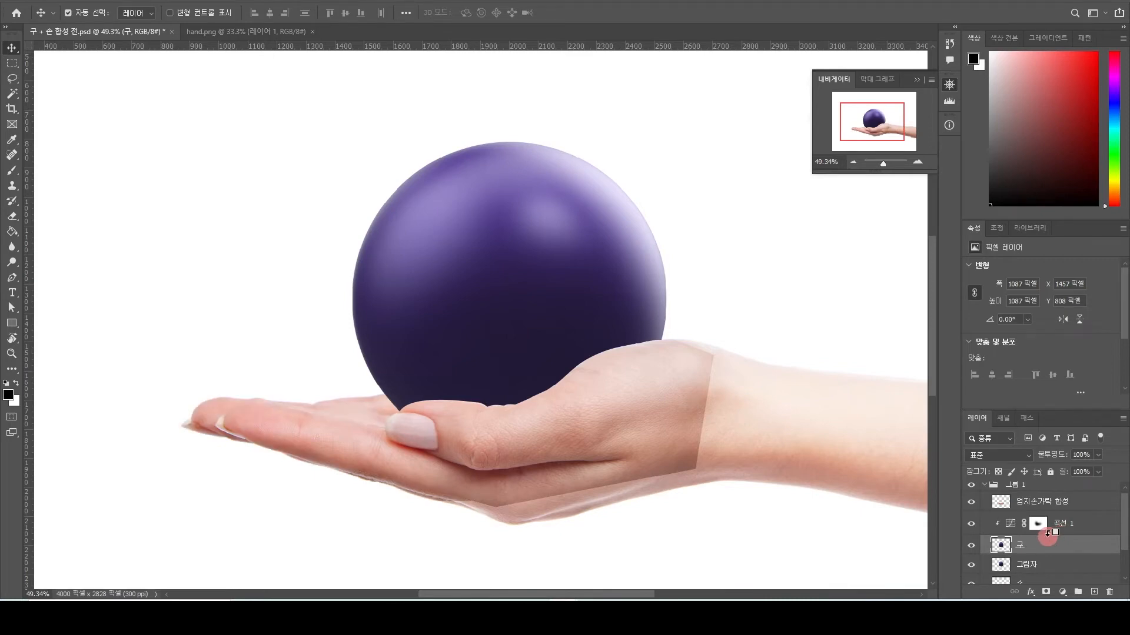
# Hide the original sphere and shift the 그림자 copy left to about X 1394 px
pyautogui.click(1035, 566)
pyautogui.moveTo(461, 335); pyautogui.dragTo(518, 353)
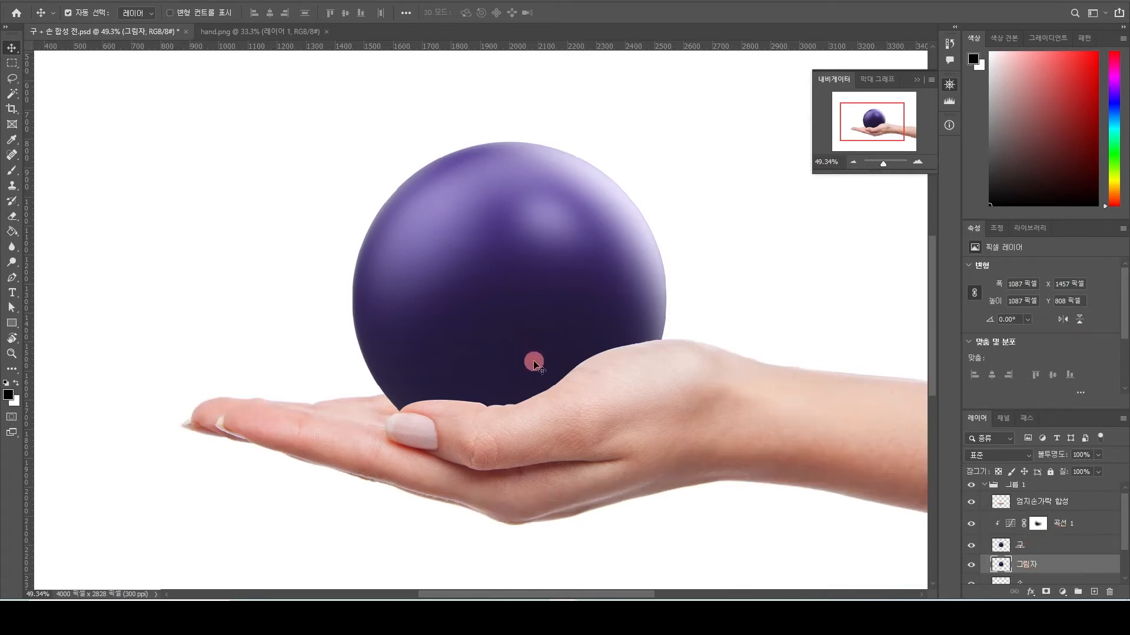
pyautogui.click(971, 546)
pyautogui.moveTo(479, 345)
pyautogui.mouseDown()
pyautogui.moveTo(443, 343)
pyautogui.moveTo(479, 343)
pyautogui.moveTo(464, 352)
pyautogui.mouseUp()
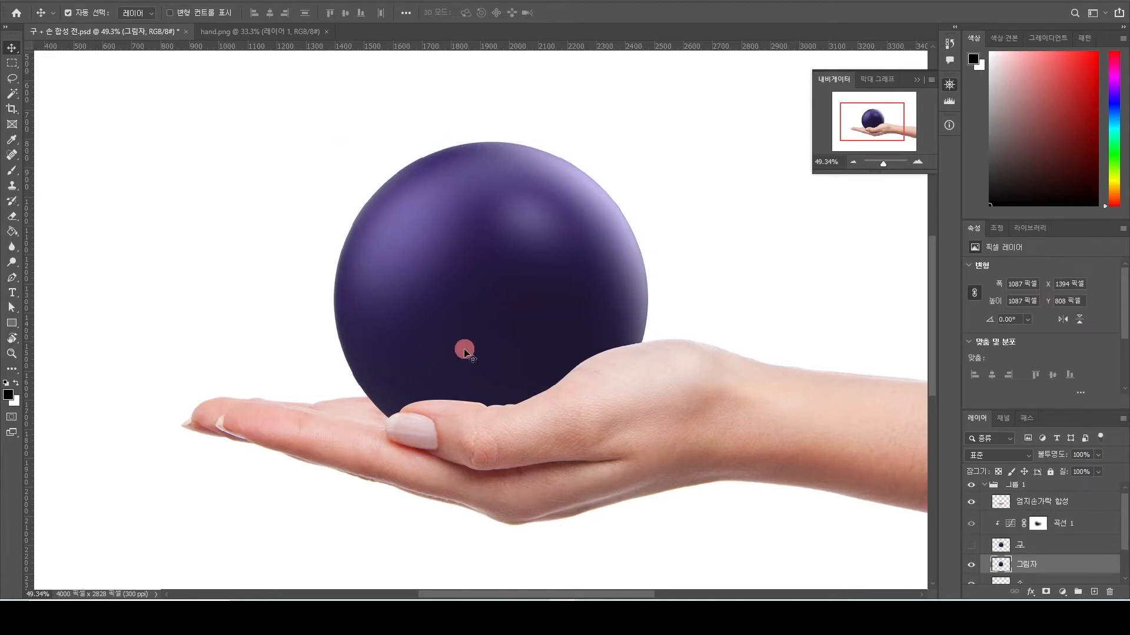
# Show the sphere again, load the 그림자 layer's outline as a selection, fill it with black, and deselect
pyautogui.hotkey('alt', 'BackSpace')
pyautogui.hotkey('ctrl', 'z')
pyautogui.click(971, 545)
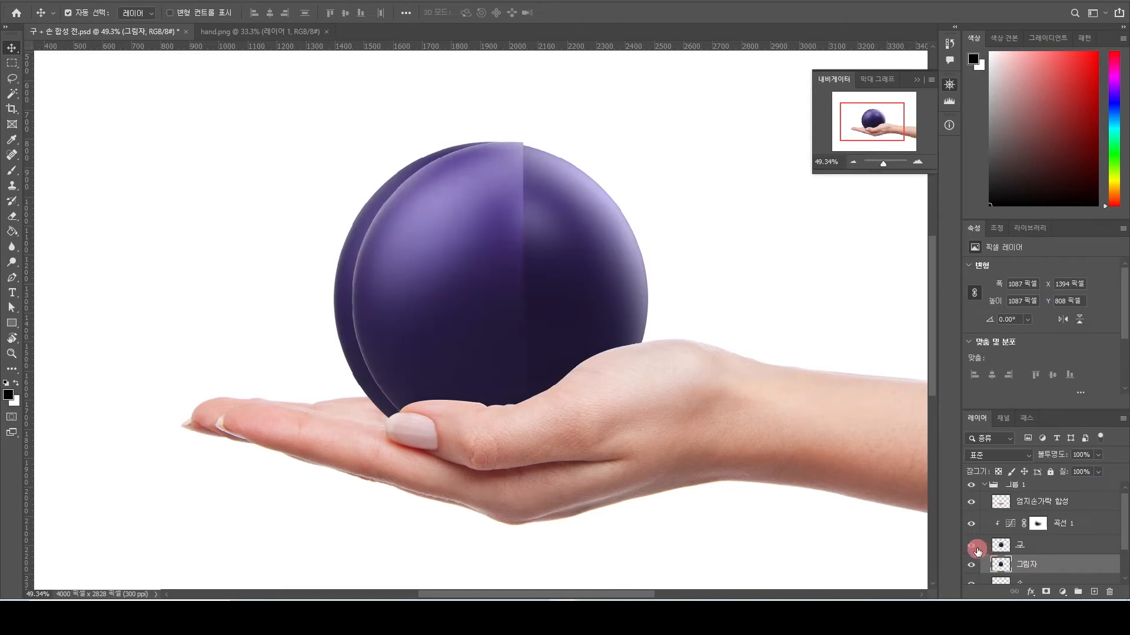
pyautogui.keyDown('ctrl'); pyautogui.click(1001, 569); pyautogui.keyUp('ctrl')
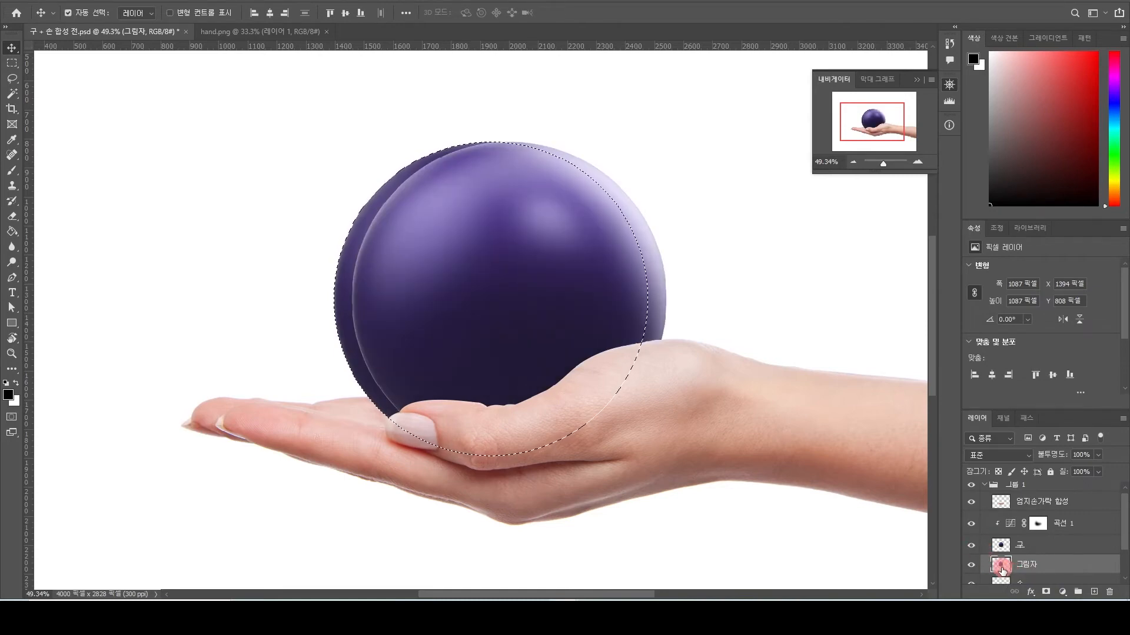
pyautogui.hotkey('alt', 'BackSpace')
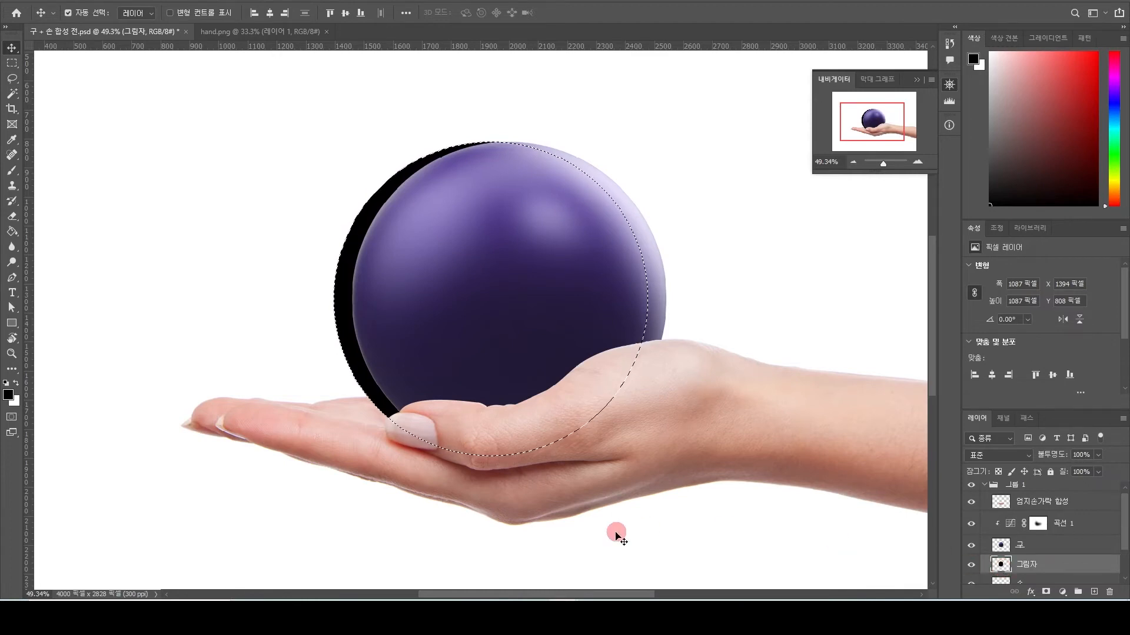
pyautogui.hotkey('ctrl', 'd')
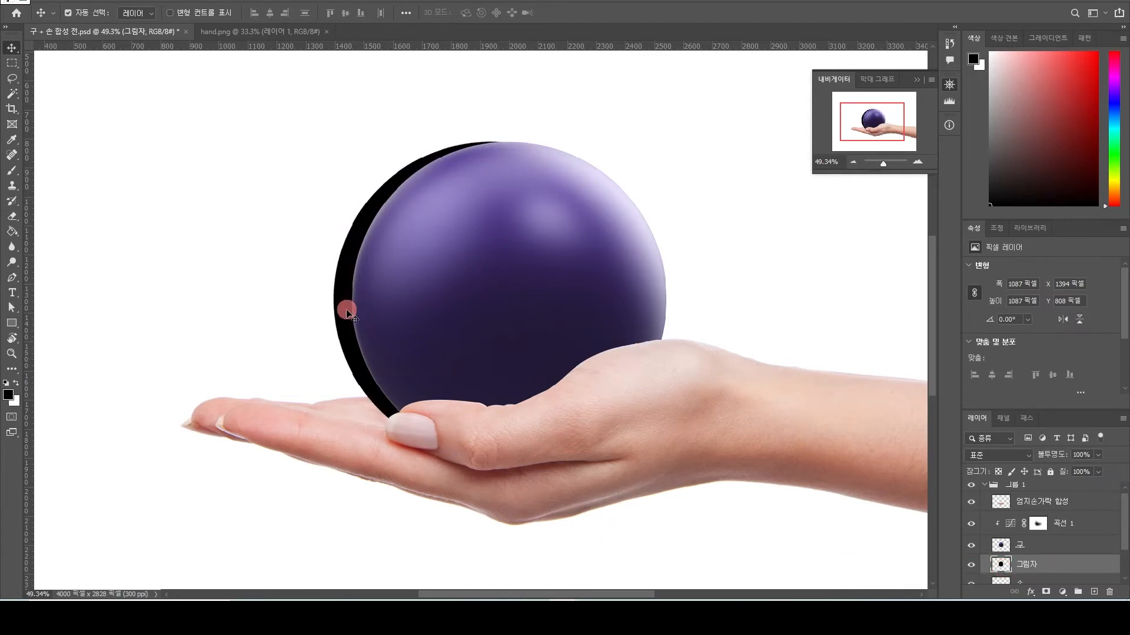
# Move the black shadow closer behind the sphere to about X 1416 px, and compare with the sphere and shadow layers hidden and shown
pyautogui.moveTo(339, 310); pyautogui.dragTo(353, 331)
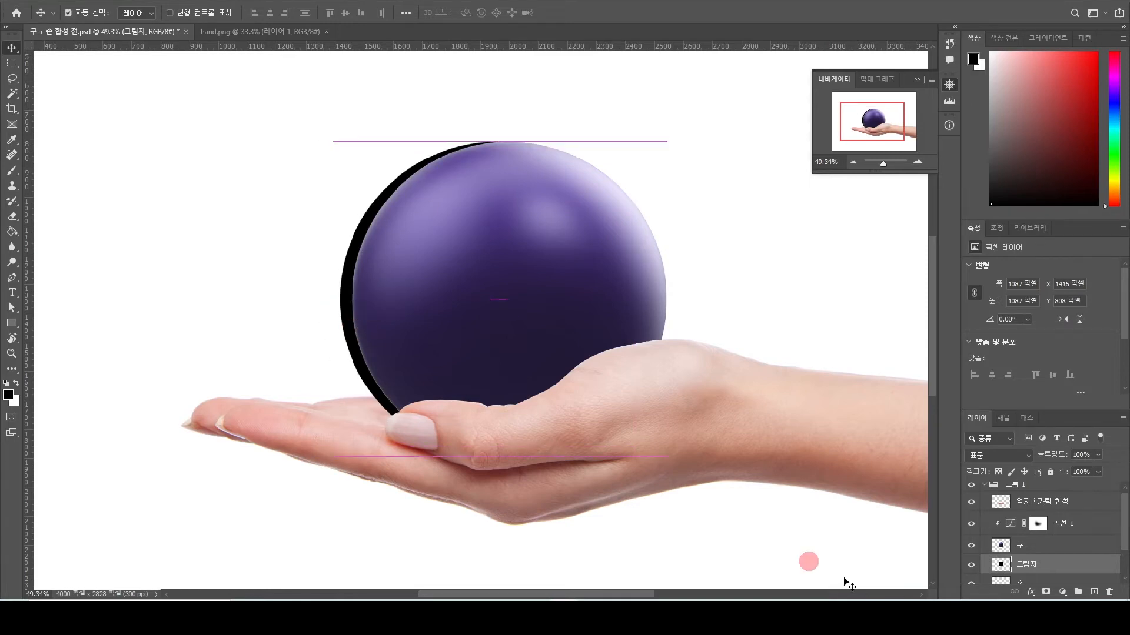
pyautogui.click(971, 545)
pyautogui.click(971, 545)
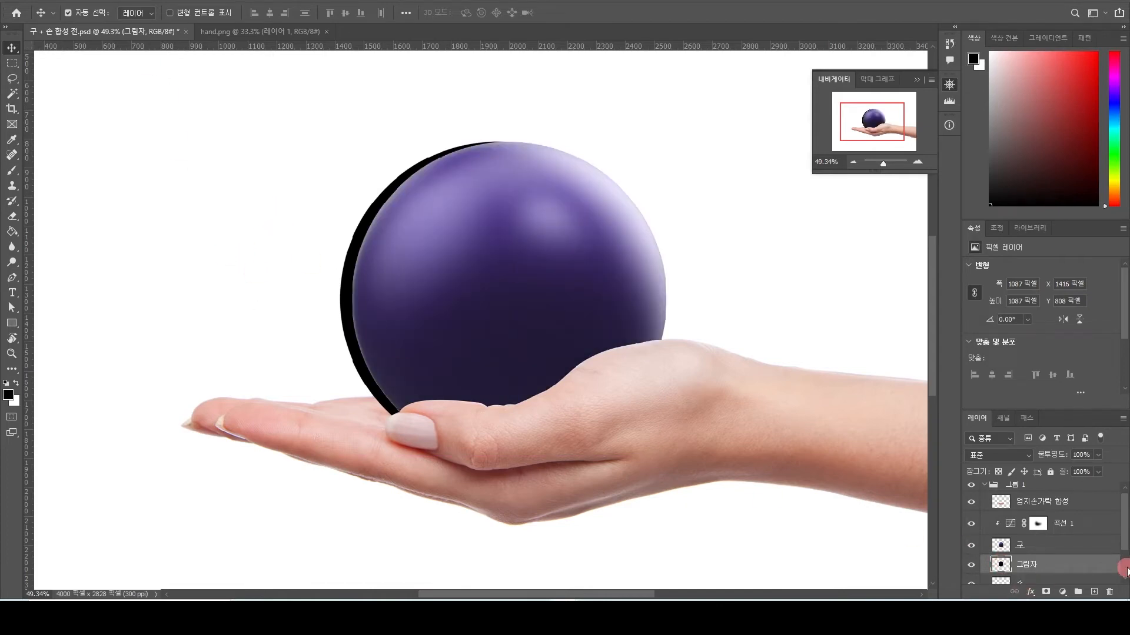
pyautogui.scroll(-2, 1122, 568)
pyautogui.click(971, 535)
pyautogui.click(971, 535)
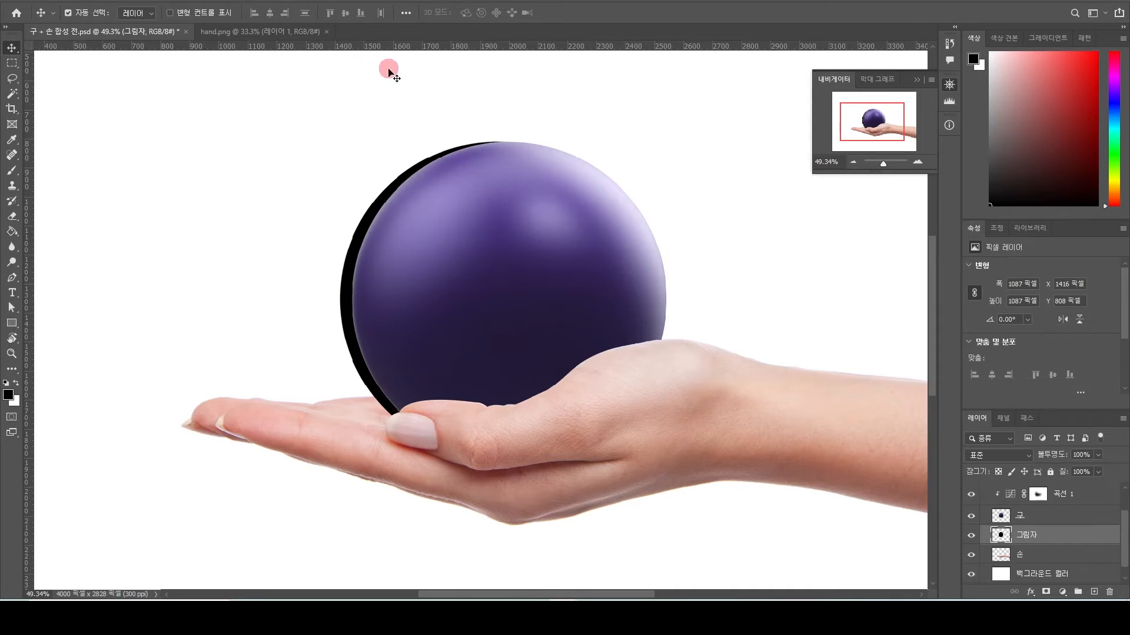
# Convert the 그림자 layer to a smart object (고급 개체) so filters stay editable
pyautogui.click(263, 1)
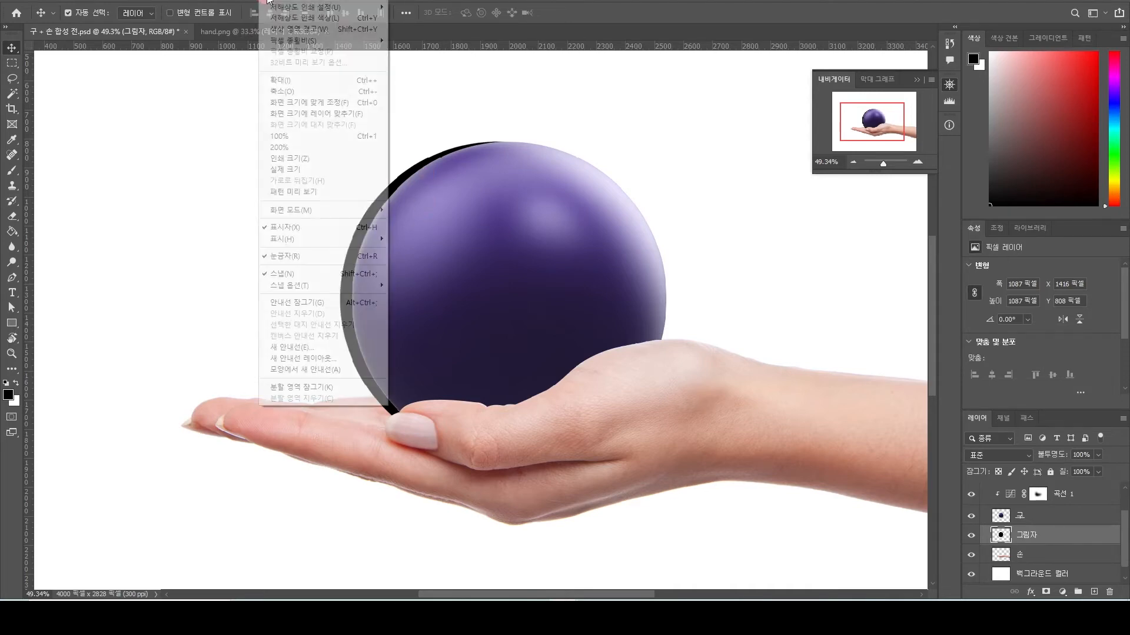
pyautogui.moveTo(216, 2)
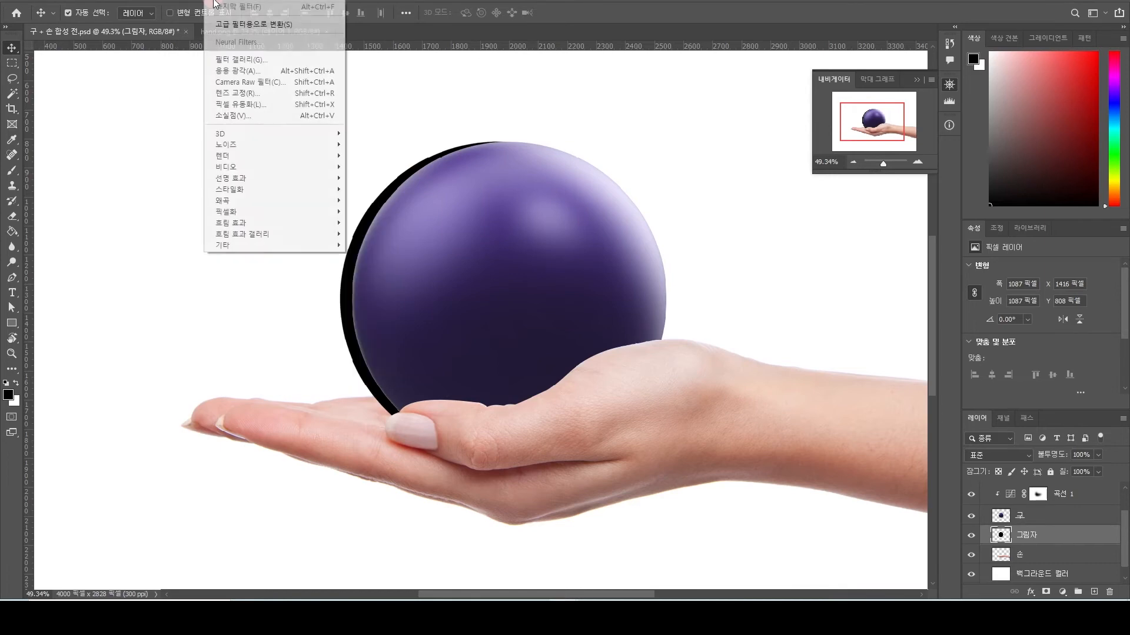
pyautogui.rightClick(1047, 535)
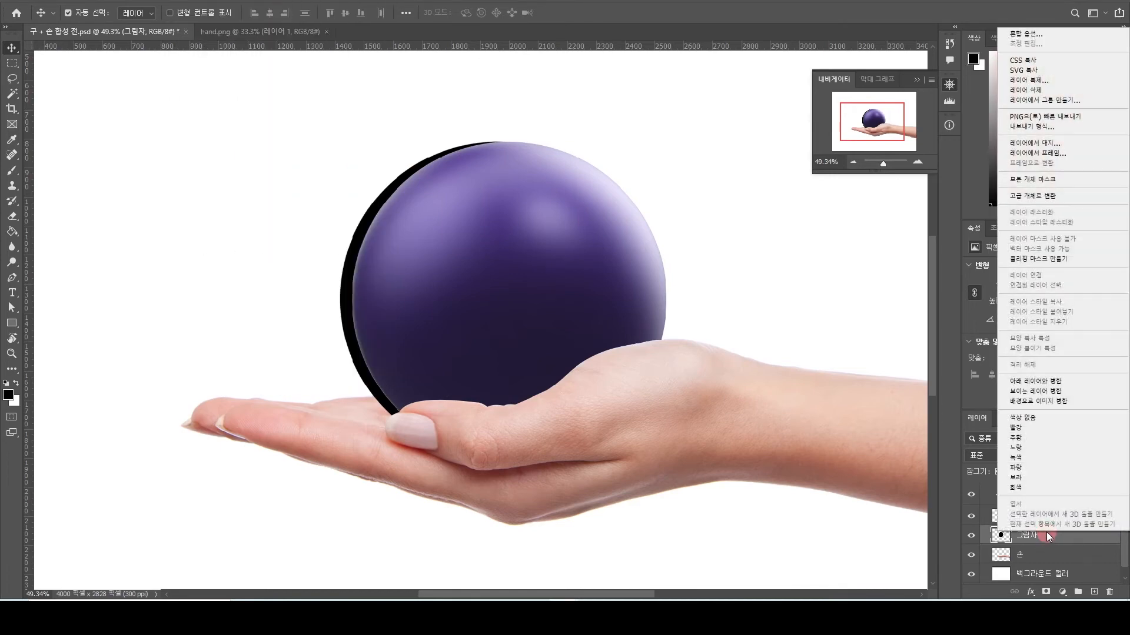
pyautogui.click(1045, 198)
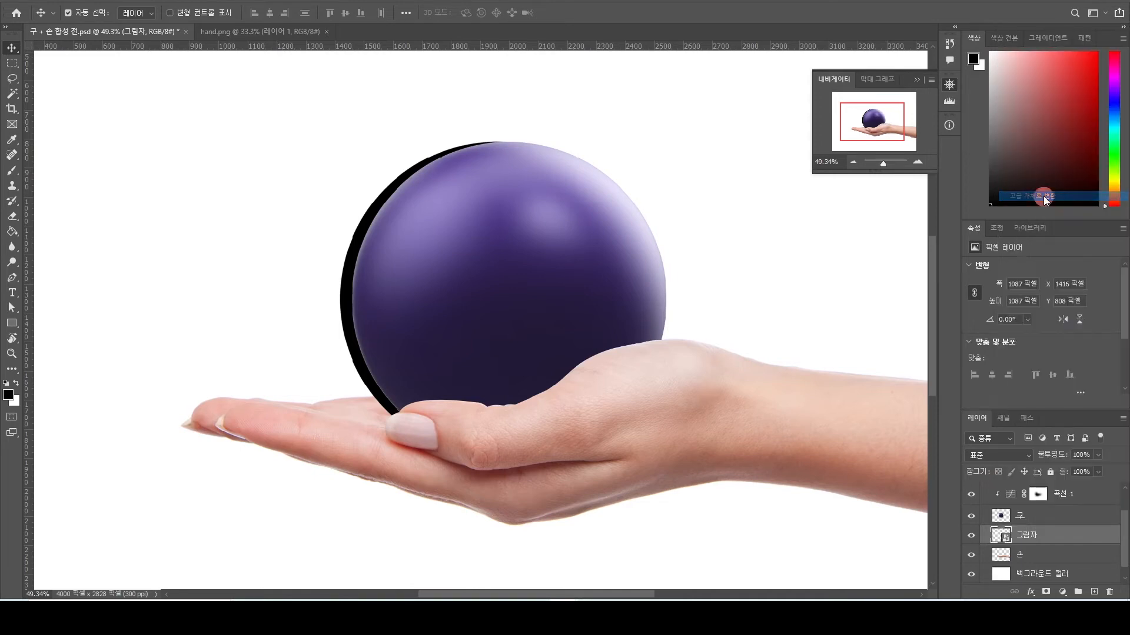
# Apply a Gaussian Blur (가우시안 흐림 효과) with a radius of about 8 px to the shadow smart object
pyautogui.click(232, 0)
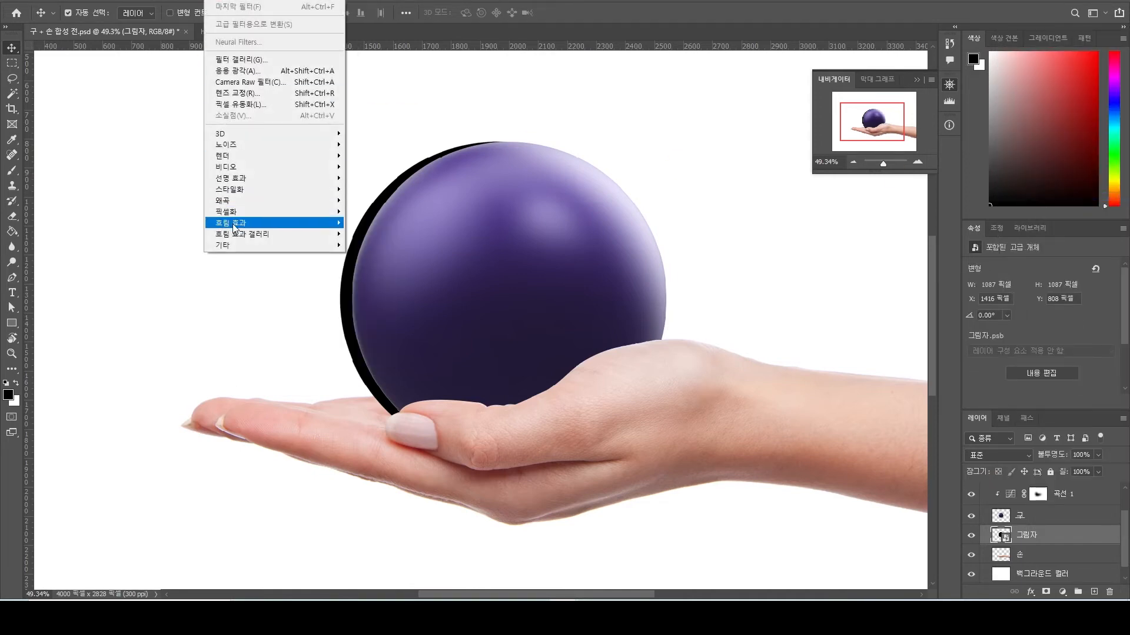
pyautogui.click(368, 245)
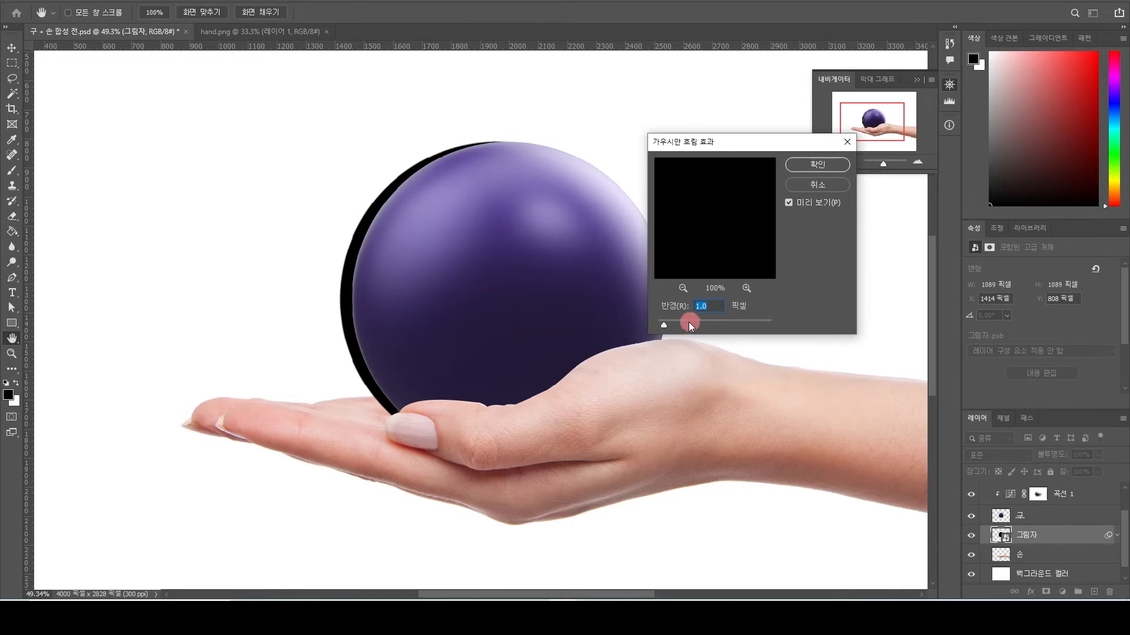
pyautogui.moveTo(683, 323)
pyautogui.mouseDown()
pyautogui.moveTo(717, 327)
pyautogui.moveTo(698, 323)
pyautogui.mouseUp()
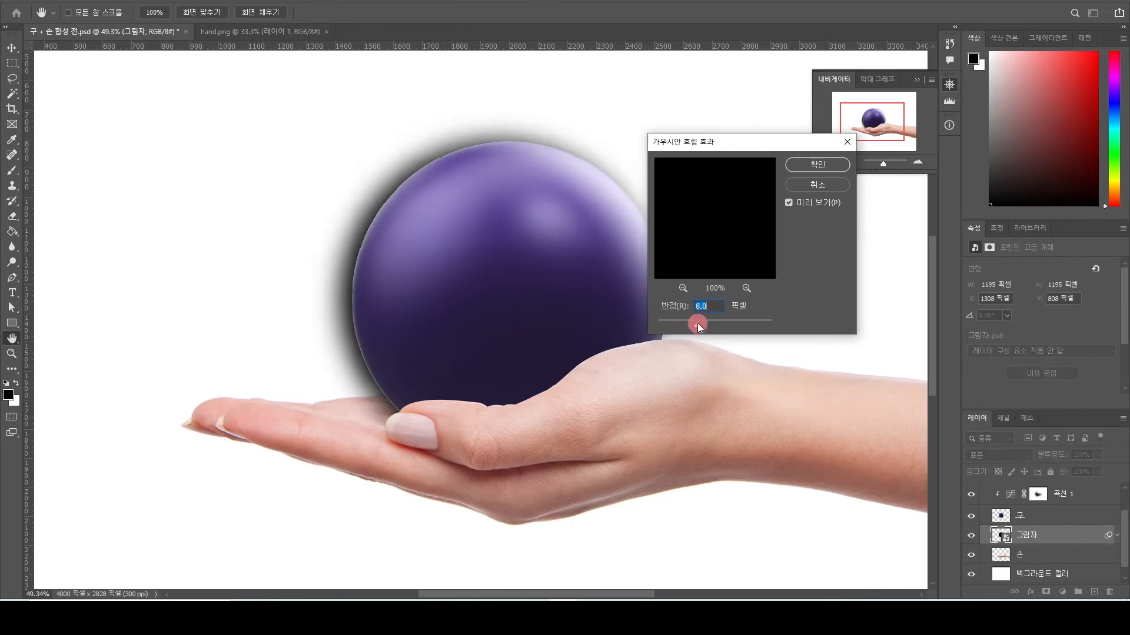
pyautogui.click(821, 164)
# Reopen the shadow's Gaussian Blur smart filter and try smaller and larger radii
pyautogui.click(1027, 537)
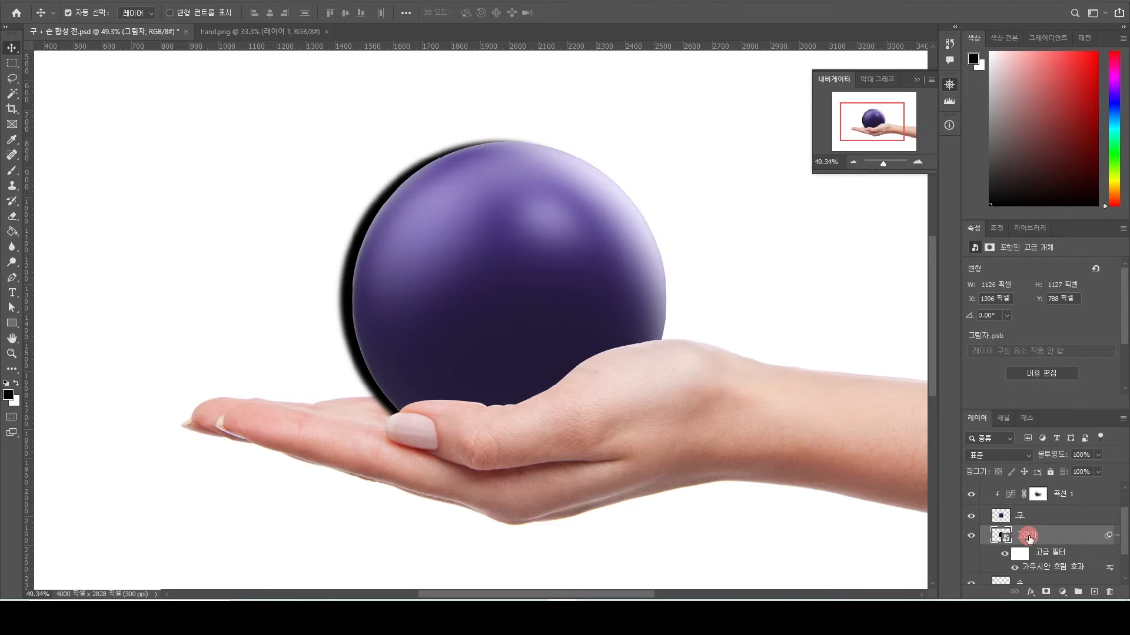
pyautogui.doubleClick(1044, 567)
pyautogui.moveTo(688, 319); pyautogui.dragTo(676, 326)
pyautogui.moveTo(668, 327); pyautogui.dragTo(697, 327)
pyautogui.click(795, 166)
# Try painting black over the sphere in the blur's filter mask, undo back to before the blur, and restore the filter
pyautogui.click(1024, 558)
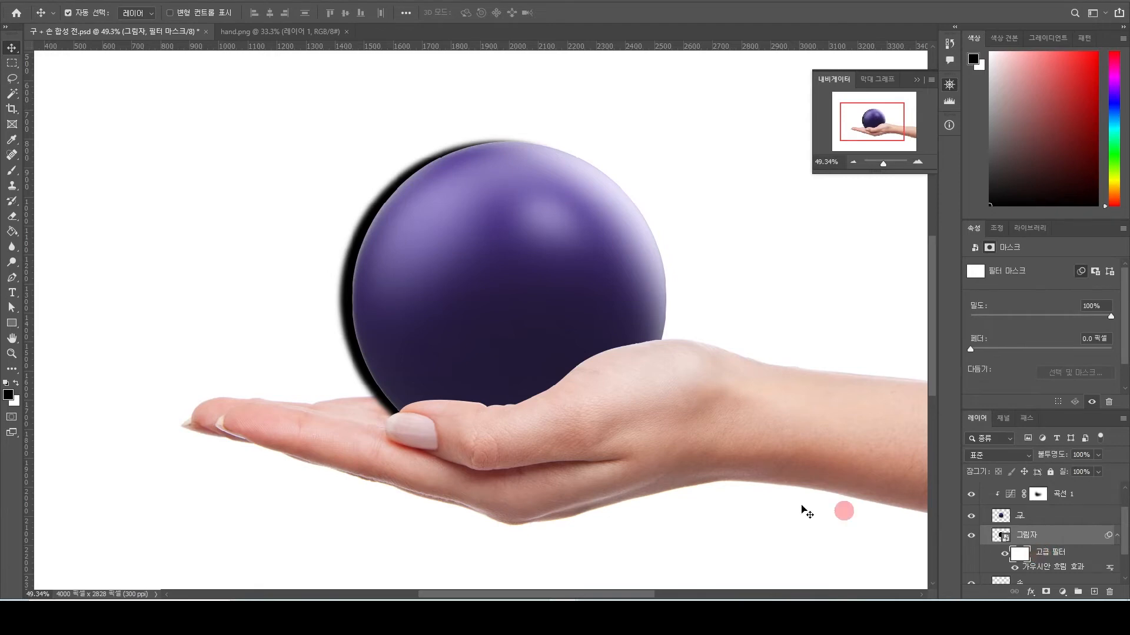
pyautogui.press('b')
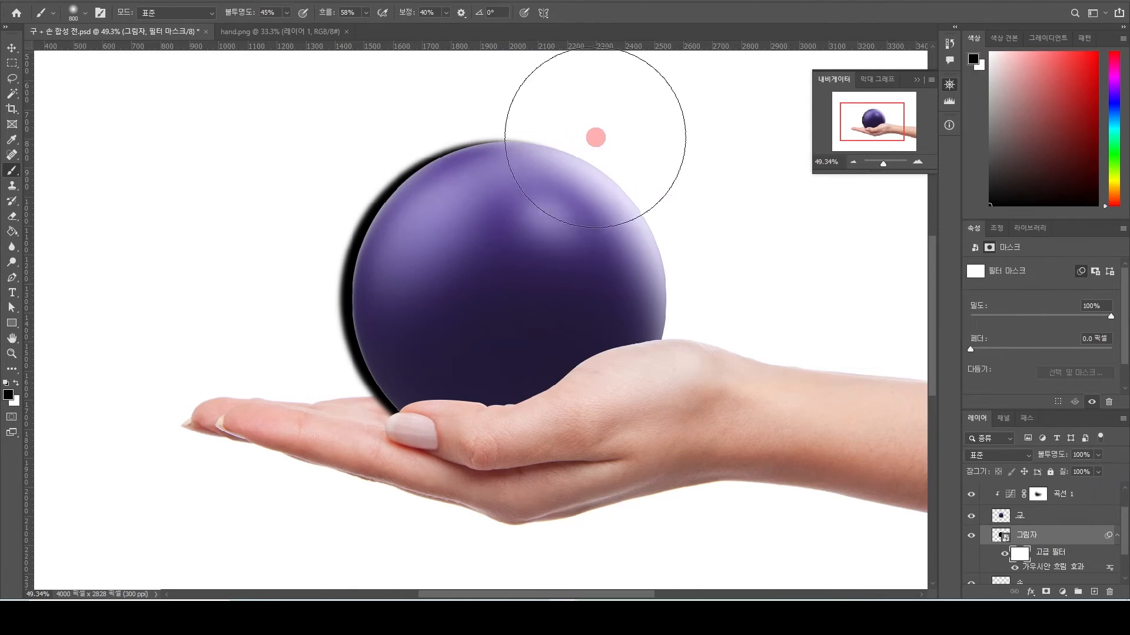
pyautogui.moveTo(509, 149)
pyautogui.mouseDown()
pyautogui.moveTo(368, 213)
pyautogui.moveTo(338, 369)
pyautogui.moveTo(353, 412)
pyautogui.moveTo(330, 354)
pyautogui.moveTo(422, 206)
pyautogui.moveTo(374, 454)
pyautogui.moveTo(401, 473)
pyautogui.moveTo(347, 270)
pyautogui.moveTo(395, 248)
pyautogui.moveTo(315, 378)
pyautogui.moveTo(503, 175)
pyautogui.moveTo(440, 216)
pyautogui.moveTo(515, 236)
pyautogui.mouseUp()
pyautogui.hotkey('ctrl', 'z')
pyautogui.hotkey('ctrl', 'z')
pyautogui.hotkey('ctrl', 'z')
pyautogui.hotkey('ctrl', 'z')
pyautogui.hotkey('ctrl', 'z')
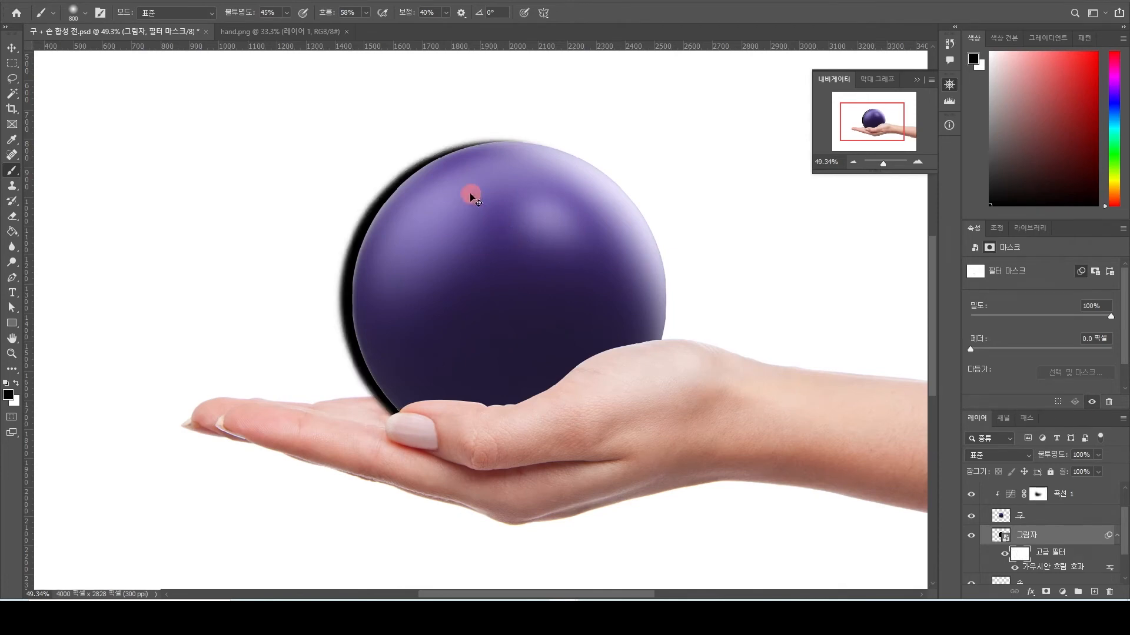
pyautogui.press('v')
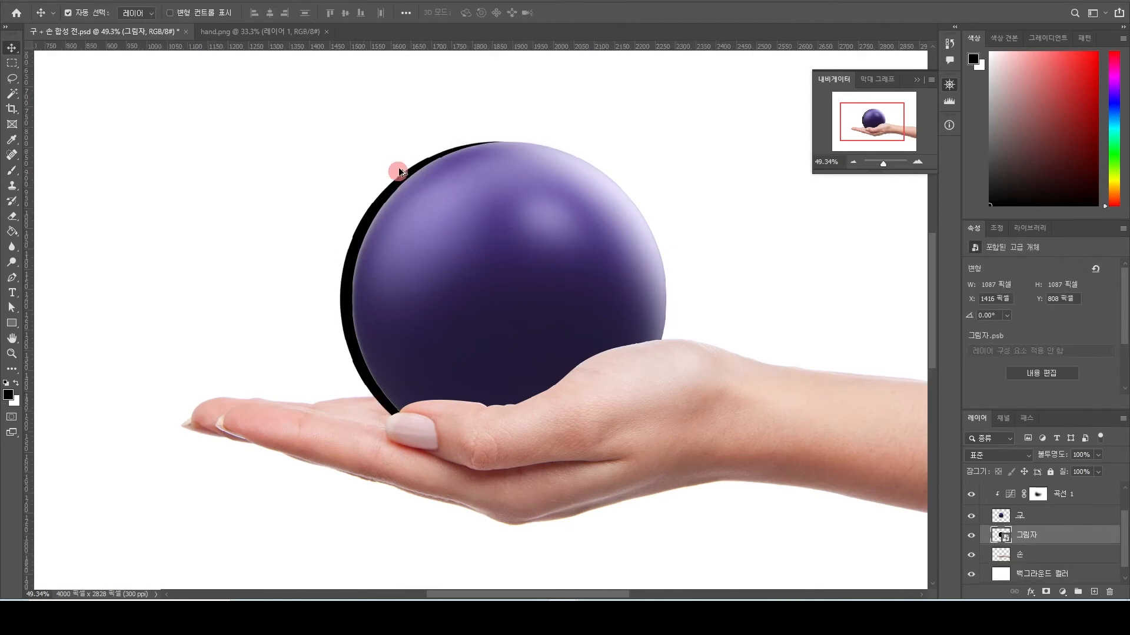
pyautogui.scroll(3, 406, 167)
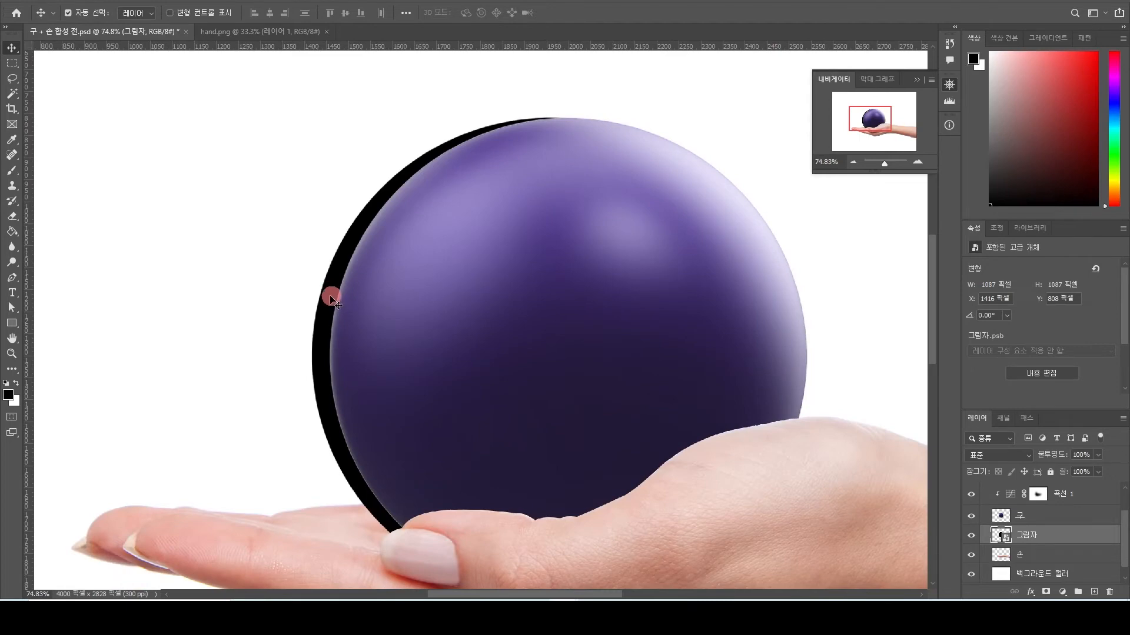
pyautogui.hotkey('ctrl', 'shift', 'z')
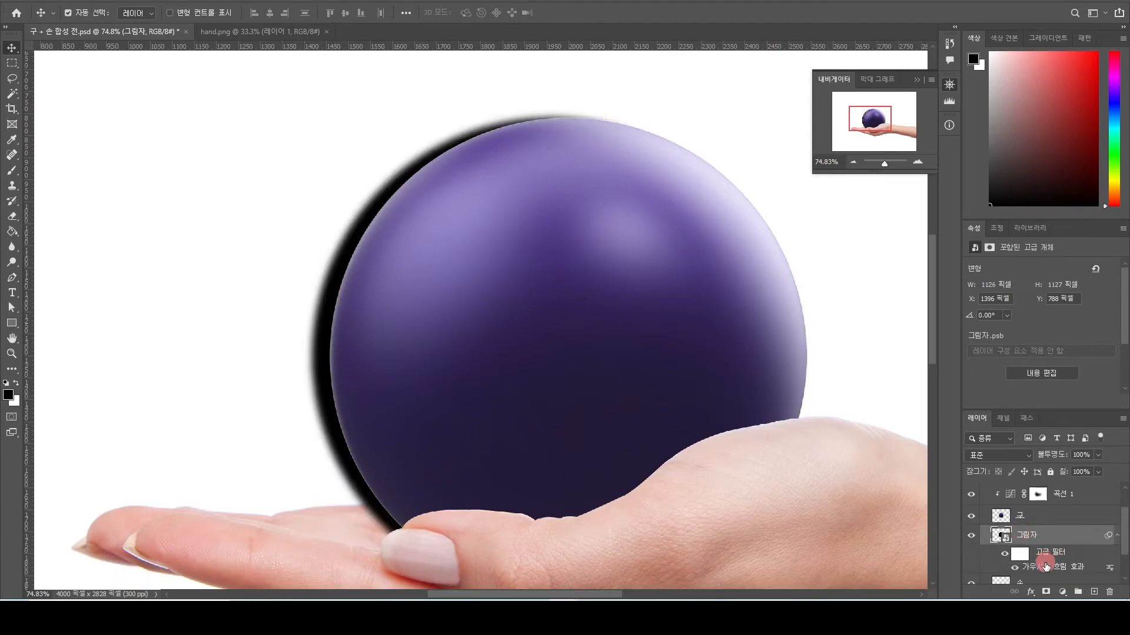
# Set the shadow's Gaussian Blur smart filter radius to 89.9 px
pyautogui.doubleClick(1044, 568)
pyautogui.click(730, 325)
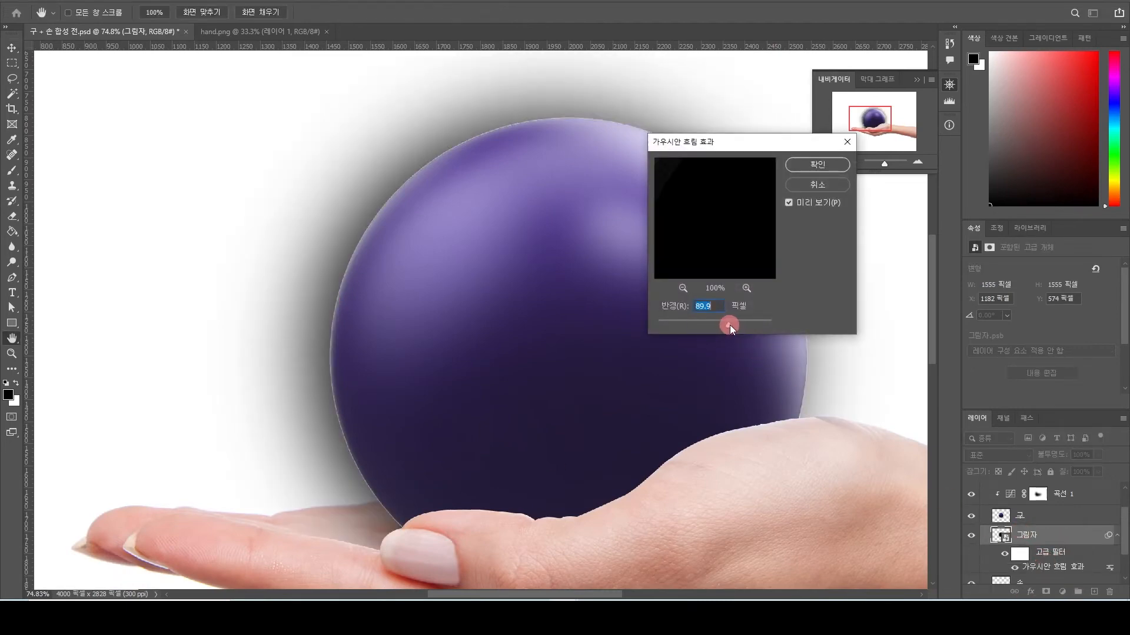
pyautogui.click(828, 161)
pyautogui.scroll(-3, 634, 291)
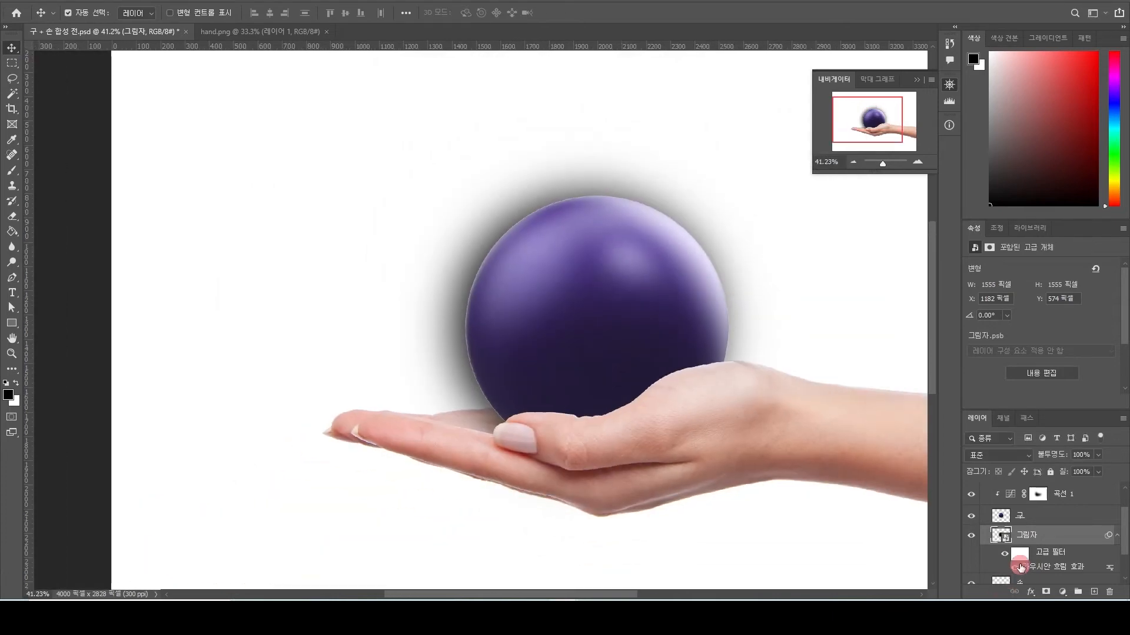
# Try painting black over the shadow's left side in the blur's filter mask, and undo all the strokes
pyautogui.click(1019, 554)
pyautogui.press('b')
pyautogui.moveTo(536, 226)
pyautogui.mouseDown()
pyautogui.moveTo(598, 194)
pyautogui.moveTo(403, 320)
pyautogui.moveTo(504, 232)
pyautogui.mouseUp()
pyautogui.moveTo(414, 442)
pyautogui.mouseDown()
pyautogui.moveTo(453, 297)
pyautogui.moveTo(529, 446)
pyautogui.moveTo(468, 317)
pyautogui.mouseUp()
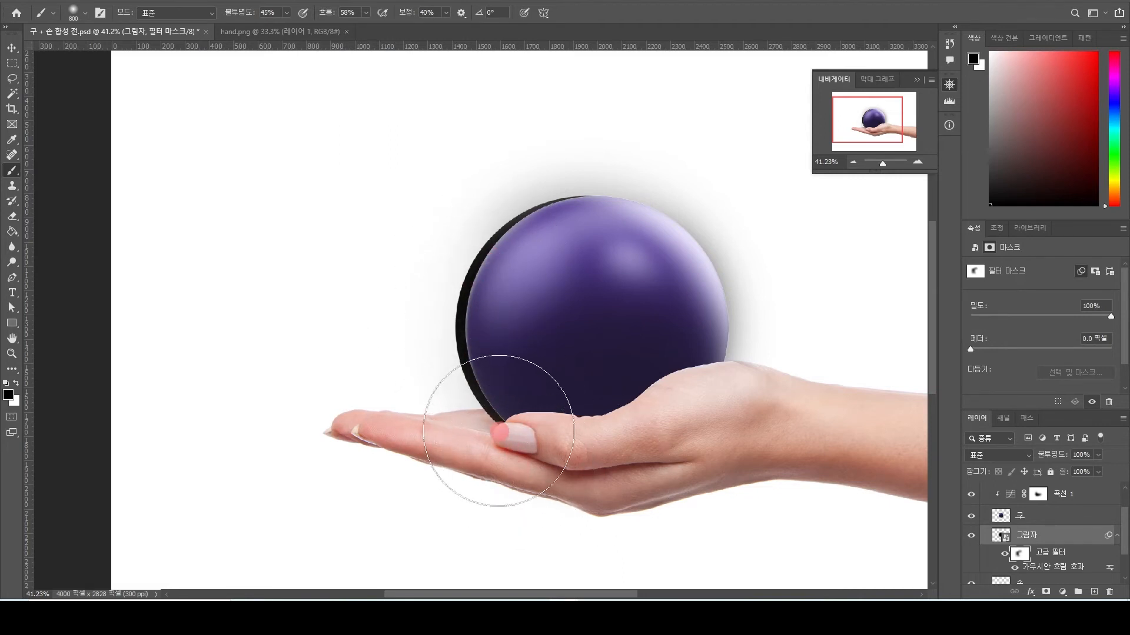
pyautogui.press('v')
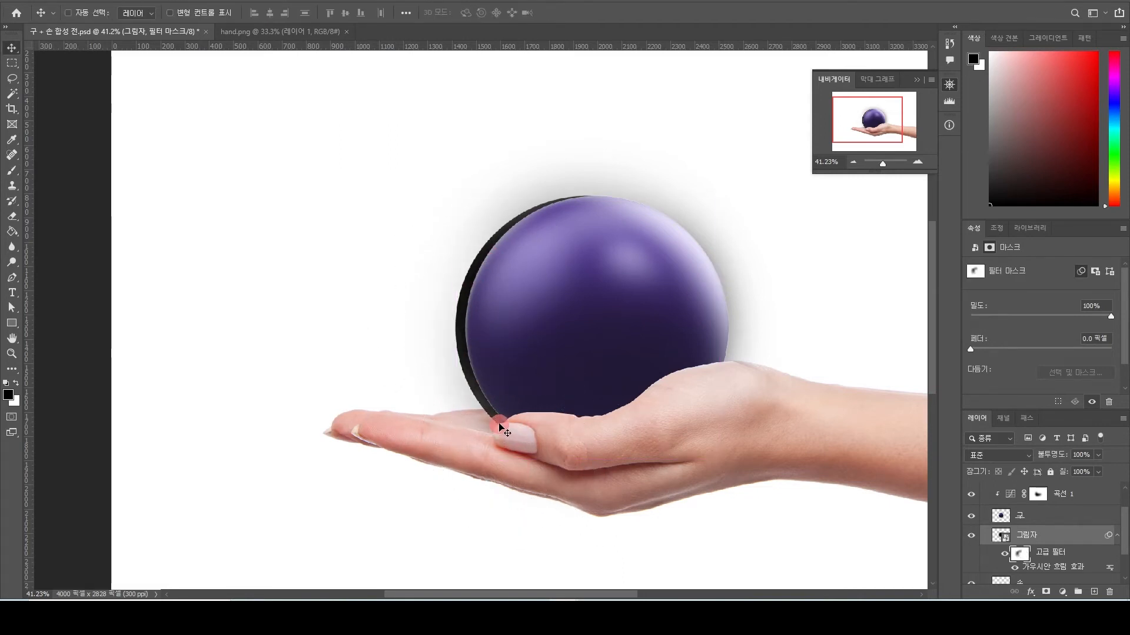
pyautogui.hotkey('ctrl', 'z')
pyautogui.hotkey('ctrl', 'z')
pyautogui.hotkey('ctrl', 'z')
pyautogui.hotkey('ctrl', 'z')
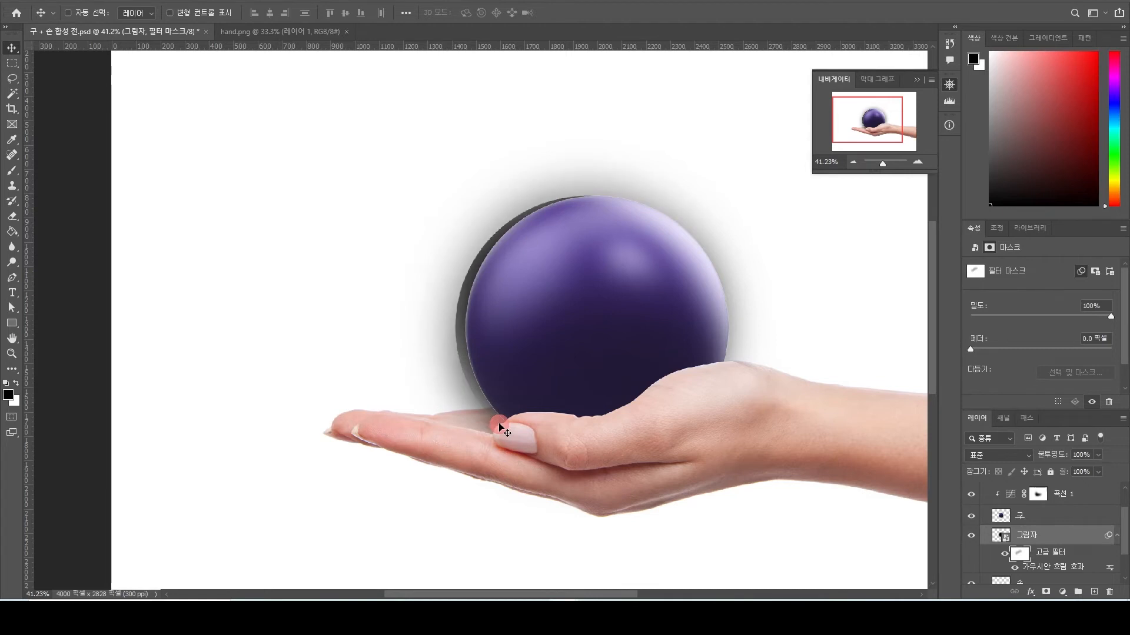
pyautogui.click(499, 427)
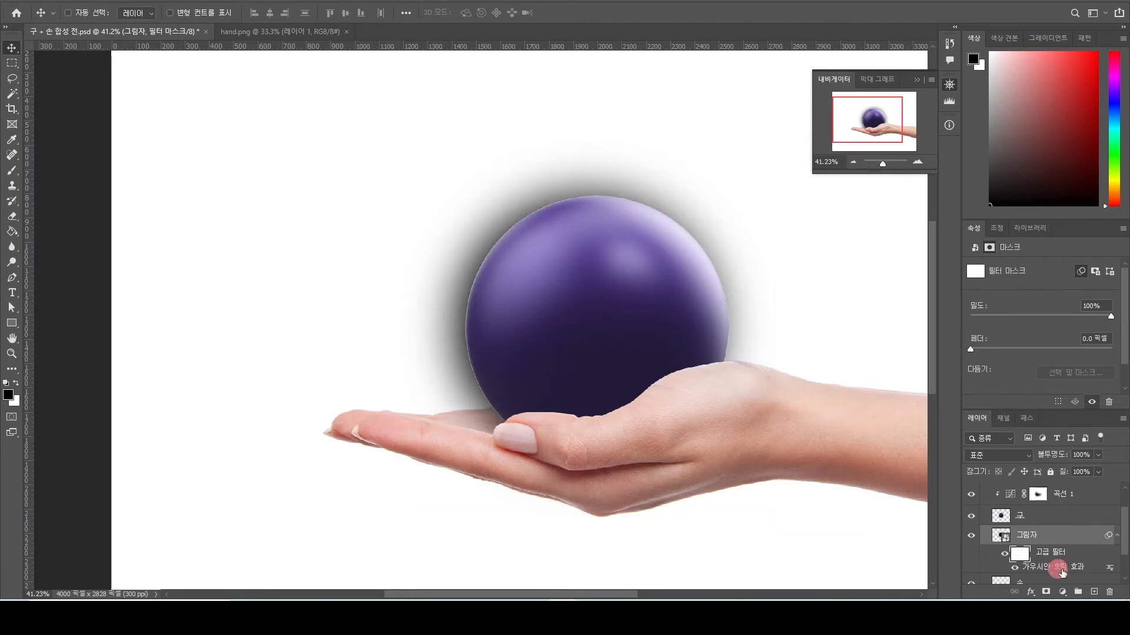
# Set the radius of the shadow's Gaussian Blur smart filter to 3 px
pyautogui.doubleClick(1051, 567)
pyautogui.moveTo(728, 324); pyautogui.dragTo(680, 327)
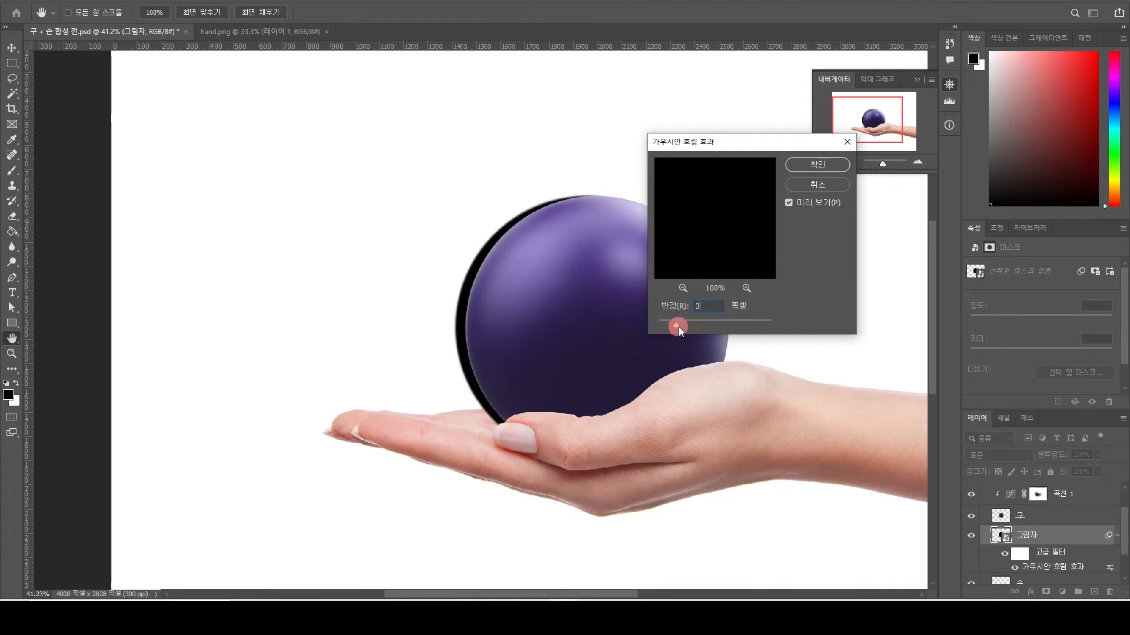
pyautogui.press('Return')
# Reposition the shadow behind the sphere at about X 1411, Y 808 px, leaving a narrow dark crescent along the sphere's left edge
pyautogui.scroll(2, 665, 327)
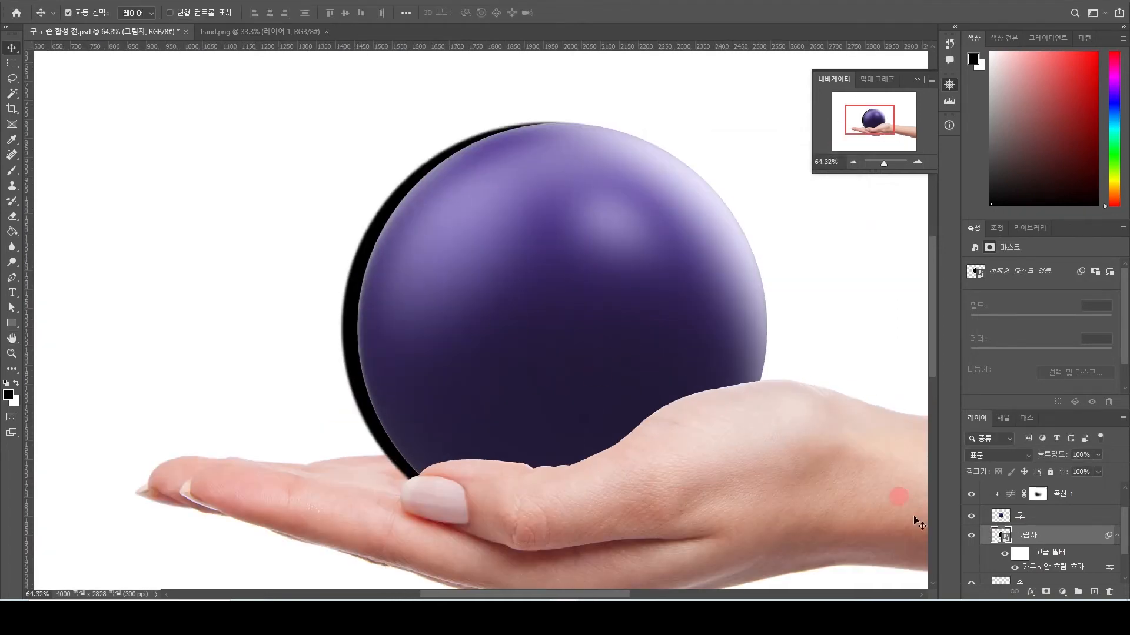
pyautogui.scroll(2, 1028, 534)
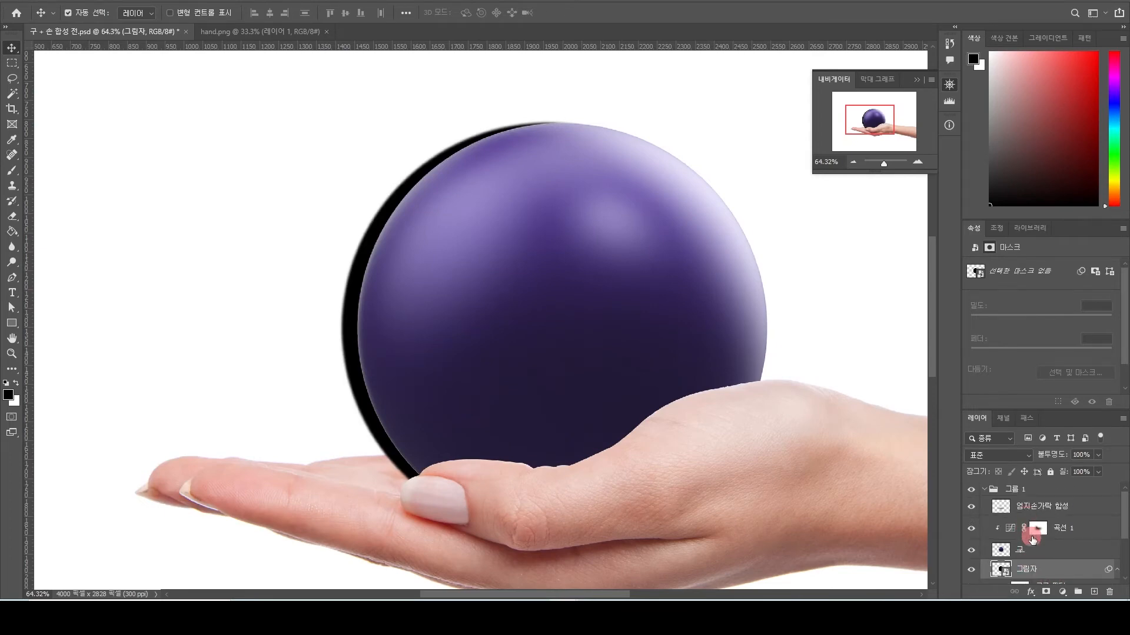
pyautogui.scroll(-2, 1032, 539)
pyautogui.moveTo(361, 406); pyautogui.dragTo(369, 404)
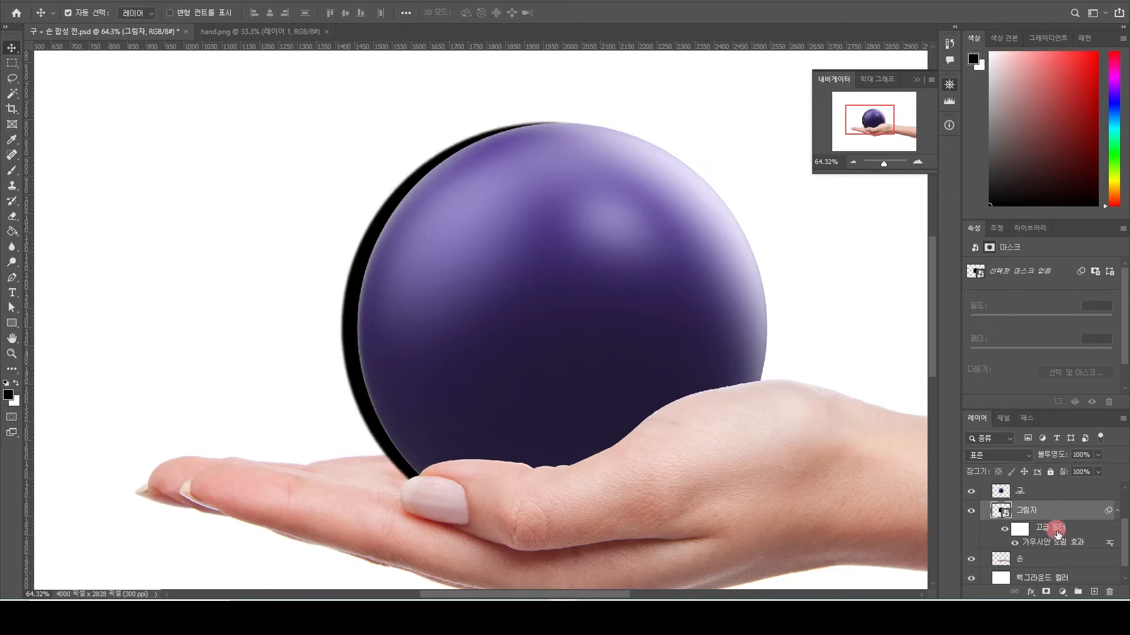
pyautogui.moveTo(369, 419); pyautogui.dragTo(373, 419)
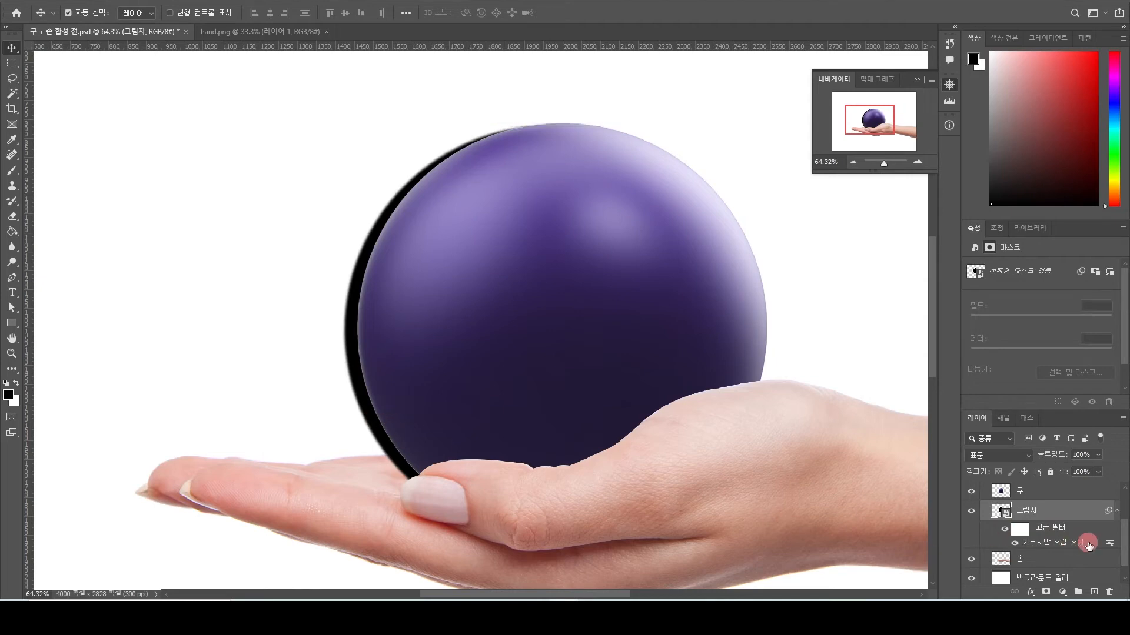
pyautogui.scroll(2, 1086, 543)
pyautogui.scroll(-3, 1059, 542)
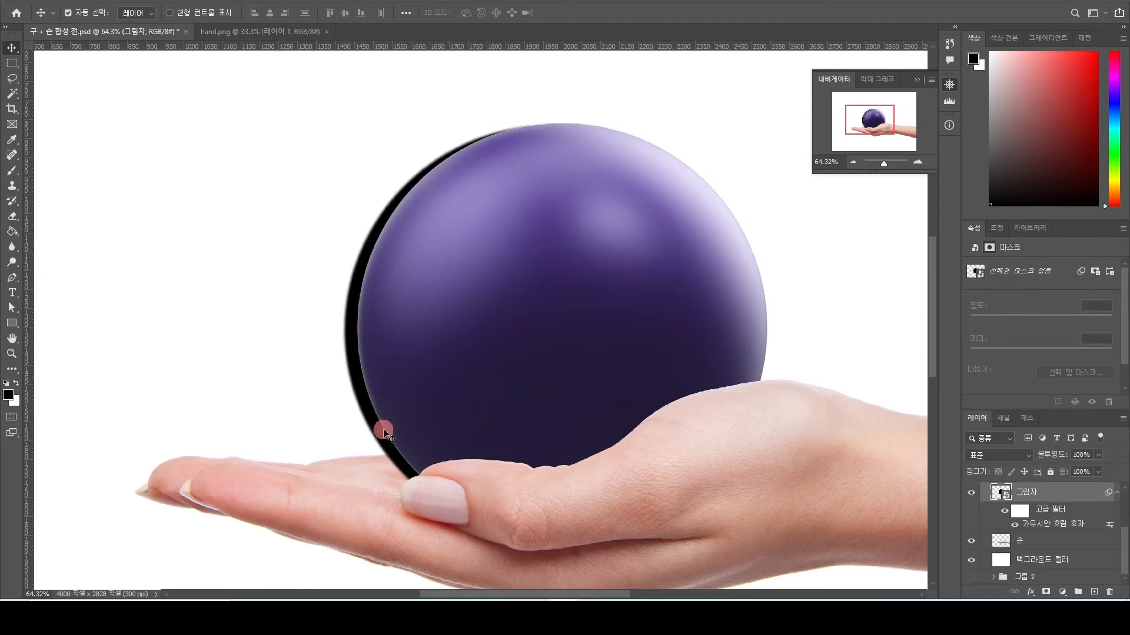
pyautogui.click(998, 513)
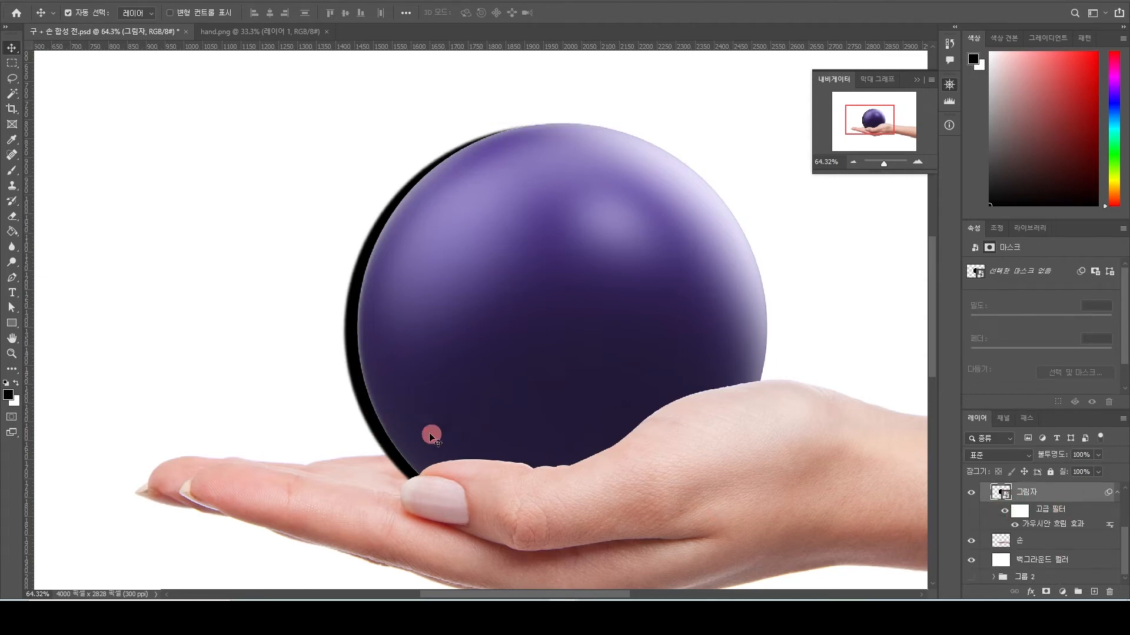
pyautogui.moveTo(377, 431); pyautogui.dragTo(366, 428)
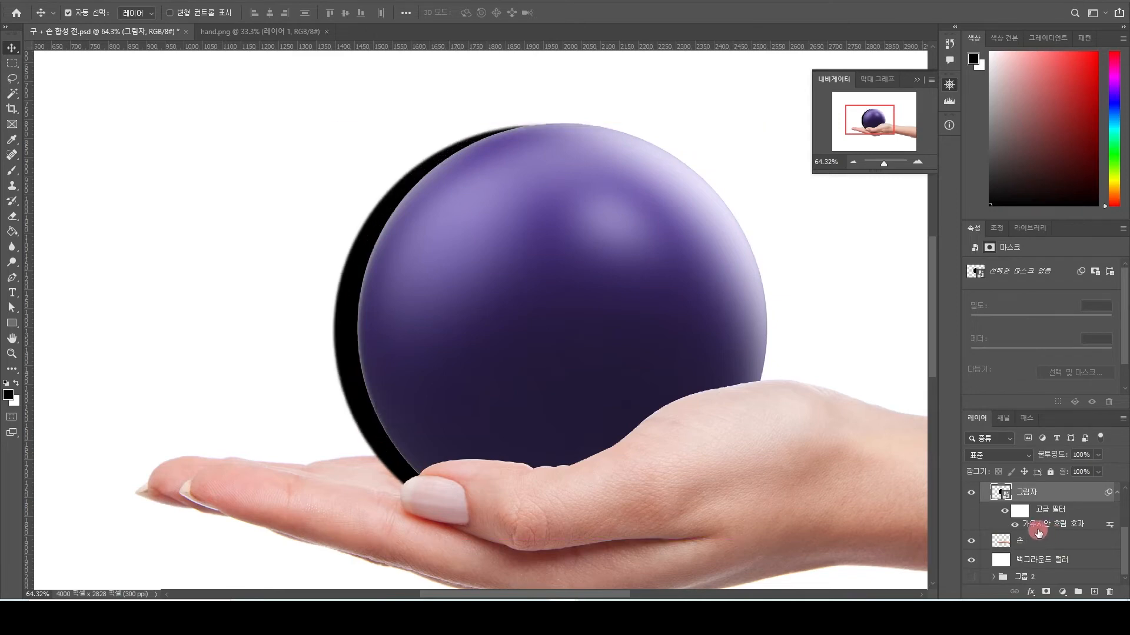
pyautogui.scroll(1, 1053, 547)
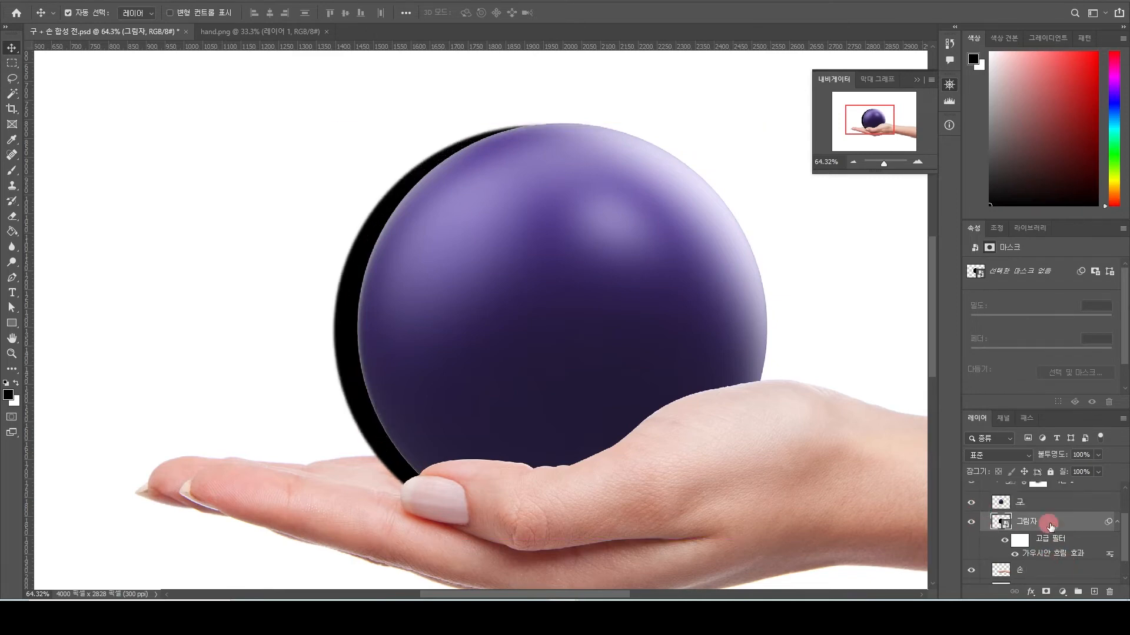
pyautogui.moveTo(373, 459); pyautogui.dragTo(379, 438)
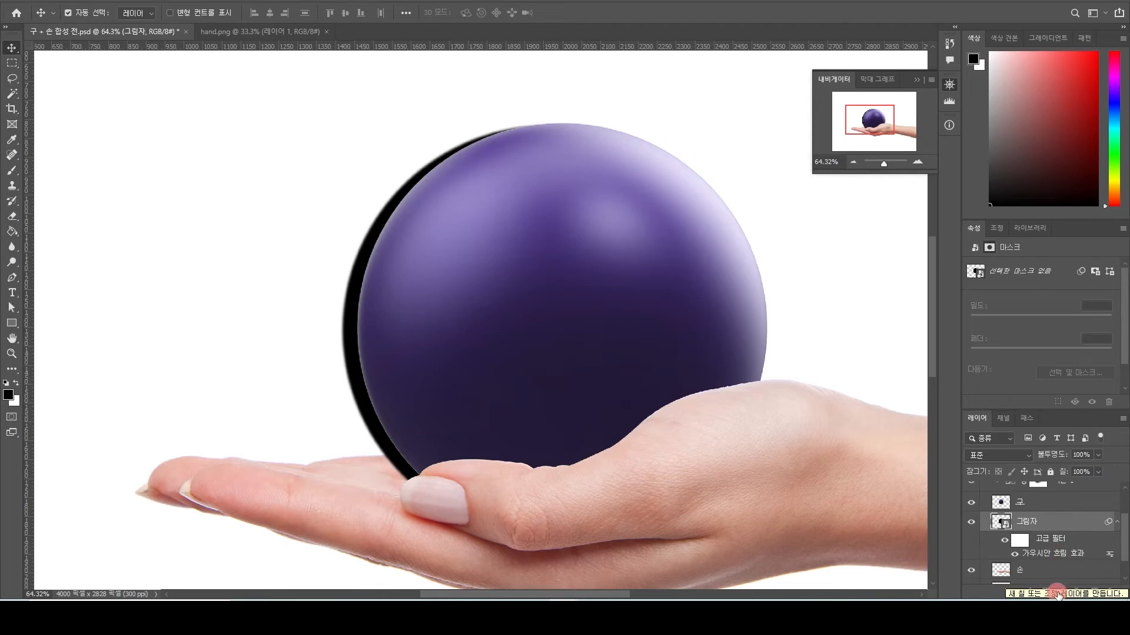
# Add a layer mask to the shadow layer and paint it with black to fade the shadow along the sphere's upper-left edge
pyautogui.click(1033, 593)
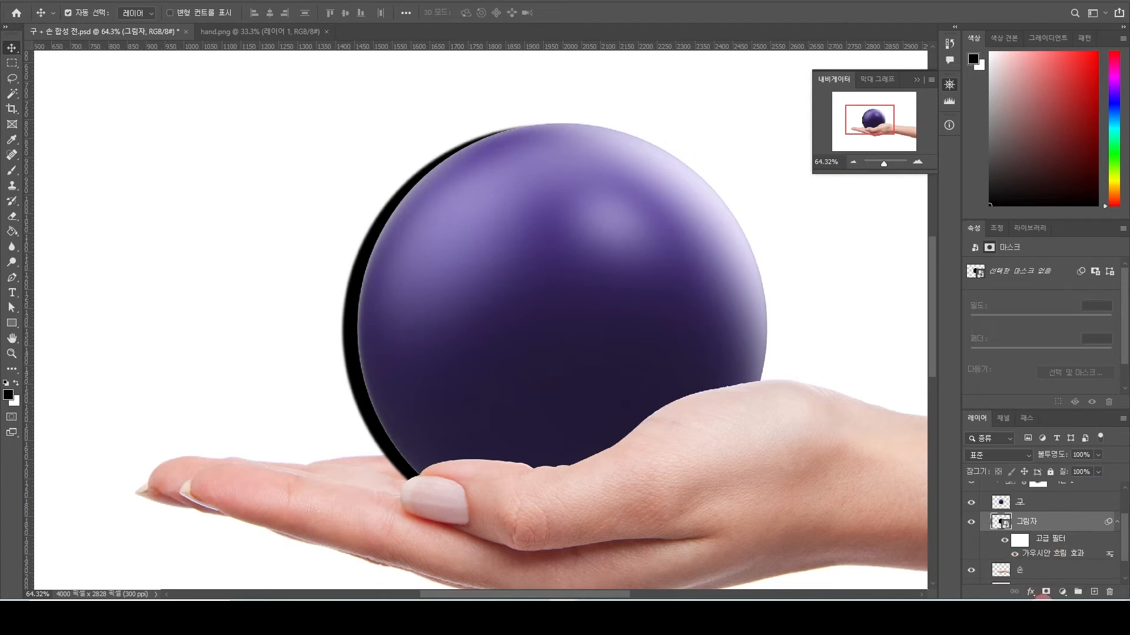
pyautogui.click(1046, 593)
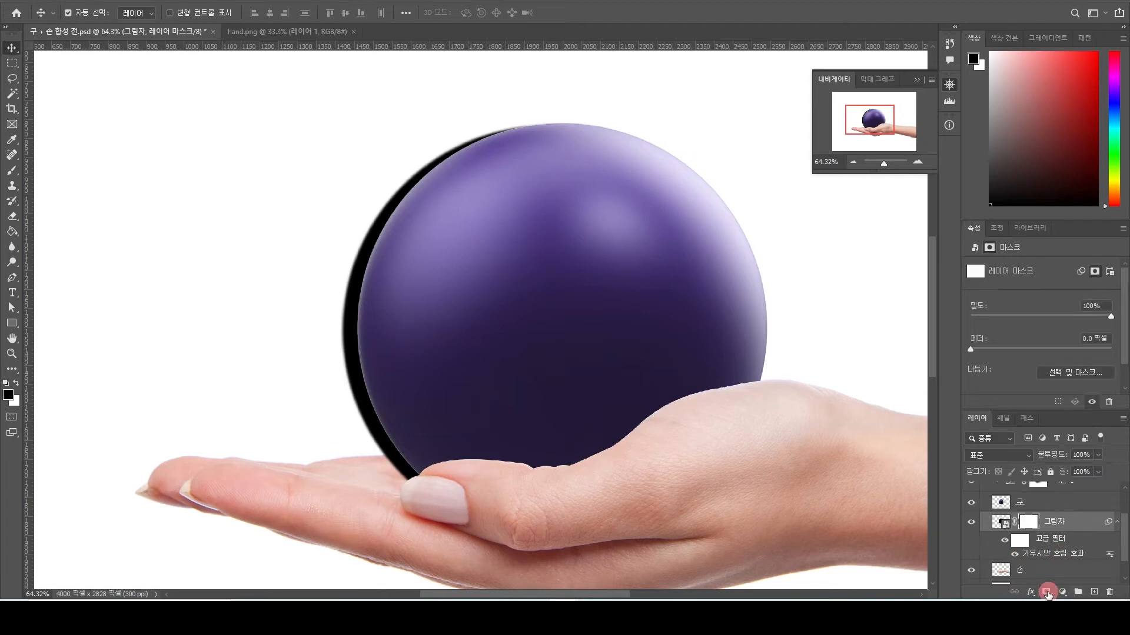
pyautogui.click(1031, 523)
pyautogui.press('b')
pyautogui.moveTo(373, 287); pyautogui.dragTo(369, 311)
pyautogui.moveTo(459, 217)
pyautogui.mouseDown()
pyautogui.moveTo(399, 249)
pyautogui.moveTo(474, 181)
pyautogui.moveTo(376, 244)
pyautogui.moveTo(427, 226)
pyautogui.moveTo(353, 276)
pyautogui.moveTo(345, 315)
pyautogui.moveTo(370, 275)
pyautogui.moveTo(345, 317)
pyautogui.mouseUp()
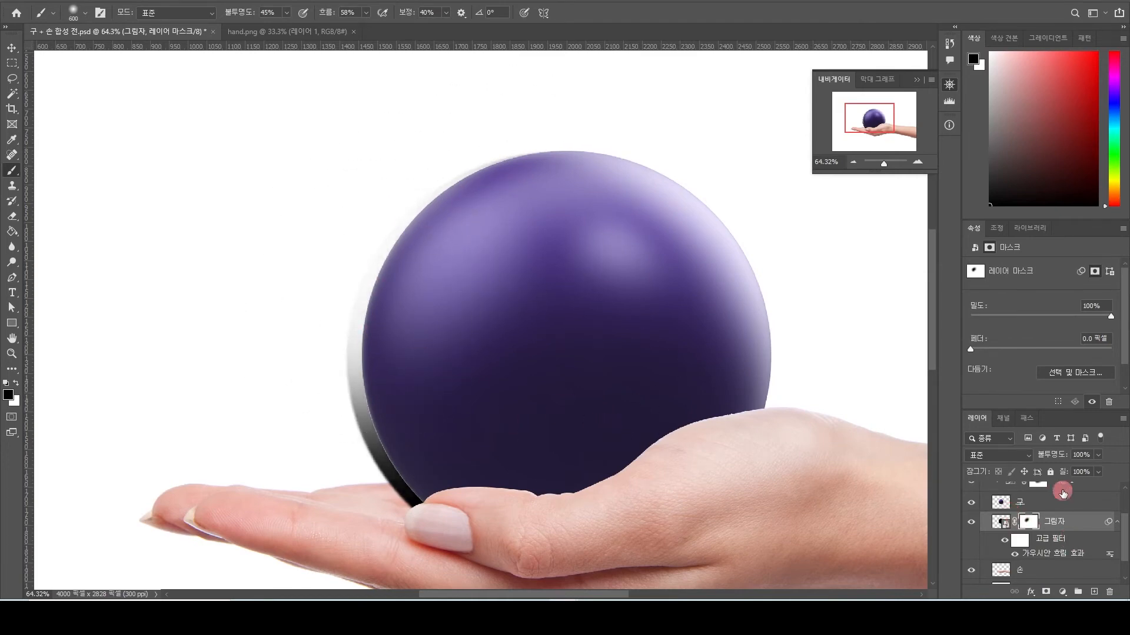
# Set the shadow layer's opacity to 73%
pyautogui.click(994, 523)
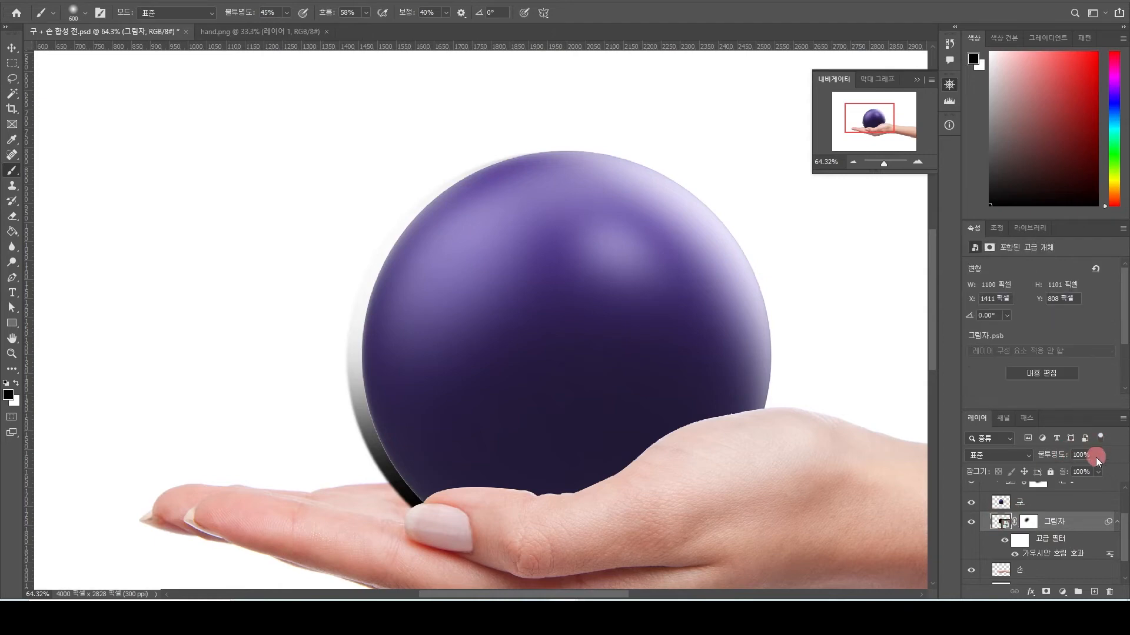
pyautogui.moveTo(1083, 471); pyautogui.dragTo(1076, 474)
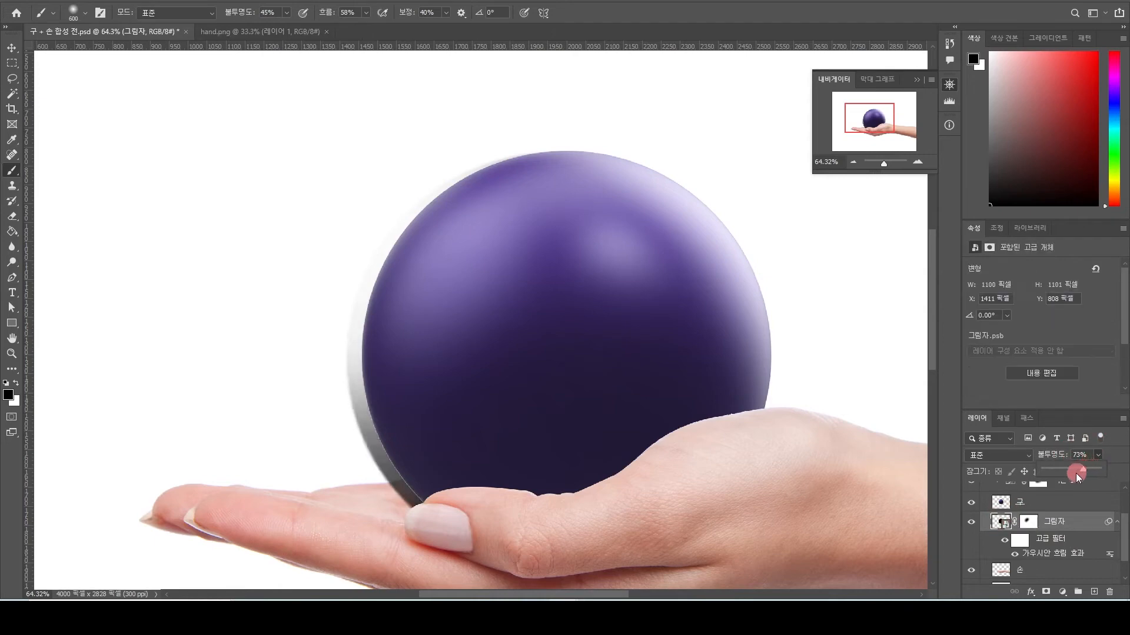
# Try several blend modes on the shadow layer, including Darken and Hard Mix, and return it to Normal
pyautogui.click(994, 456)
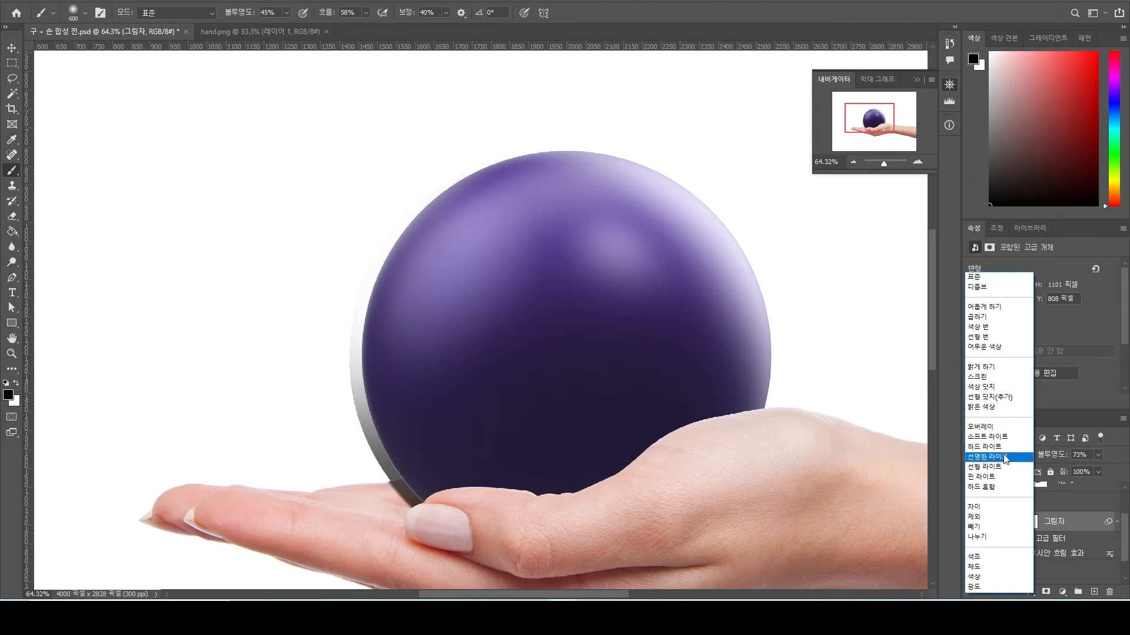
pyautogui.click(986, 307)
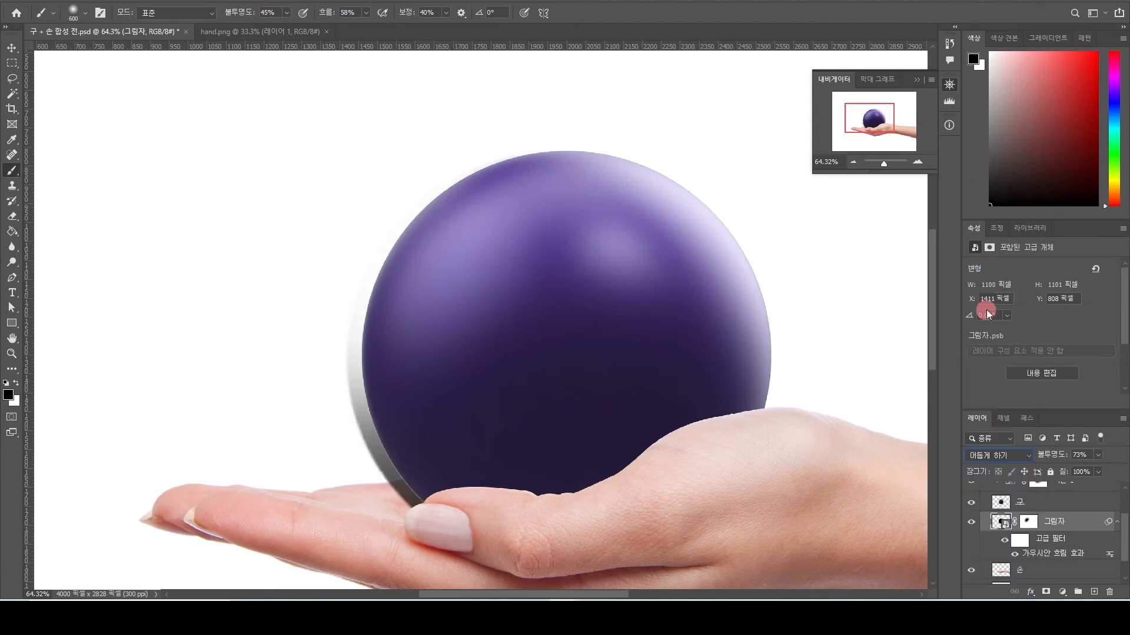
pyautogui.press('Down')
pyautogui.press('Up')
pyautogui.press('Up')
pyautogui.press('Up')
pyautogui.press('Down')
pyautogui.press('Down')
pyautogui.press('Down')
pyautogui.press('Down')
pyautogui.press('Down')
pyautogui.press('Up')
pyautogui.press('Down')
pyautogui.press('Down')
pyautogui.press('Down')
pyautogui.press('Down')
pyautogui.press('Down')
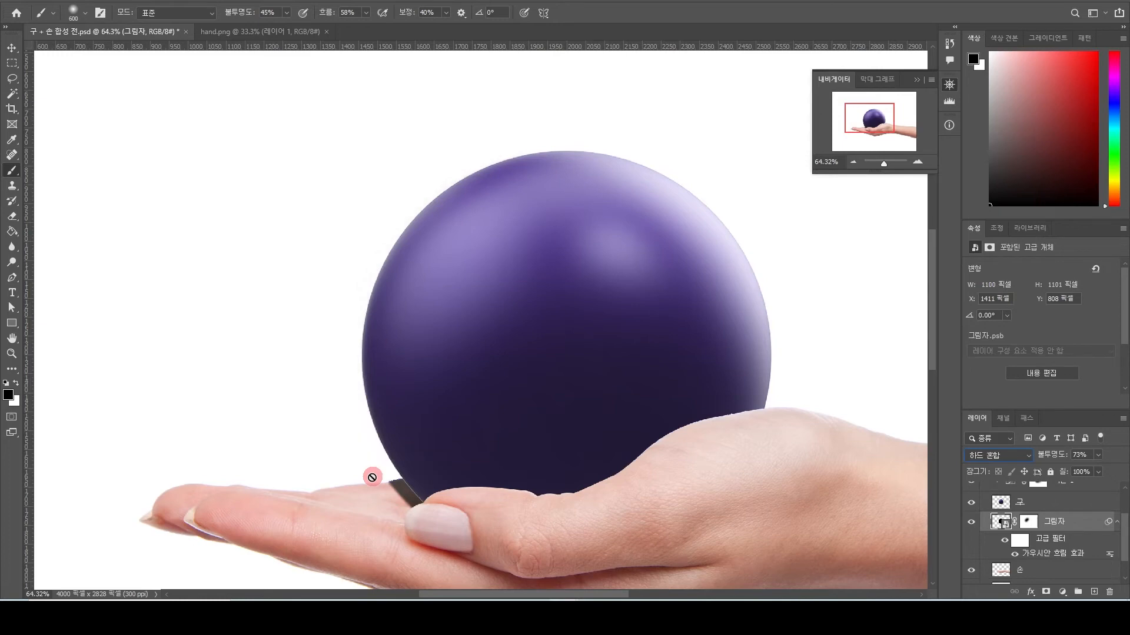
pyautogui.press('Down')
pyautogui.press('Up')
pyautogui.press('Up')
pyautogui.press('Up')
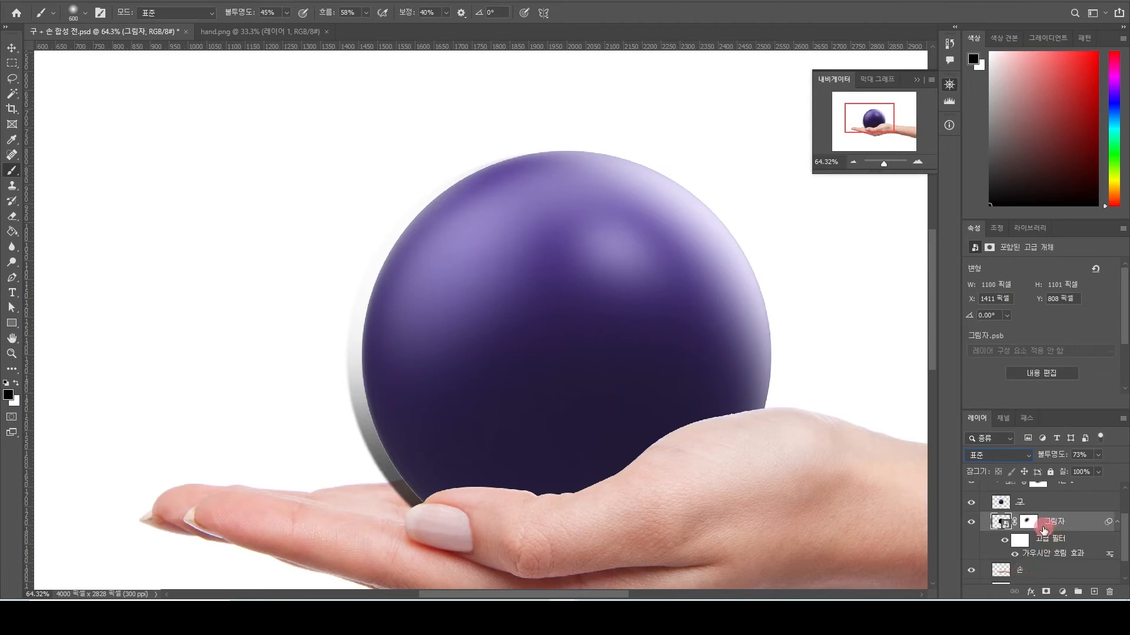
# Paint more black in the shadow's layer mask down the sphere's left edge, reducing the brush size to 280 for the lower part
pyautogui.click(1040, 526)
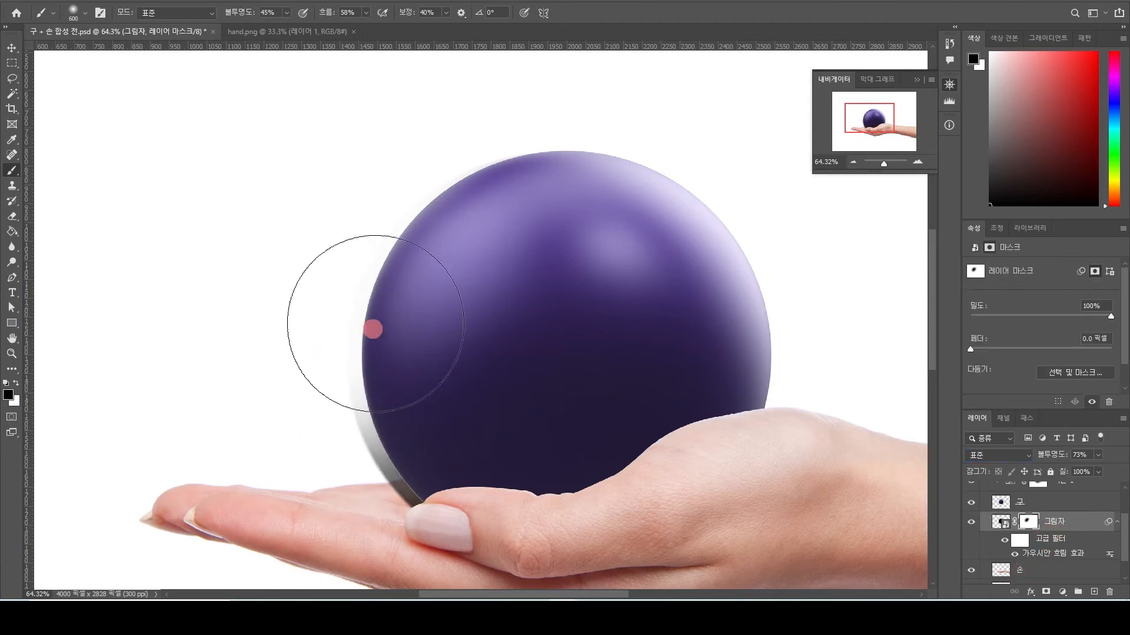
pyautogui.moveTo(421, 275)
pyautogui.mouseDown()
pyautogui.moveTo(769, 303)
pyautogui.moveTo(501, 217)
pyautogui.moveTo(334, 329)
pyautogui.moveTo(365, 394)
pyautogui.moveTo(370, 446)
pyautogui.mouseUp()
pyautogui.press('[')
pyautogui.press('[')
pyautogui.press('[')
pyautogui.press('[')
pyautogui.press('[')
pyautogui.press('[')
pyautogui.press('[')
pyautogui.press('[')
pyautogui.press(']')
pyautogui.press(']')
pyautogui.moveTo(377, 453)
pyautogui.mouseDown()
pyautogui.moveTo(414, 435)
pyautogui.moveTo(451, 438)
pyautogui.mouseUp()
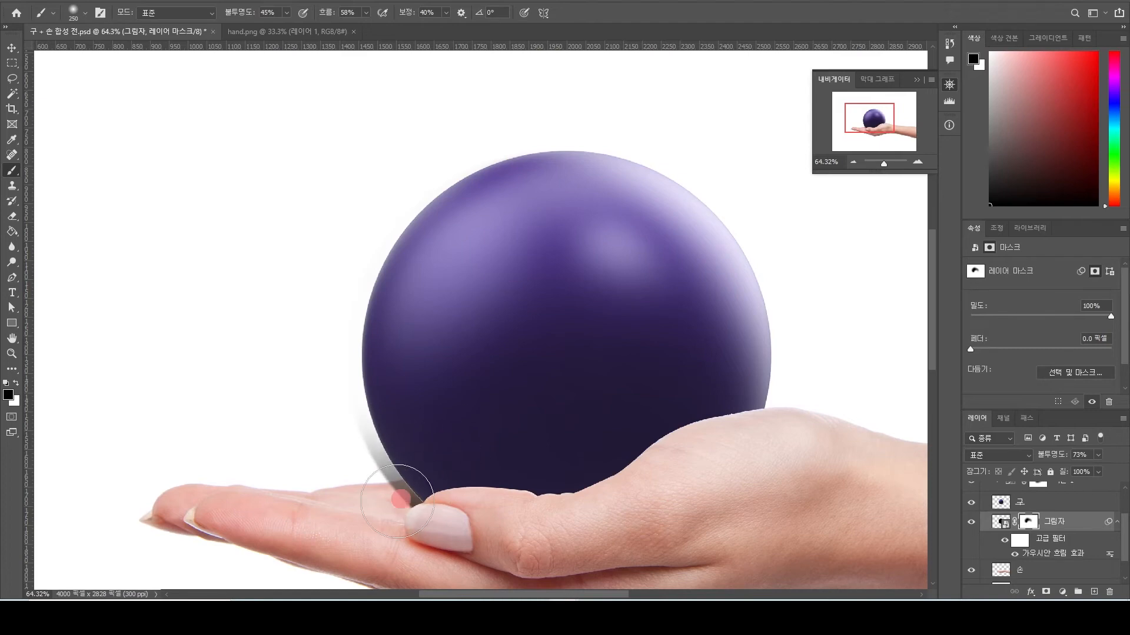
# Try moving the hand layer slightly and undo both moves
pyautogui.scroll(4, 391, 501)
pyautogui.press('v')
pyautogui.moveTo(352, 493); pyautogui.dragTo(350, 507)
pyautogui.hotkey('ctrl', 'z')
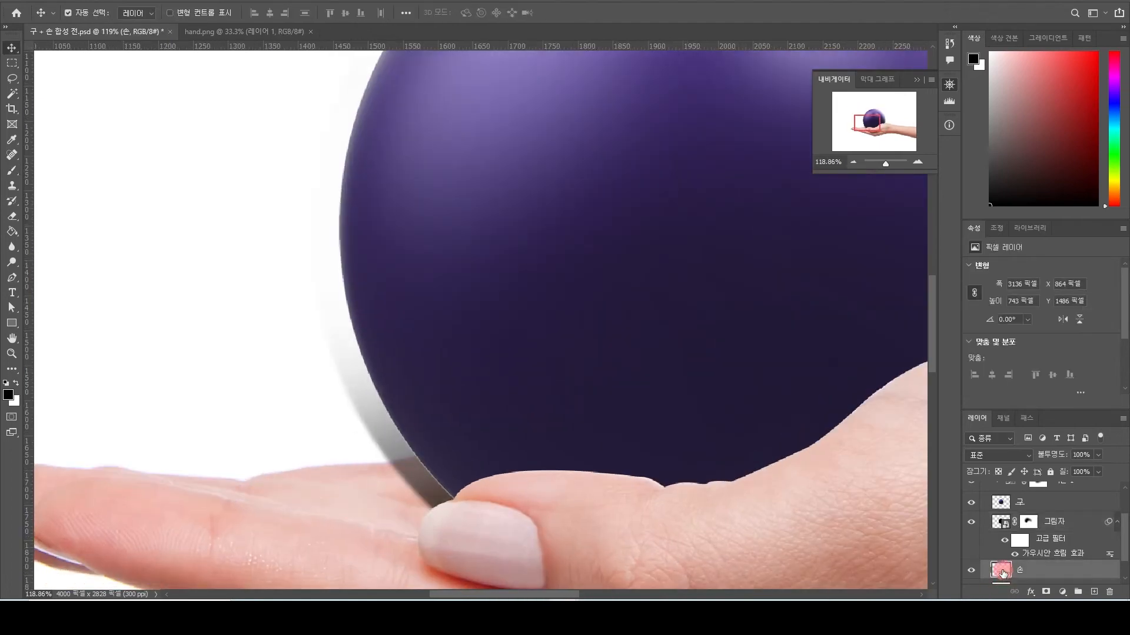
pyautogui.moveTo(356, 499); pyautogui.dragTo(357, 504)
pyautogui.hotkey('ctrl', 'z')
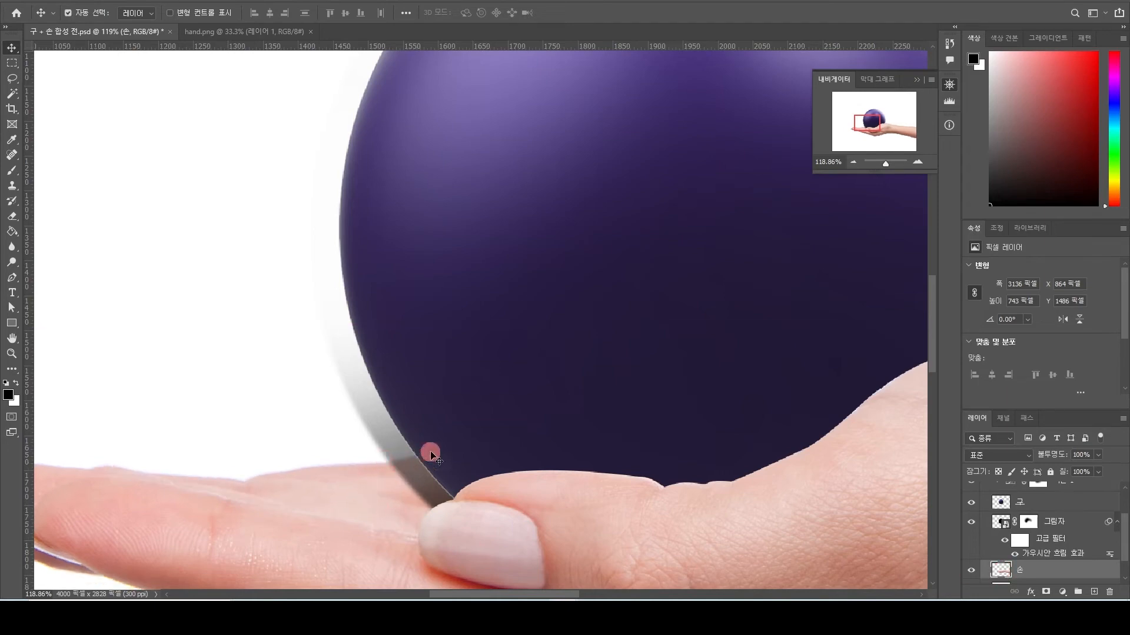
# Activate the shadow's layer mask and outline the shadow lying off the hand, beside the sphere's left edge, with the Polygonal Lasso
pyautogui.scroll(2, 422, 458)
pyautogui.press('l')
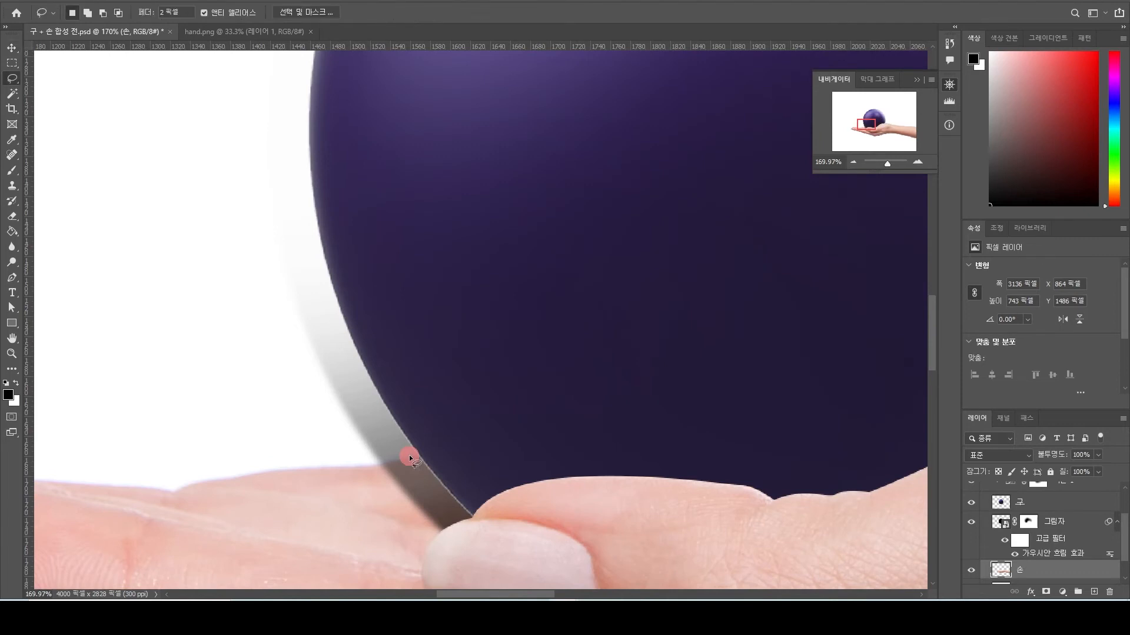
pyautogui.click(1033, 527)
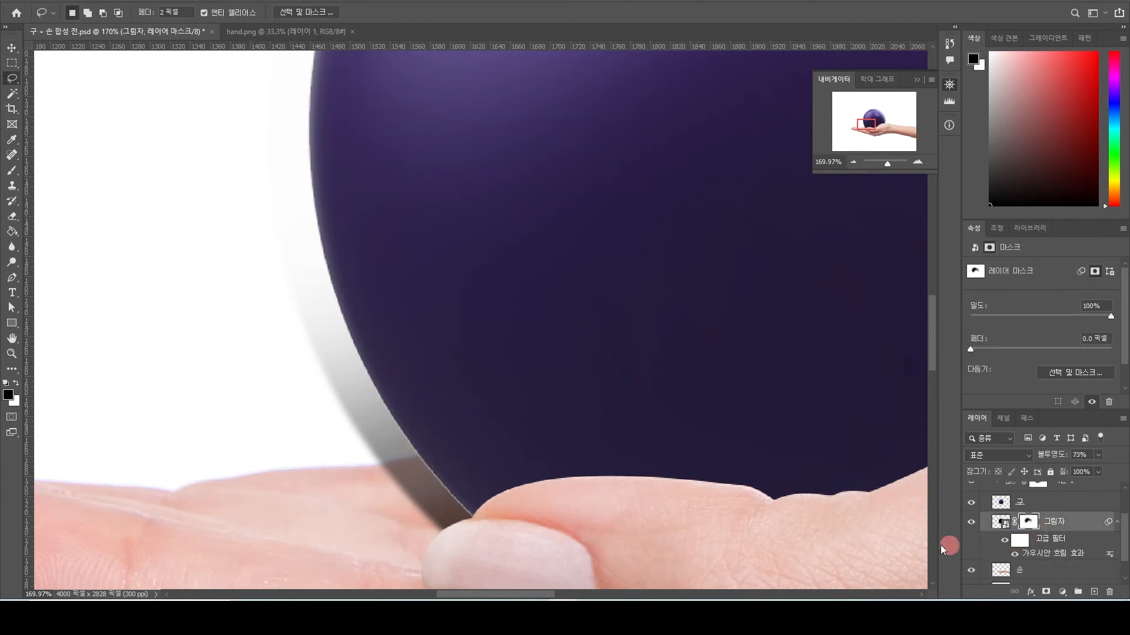
pyautogui.click(971, 523)
pyautogui.click(971, 522)
pyautogui.click(10, 79)
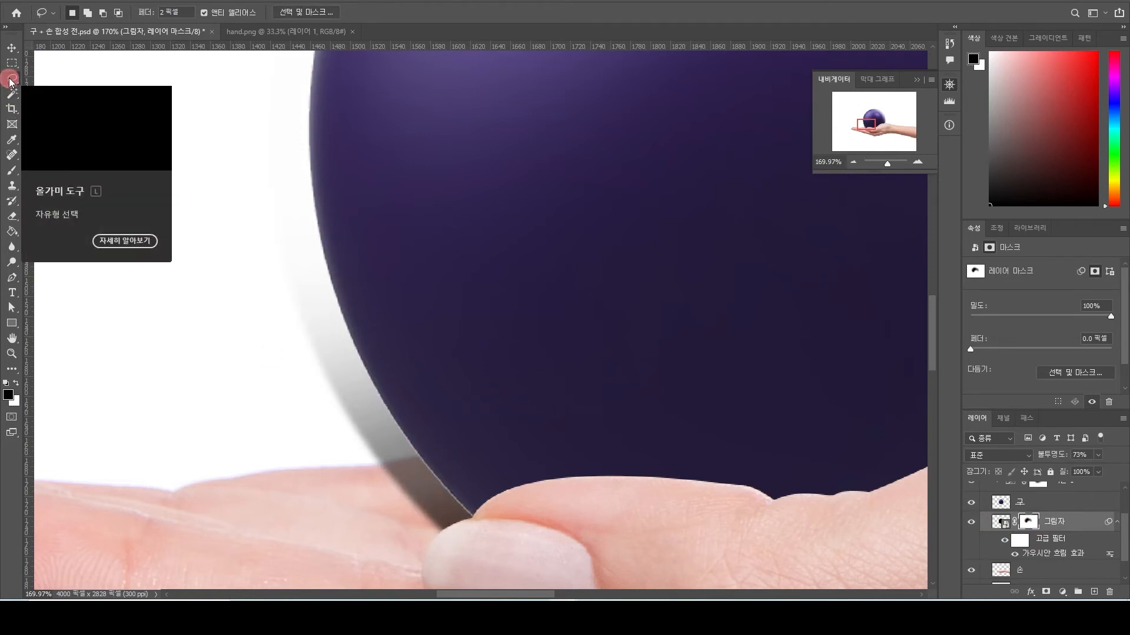
pyautogui.moveTo(10, 86); pyautogui.dragTo(71, 90)
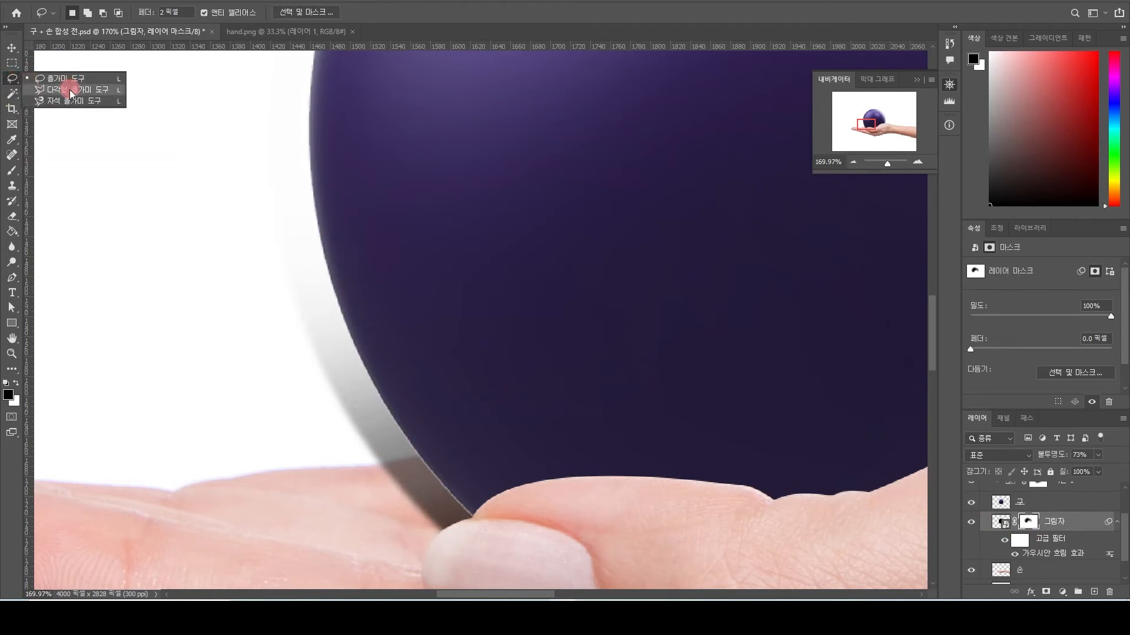
pyautogui.click(449, 486)
pyautogui.click(434, 457)
pyautogui.click(406, 461)
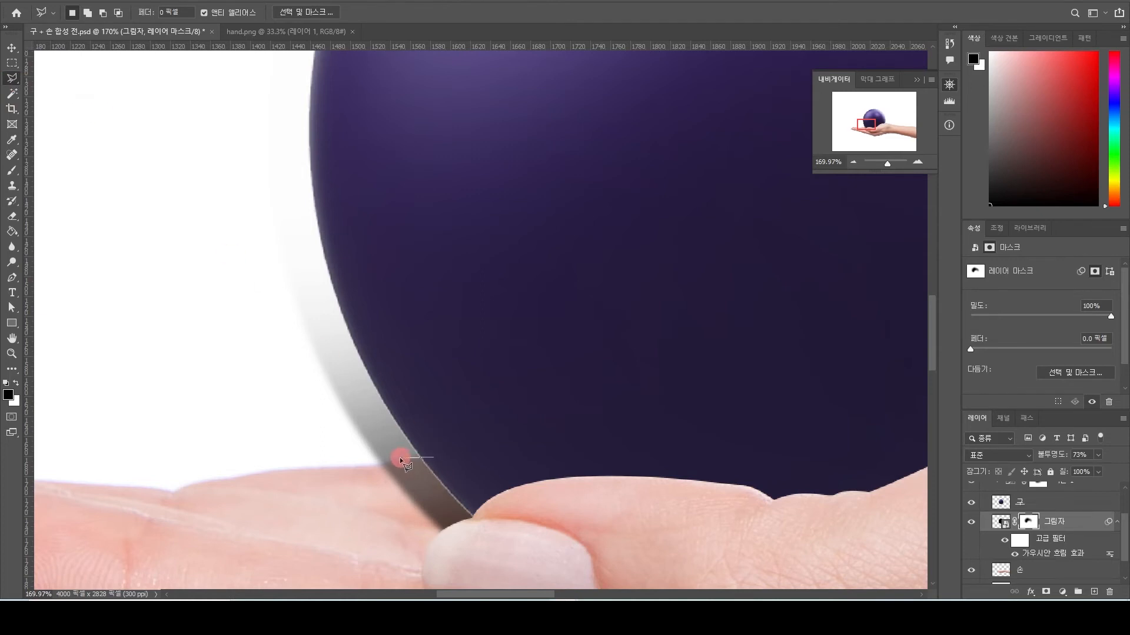
pyautogui.click(369, 468)
pyautogui.click(163, 342)
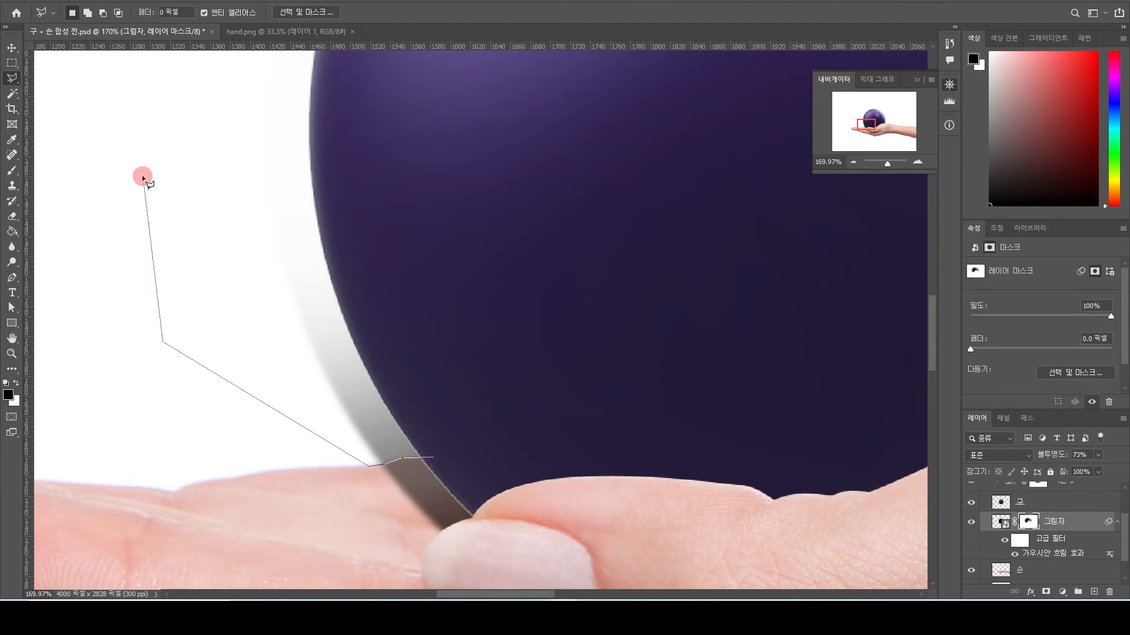
pyautogui.click(150, 124)
pyautogui.click(310, 73)
pyautogui.click(418, 87)
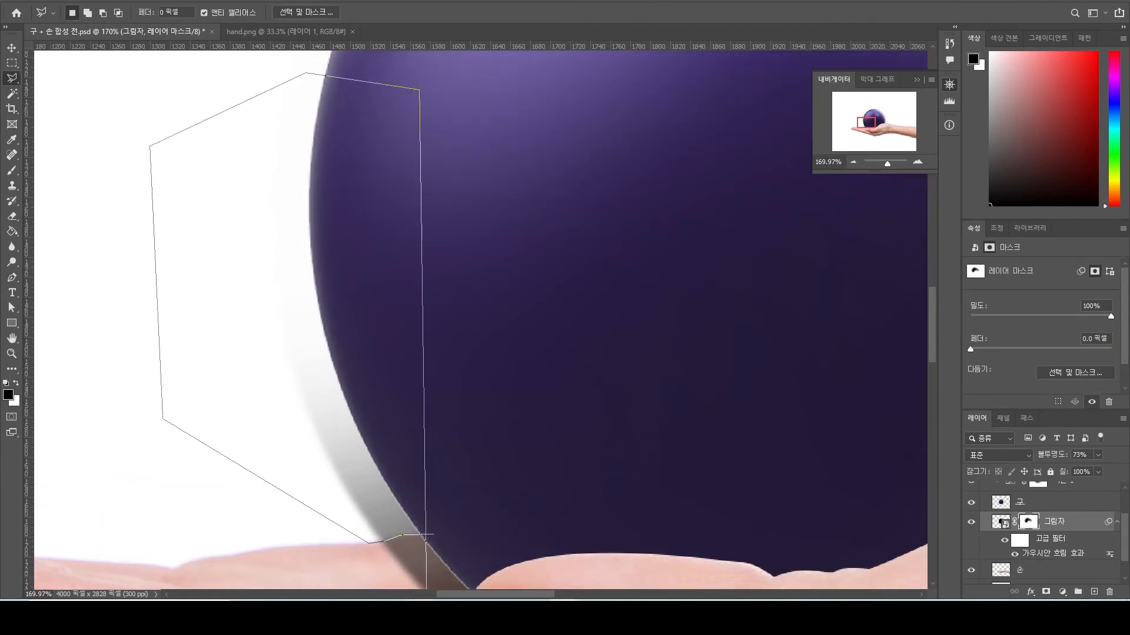
pyautogui.click(448, 515)
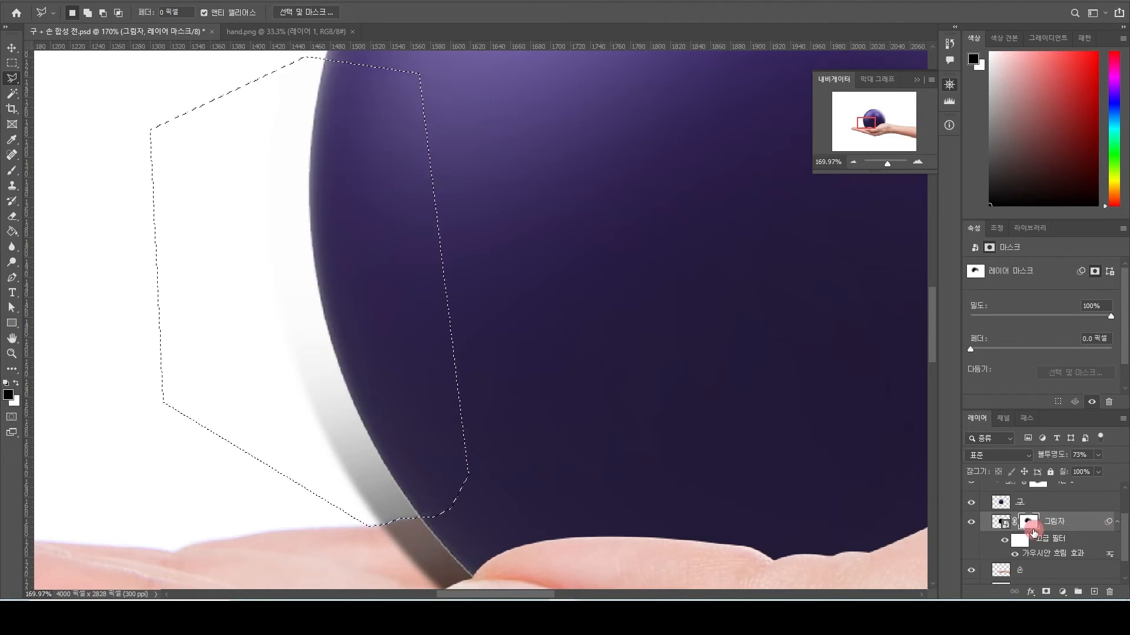
# Fill the selected area of the shadow's layer mask with black to hide the shadow off the hand, and deselect
pyautogui.scroll(-4, 488, 390)
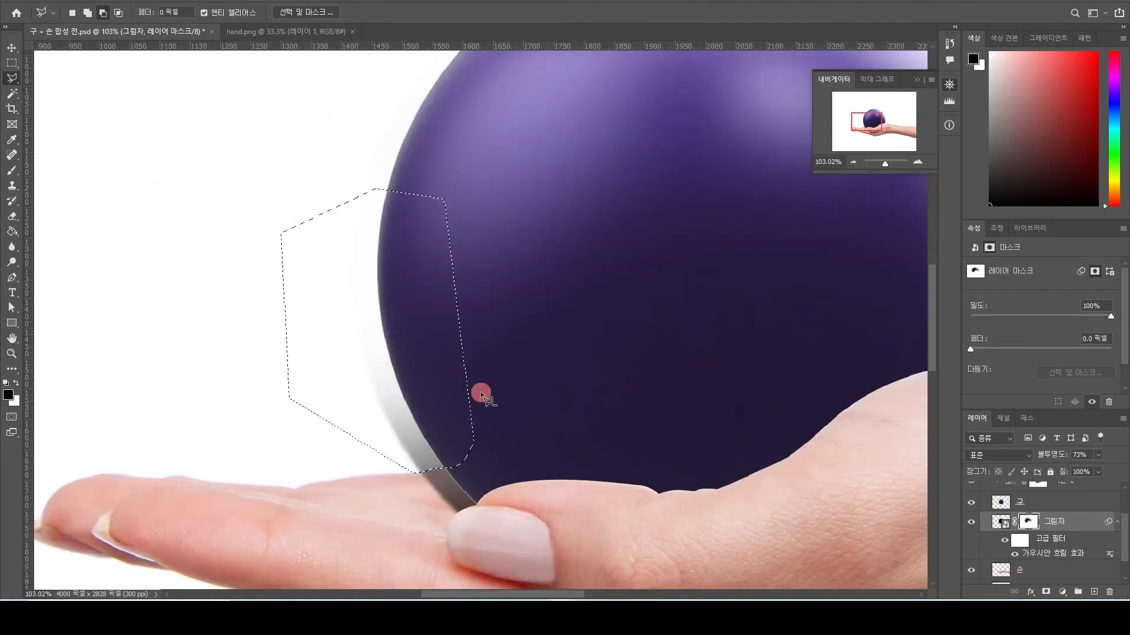
pyautogui.hotkey('alt', 'BackSpace')
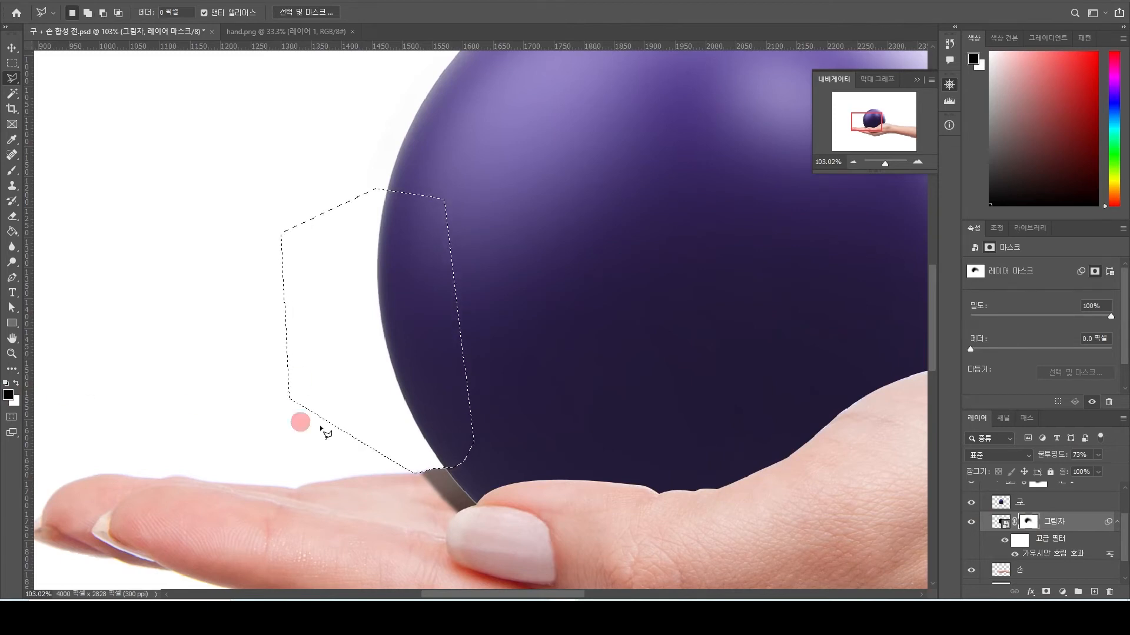
pyautogui.hotkey('ctrl', 'd')
pyautogui.press('v')
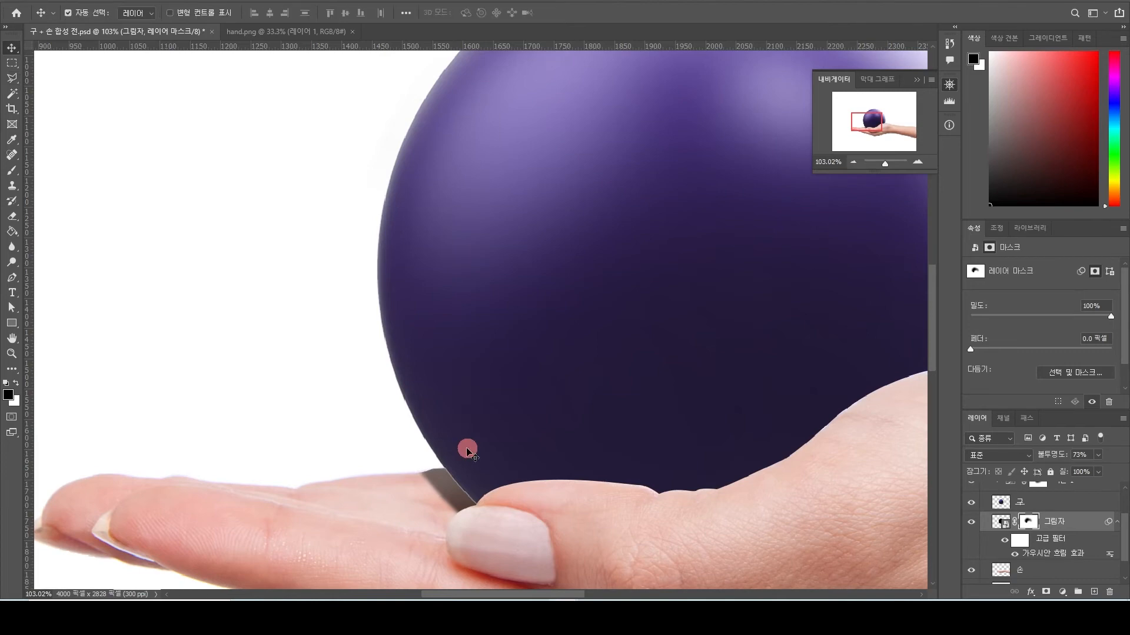
pyautogui.scroll(-2, 456, 451)
pyautogui.moveTo(482, 403); pyautogui.dragTo(449, 459)
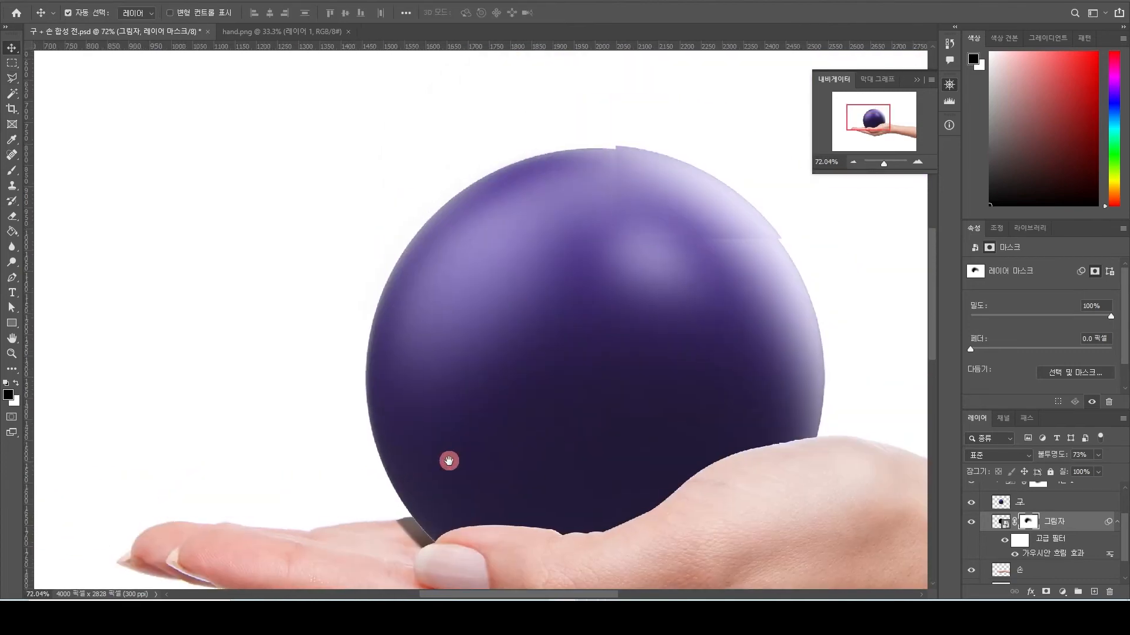
# View the shadow's layer mask alone, outline the area around the sphere's upper-left half with the Polygonal Lasso, and deselect it
pyautogui.keyDown('alt'); pyautogui.click(1034, 522); pyautogui.keyUp('alt')
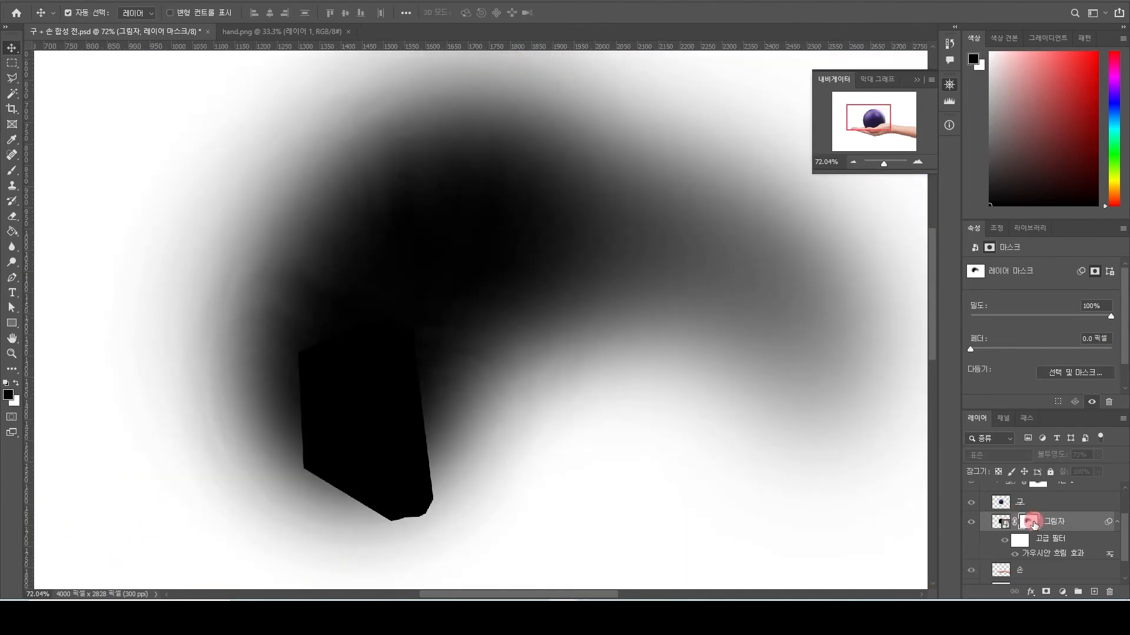
pyautogui.keyDown('alt'); pyautogui.click(1033, 522); pyautogui.keyUp('alt')
pyautogui.press('l')
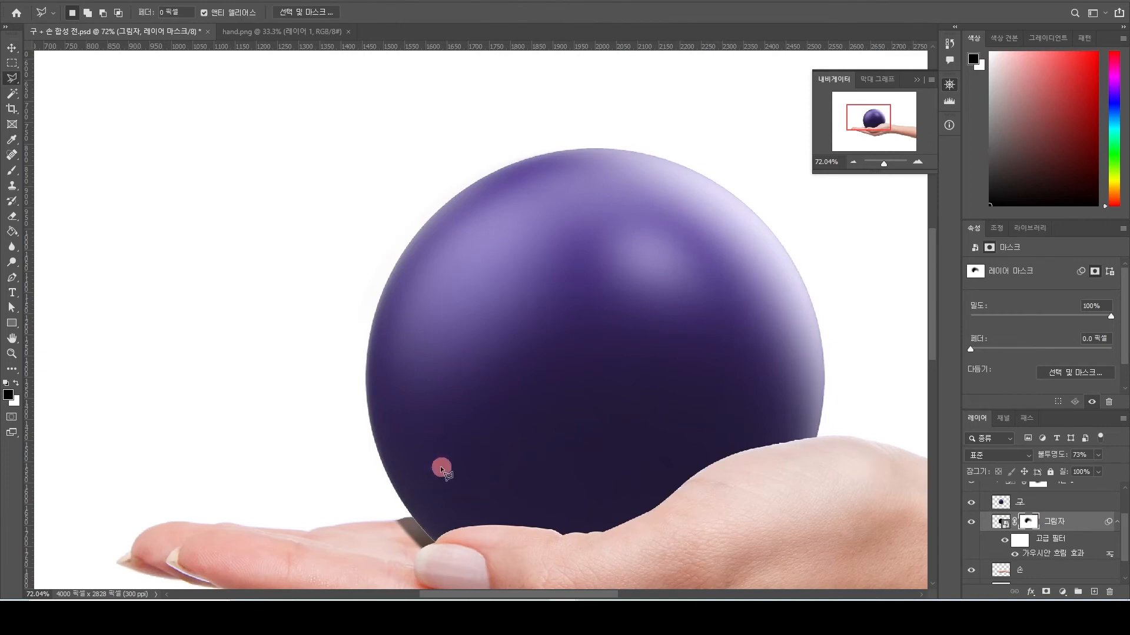
pyautogui.click(264, 468)
pyautogui.click(340, 166)
pyautogui.click(550, 106)
pyautogui.click(681, 111)
pyautogui.click(740, 288)
pyautogui.click(594, 425)
pyautogui.doubleClick(467, 474)
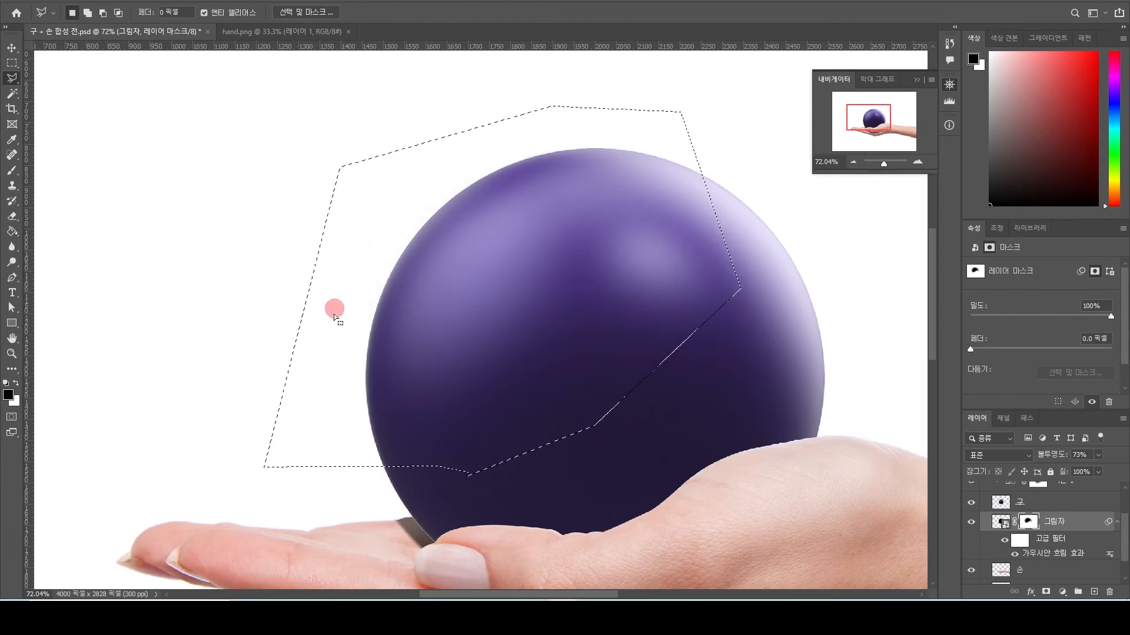
pyautogui.hotkey('ctrl', 'd')
# Set the shadow layer's opacity to 86%
pyautogui.press('v')
pyautogui.scroll(5, 376, 530)
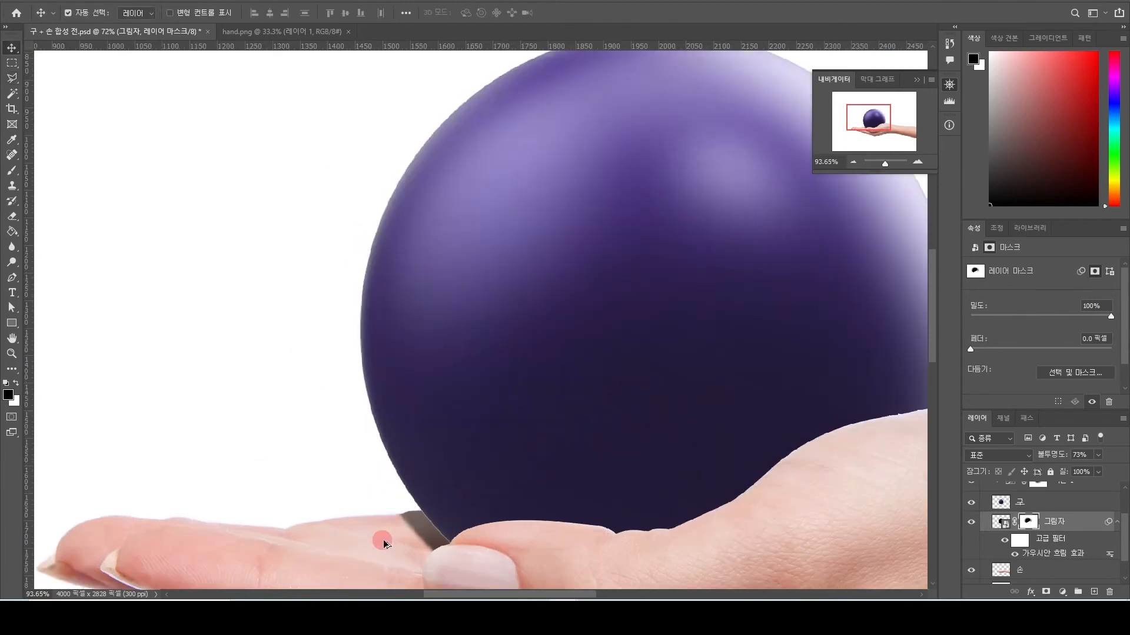
pyautogui.moveTo(454, 469); pyautogui.dragTo(418, 442)
pyautogui.moveTo(412, 496); pyautogui.dragTo(420, 497)
pyautogui.moveTo(1094, 455); pyautogui.dragTo(1106, 474)
# Edit the shadow's Gaussian Blur smart filter and set its radius to 23.5 pixels
pyautogui.doubleClick(1053, 553)
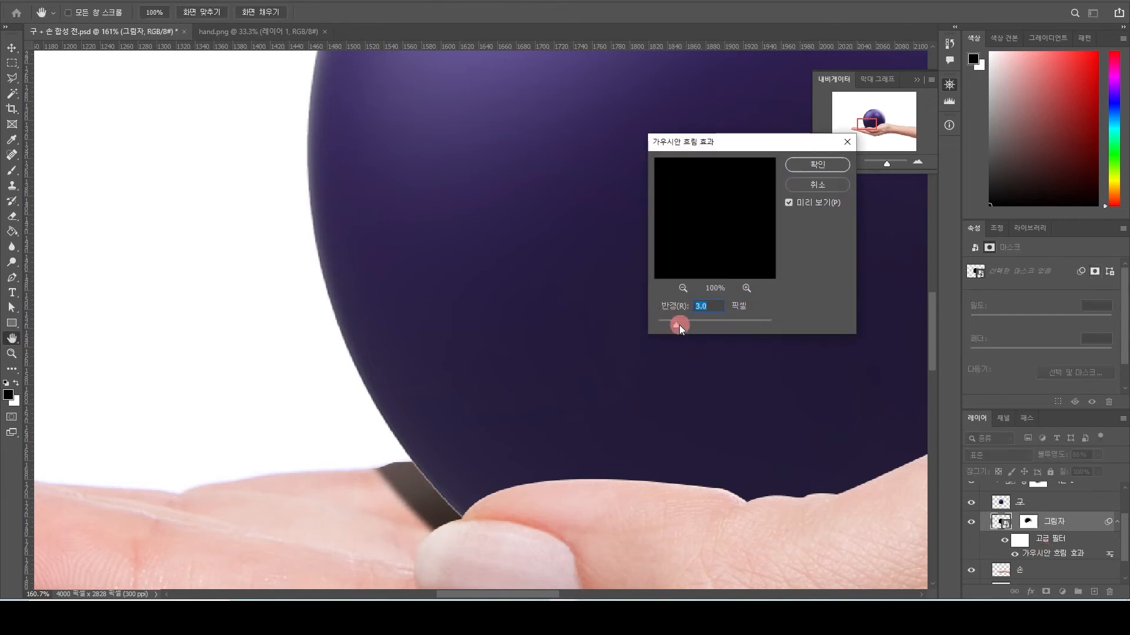
pyautogui.moveTo(679, 325); pyautogui.dragTo(706, 329)
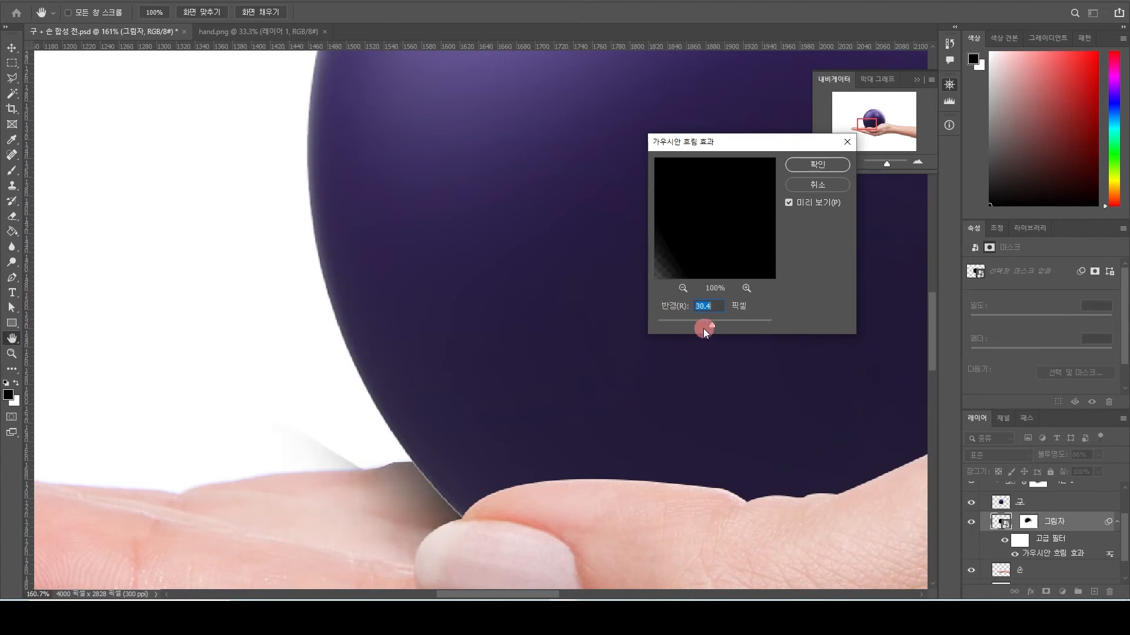
pyautogui.moveTo(705, 328)
pyautogui.mouseDown()
pyautogui.moveTo(711, 337)
pyautogui.moveTo(711, 326)
pyautogui.mouseUp()
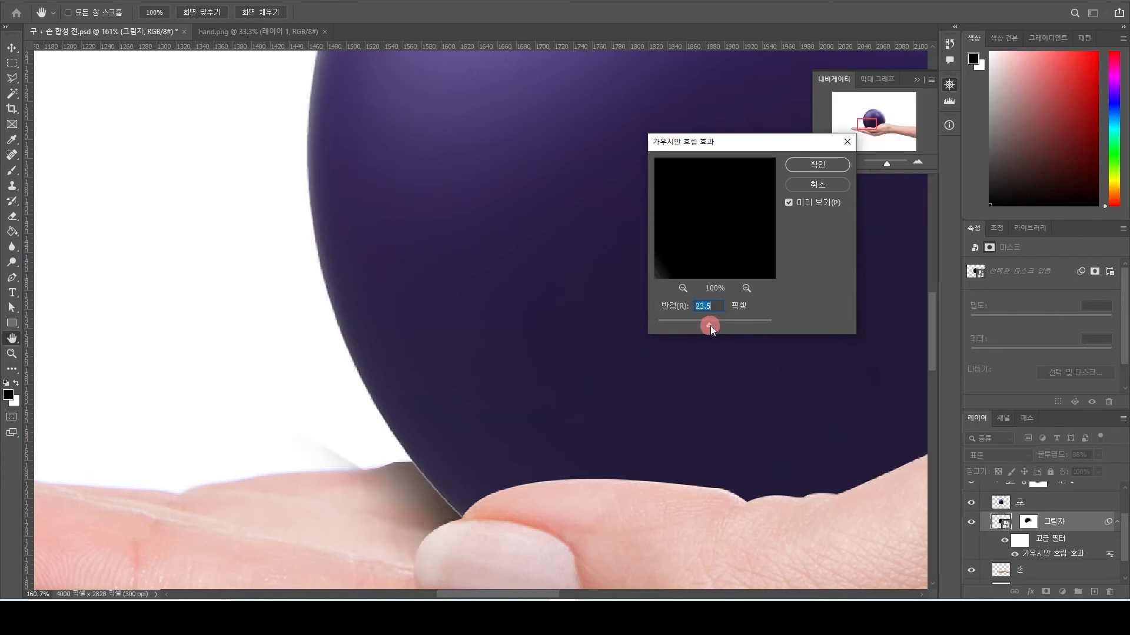
pyautogui.click(815, 163)
pyautogui.scroll(-3, 529, 366)
pyautogui.scroll(-3, 529, 367)
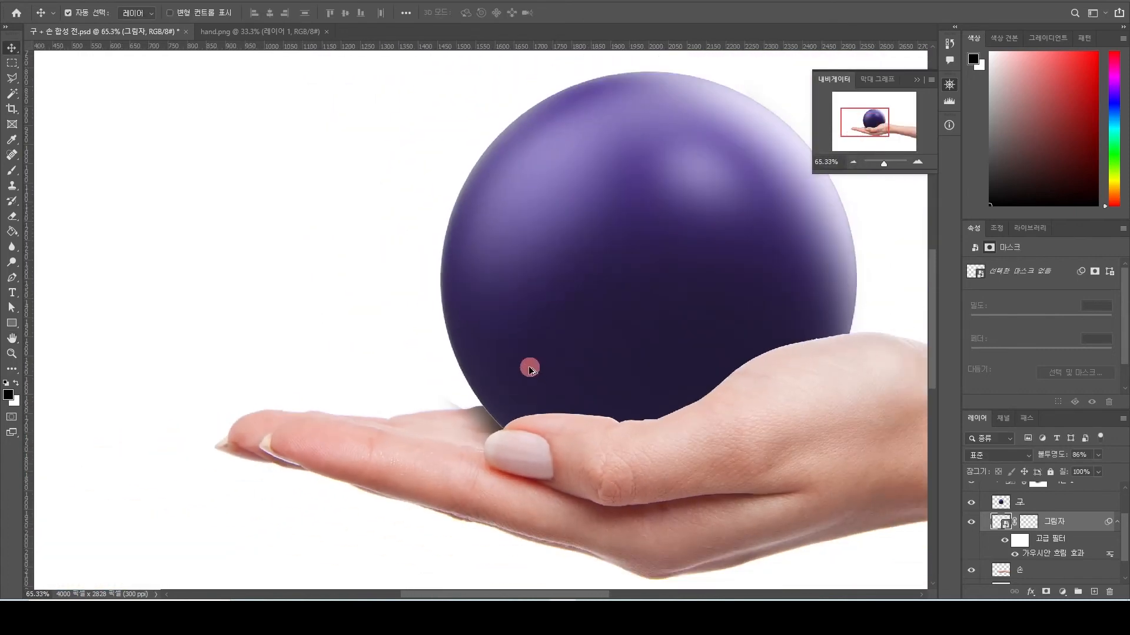
# Set the shadow layer's opacity to 67%
pyautogui.scroll(5, 457, 424)
pyautogui.scroll(2, 495, 422)
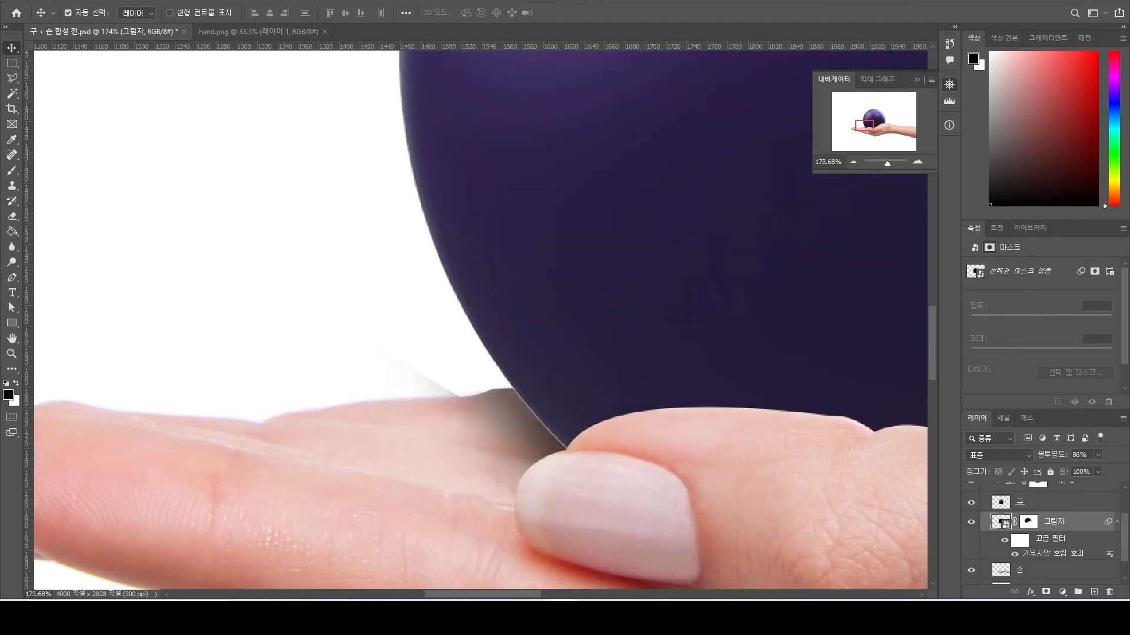
pyautogui.click(1098, 456)
pyautogui.moveTo(1082, 467); pyautogui.dragTo(1085, 469)
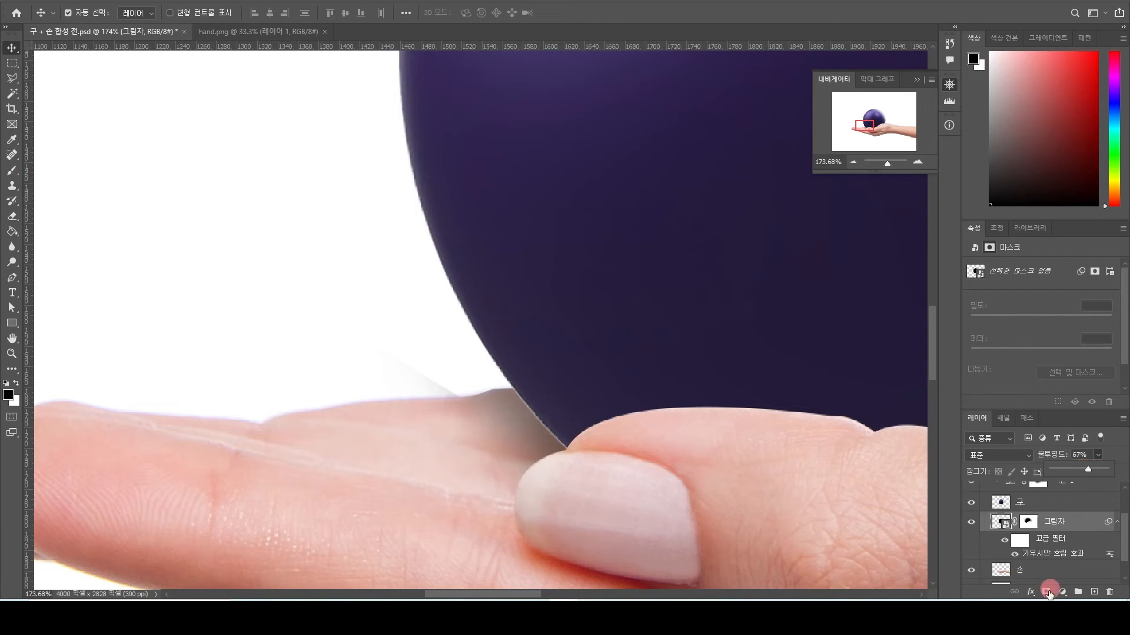
# Paint black in the shadow's layer mask with a size 125 brush over the faint shadow spilling above the hand beside the sphere
pyautogui.click(315, 314)
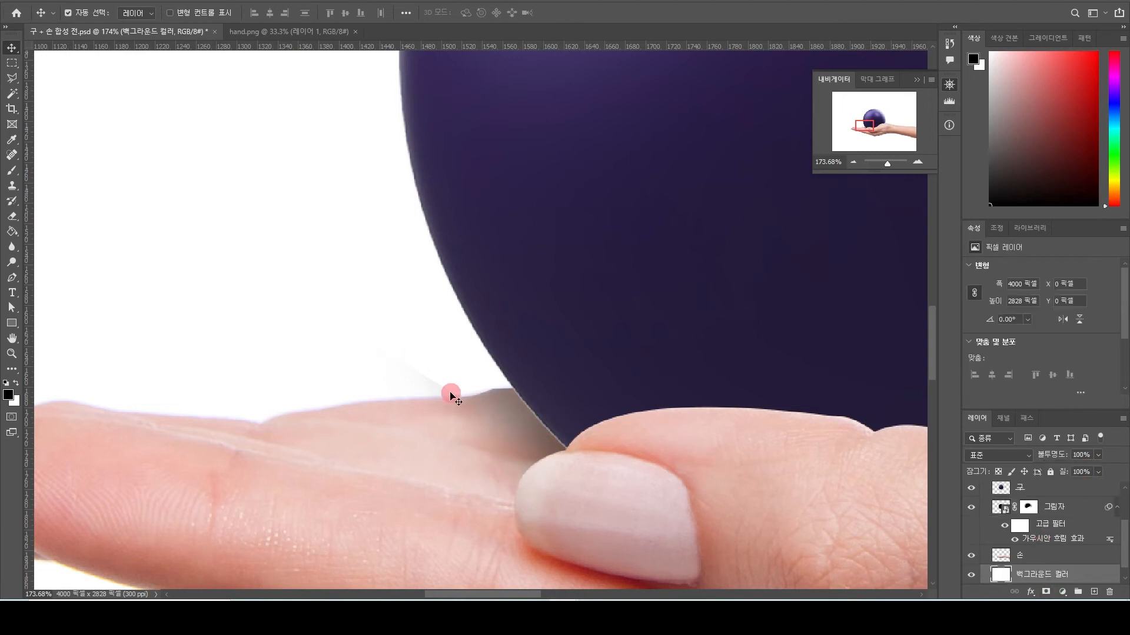
pyautogui.click(1028, 508)
pyautogui.press('b')
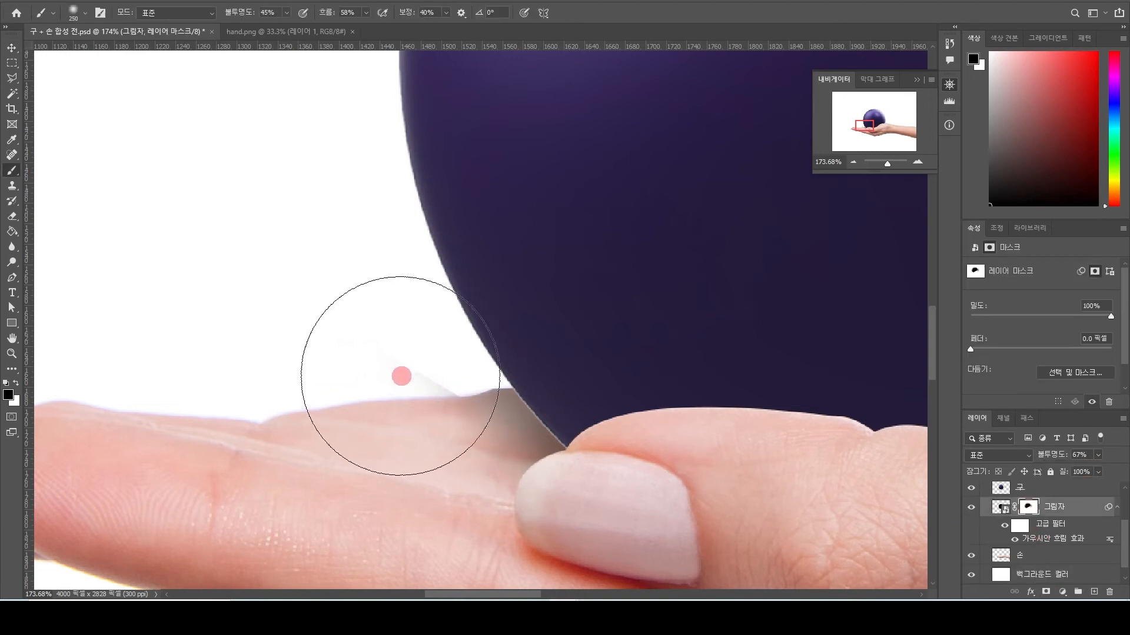
pyautogui.press('[')
pyautogui.press('[')
pyautogui.press('[')
pyautogui.press('[')
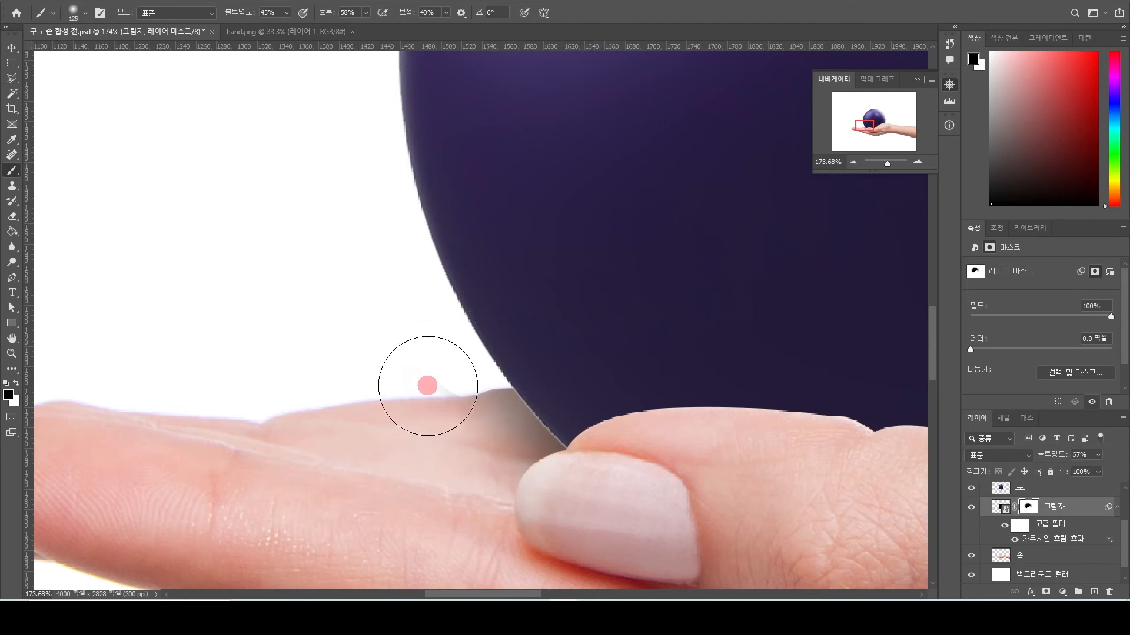
pyautogui.press('v')
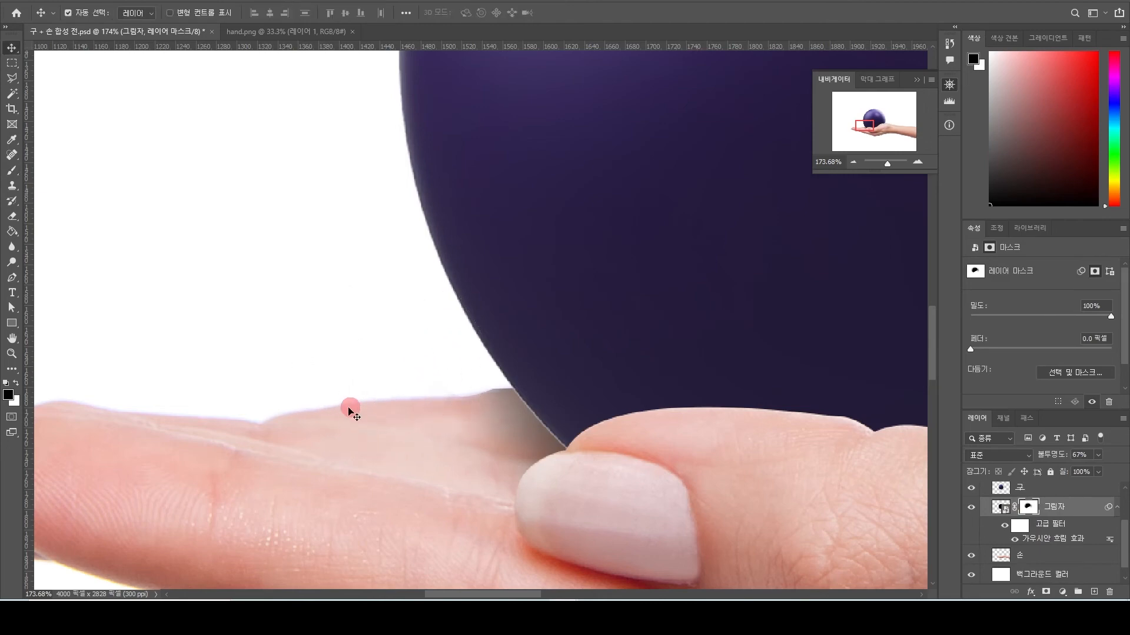
# Outline the area just above the palm, against the sphere's lower-left edge, with the Polygonal Lasso for further masking of the shadow
pyautogui.scroll(-5, 352, 406)
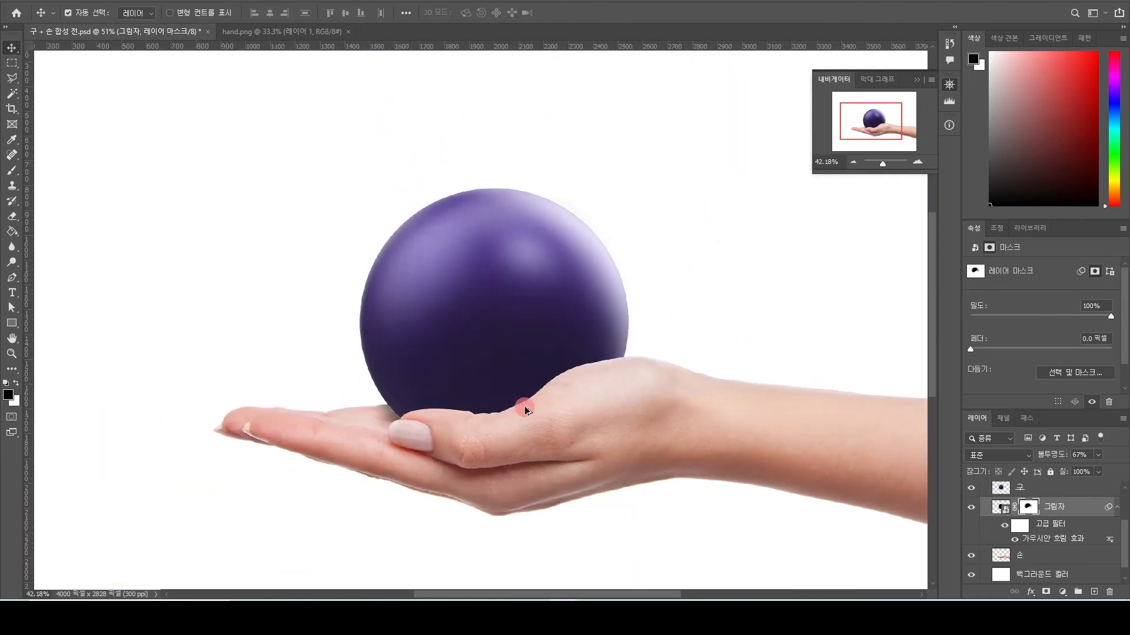
pyautogui.scroll(-2, 424, 441)
pyautogui.scroll(4, 382, 433)
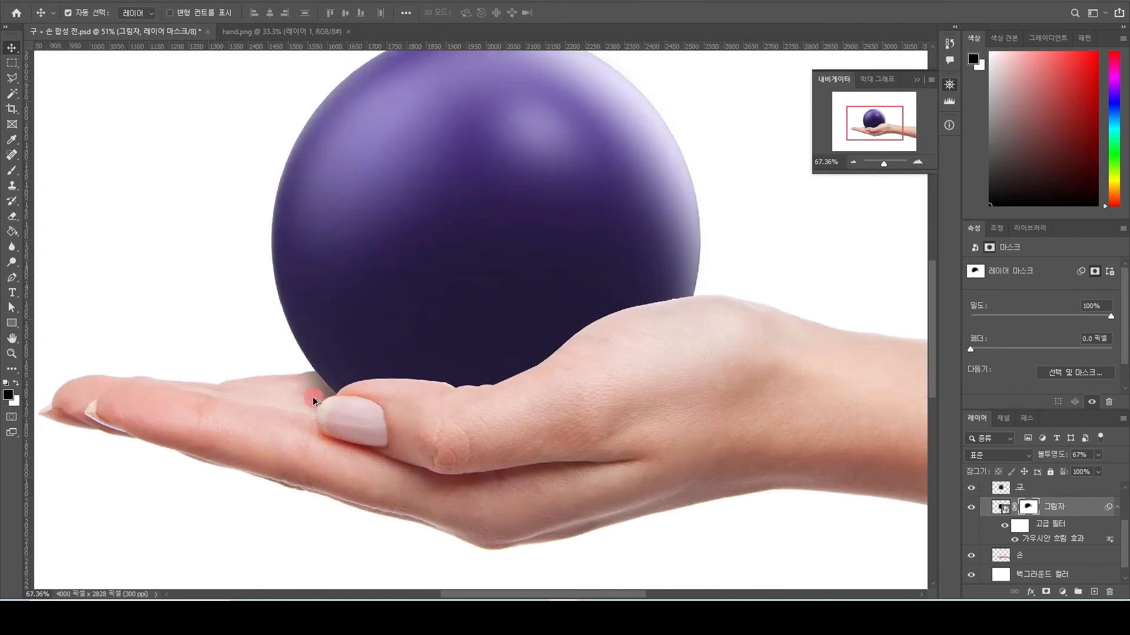
pyautogui.scroll(3, 340, 413)
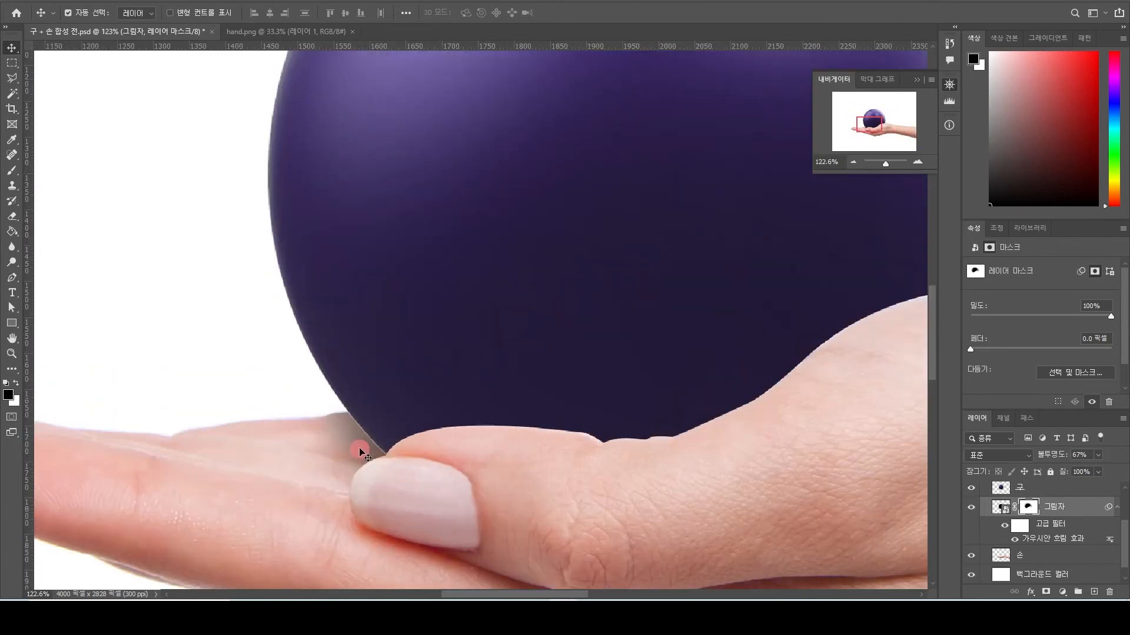
pyautogui.moveTo(366, 446); pyautogui.dragTo(365, 442)
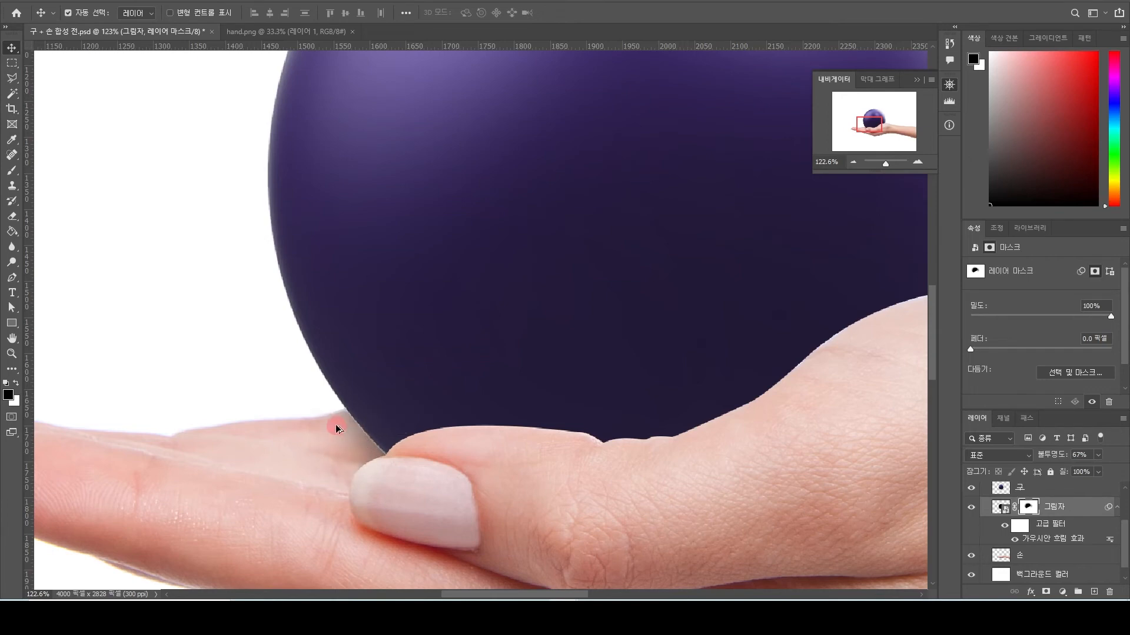
pyautogui.scroll(3, 337, 426)
pyautogui.press('l')
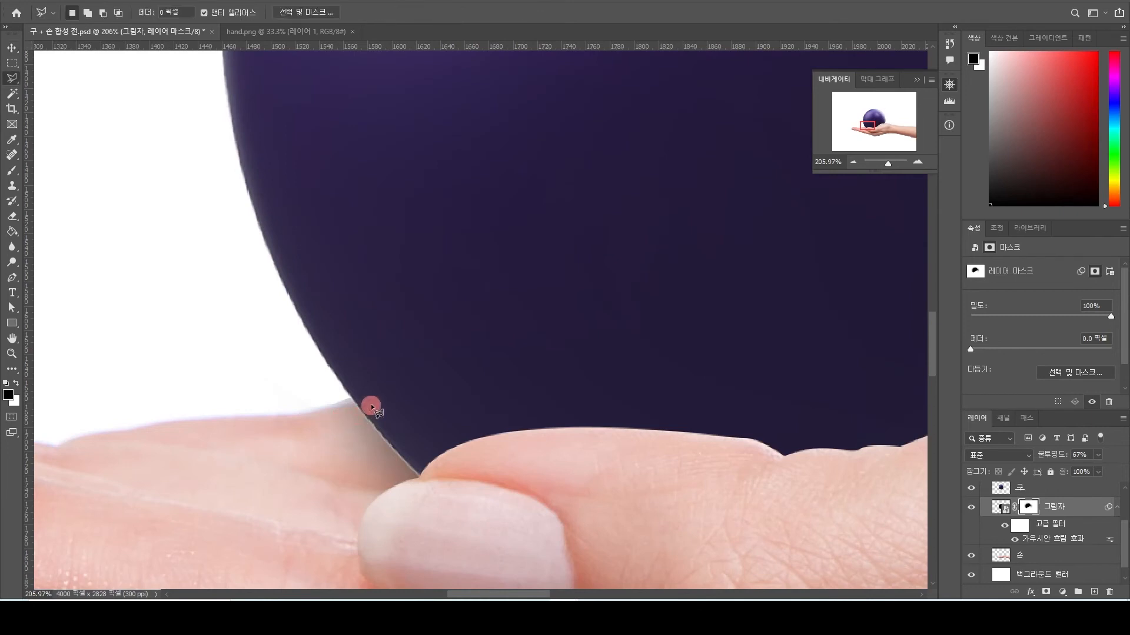
pyautogui.click(283, 416)
pyautogui.click(180, 355)
pyautogui.click(334, 316)
pyautogui.doubleClick(387, 364)
# Fill the selected area of the shadow's layer mask with black, and deselect
pyautogui.click(1029, 526)
pyautogui.hotkey('alt', 'Delete')
pyautogui.hotkey('ctrl', 'd')
pyautogui.press('v')
# Compare the whole composite with and without the shadow by hiding and showing the shadow layer
pyautogui.scroll(-3, 536, 419)
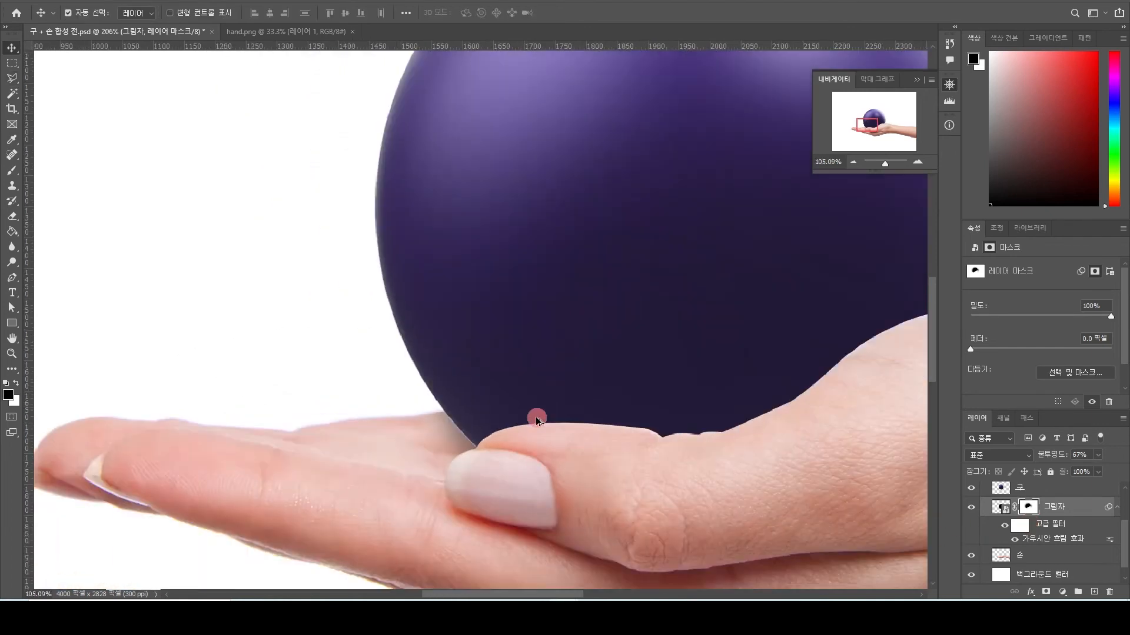
pyautogui.scroll(-5, 535, 416)
pyautogui.moveTo(641, 412); pyautogui.dragTo(613, 419)
pyautogui.press('z')
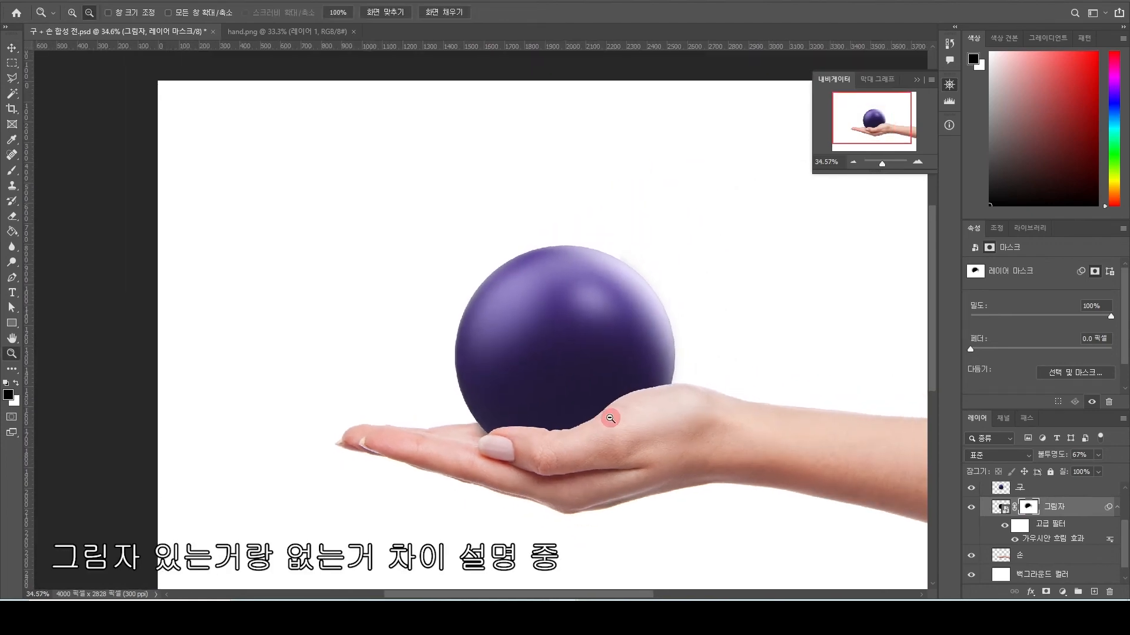
pyautogui.keyDown('alt'); pyautogui.click(611, 419); pyautogui.keyUp('alt')
pyautogui.click(610, 419)
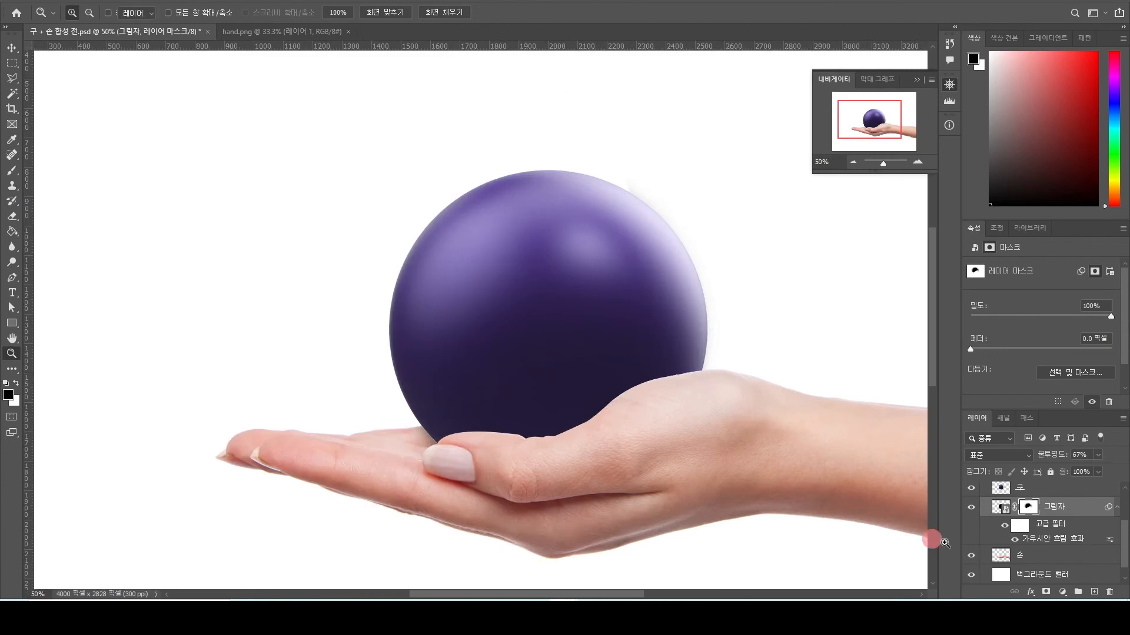
pyautogui.press('v')
pyautogui.click(971, 507)
pyautogui.click(971, 507)
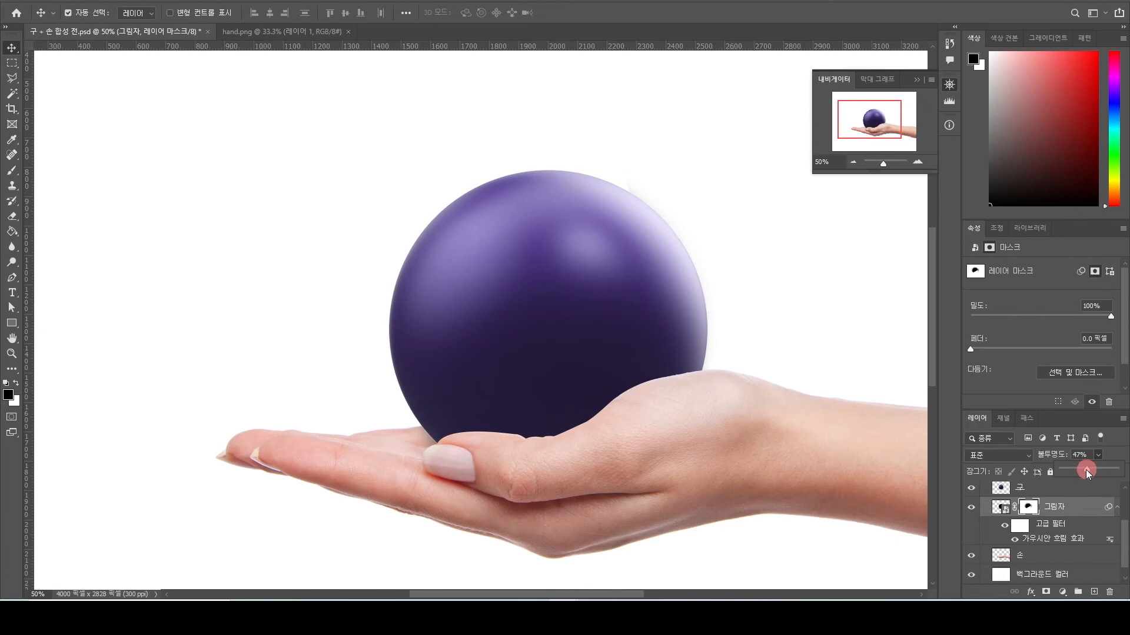
# Set the shadow layer's opacity to 45% and toggle its visibility to compare the effect
pyautogui.moveTo(1086, 470); pyautogui.dragTo(1086, 470)
pyautogui.click(974, 511)
pyautogui.click(974, 510)
# Try the Overlay blend mode on the shadow layer at 100% opacity
pyautogui.click(1008, 454)
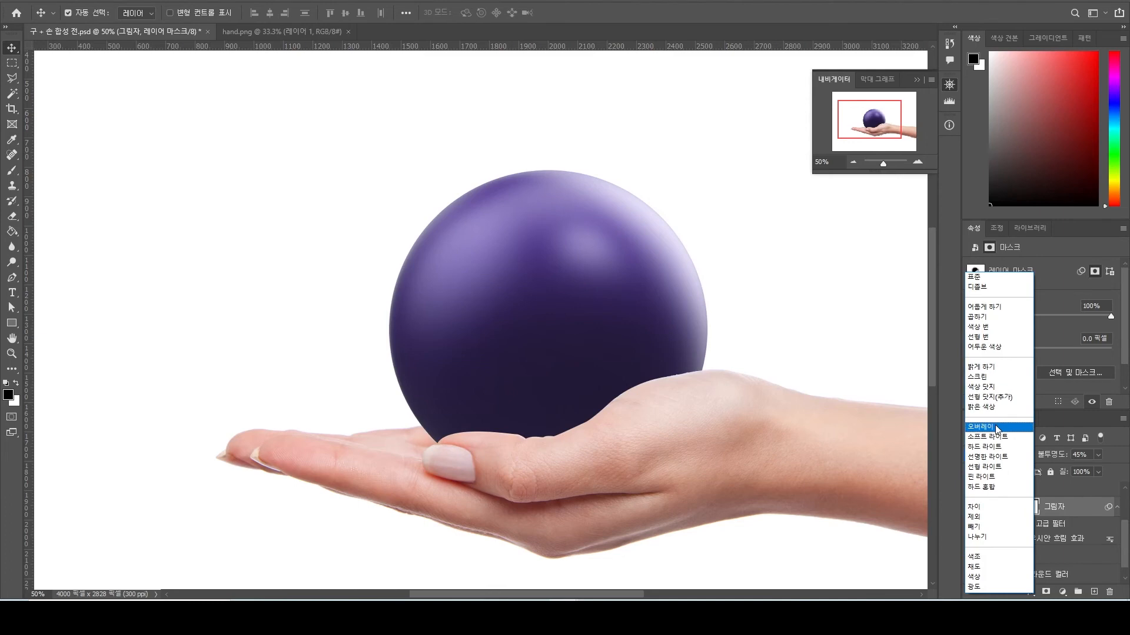
pyautogui.click(997, 427)
pyautogui.click(1097, 454)
pyautogui.moveTo(1089, 470); pyautogui.dragTo(1121, 471)
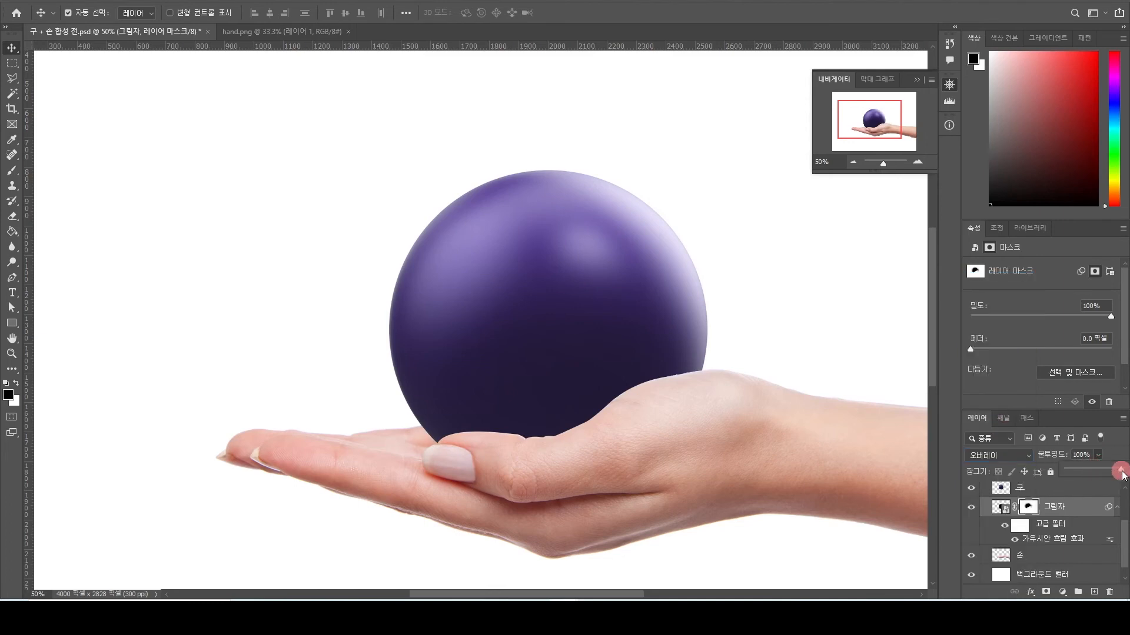
pyautogui.moveTo(1119, 471); pyautogui.dragTo(1122, 471)
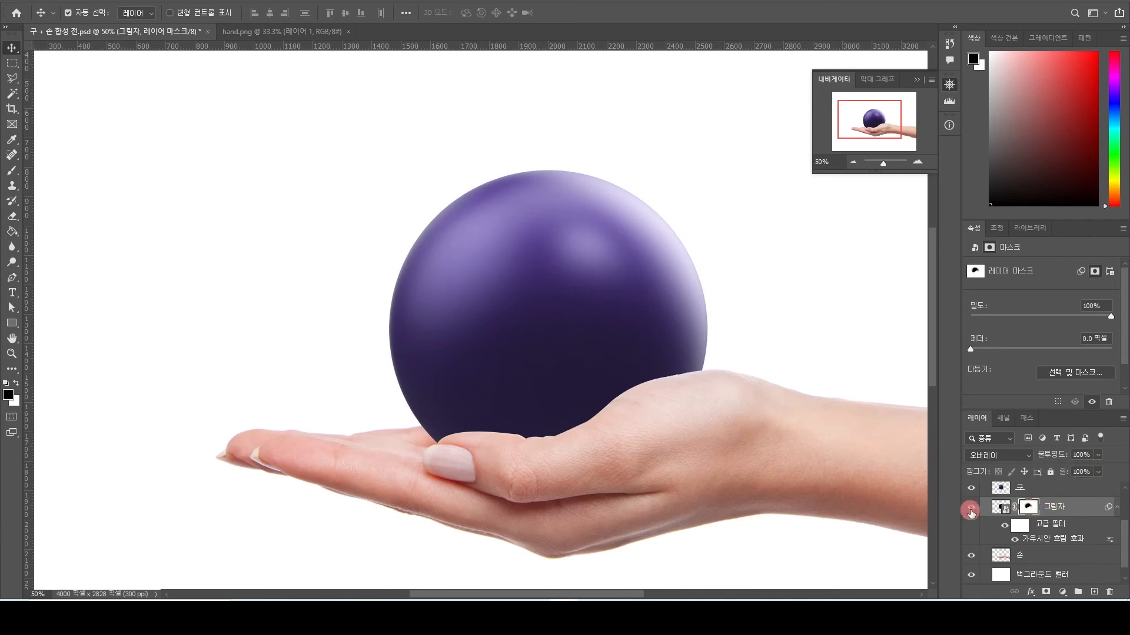
# Edit the shadow's Gaussian Blur smart filter and set its radius to 9.6 pixels
pyautogui.doubleClick(1036, 537)
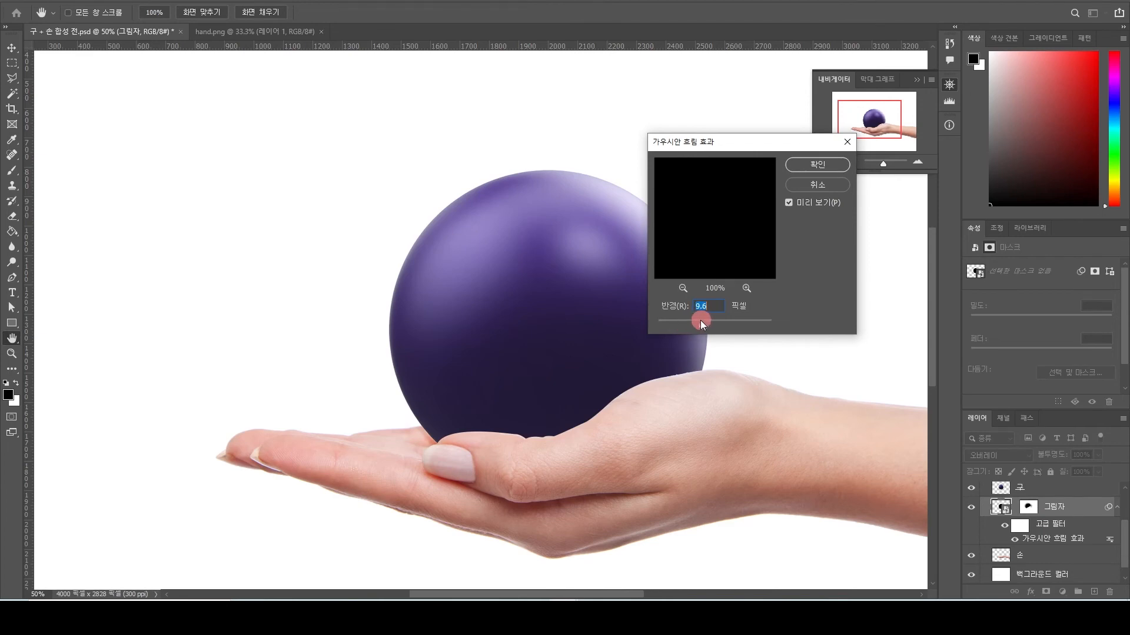
pyautogui.click(813, 164)
pyautogui.press('v')
pyautogui.scroll(3, 458, 405)
pyautogui.moveTo(425, 459)
pyautogui.mouseDown()
pyautogui.moveTo(411, 454)
pyautogui.moveTo(422, 457)
pyautogui.mouseUp()
pyautogui.scroll(-5, 326, 365)
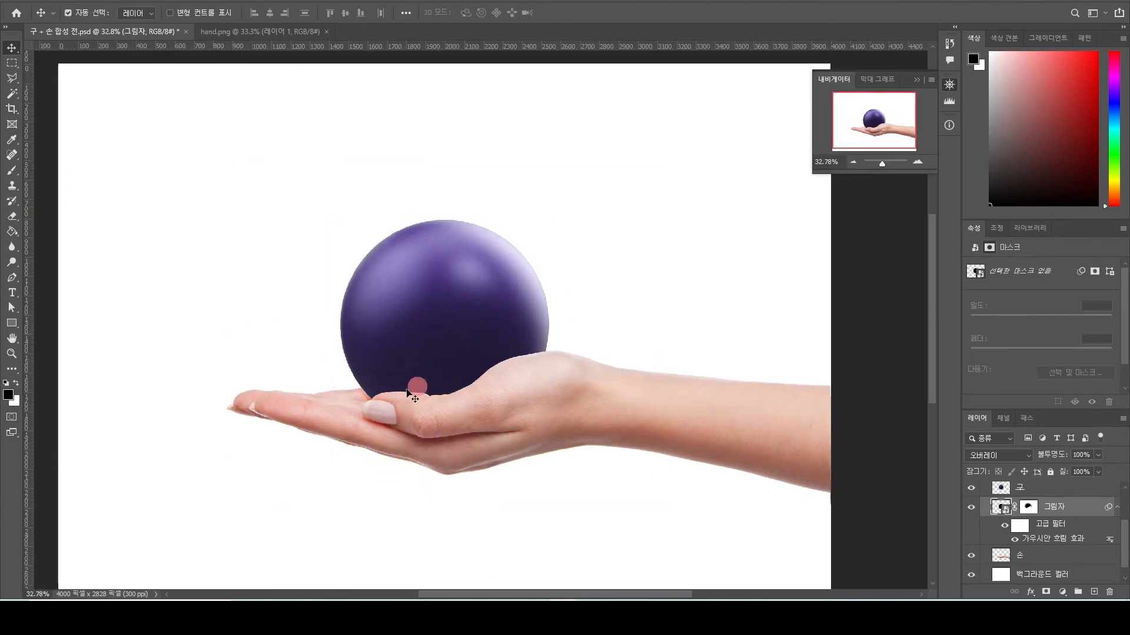
# Undo the shadow layer's latest blur, opacity and Overlay blend mode changes, and select the hand layer
pyautogui.scroll(2, 337, 414)
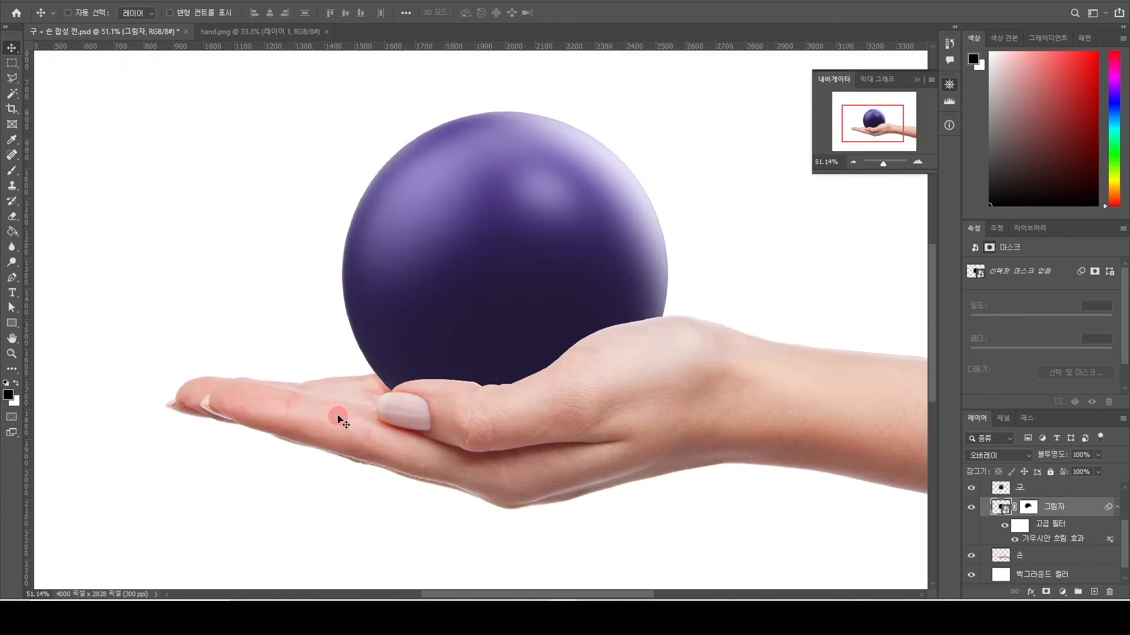
pyautogui.hotkey('ctrl', 'z')
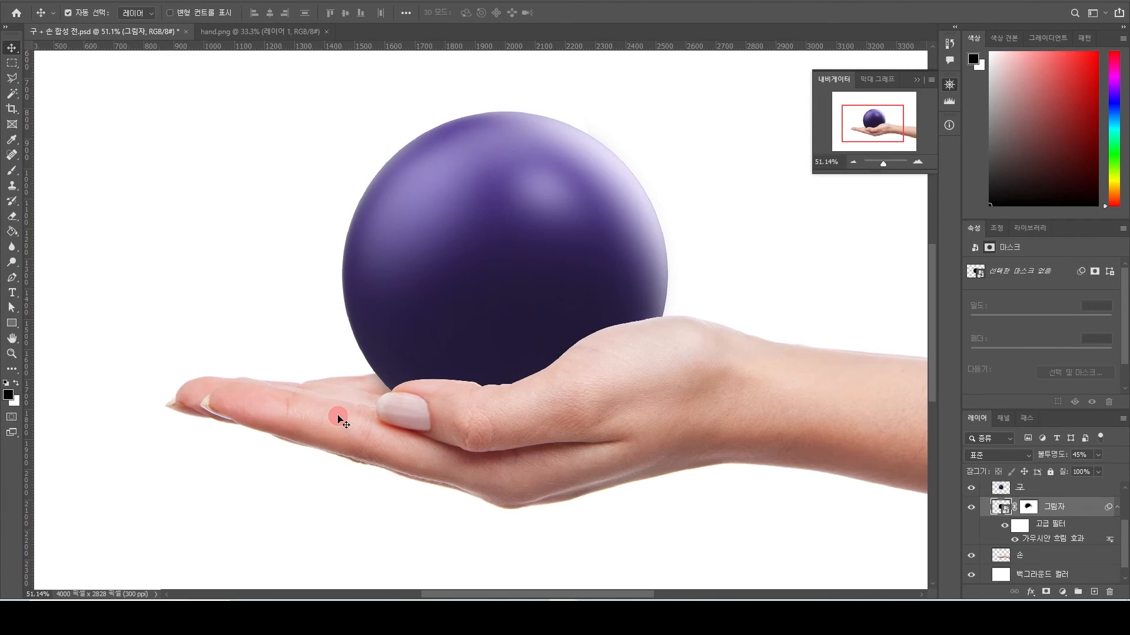
pyautogui.click(1082, 456)
pyautogui.click(453, 411)
# Toggle the shadow layer's visibility and examine where the sphere meets the hand
pyautogui.scroll(-3, 461, 411)
pyautogui.scroll(2, 463, 419)
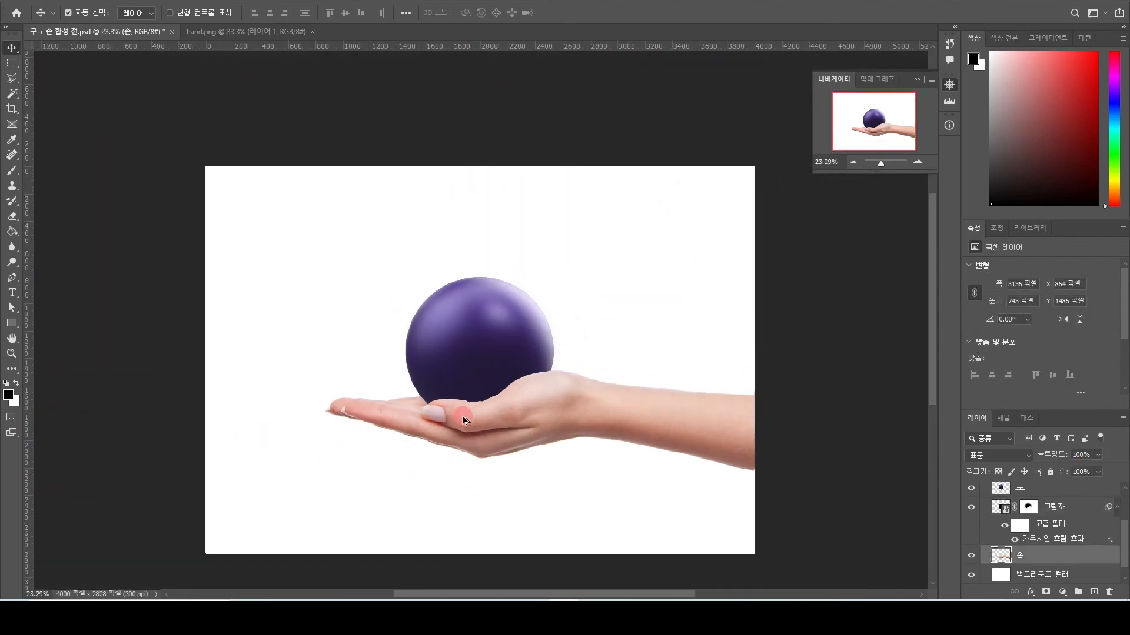
pyautogui.click(971, 505)
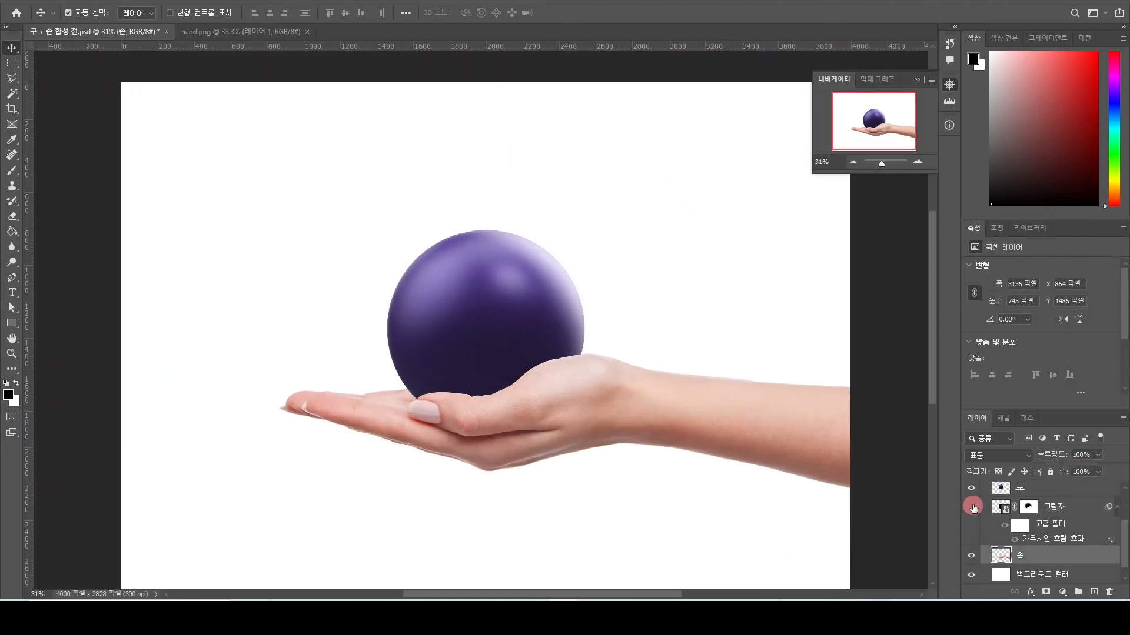
pyautogui.scroll(2, 365, 425)
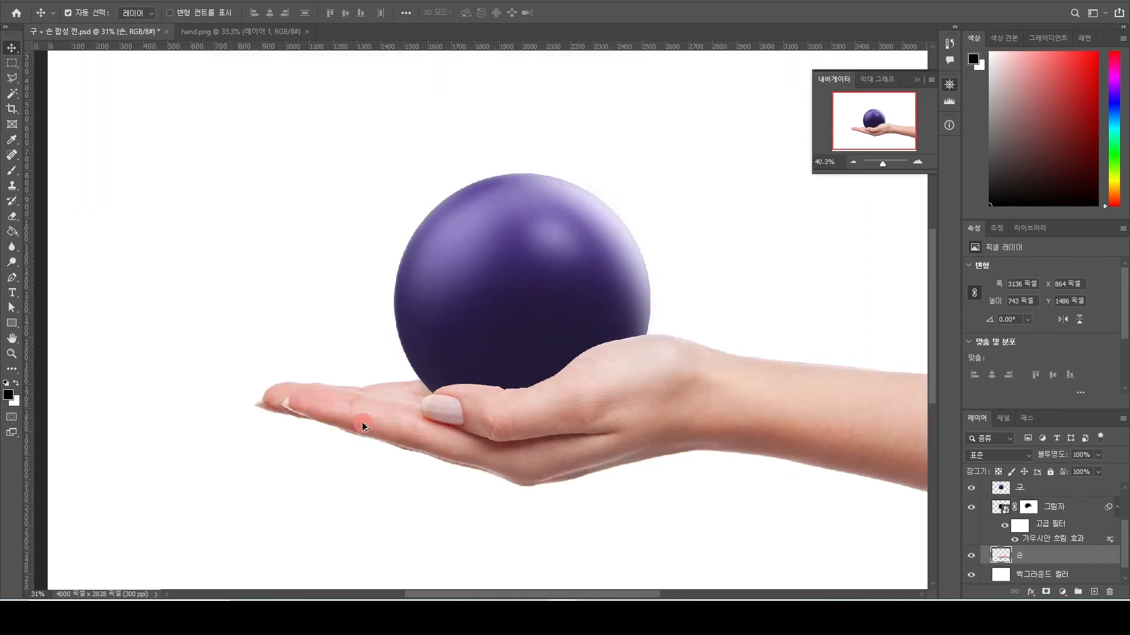
pyautogui.moveTo(605, 389); pyautogui.dragTo(578, 396)
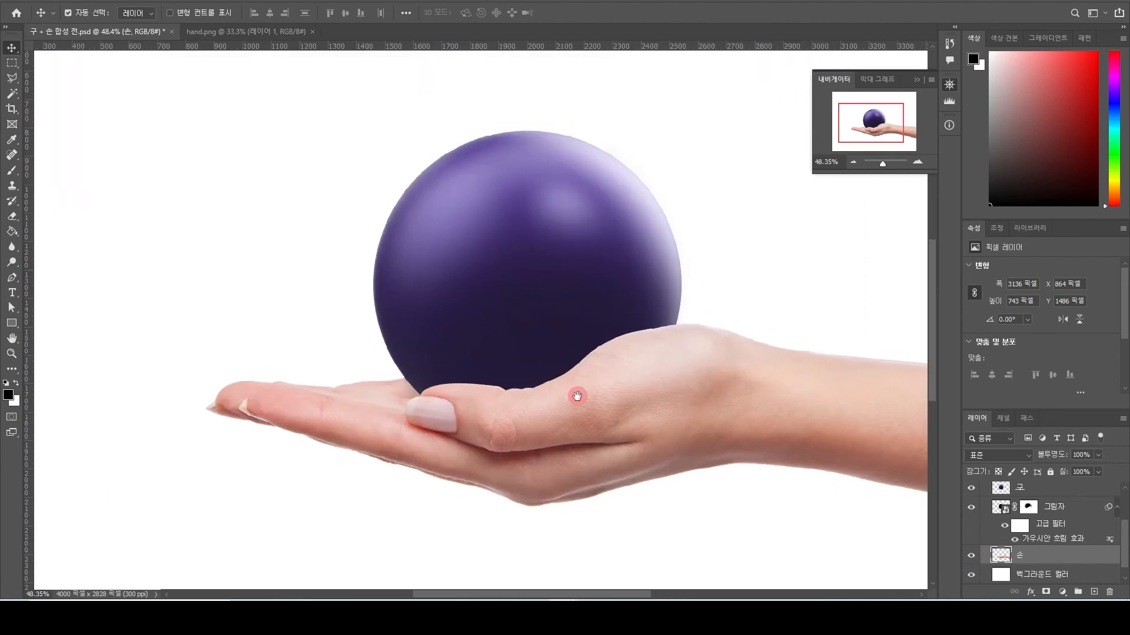
pyautogui.scroll(2, 580, 375)
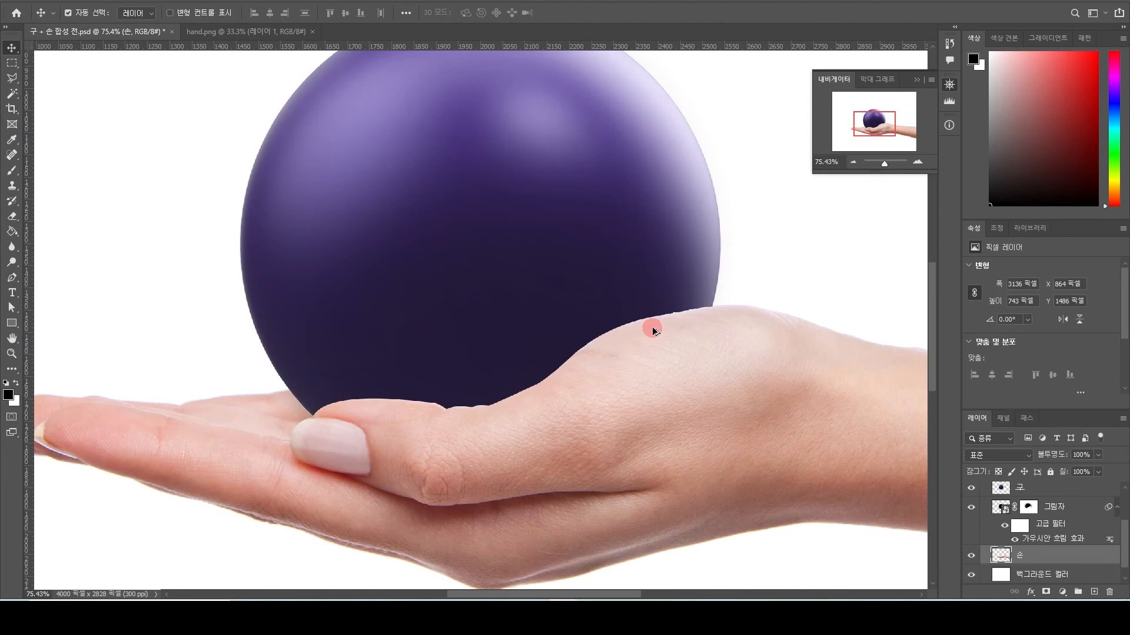
# Examine the hand's edge against the sphere and the sphere and shadow layers of the finished reference composite
pyautogui.scroll(1, 673, 328)
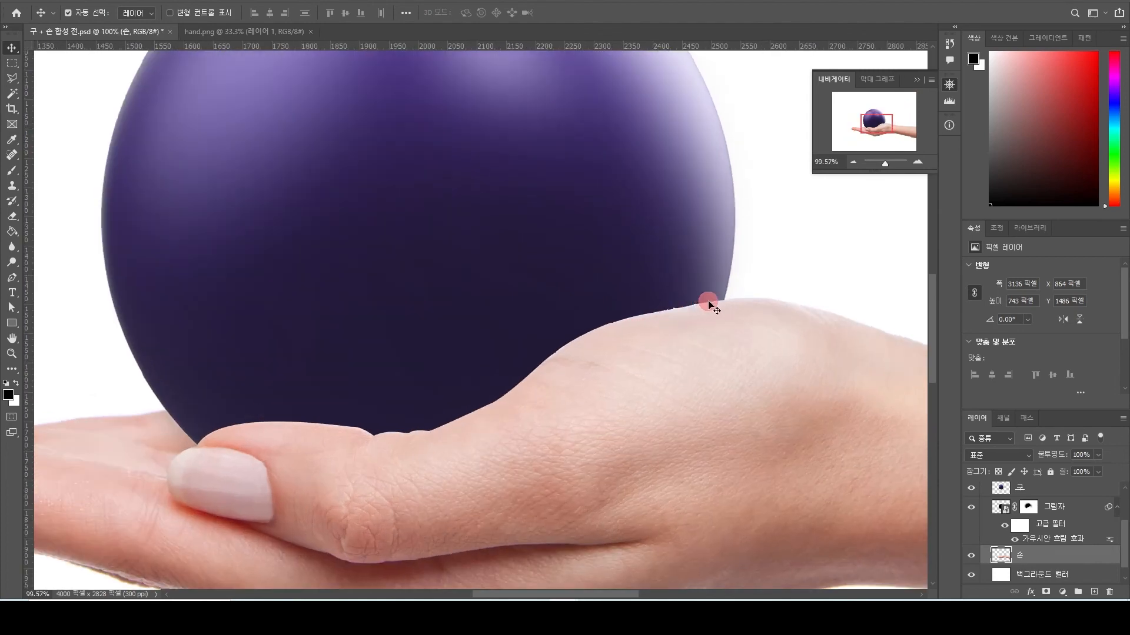
pyautogui.scroll(2, 559, 357)
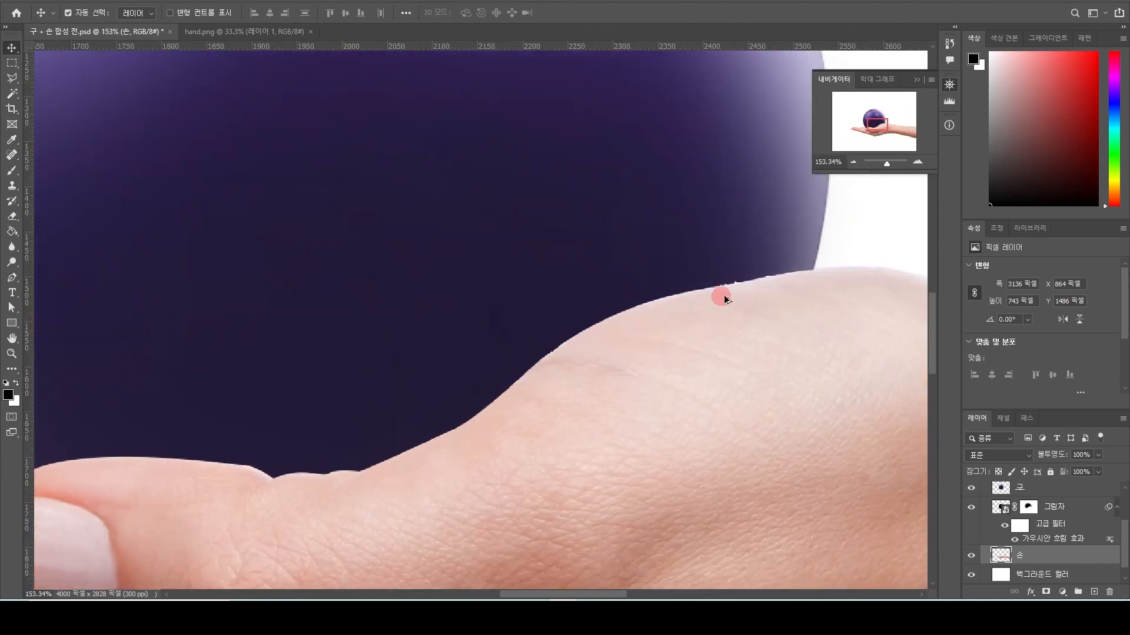
pyautogui.scroll(-4, 588, 365)
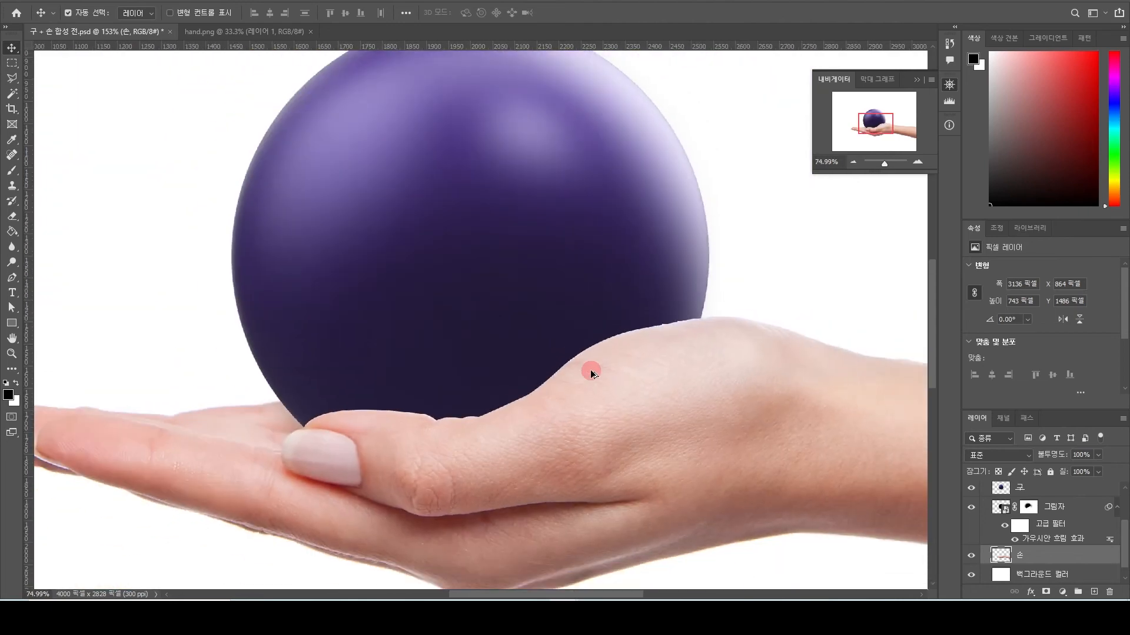
pyautogui.moveTo(716, 373); pyautogui.dragTo(625, 373)
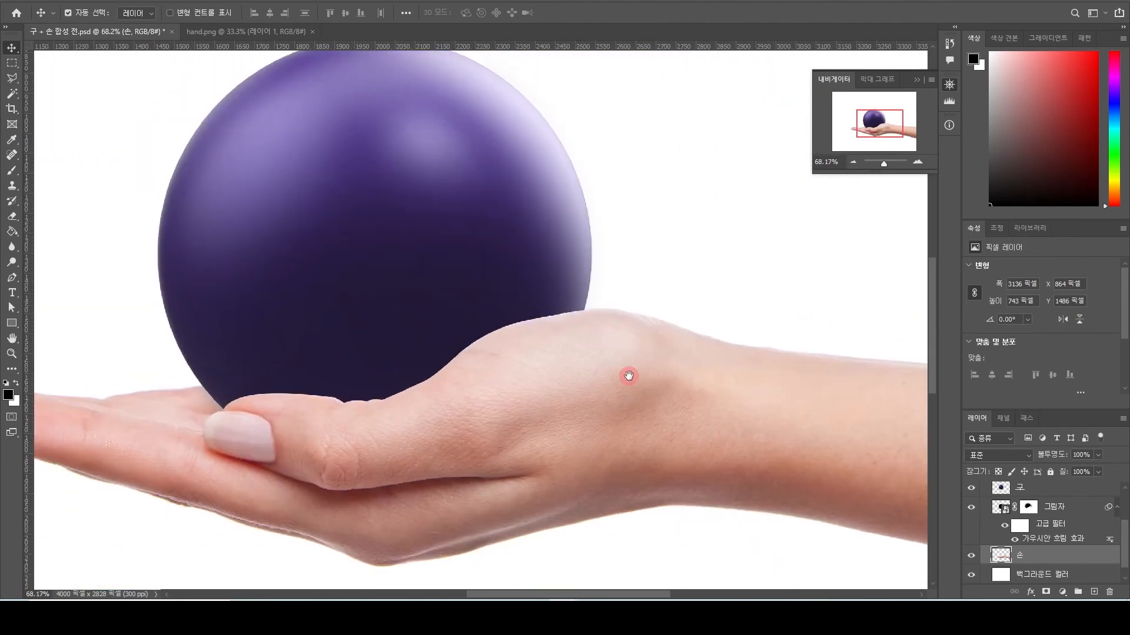
pyautogui.scroll(-2, 630, 378)
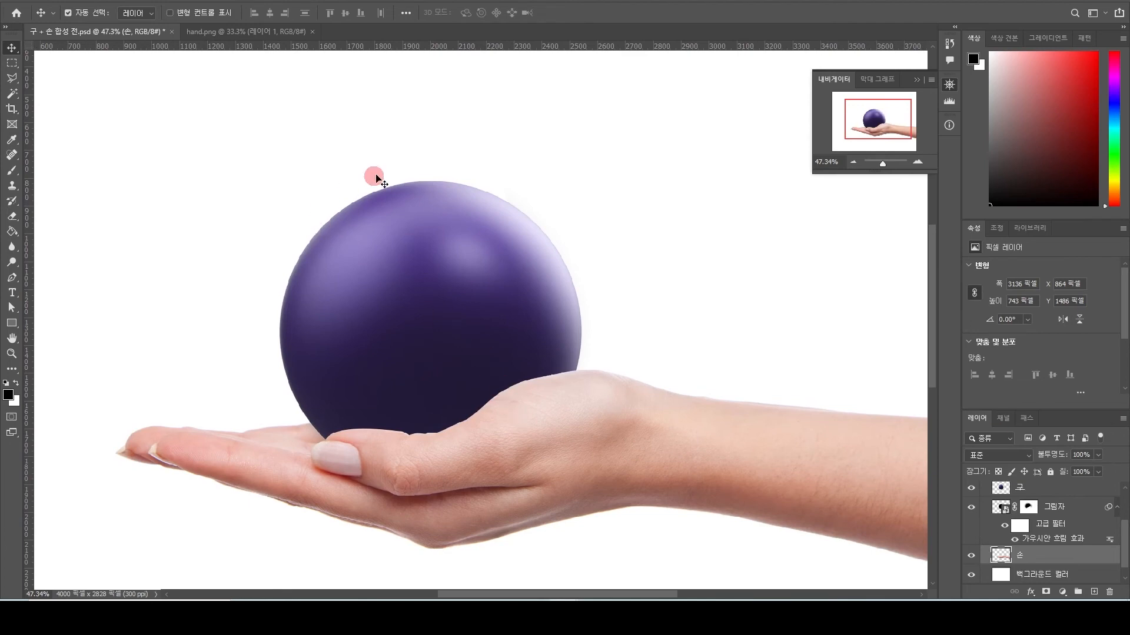
pyautogui.scroll(-1, 506, 385)
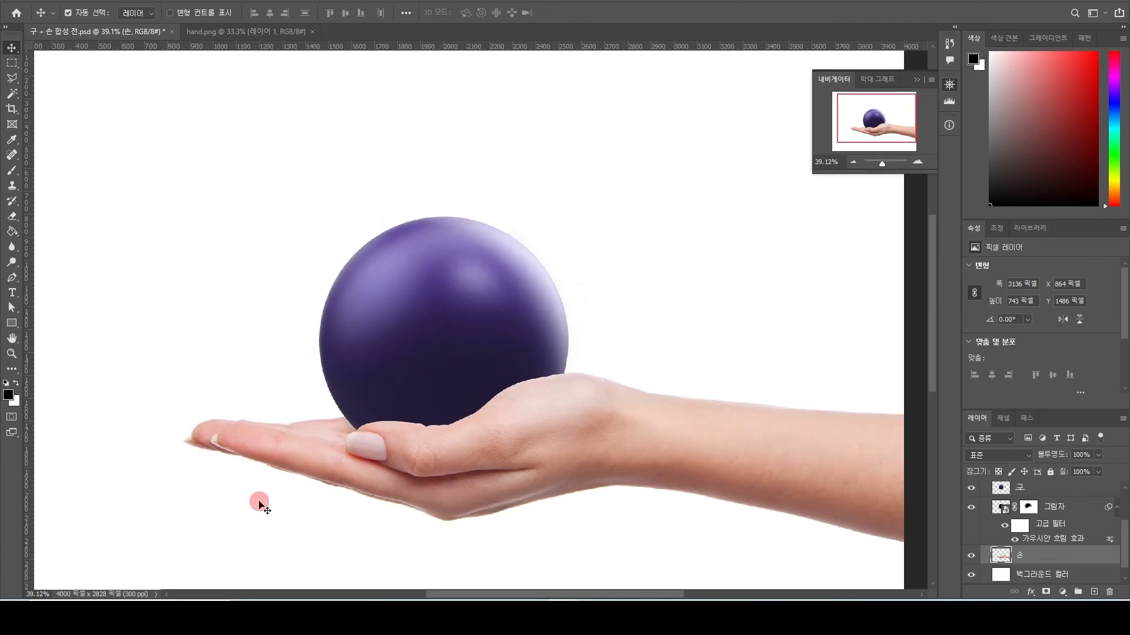
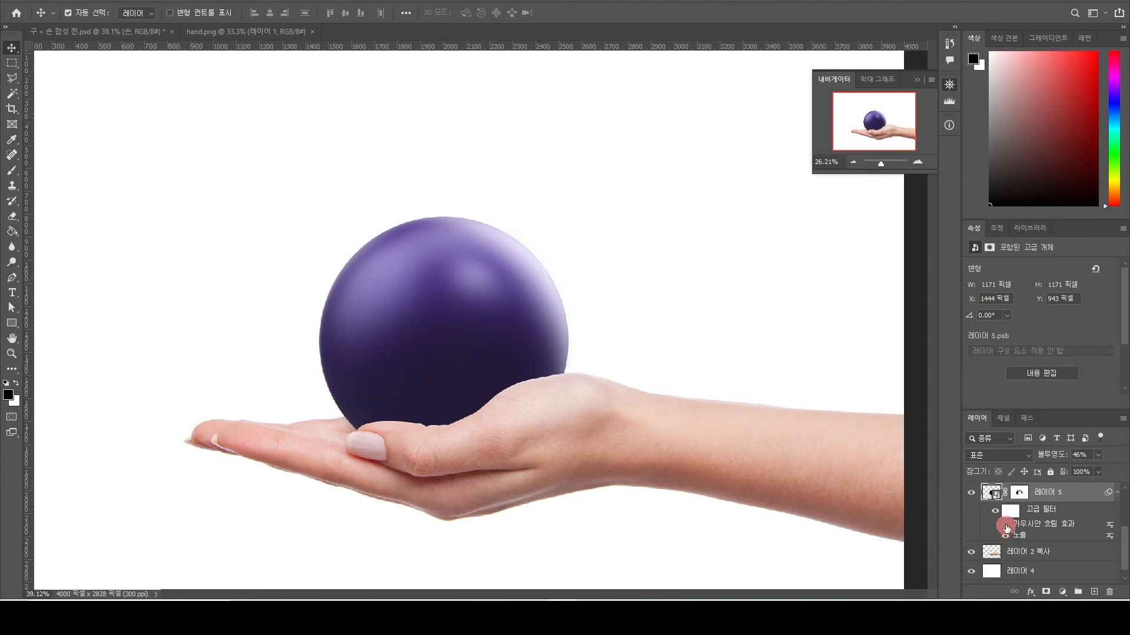
pyautogui.scroll(-1, 1024, 533)
pyautogui.scroll(4, 1025, 533)
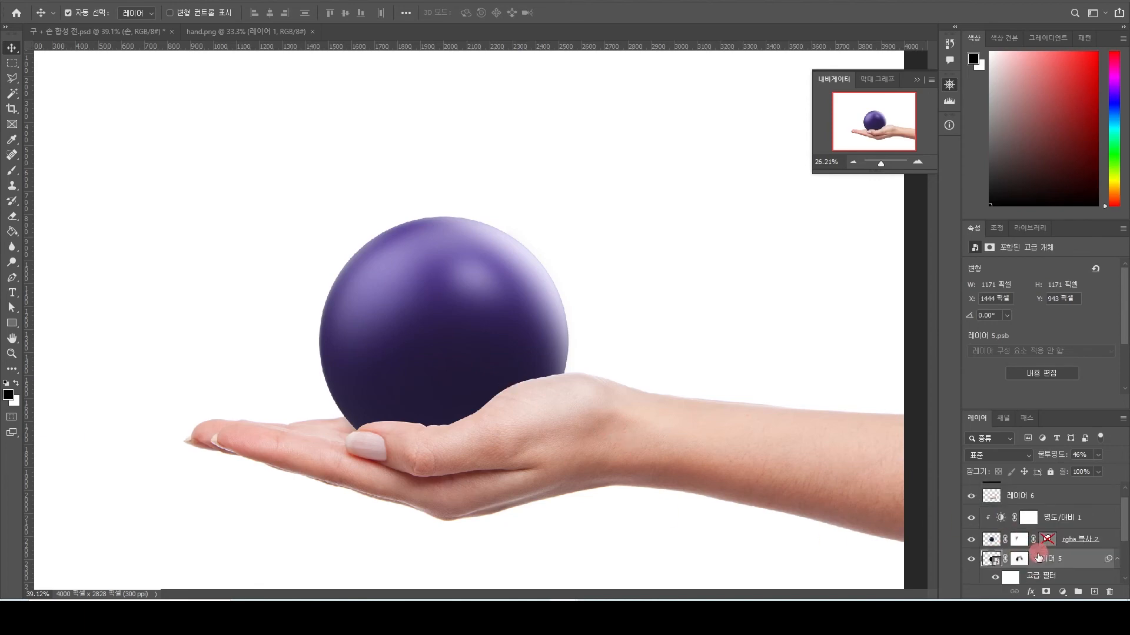
pyautogui.click(968, 542)
pyautogui.click(966, 542)
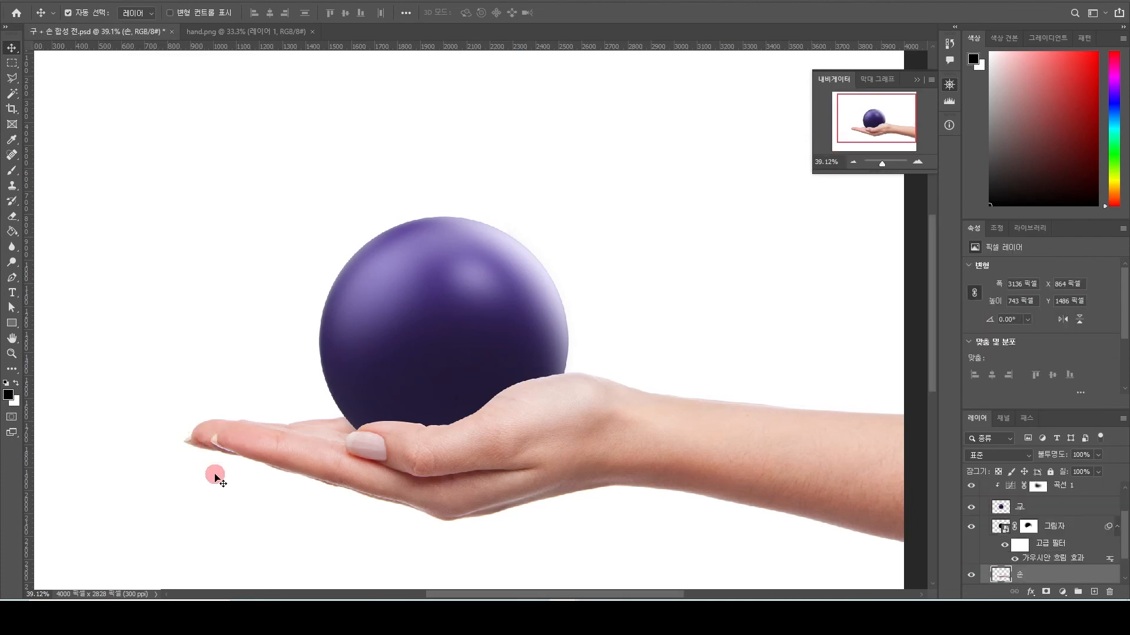
# Outline the dark spot on the farthest fingernail of the hand layer with the Polygonal Lasso tool
pyautogui.scroll(3, 206, 453)
pyautogui.scroll(4, 206, 453)
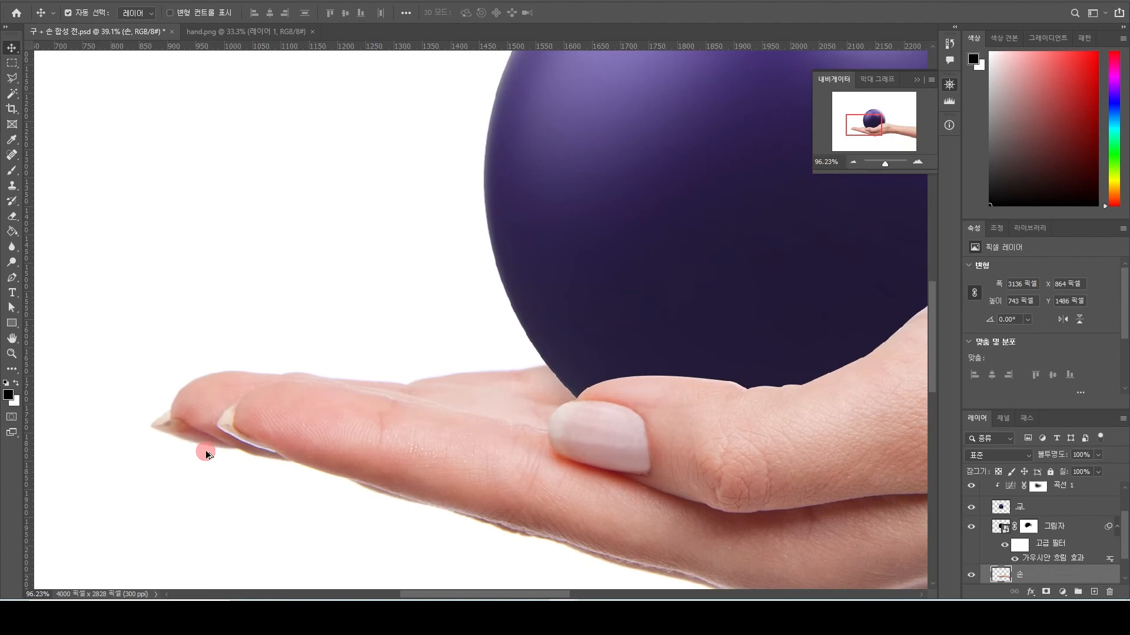
pyautogui.moveTo(140, 441); pyautogui.dragTo(191, 446)
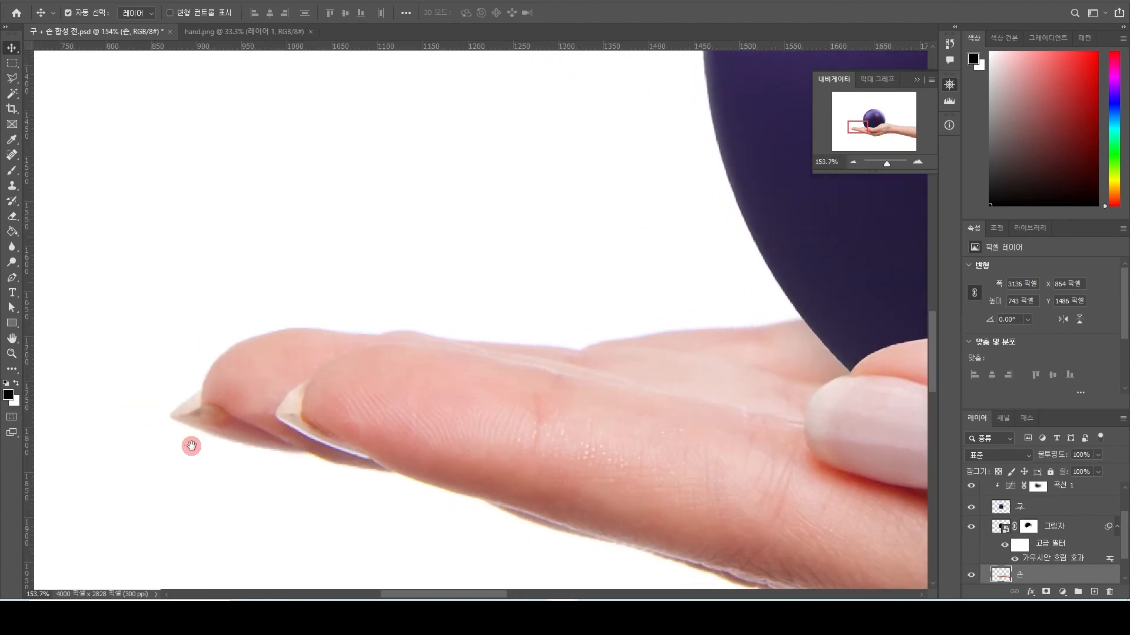
pyautogui.scroll(2, 193, 449)
pyautogui.press('l')
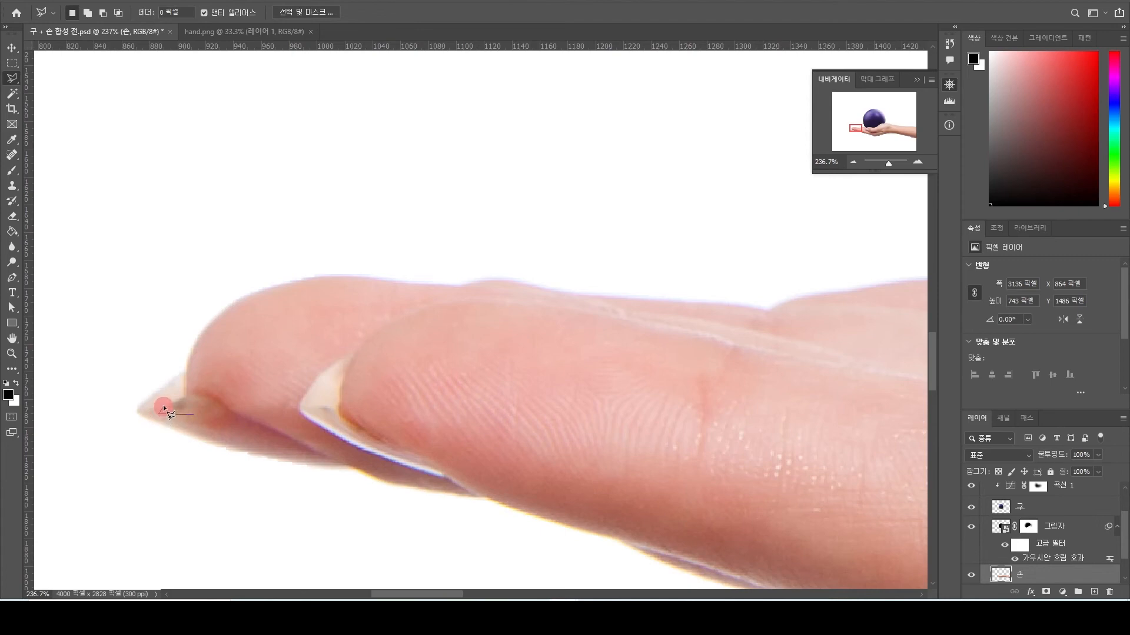
pyautogui.click(198, 419)
pyautogui.doubleClick(256, 419)
pyautogui.hotkey('ctrl', 'd')
pyautogui.doubleClick(211, 401)
pyautogui.press('i')
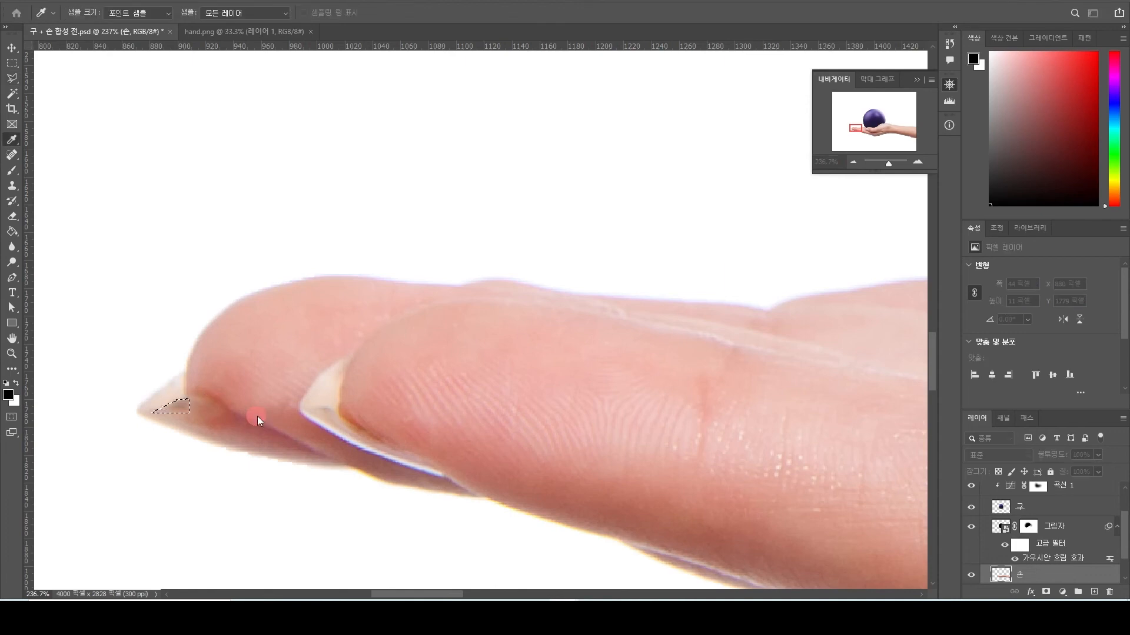
pyautogui.hotkey('shift', 'F5')
pyautogui.moveTo(618, 255); pyautogui.dragTo(400, 255)
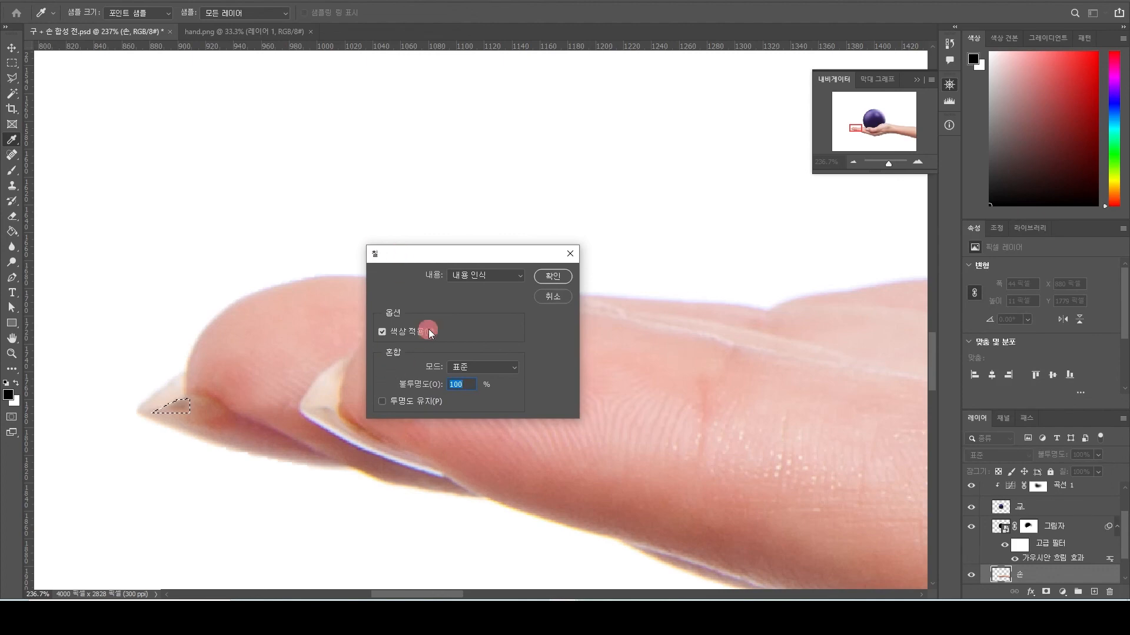
pyautogui.press('Escape')
# Fill the selected fingernail spot with Content-Aware in Normal mode at 100% opacity and clear the selection
pyautogui.click(34, 0)
pyautogui.moveTo(52, 1)
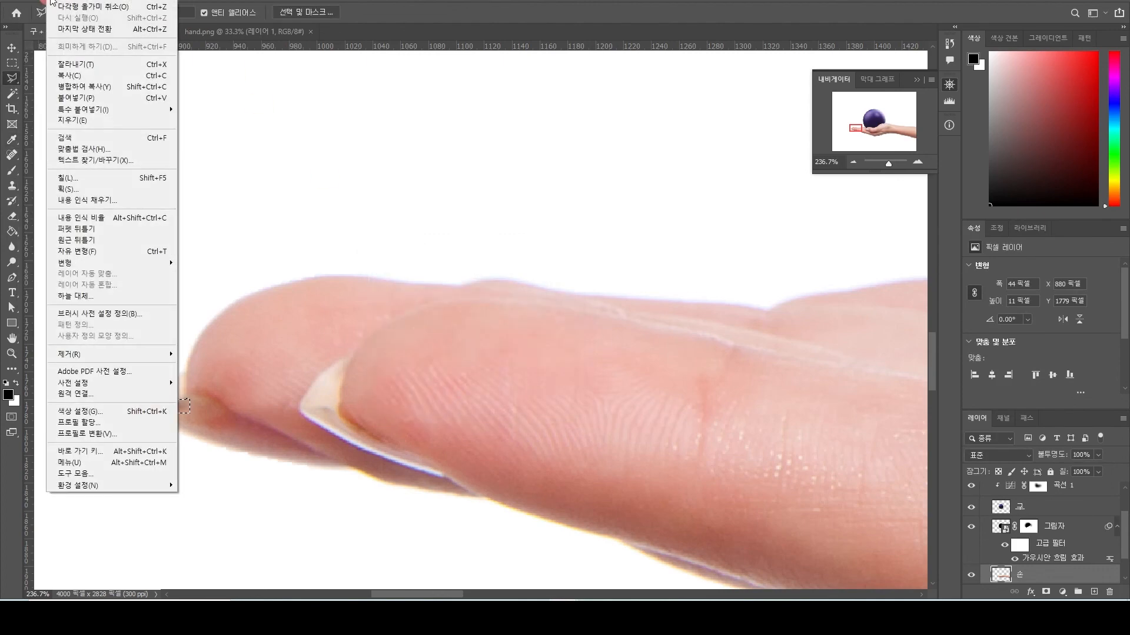
pyautogui.click(75, 182)
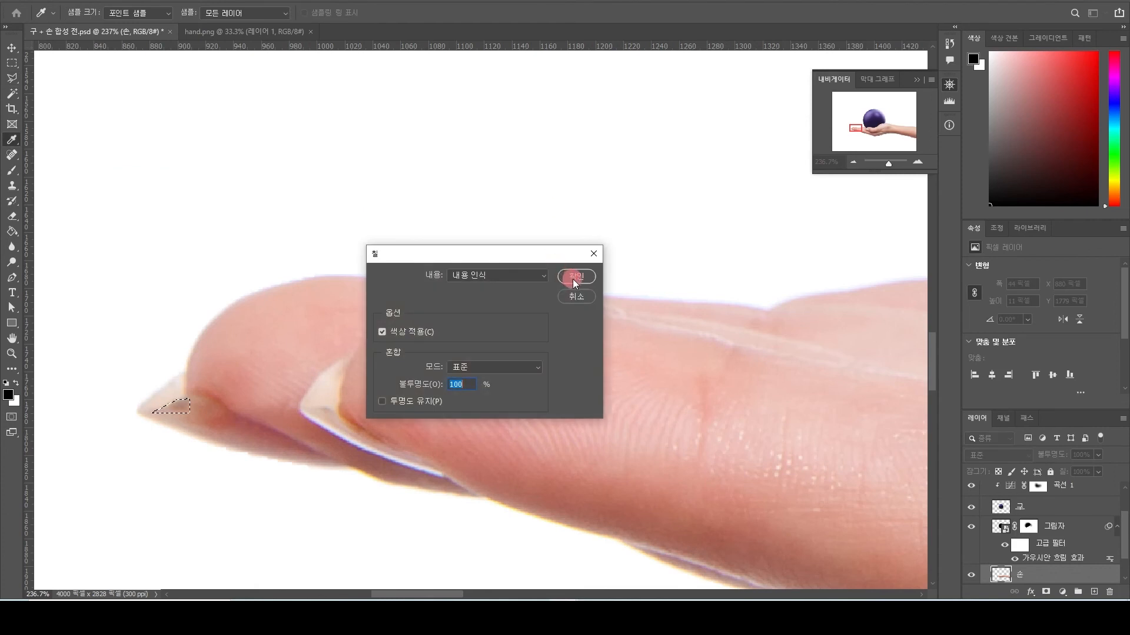
pyautogui.click(573, 279)
pyautogui.click(349, 430)
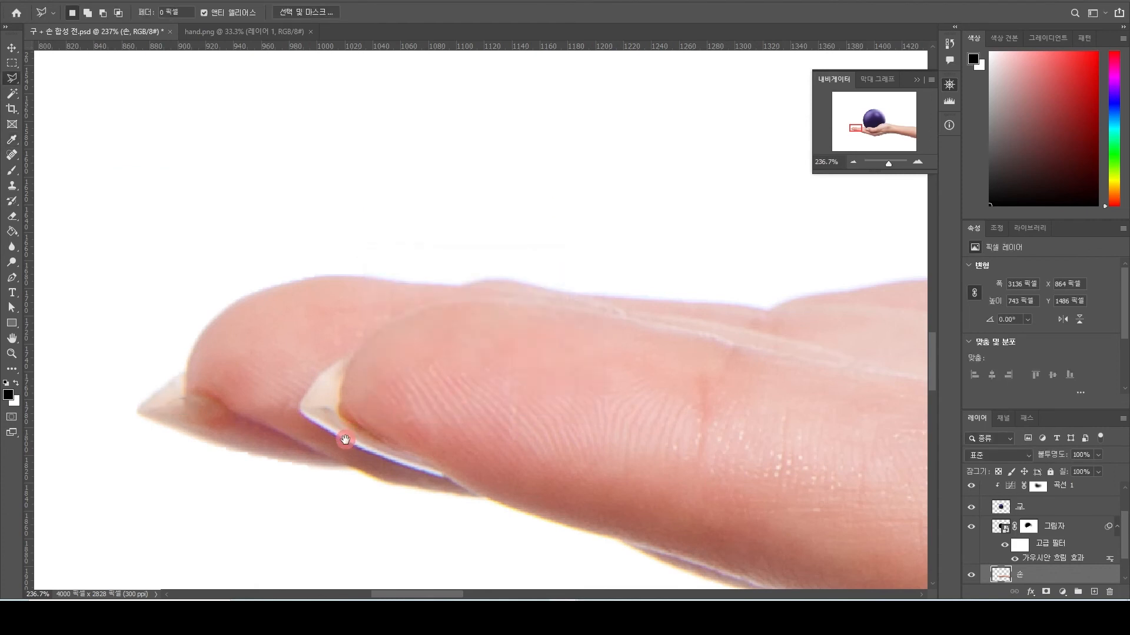
# Try a Content-Aware fill on a small unfeathered polygonal selection at the tip of the nearer fingernail
pyautogui.moveTo(345, 440); pyautogui.dragTo(321, 417)
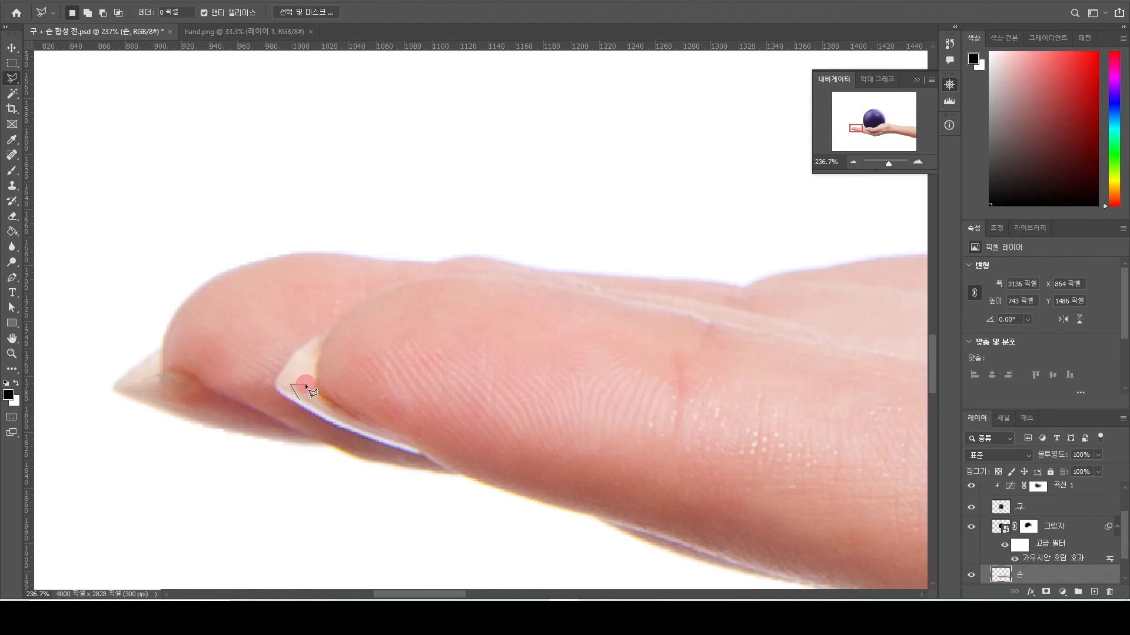
pyautogui.doubleClick(304, 404)
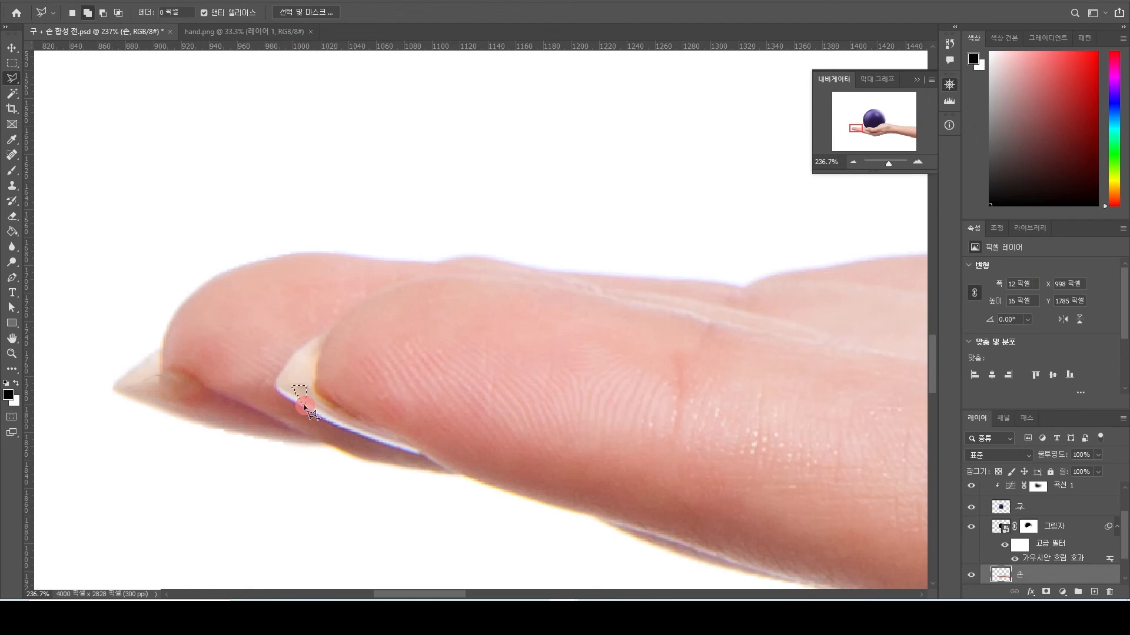
pyautogui.hotkey('shift', 'F5')
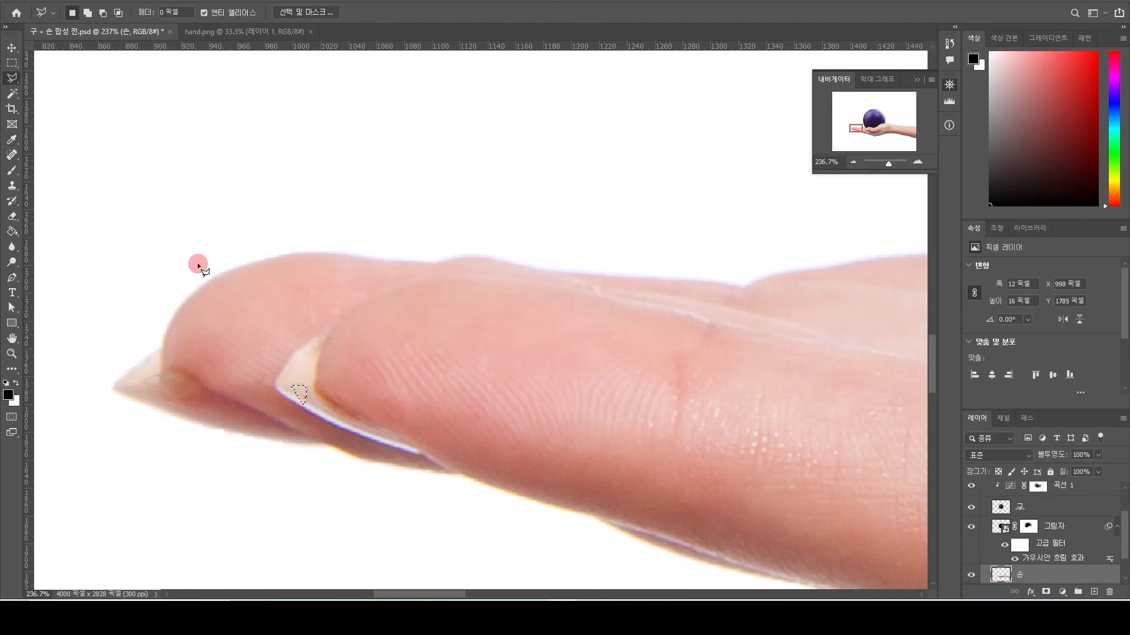
pyautogui.click(13, 79)
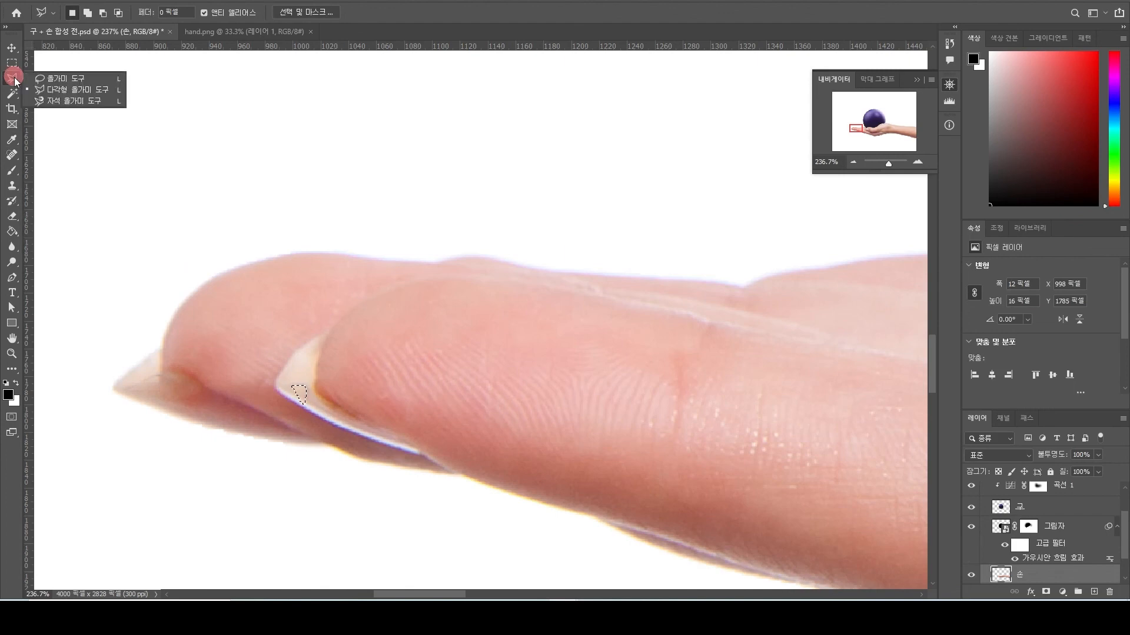
pyautogui.click(52, 80)
pyautogui.click(14, 49)
pyautogui.scroll(-3, 323, 222)
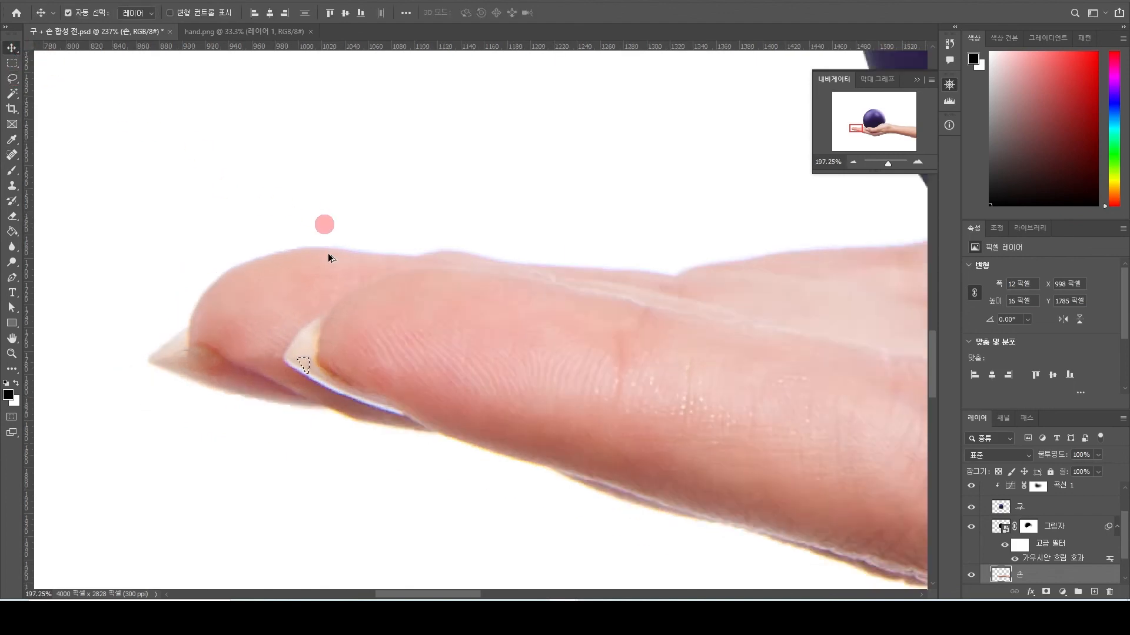
pyautogui.hotkey('ctrl', 'd')
pyautogui.moveTo(535, 298); pyautogui.dragTo(493, 305)
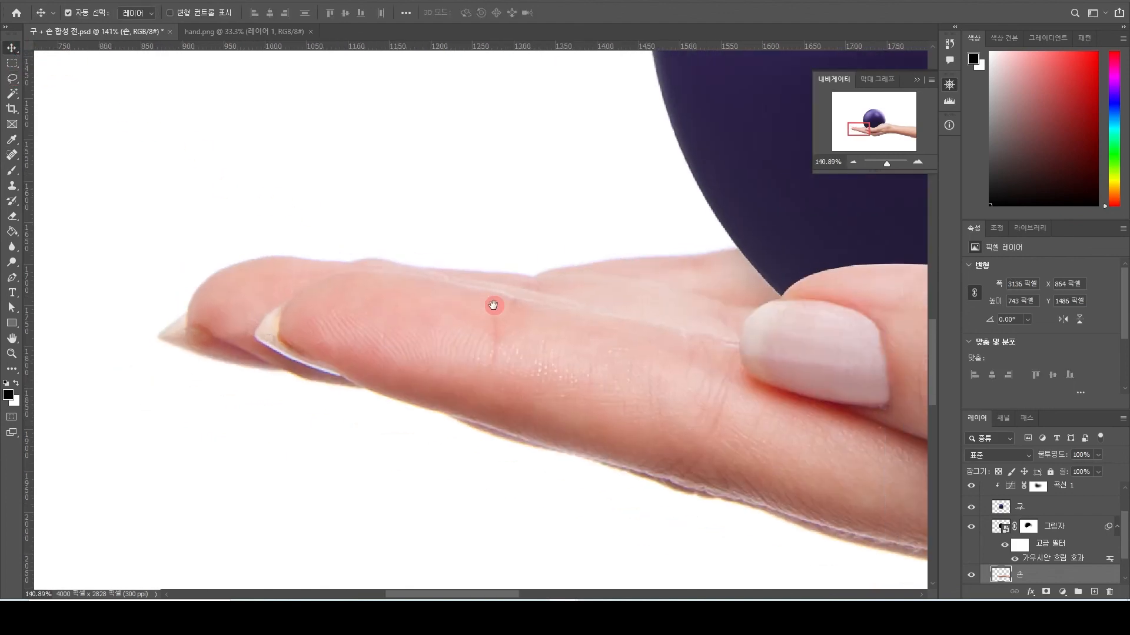
pyautogui.scroll(1, 257, 346)
pyautogui.scroll(3, 257, 349)
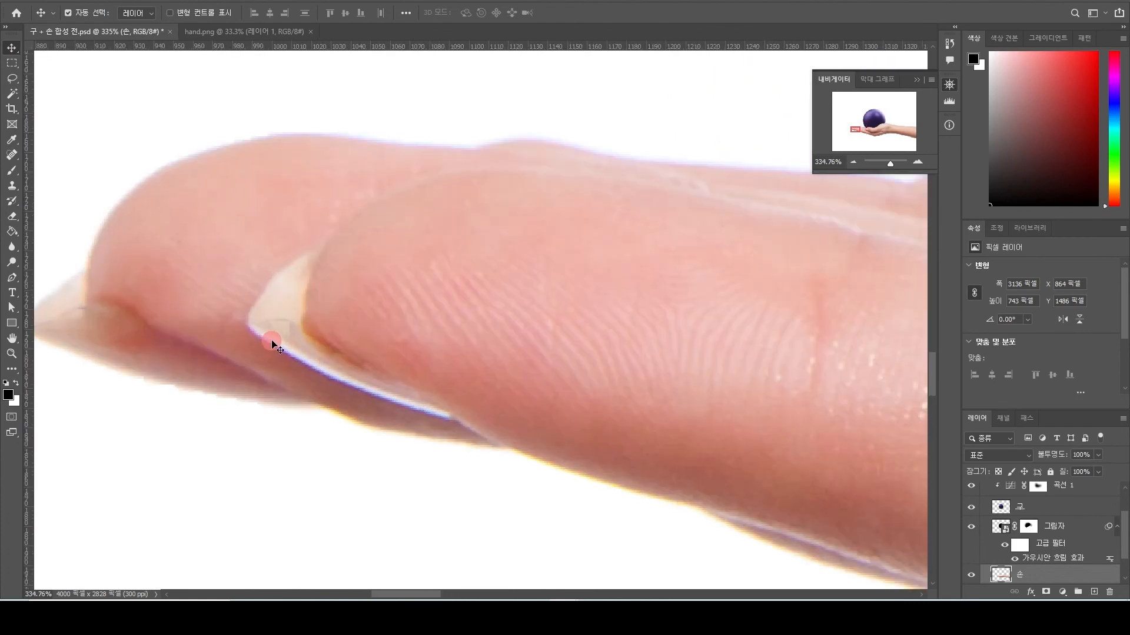
pyautogui.hotkey('ctrl', 'z')
pyautogui.hotkey('ctrl', 'd')
# Select the spot on the nearer fingernail with the Lasso tool at 2-pixel feather, fill it with Content-Aware, and deselect
pyautogui.click(10, 76)
pyautogui.click(65, 79)
pyautogui.moveTo(300, 352)
pyautogui.mouseDown()
pyautogui.moveTo(259, 323)
pyautogui.moveTo(291, 319)
pyautogui.moveTo(303, 351)
pyautogui.mouseUp()
pyautogui.hotkey('shift', 'F5')
pyautogui.press('Return')
pyautogui.hotkey('ctrl', 'd')
pyautogui.scroll(-1, 333, 365)
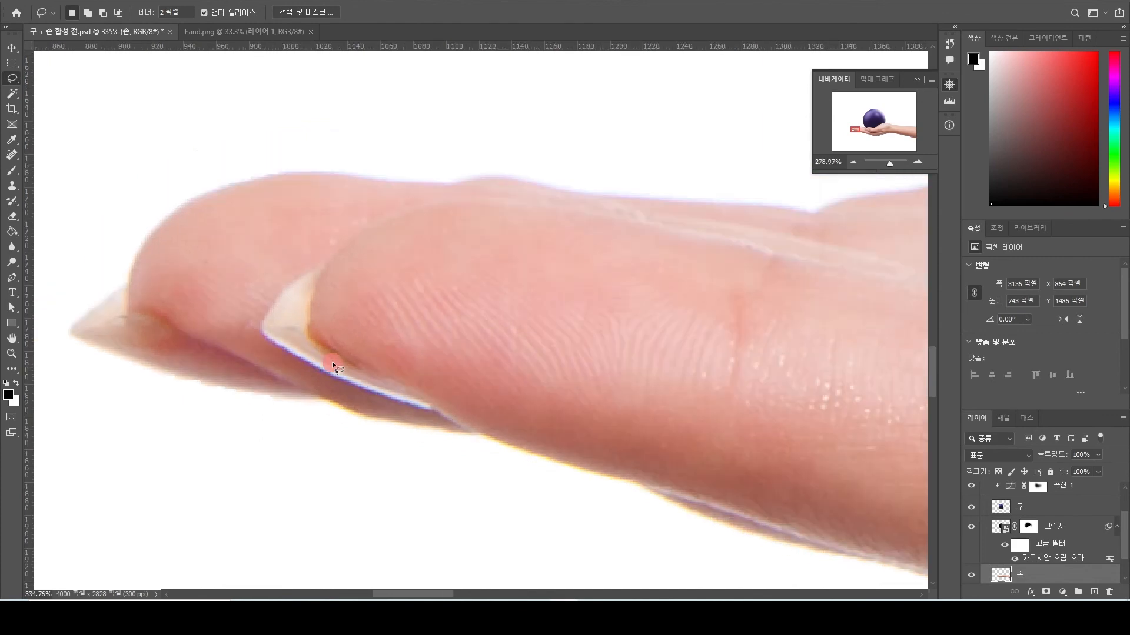
# Examine the retouched fingertips, the sphere's contact with the hand, and the composite as a whole
pyautogui.scroll(-8, 333, 366)
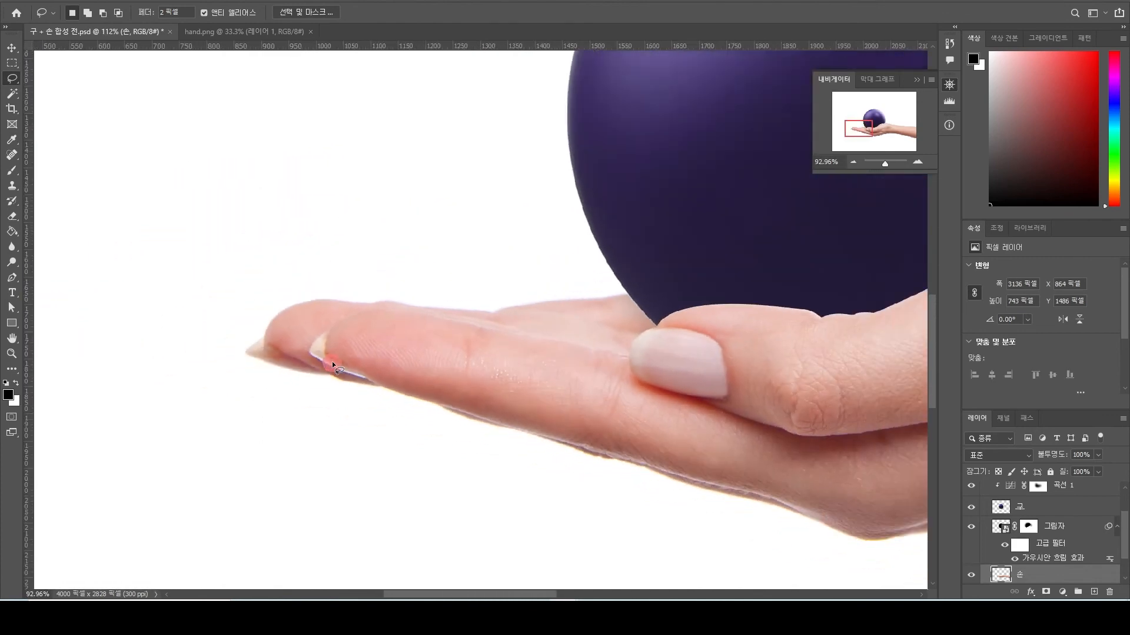
pyautogui.scroll(-2, 333, 365)
pyautogui.moveTo(747, 371); pyautogui.dragTo(413, 485)
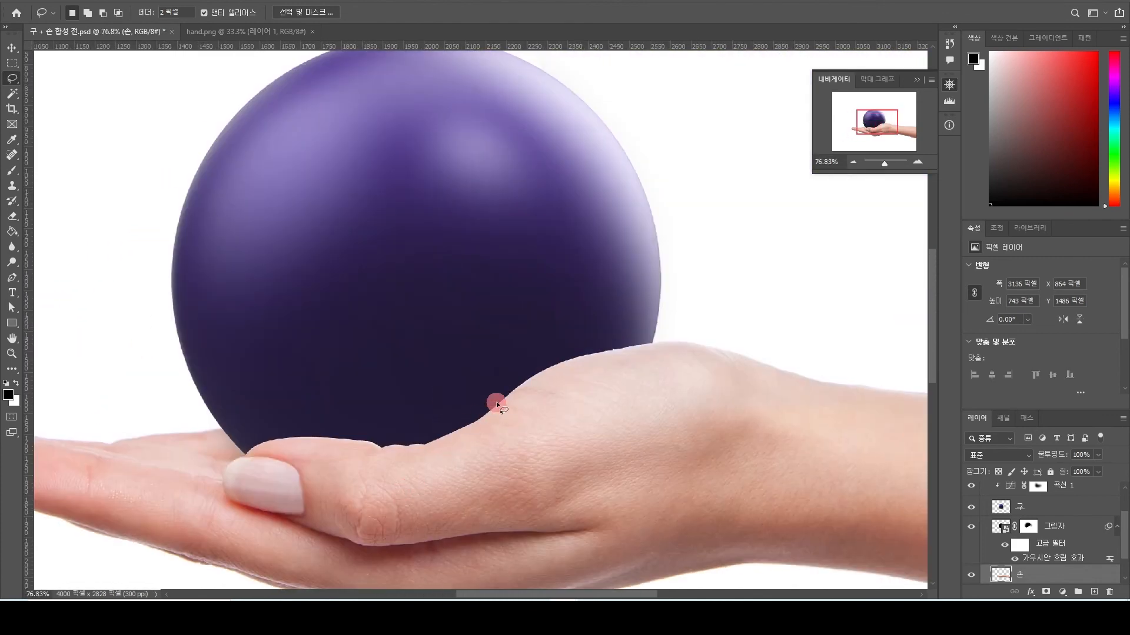
pyautogui.scroll(-6, 497, 405)
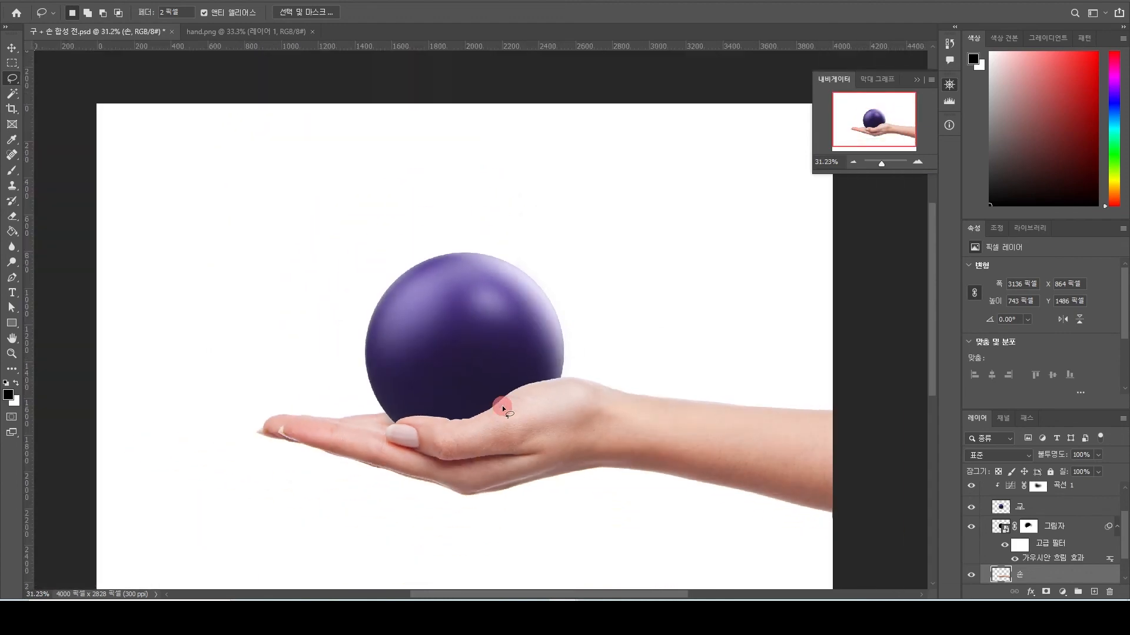
pyautogui.moveTo(503, 408); pyautogui.dragTo(479, 360)
pyautogui.scroll(-1, 479, 365)
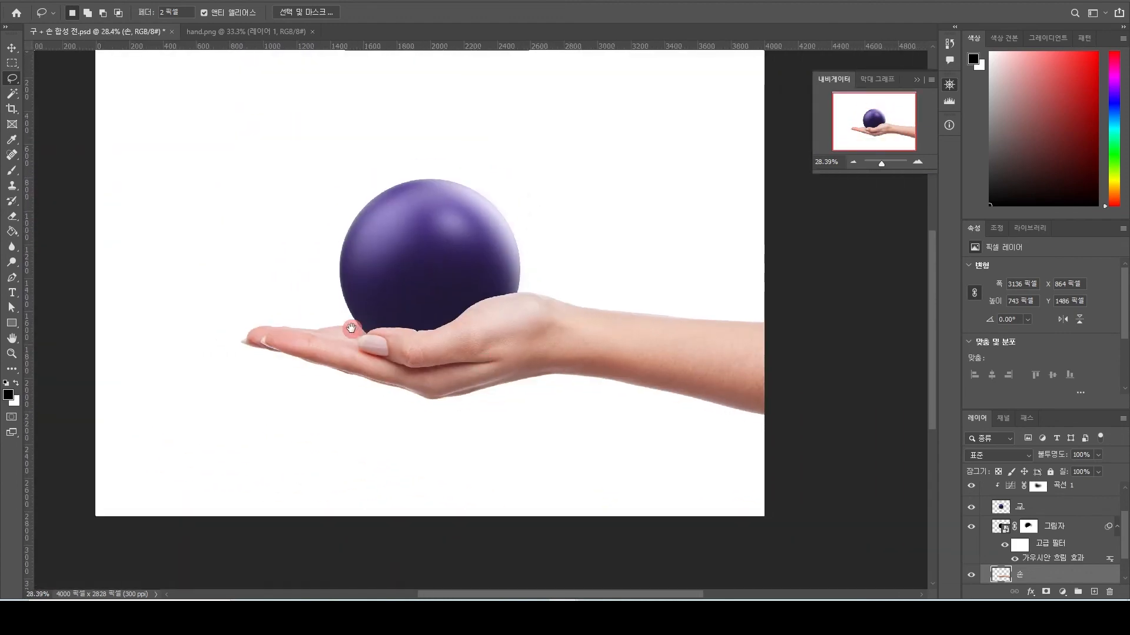
pyautogui.moveTo(352, 328); pyautogui.dragTo(365, 346)
pyautogui.moveTo(173, 213); pyautogui.dragTo(204, 229)
# Set the Gradient tool's opacity to 78% and add a new layer directly above the background colour layer
pyautogui.press('v')
pyautogui.hotkey('ctrl', 'd')
pyautogui.hotkey('ctrl', 'z')
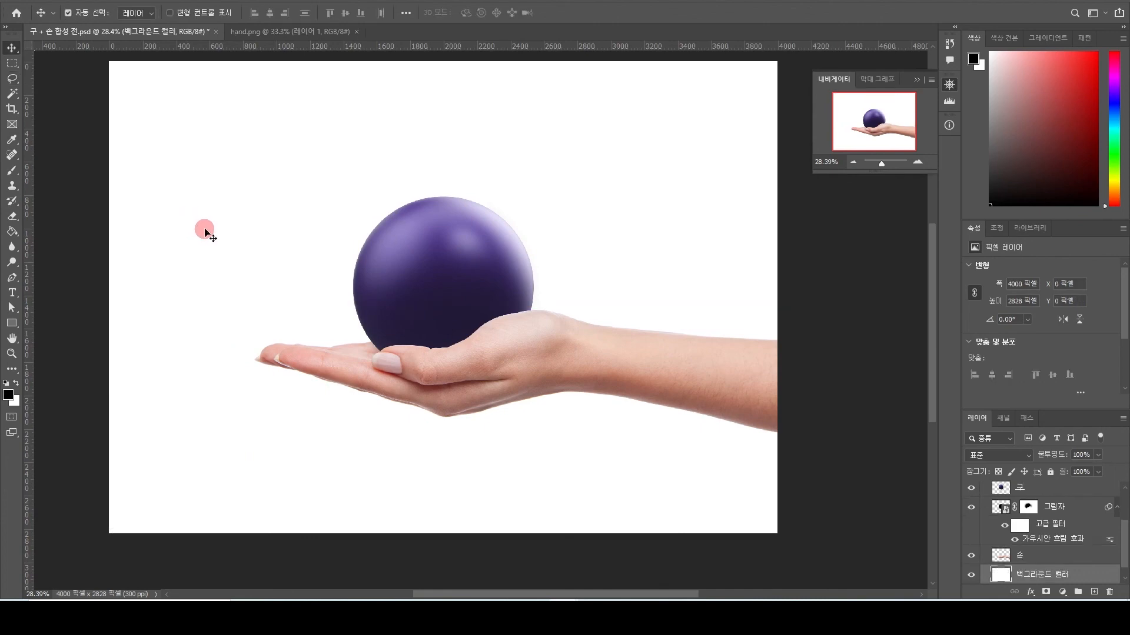
pyautogui.scroll(-1, 1075, 569)
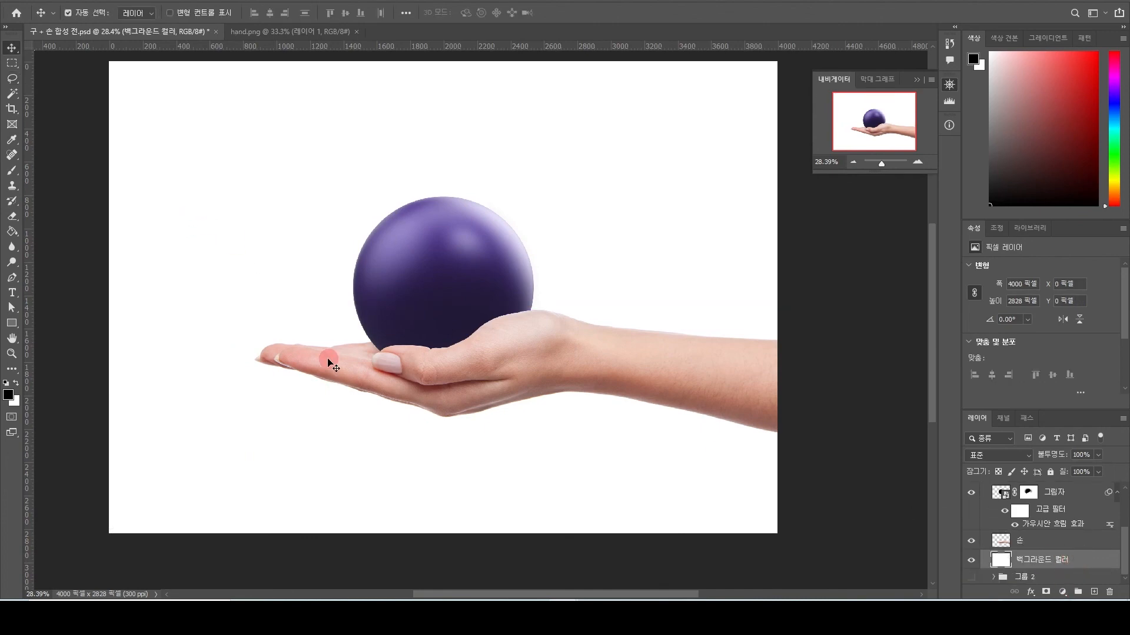
pyautogui.press('g')
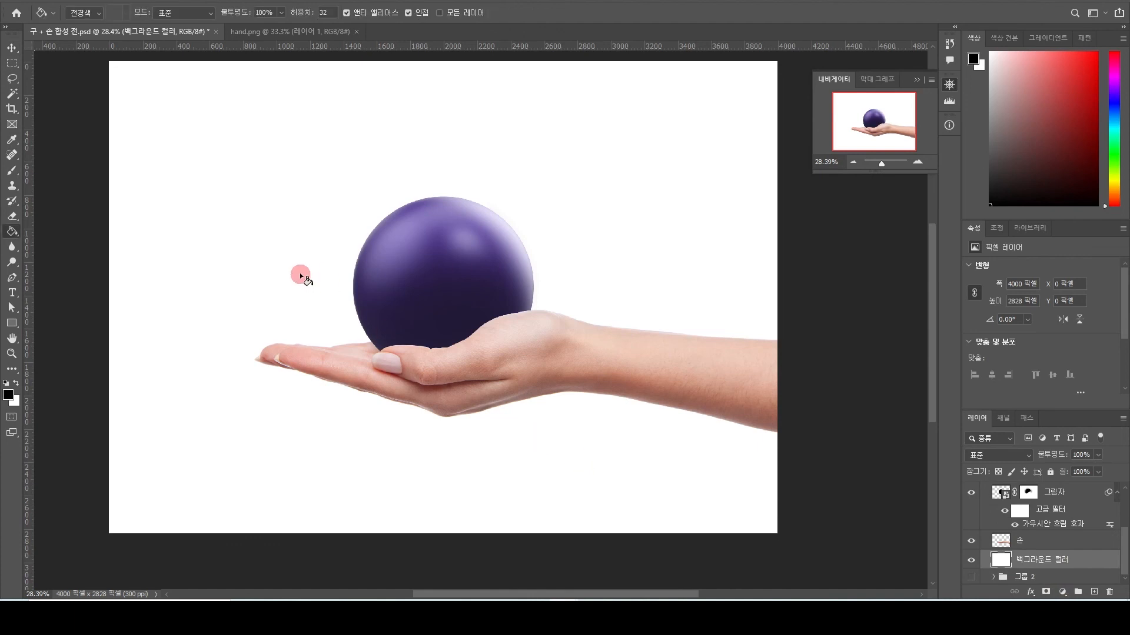
pyautogui.scroll(-3, 300, 275)
pyautogui.moveTo(13, 235); pyautogui.dragTo(44, 234)
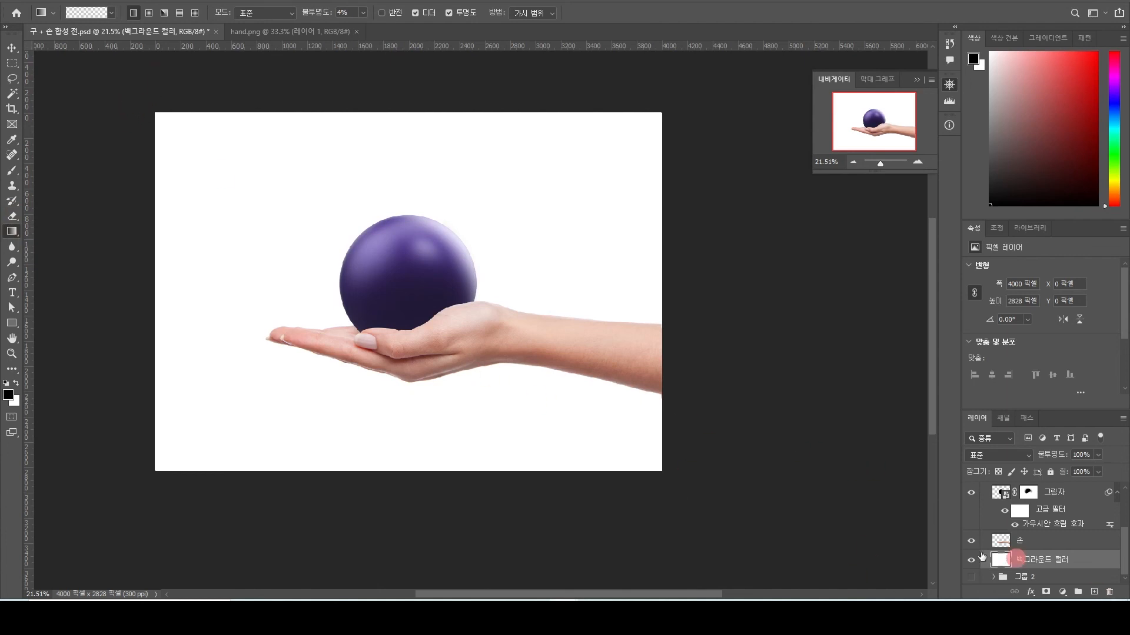
pyautogui.press('7')
pyautogui.press('8')
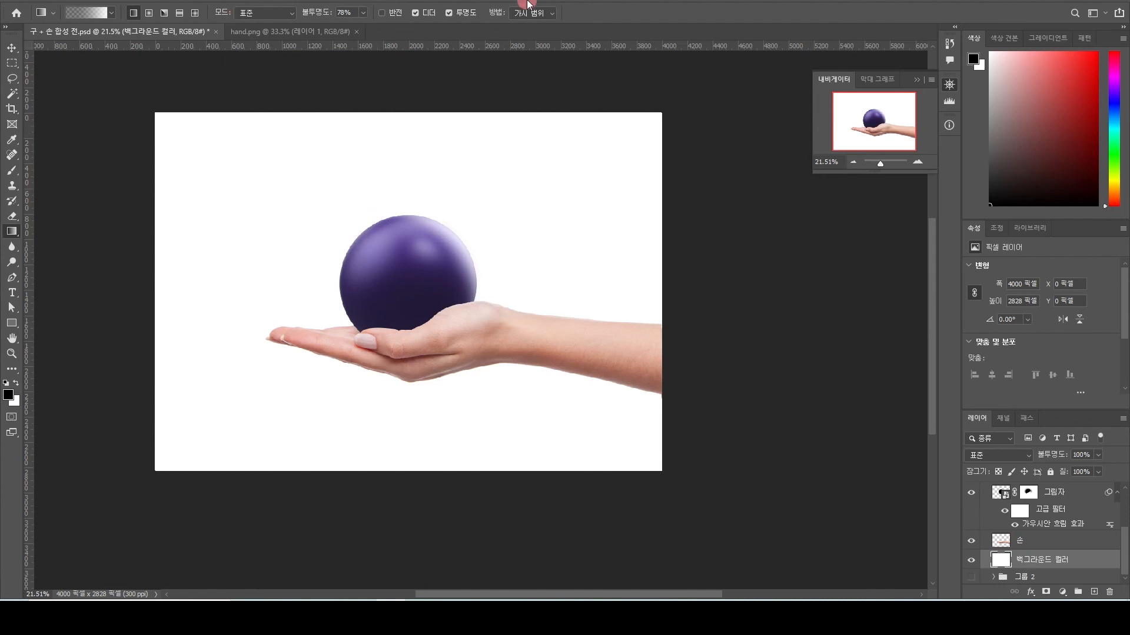
pyautogui.click(1094, 593)
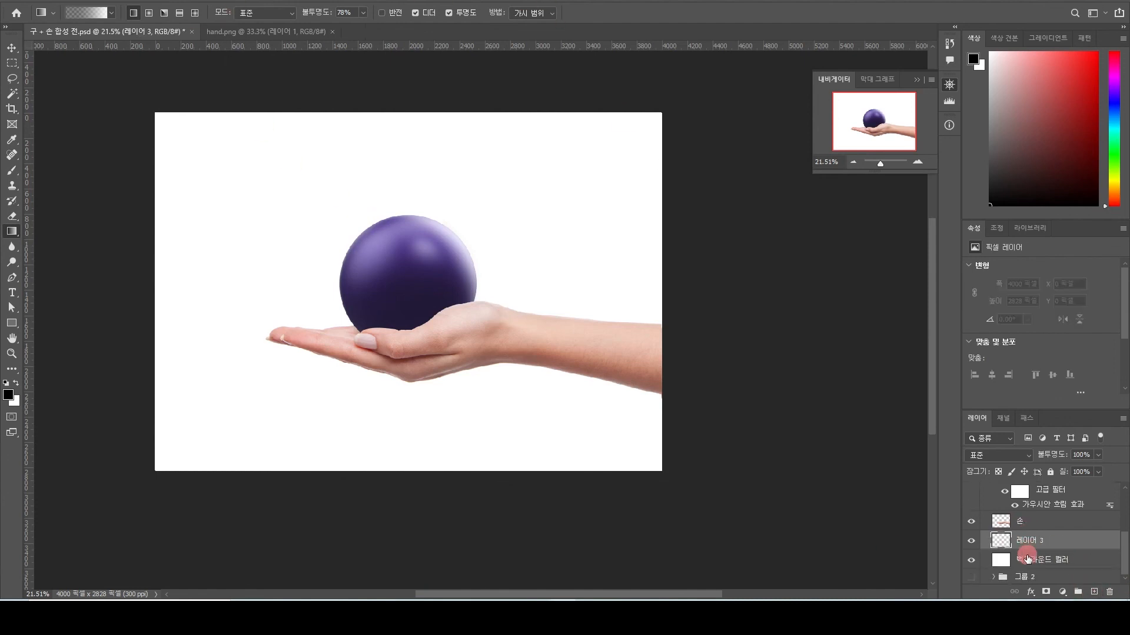
# Clip the new layer to the background colour layer beneath it
pyautogui.keyDown('alt'); pyautogui.click(1033, 544); pyautogui.keyUp('alt')
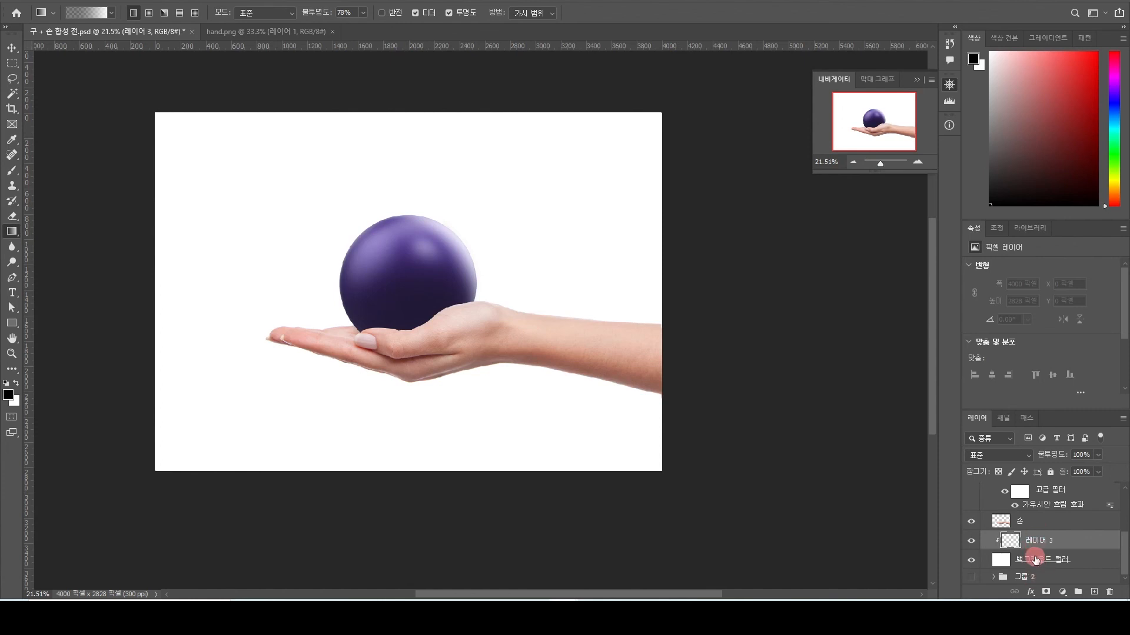
# Try a diagonal black-to-transparent gradient at 78% opacity across the clipped layer, compare it with and without, and undo it
pyautogui.moveTo(144, 116); pyautogui.dragTo(701, 385)
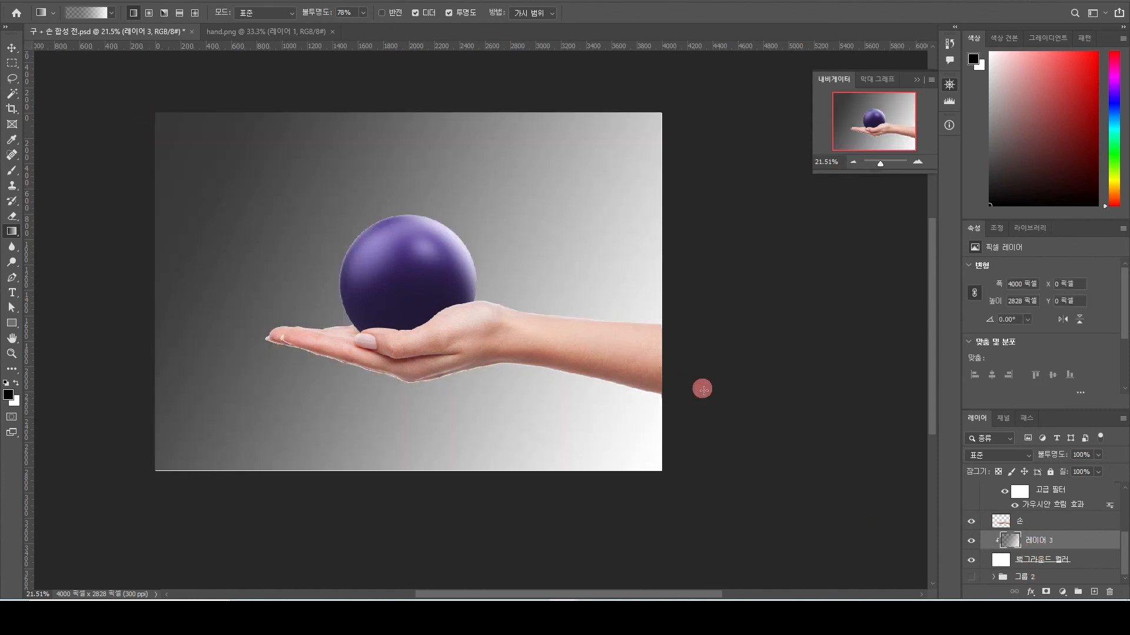
pyautogui.click(970, 540)
pyautogui.click(970, 541)
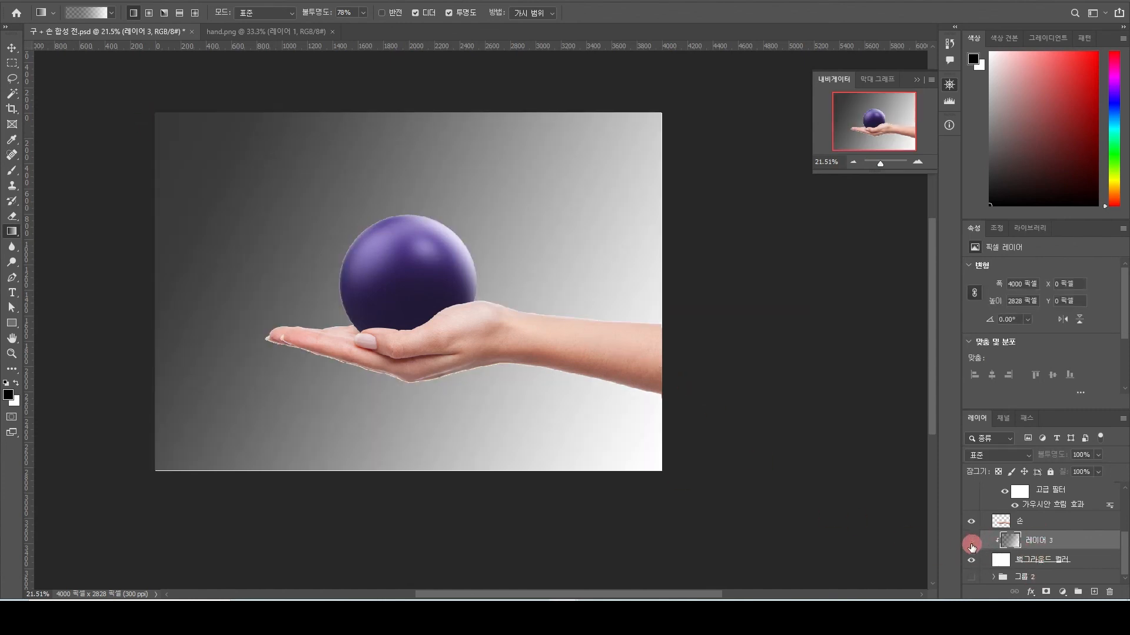
pyautogui.click(970, 541)
pyautogui.hotkey('ctrl', 'z')
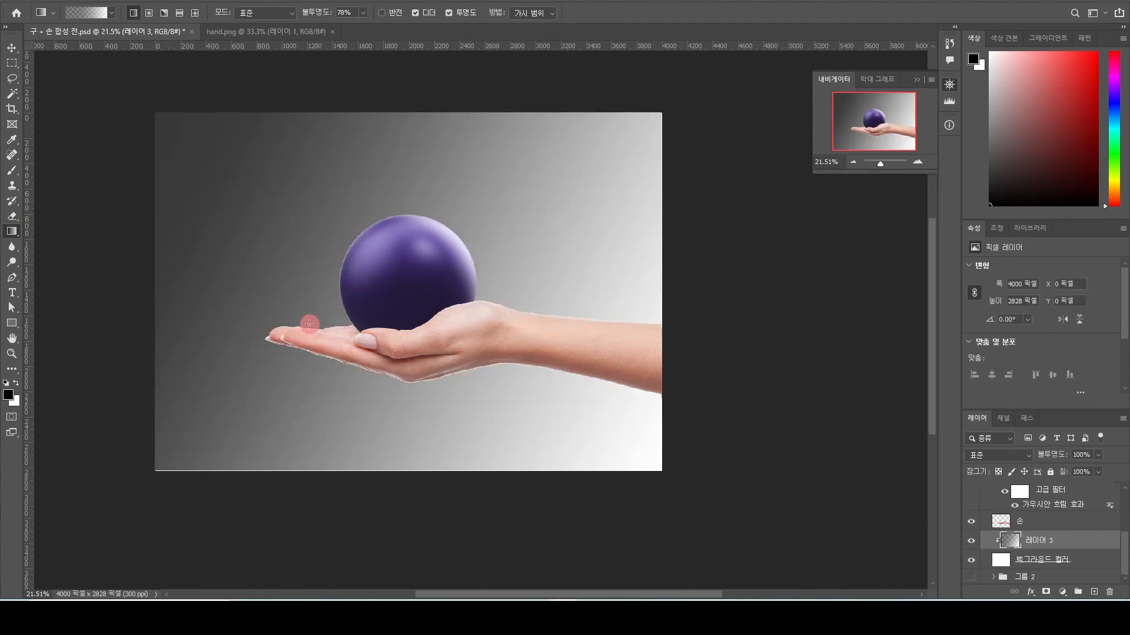
pyautogui.hotkey('ctrl', 'z')
pyautogui.hotkey('ctrl', 'shift', 'z')
pyautogui.hotkey('ctrl', 'z')
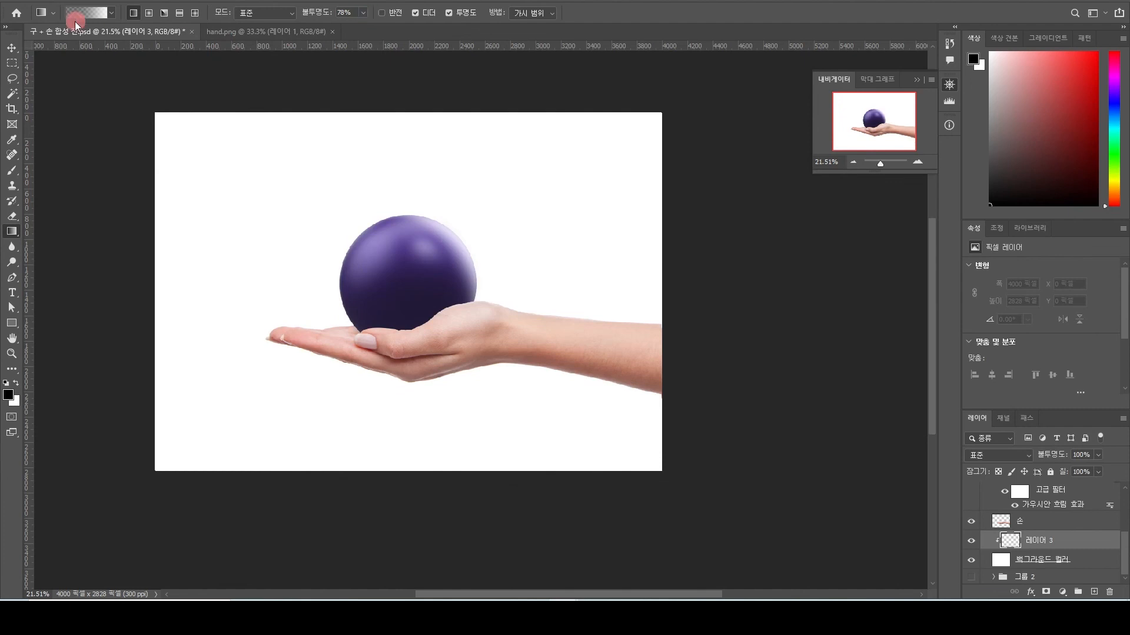
# Try the diagonal gradient on the clipped layer with the Gradient tool's opacity set to 5%, and undo it
pyautogui.press('i')
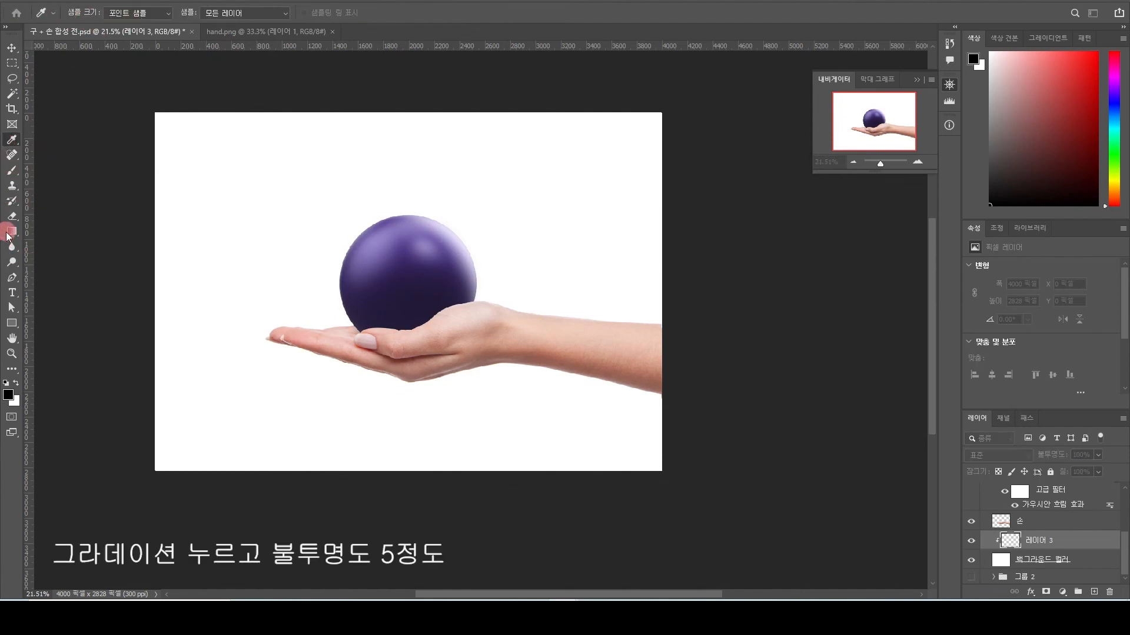
pyautogui.press('g')
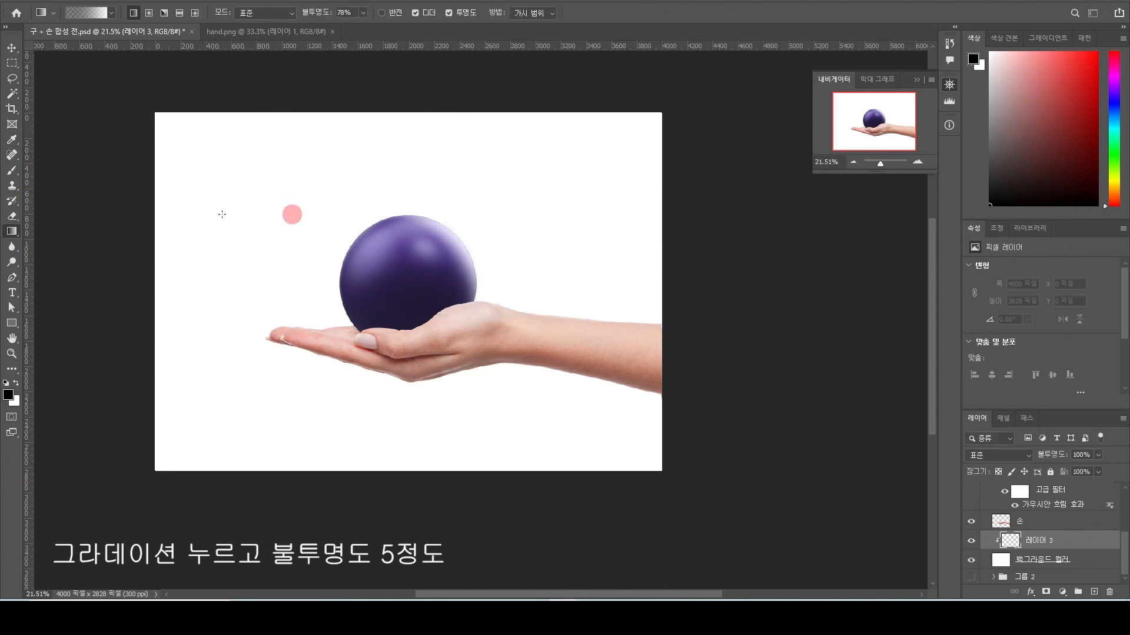
pyautogui.click(342, 13)
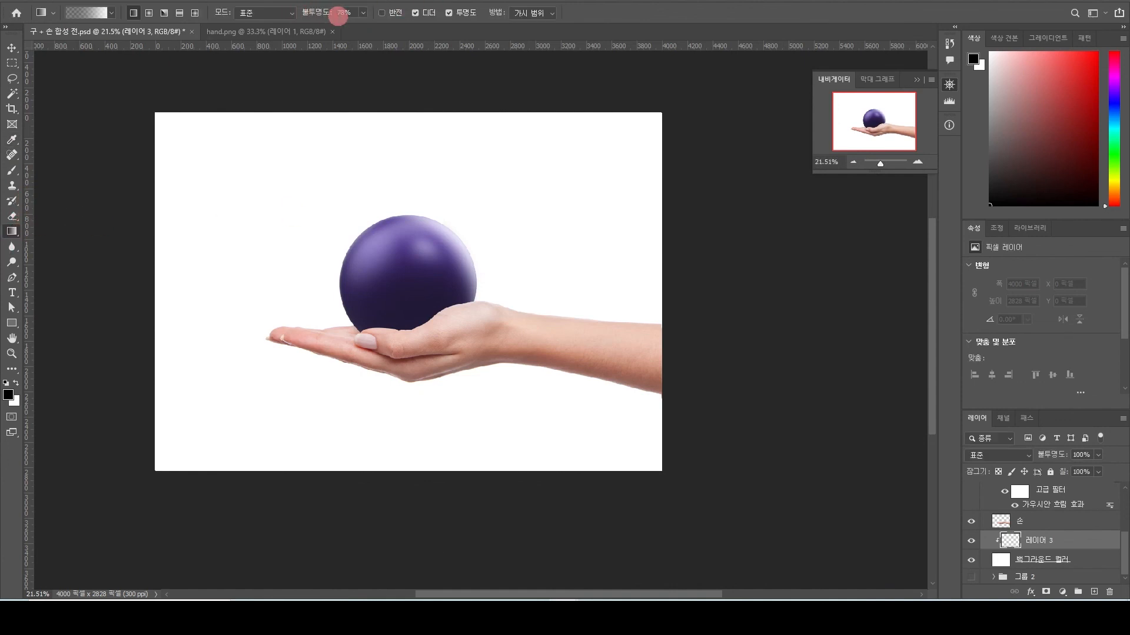
pyautogui.write('5')
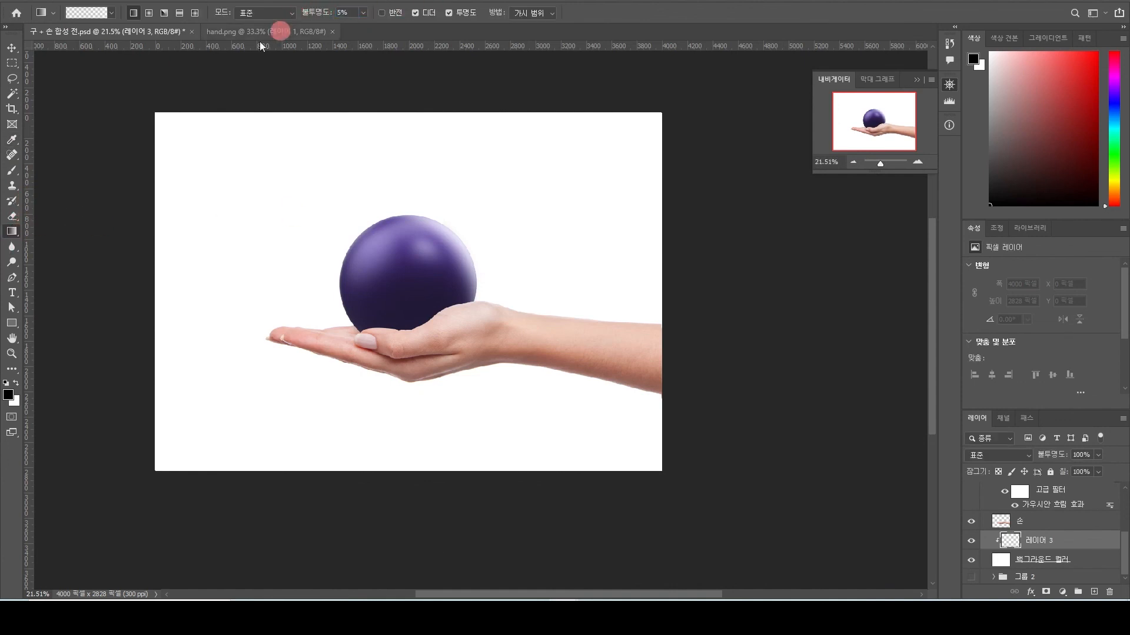
pyautogui.moveTo(155, 112); pyautogui.dragTo(726, 491)
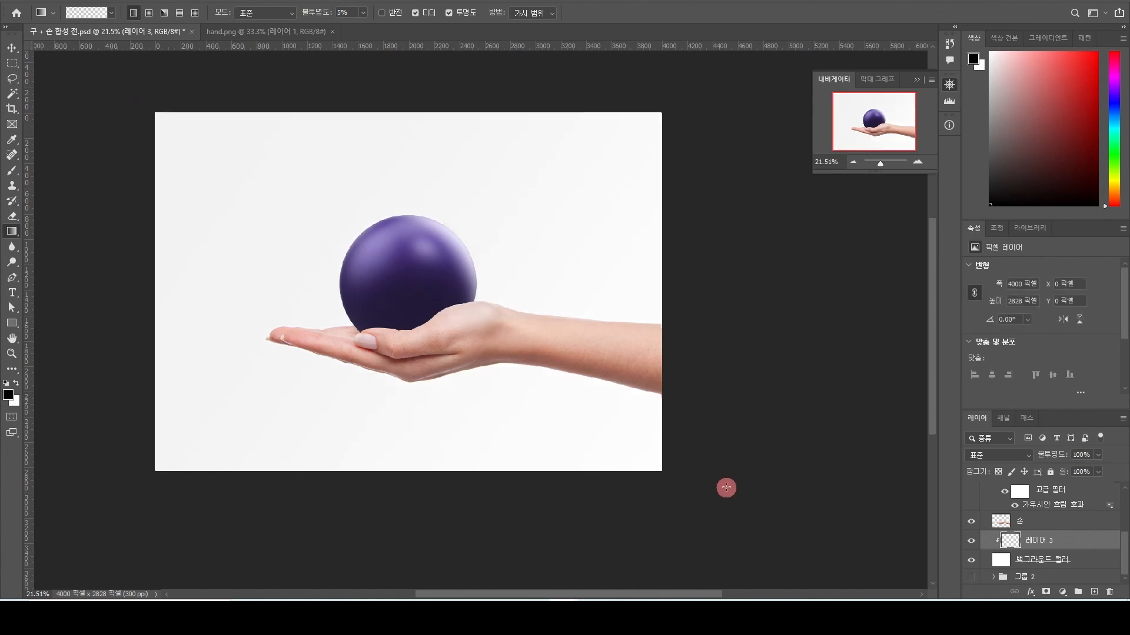
pyautogui.hotkey('ctrl', 'z')
# Set the Gradient tool's opacity to 3% and draw a gradient diagonally from the canvas's upper-left corner past its lower-right corner
pyautogui.click(363, 13)
pyautogui.write('3')
pyautogui.moveTo(138, 99); pyautogui.dragTo(689, 484)
pyautogui.press('v')
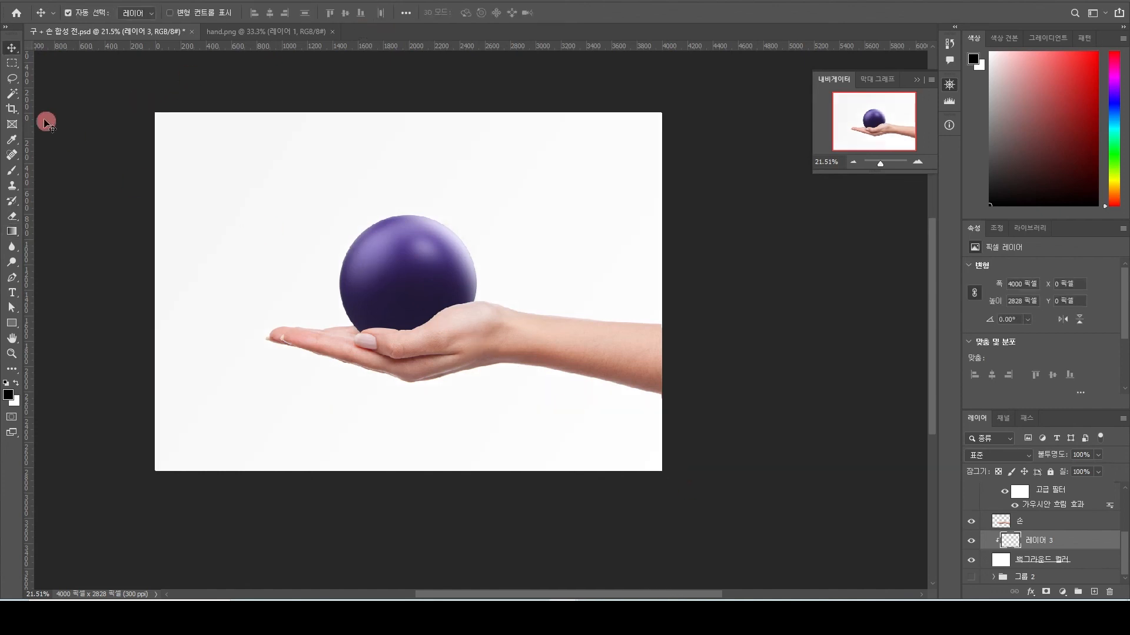
# Save the finished composite as a JPEG copy named 1.jpg
pyautogui.scroll(2, 292, 282)
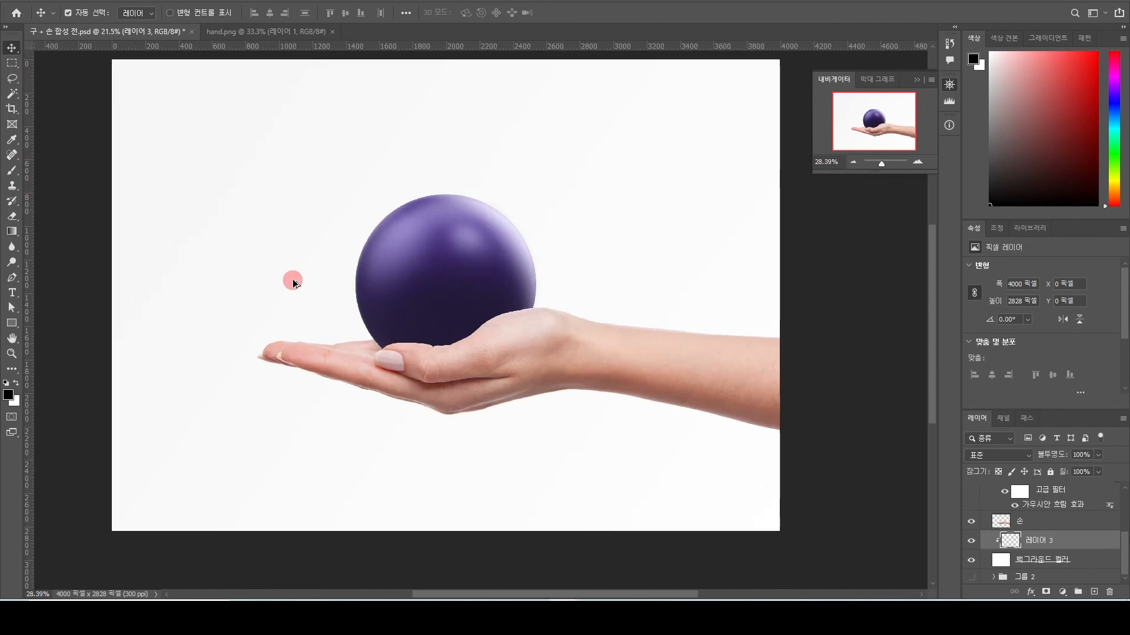
pyautogui.click(580, 323)
pyautogui.scroll(-1, 580, 323)
pyautogui.moveTo(552, 237); pyautogui.dragTo(523, 250)
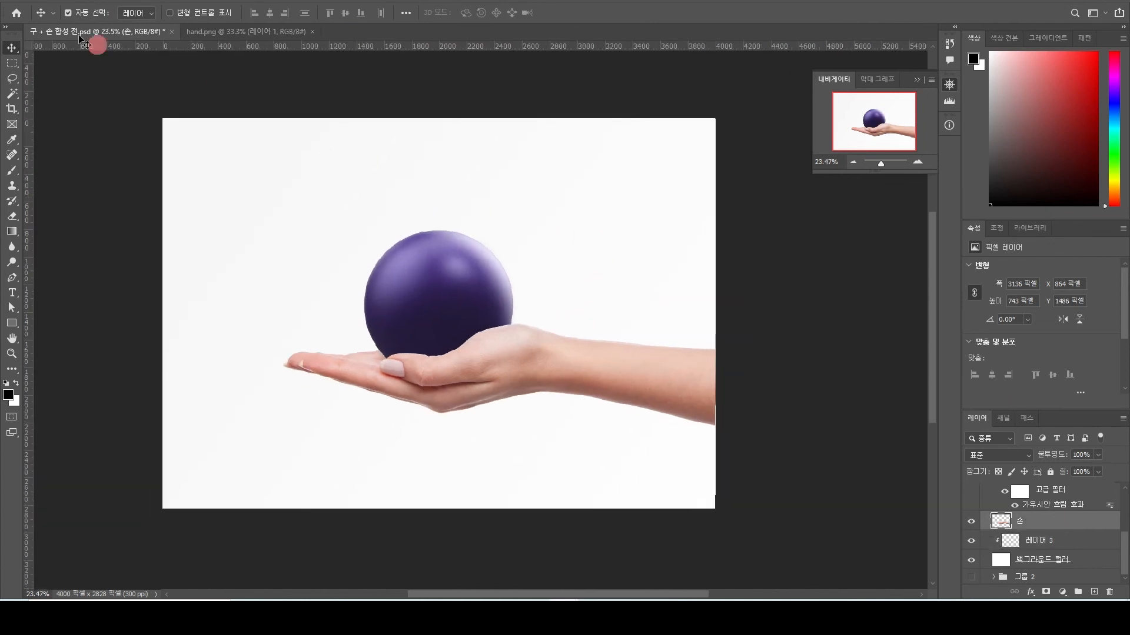
pyautogui.click(32, 2)
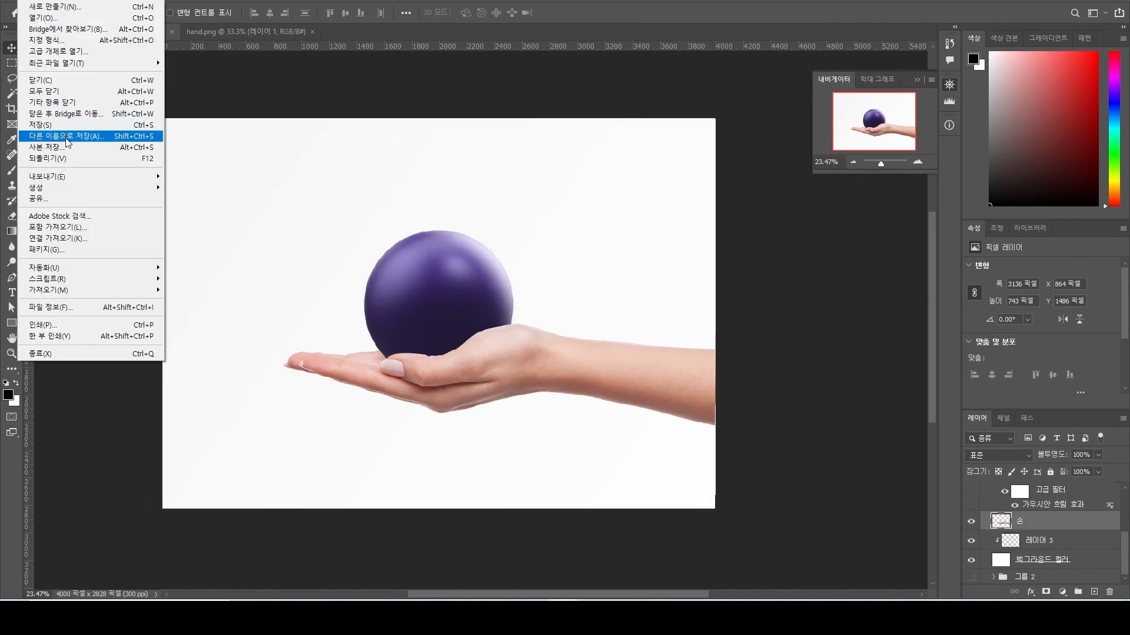
pyautogui.click(516, 329)
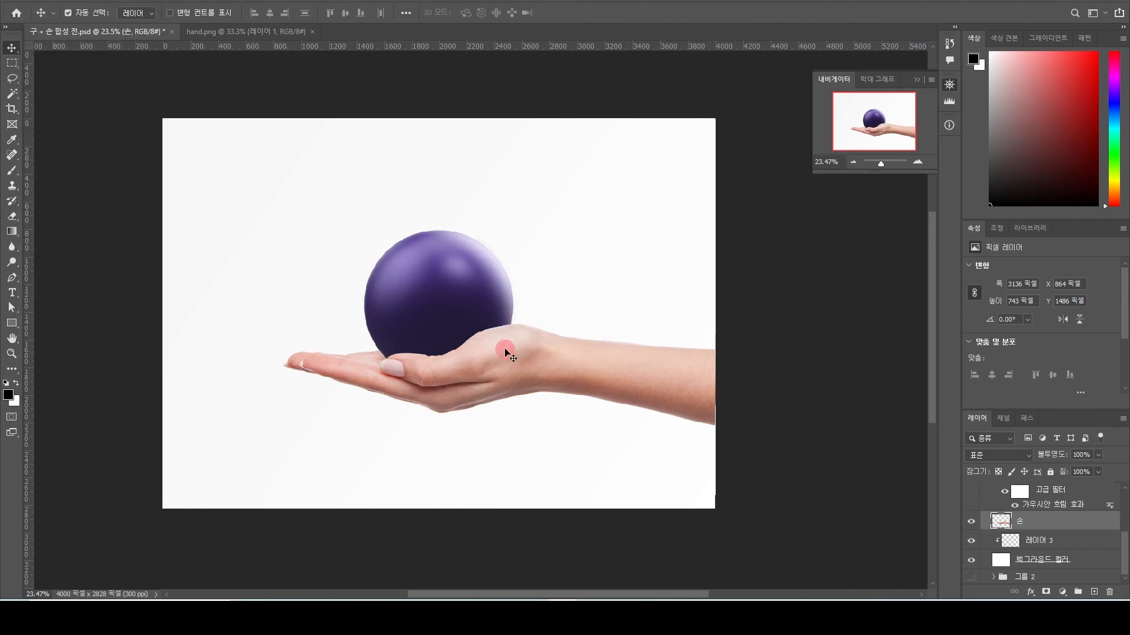
pyautogui.scroll(3, 500, 359)
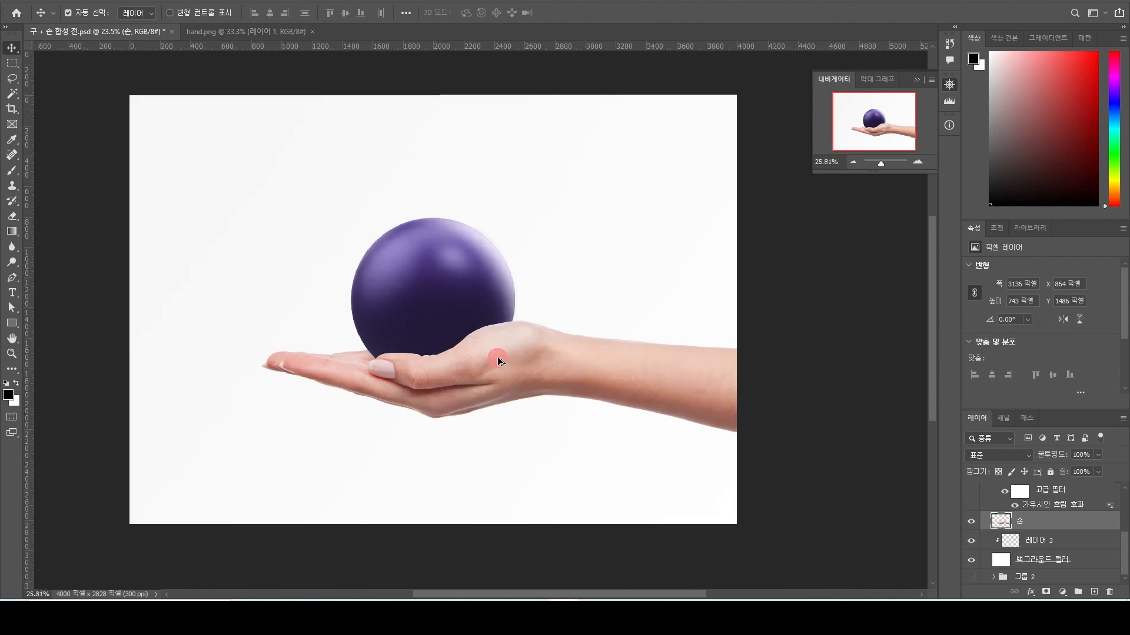
pyautogui.scroll(-1, 498, 356)
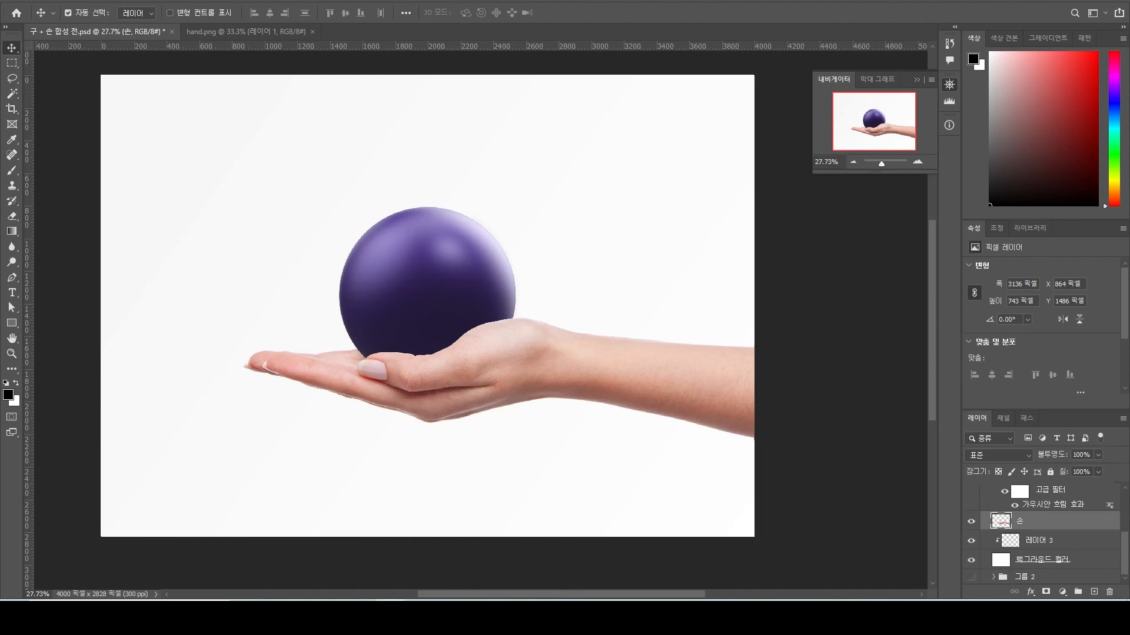
# Switch to the Photos viewer and compare 1.jpg with the earlier composite 구 + 손 합성 후 복사.jpg
pyautogui.click(391, 611)
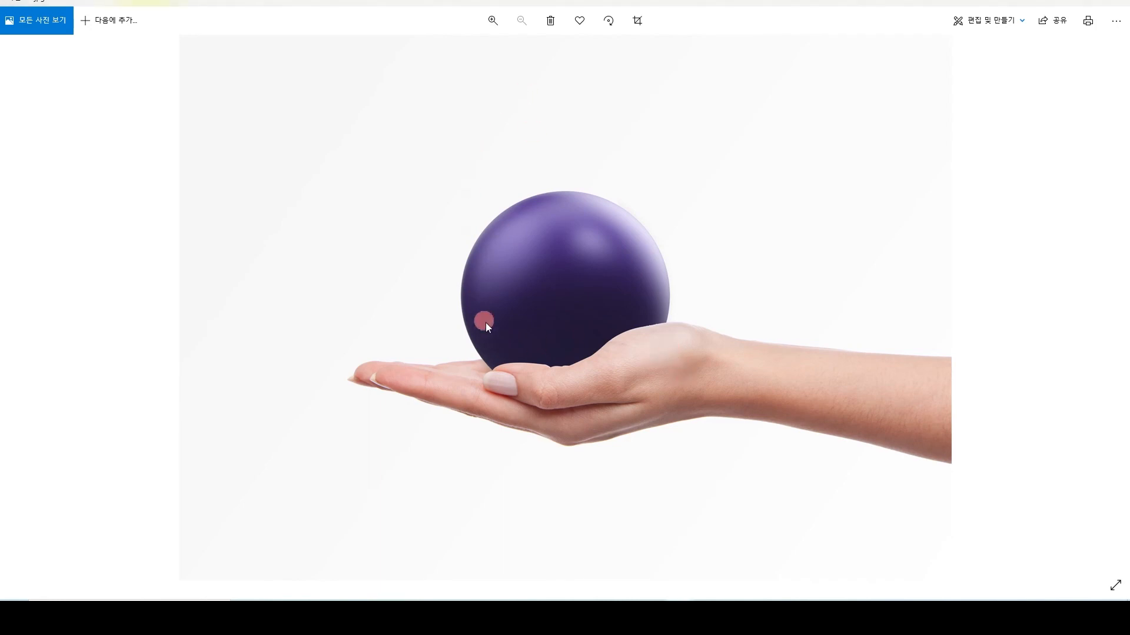
pyautogui.moveTo(679, 613)
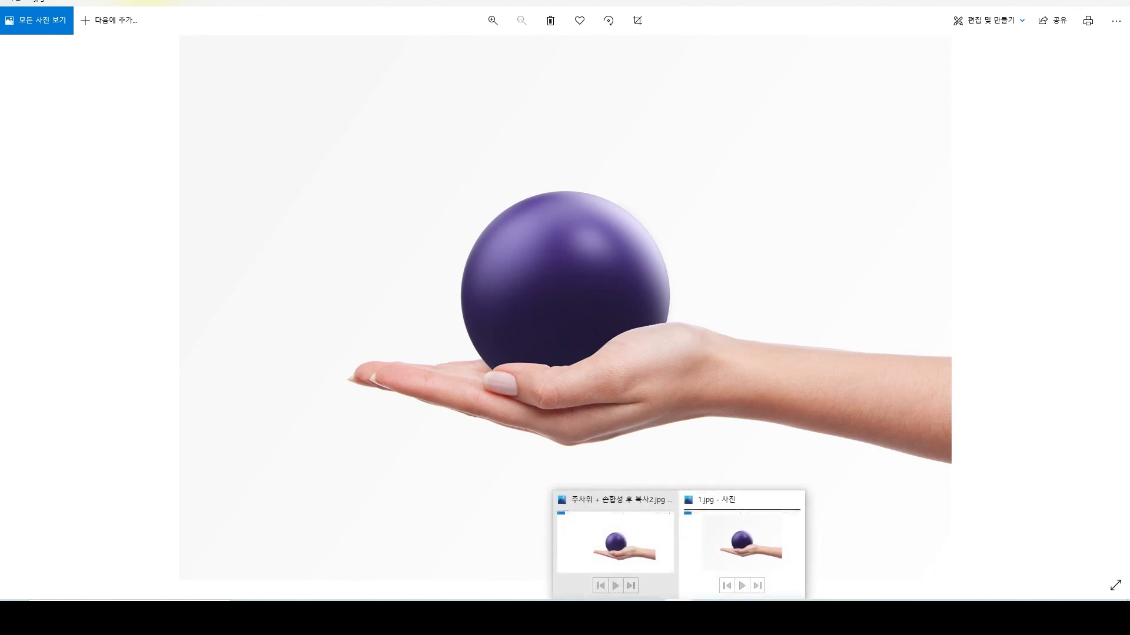
pyautogui.click(611, 541)
pyautogui.press('Left')
pyautogui.press('Right')
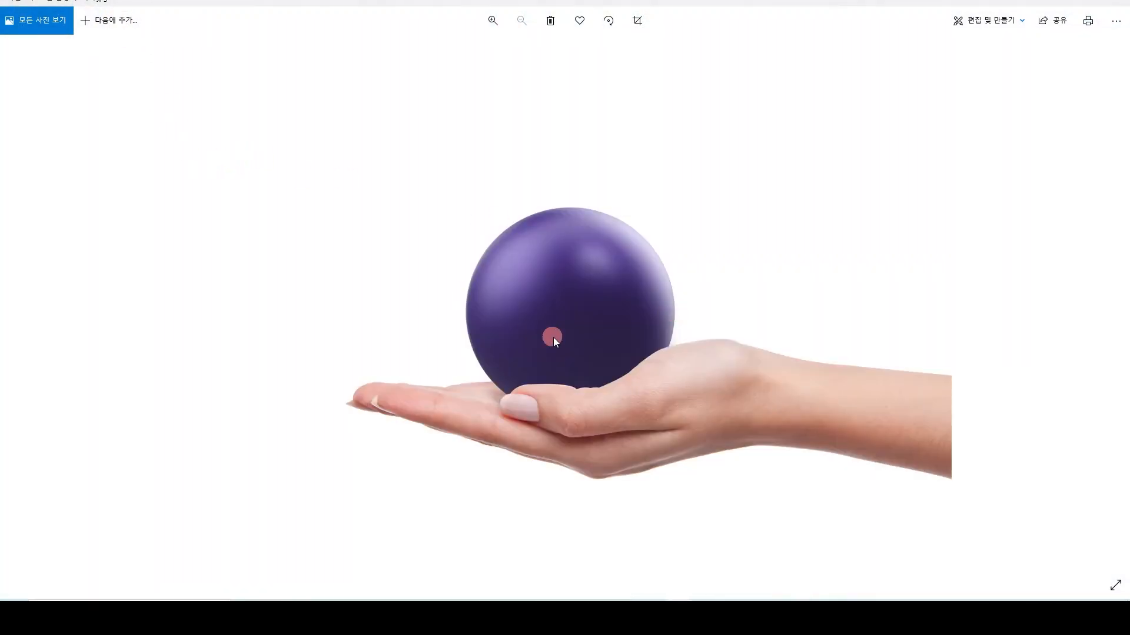
pyautogui.hotkey('alt', 'Tab')
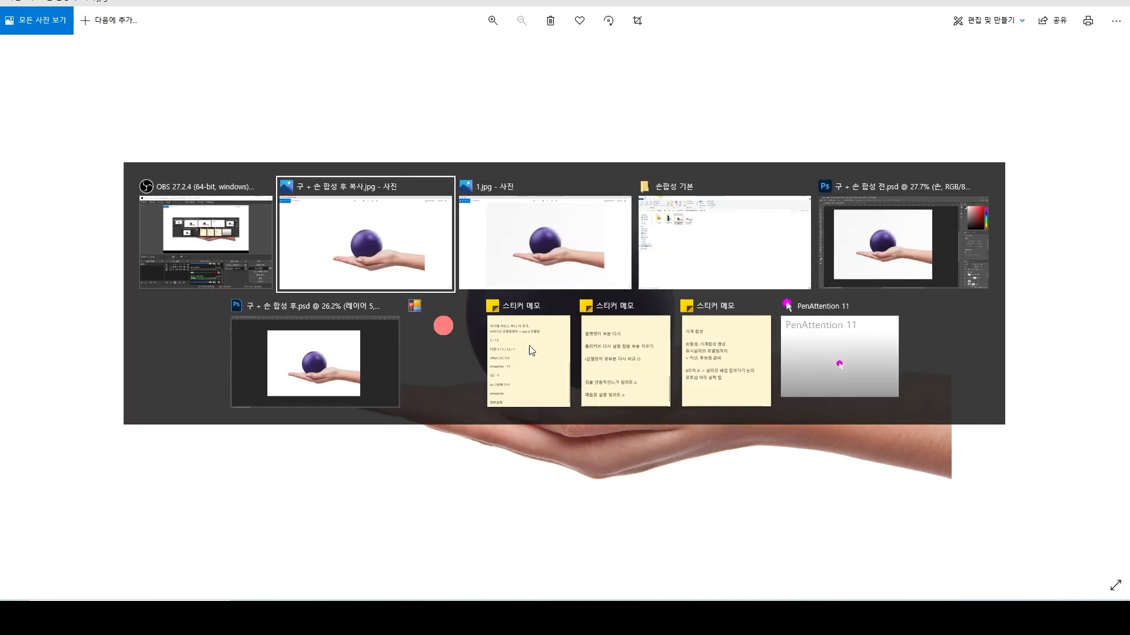
pyautogui.click(519, 246)
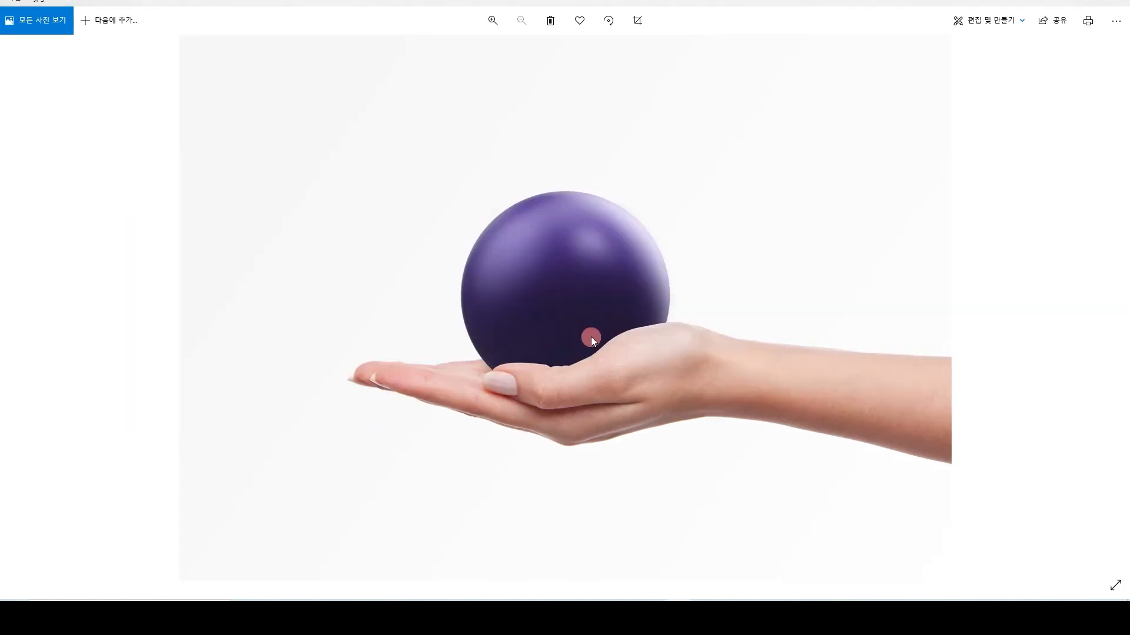
pyautogui.hotkey('alt', 'Tab')
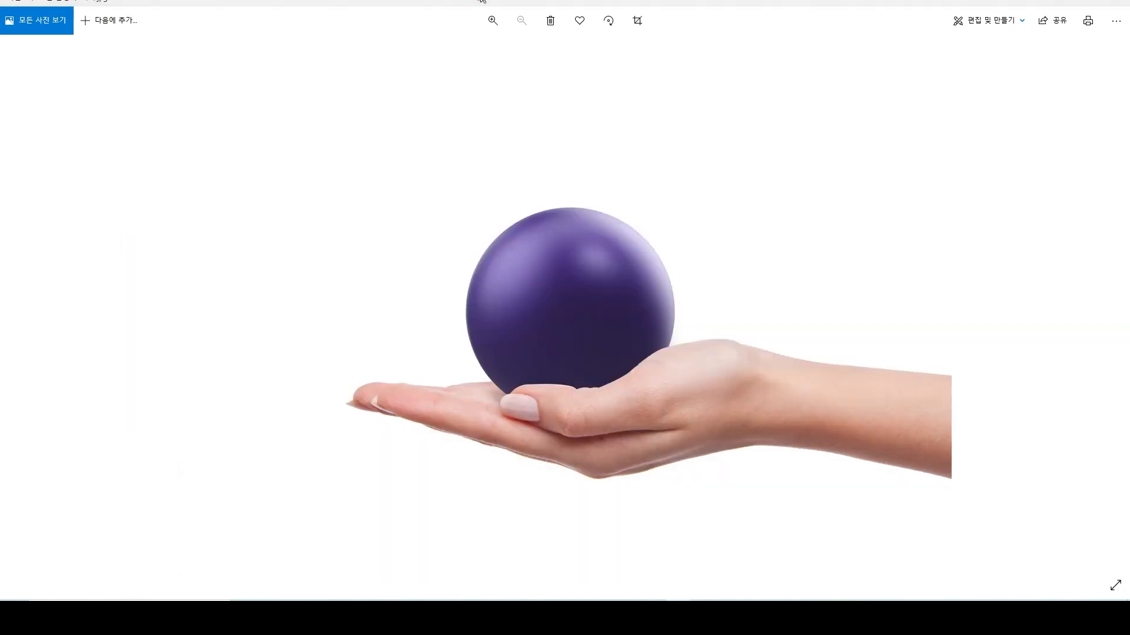
# Arrange the two Photos windows side by side, with 1.jpg next to the earlier composite, for comparison
pyautogui.doubleClick(487, 3)
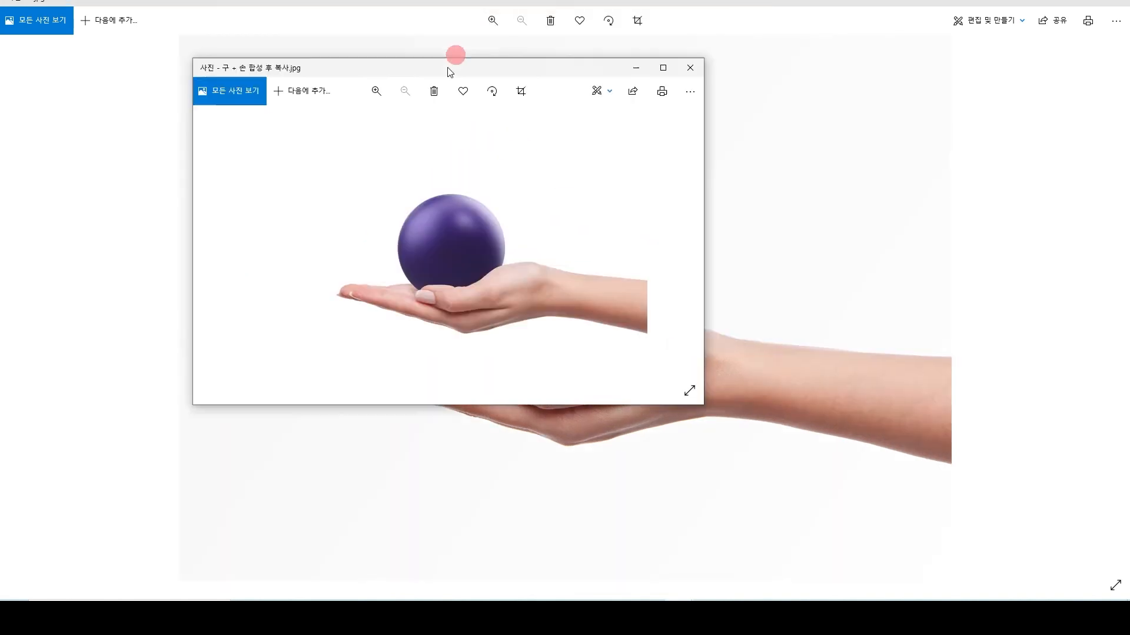
pyautogui.doubleClick(461, 6)
pyautogui.moveTo(587, 121); pyautogui.dragTo(2, 163)
pyautogui.click(693, 159)
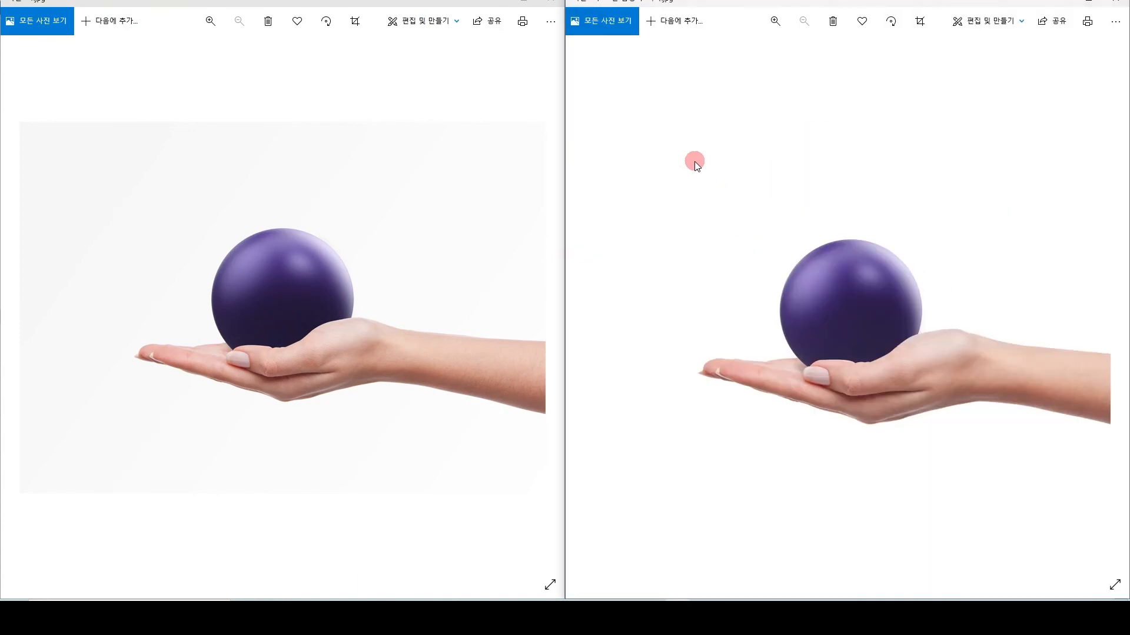